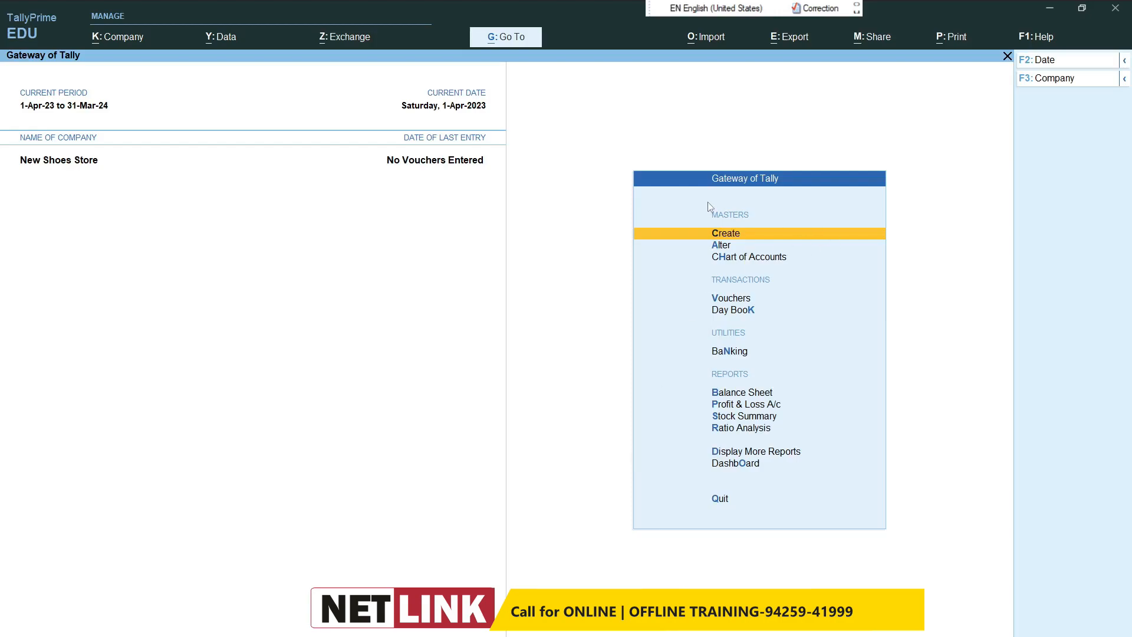
Step: Start creating a ledger for New Shoes Store and name it Capital, leaving the alias empty
left_click(727, 237)
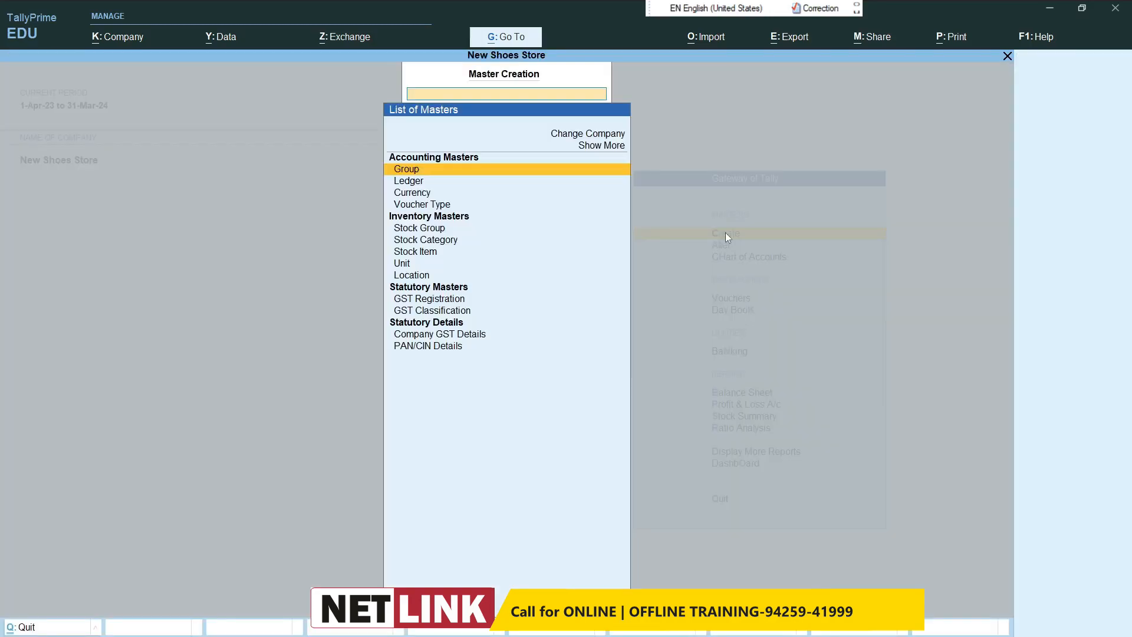
left_click(411, 182)
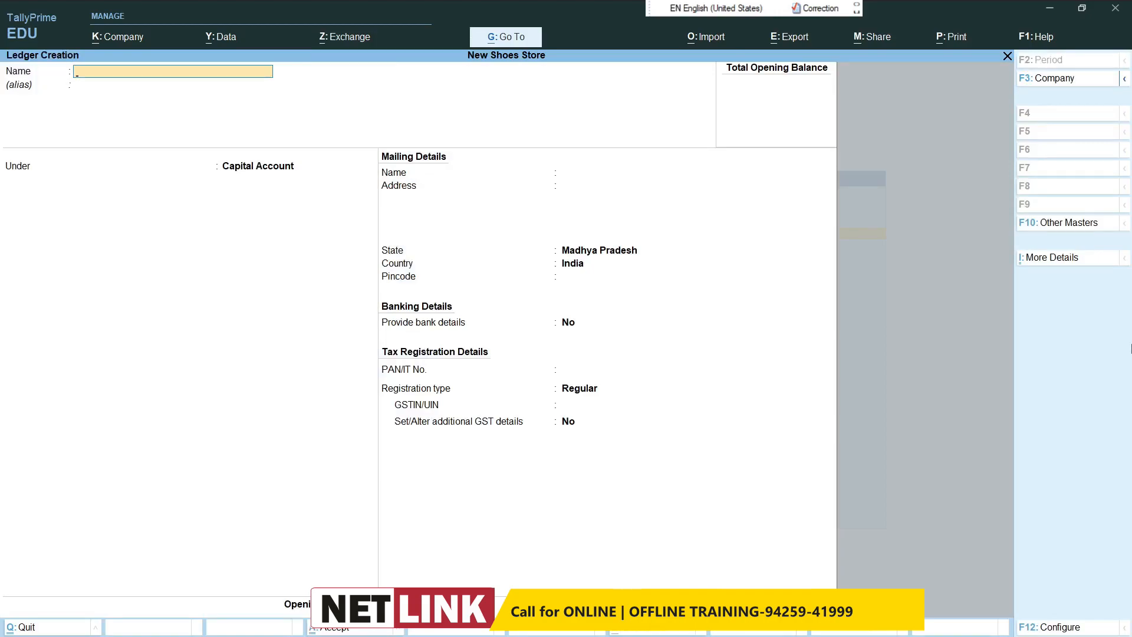
type("Capital")
key("Return")
Step: Place the Capital ledger under the Capital Account group, keep the default mailing and tax details, and save it
key("Return")
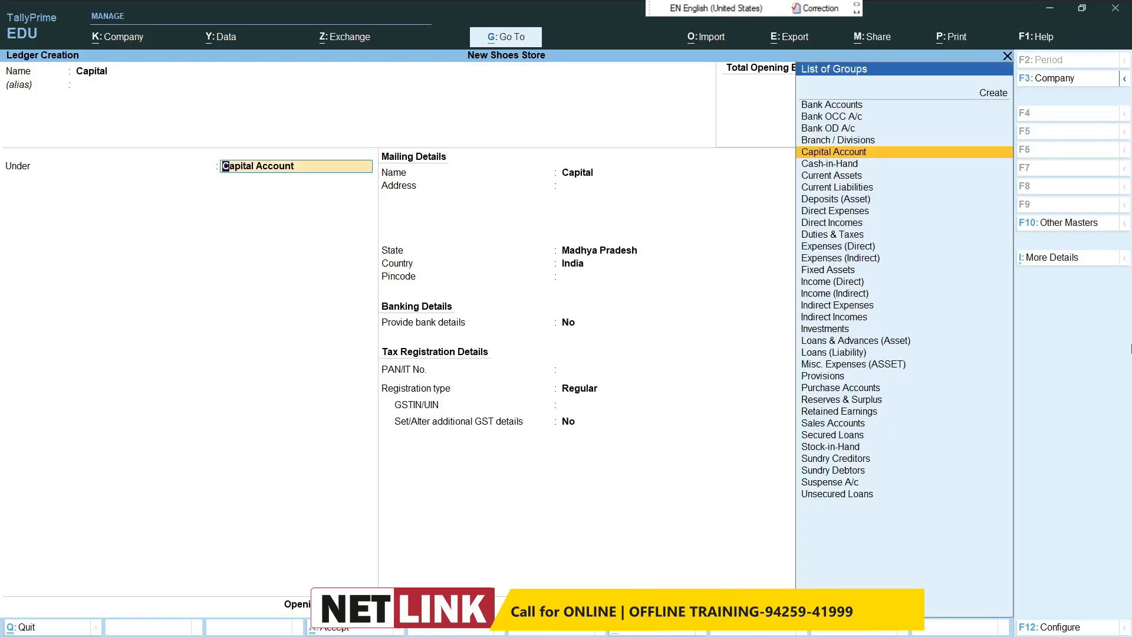
type("Cap")
key("Return")
key("Return")
key("Return")
key("Return")
key("Return")
key("Return")
key("Return")
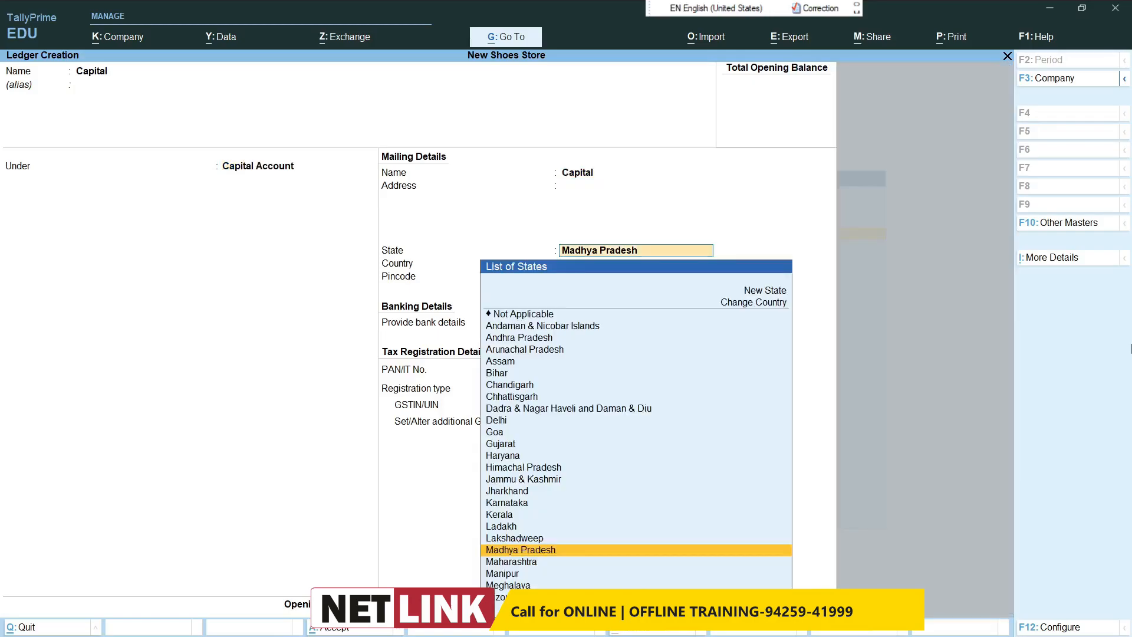
key("Return")
key("Return")
key("Return")
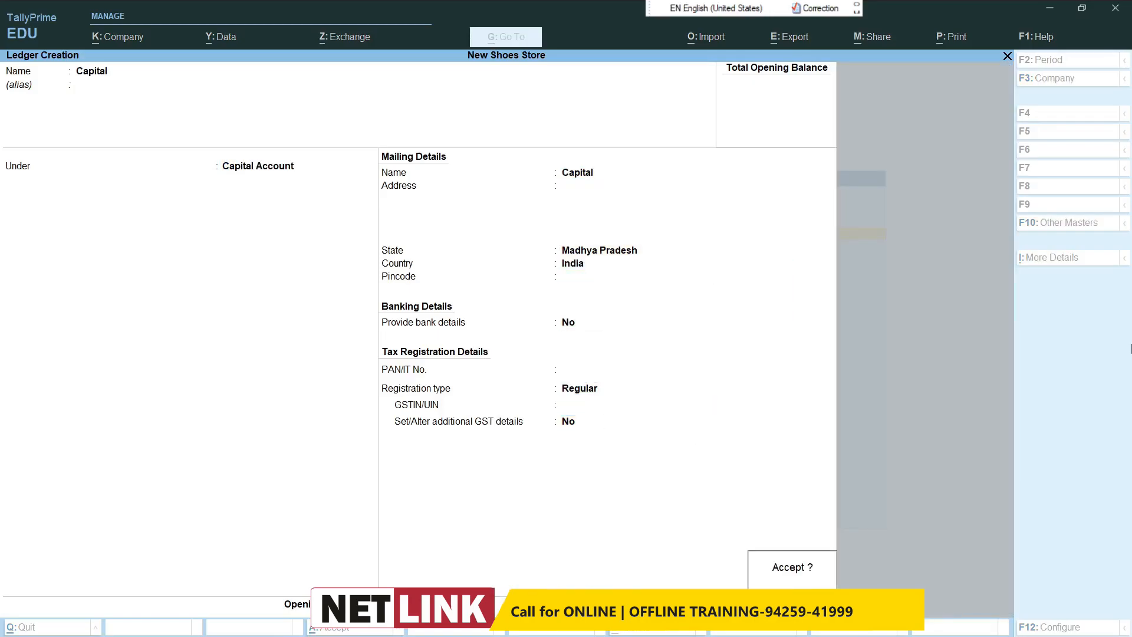
key("Return")
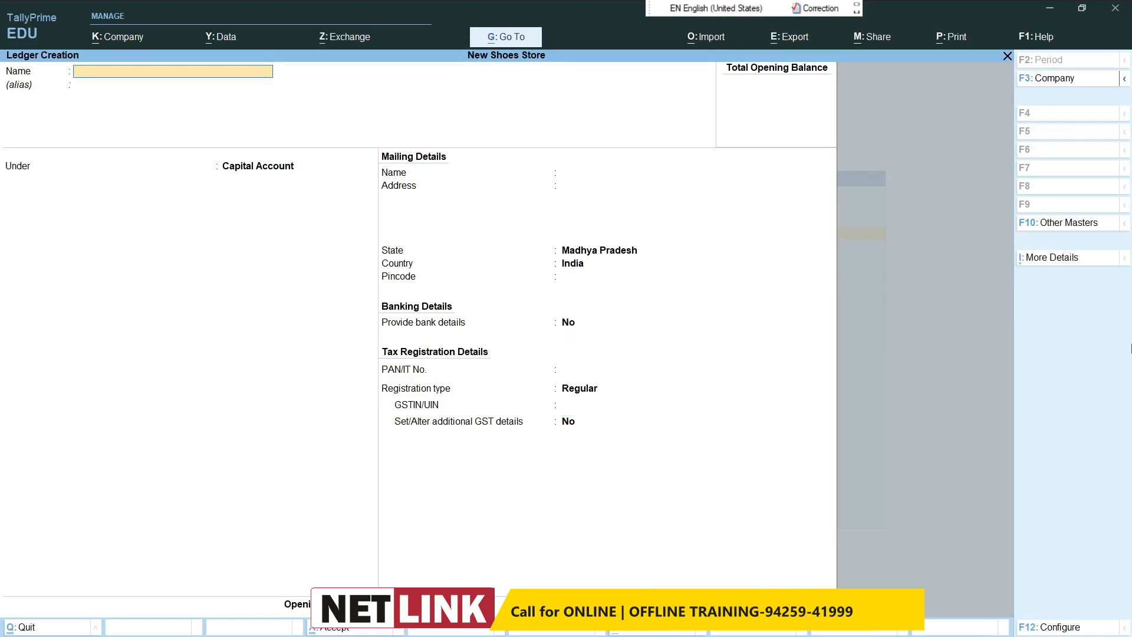
Step: Name the next new ledger Bajaj Finance, leaving its alias empty
type("Baj")
type("aj Coo")
key("BackSpace")
key("BackSpace")
key("BackSpace")
type("Financ")
key("Return")
key("Return")
Step: Place the Bajaj Finance ledger under Loans (Liability), keep the remaining default details, and save it
type("Lo")
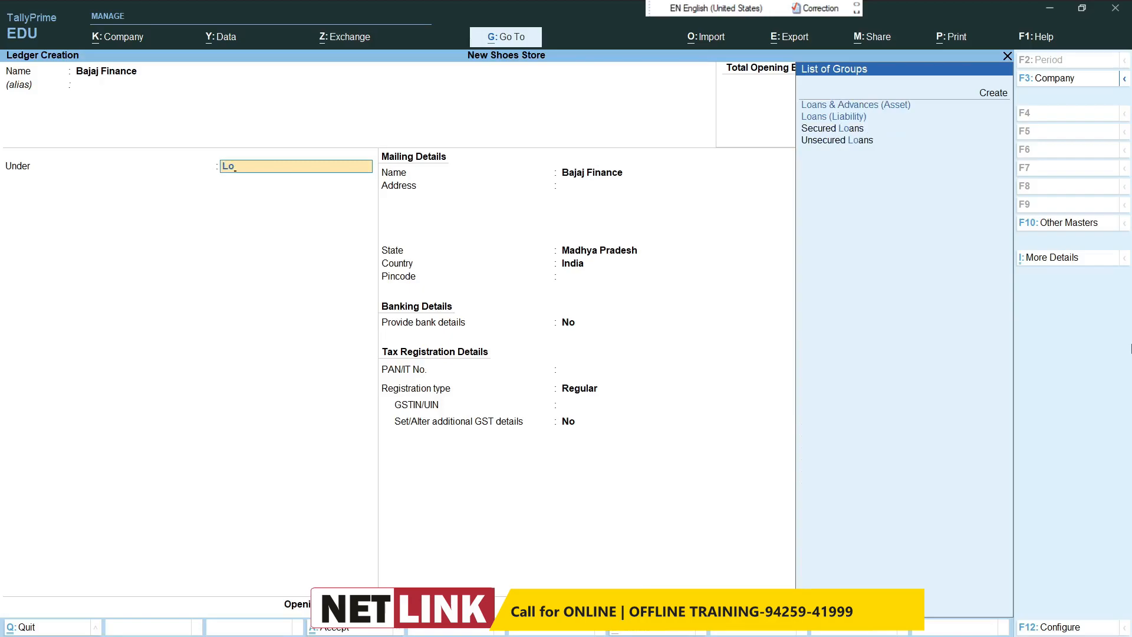
key("Down")
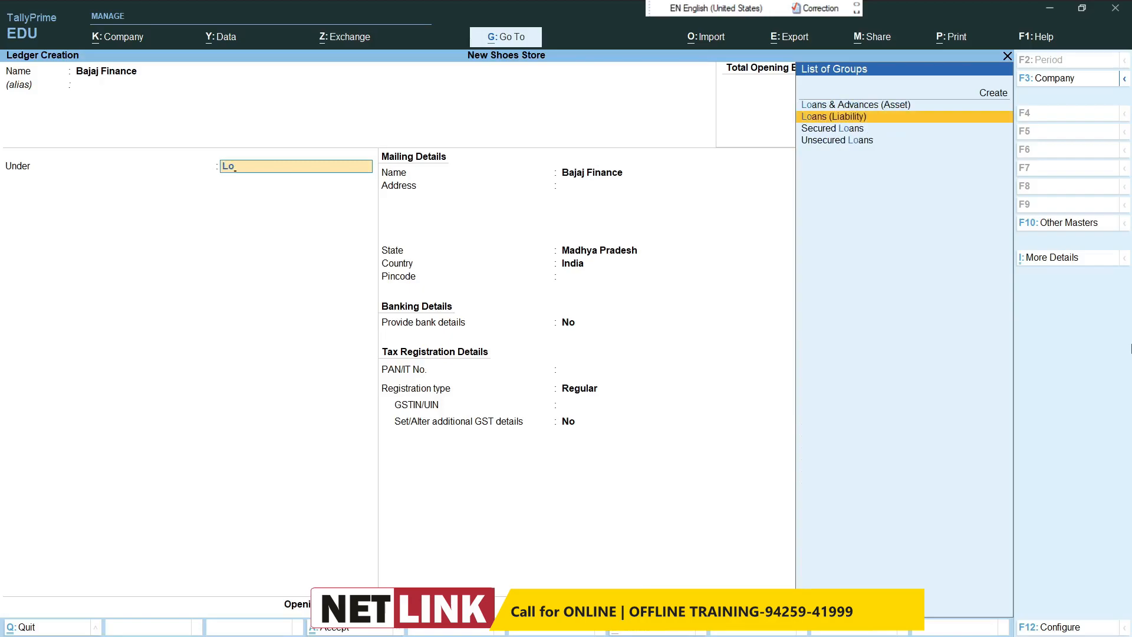
key("Return")
key("Return")
key("Return")
key("Return")
key("Return")
key("Return")
key("Return")
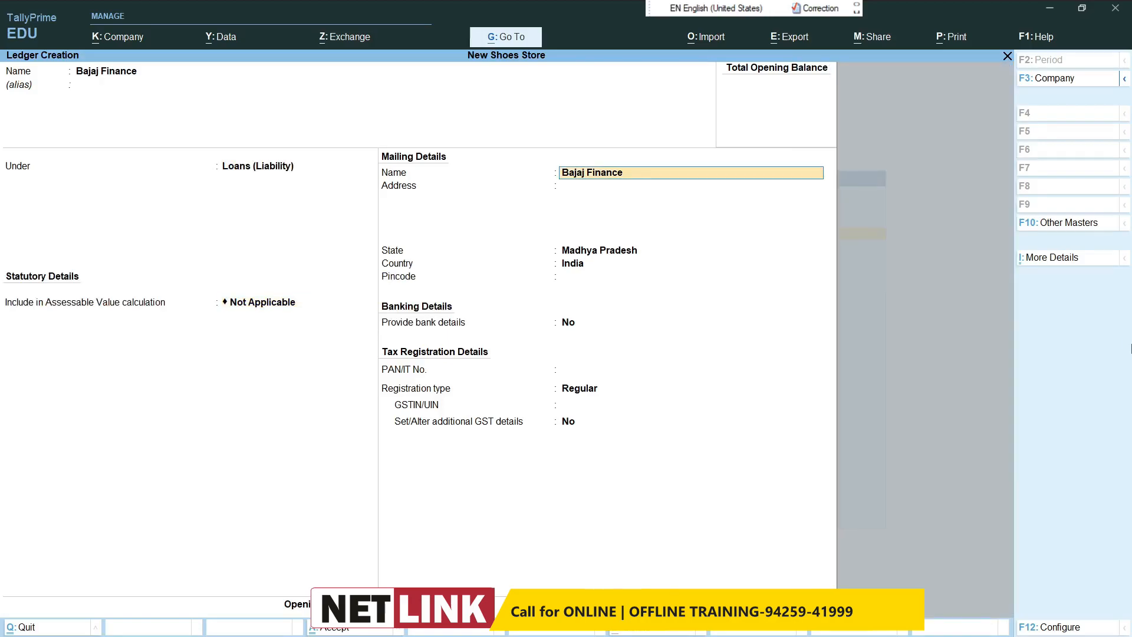
key("Return")
key("Return")
key("Return")
key("Return")
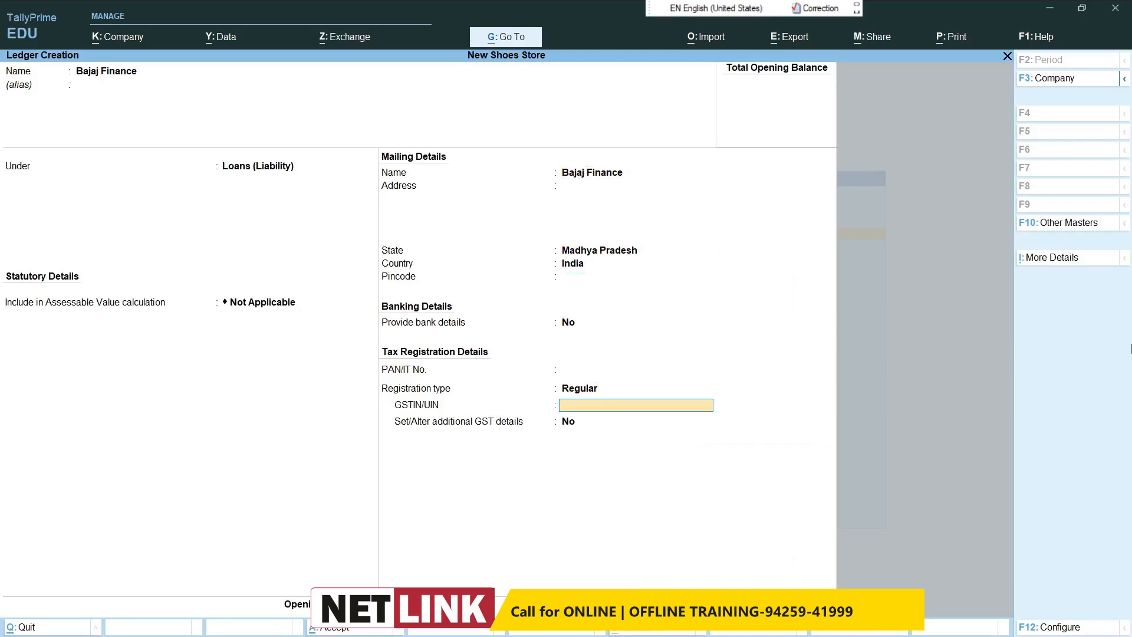
key("Return")
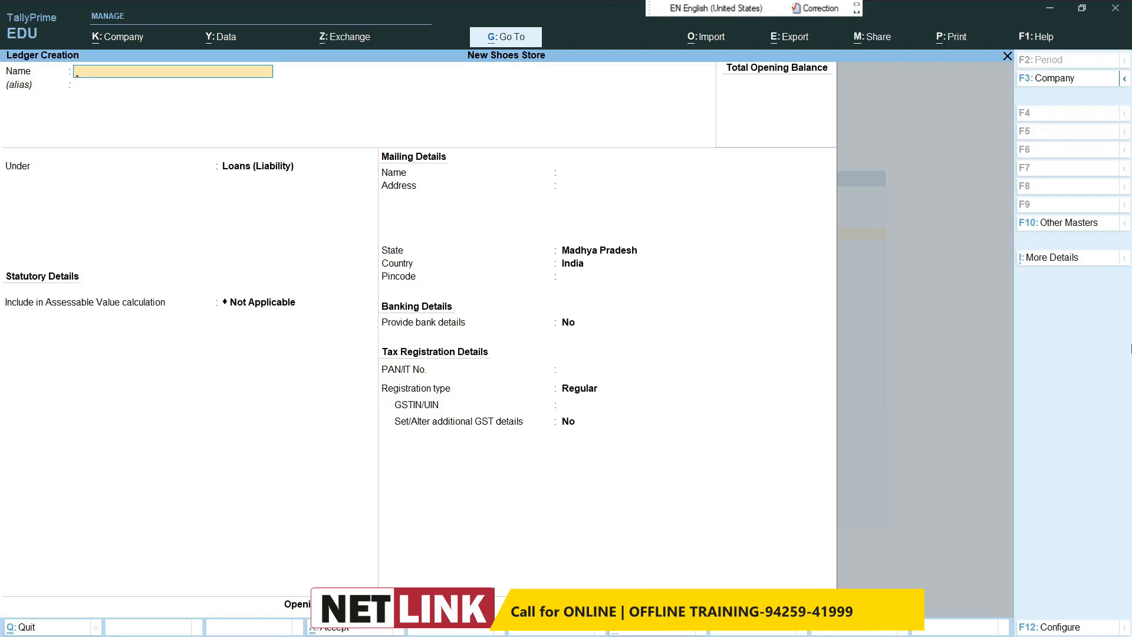
type("Furniture")
Step: Name the next new ledger Furniture and place it under the Fixed Assets group
key("Return")
key("Return")
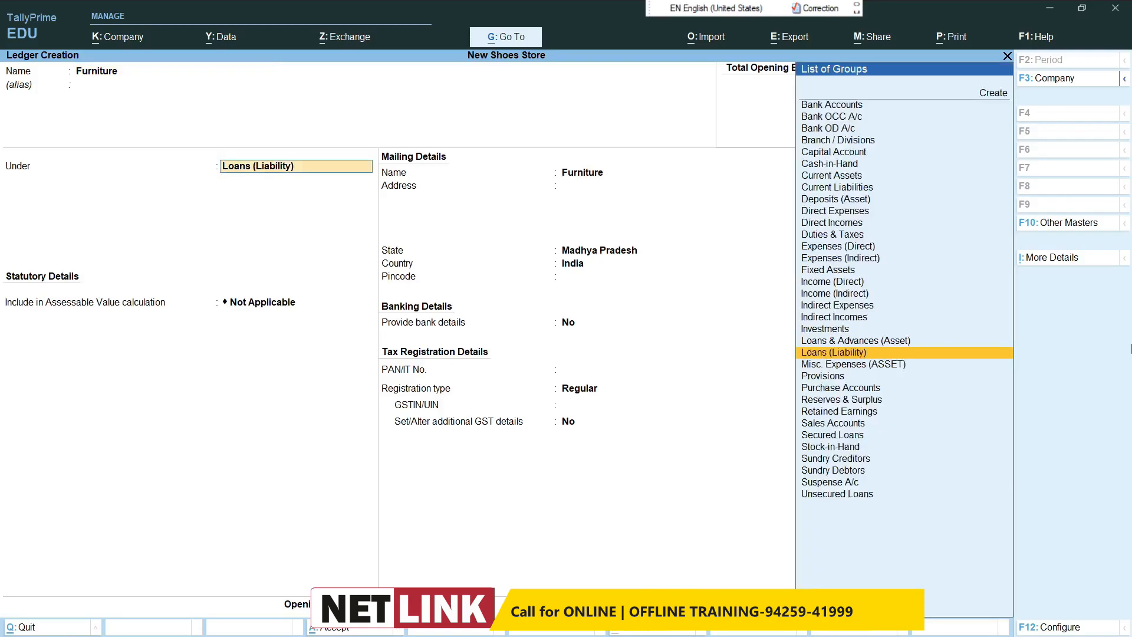
type("F")
Step: Save the Furniture ledger with its default GST, mailing and bank details, and return to the Gateway of Tally
key("Return")
key("Return")
key("Return")
key("Return")
key("Return")
key("Return")
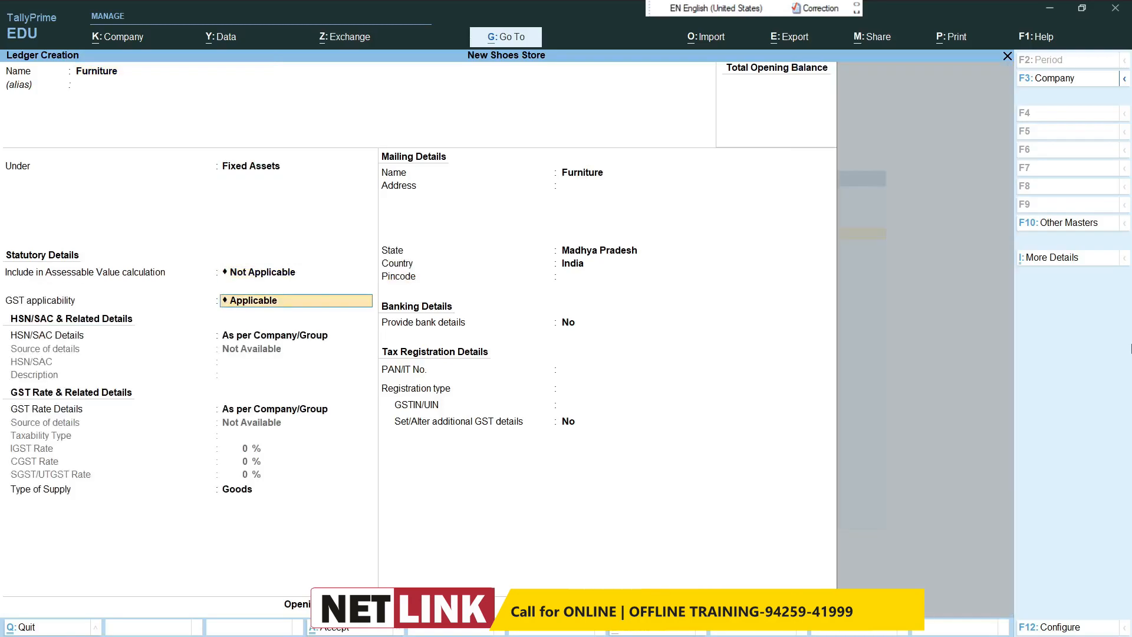
key("Return")
key("Return")
key("Return")
key("Return")
key("Return")
key("Return")
key("Return")
key("Return")
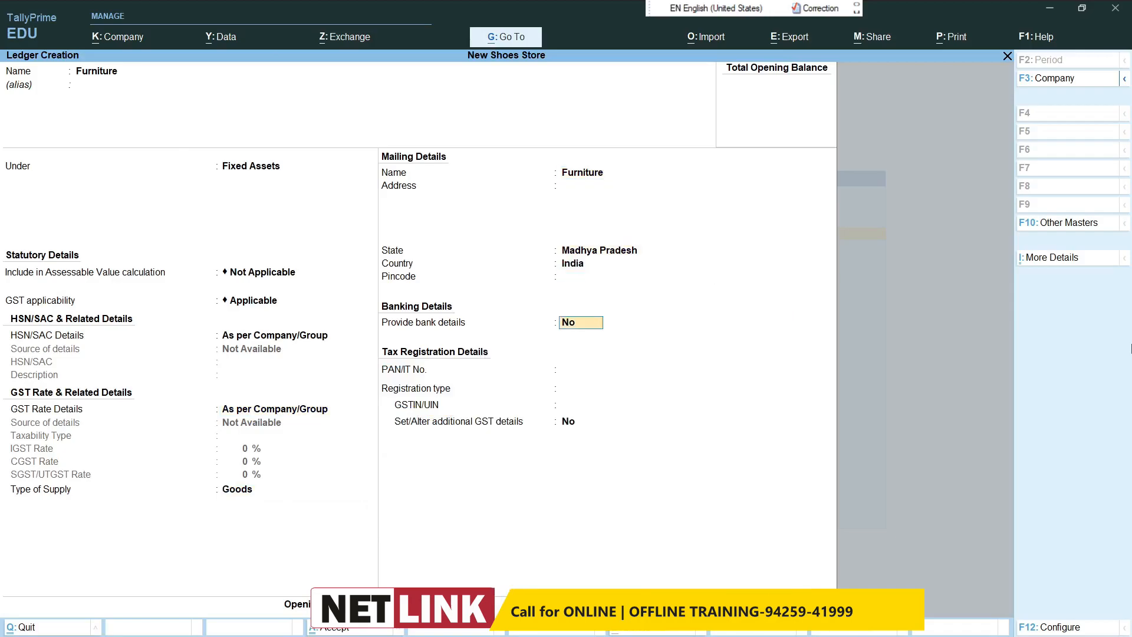
key("Return")
key("Return")
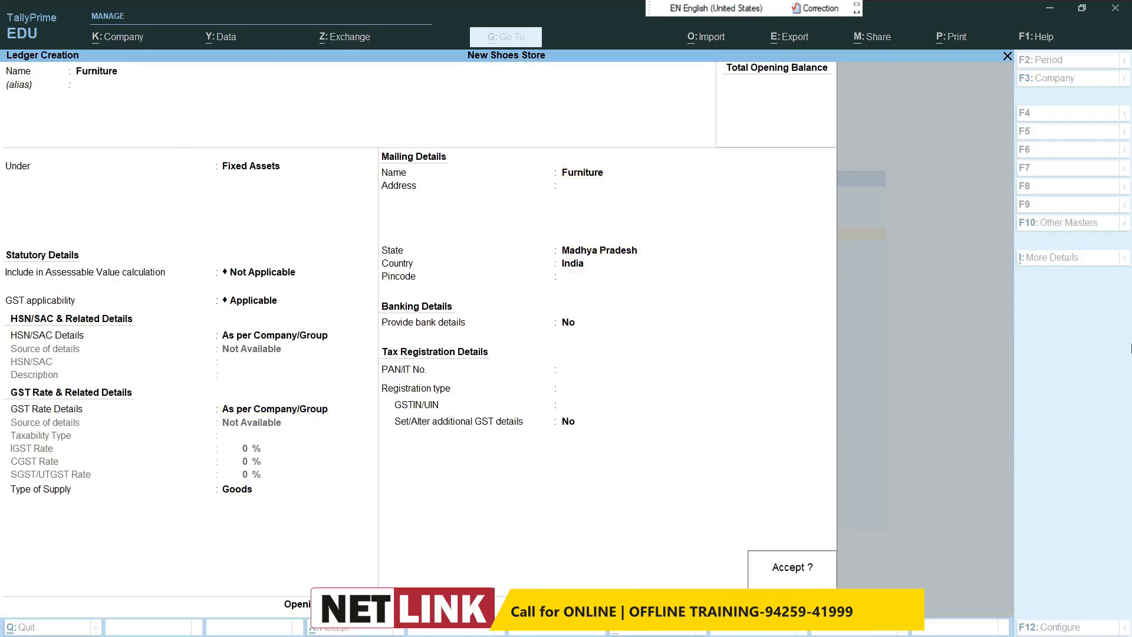
key("Return")
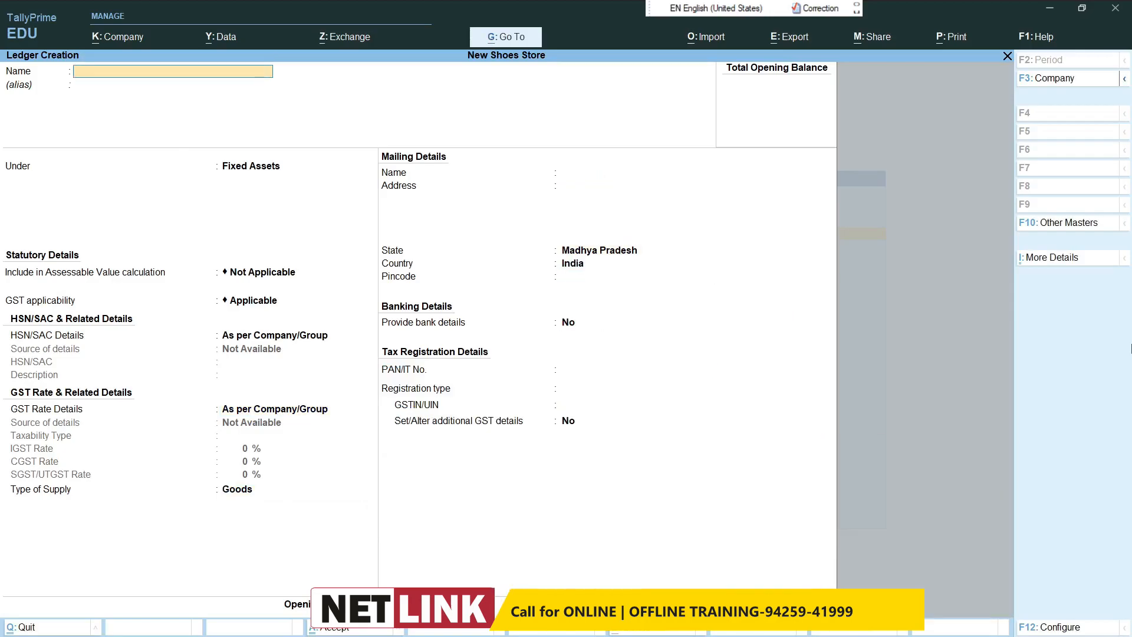
key("Escape")
key("Return")
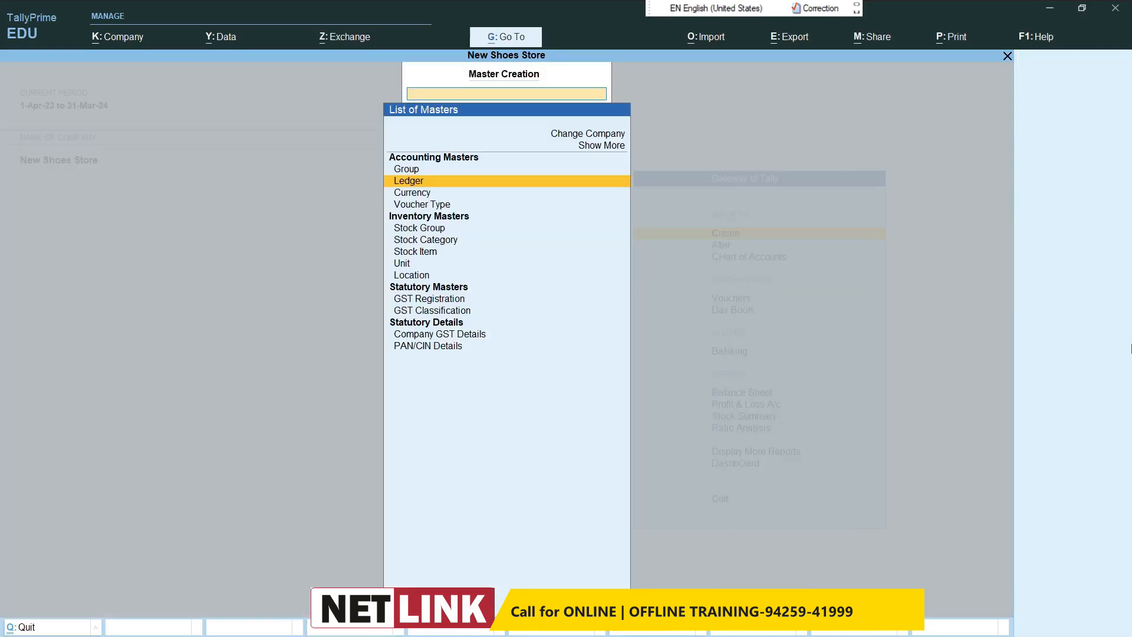
key("Escape")
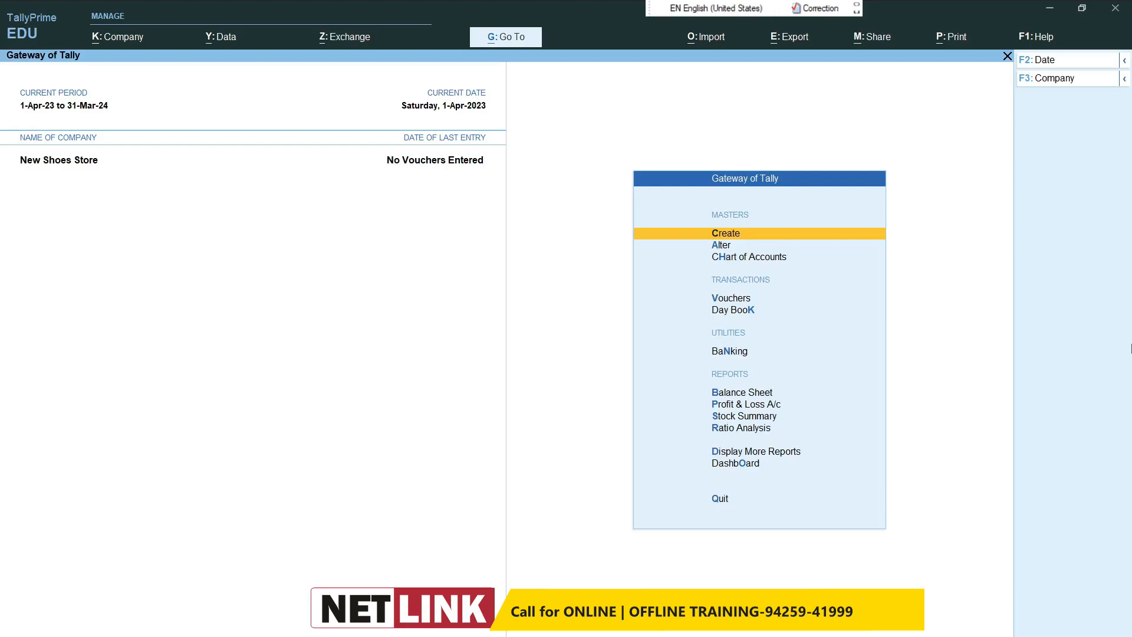
Step: Start a receipt voucher and credit the Capital ledger with 500000
left_click(734, 299)
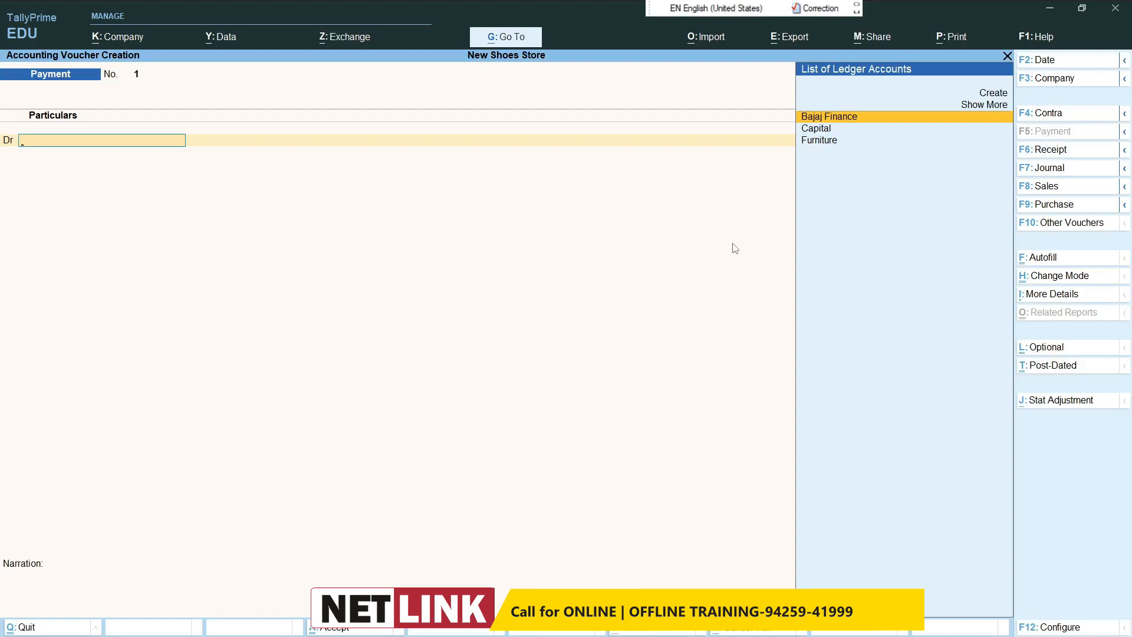
key("F6")
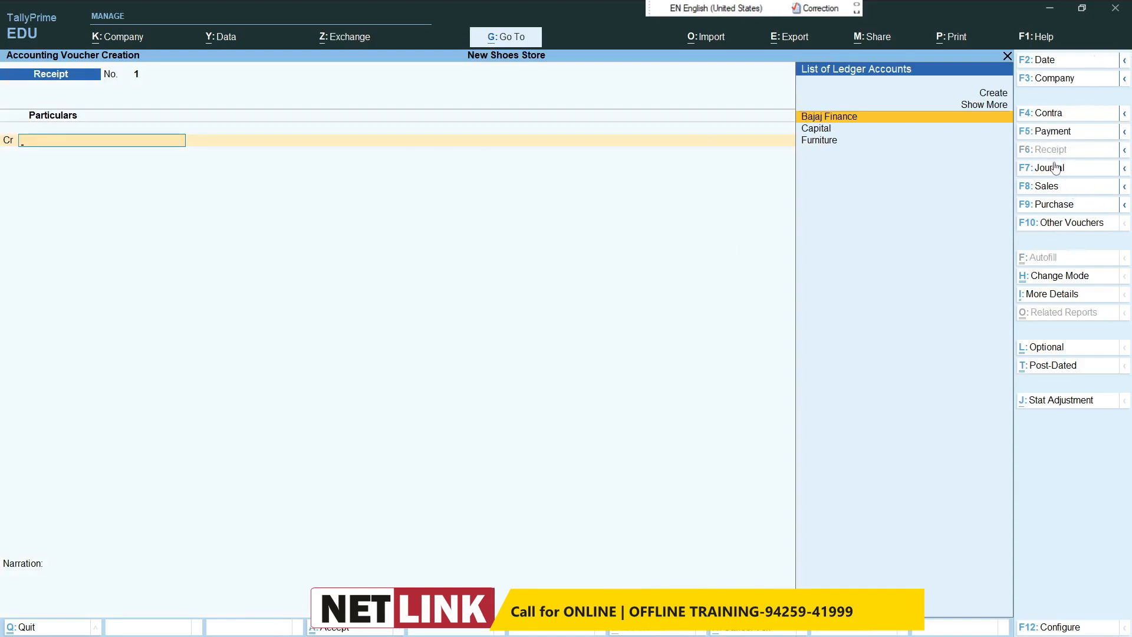
left_click(1049, 113)
left_click(1049, 130)
left_click(1049, 149)
type("Cap")
key("Return")
type("500000")
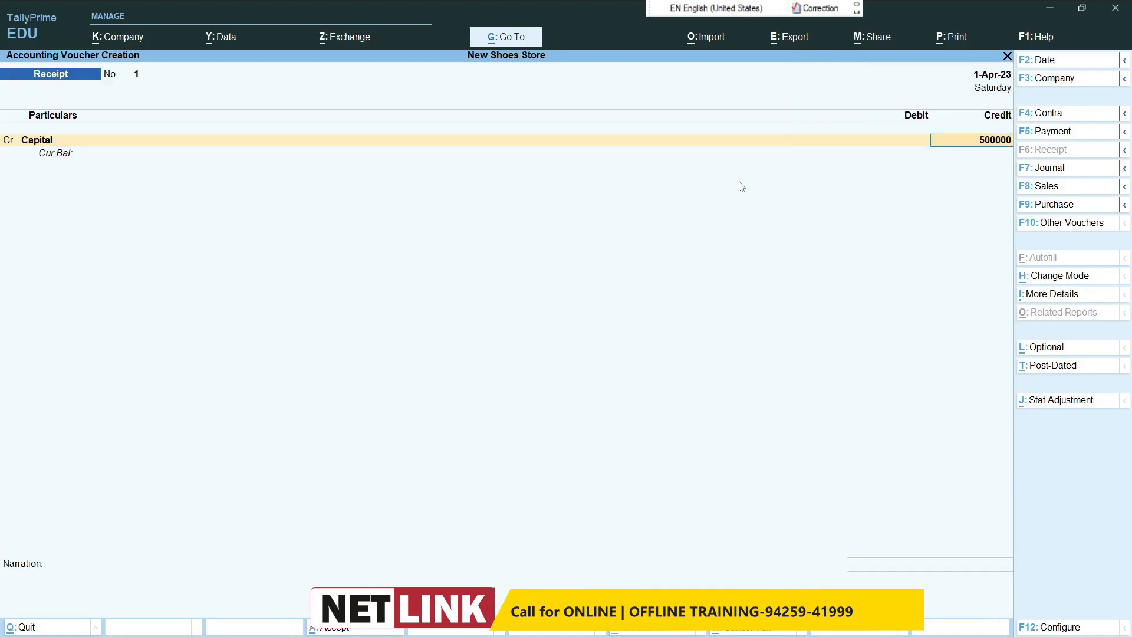
Step: Debit Cash with the full 5,00,000 in the Capital receipt and save the voucher without narration
key("Return")
type("Cash")
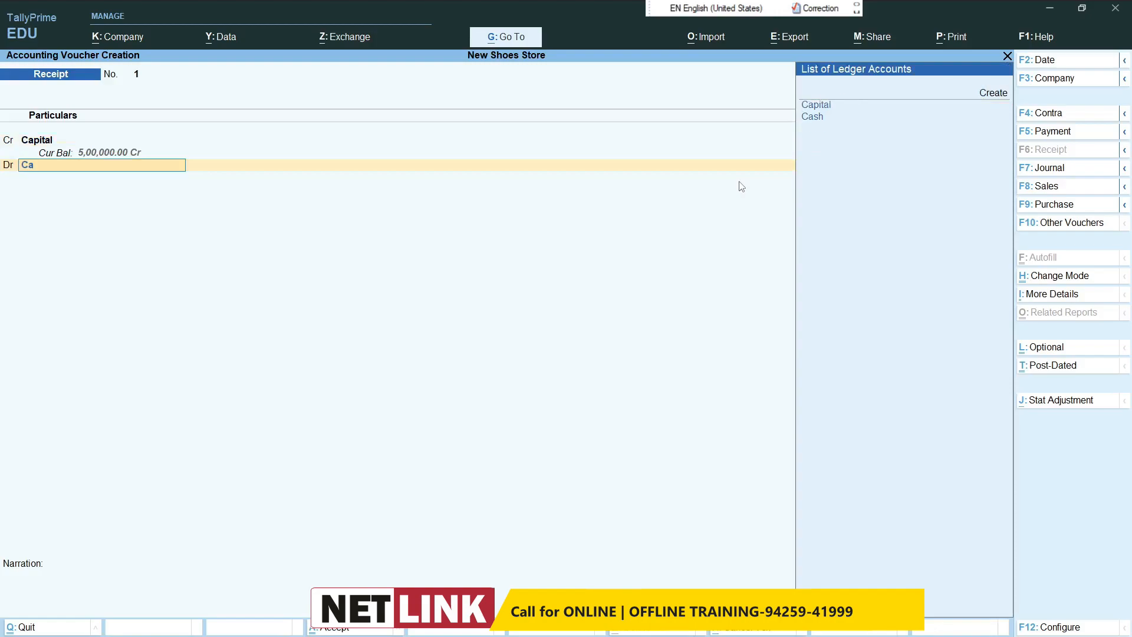
key("Return")
key("Return")
key("Return")
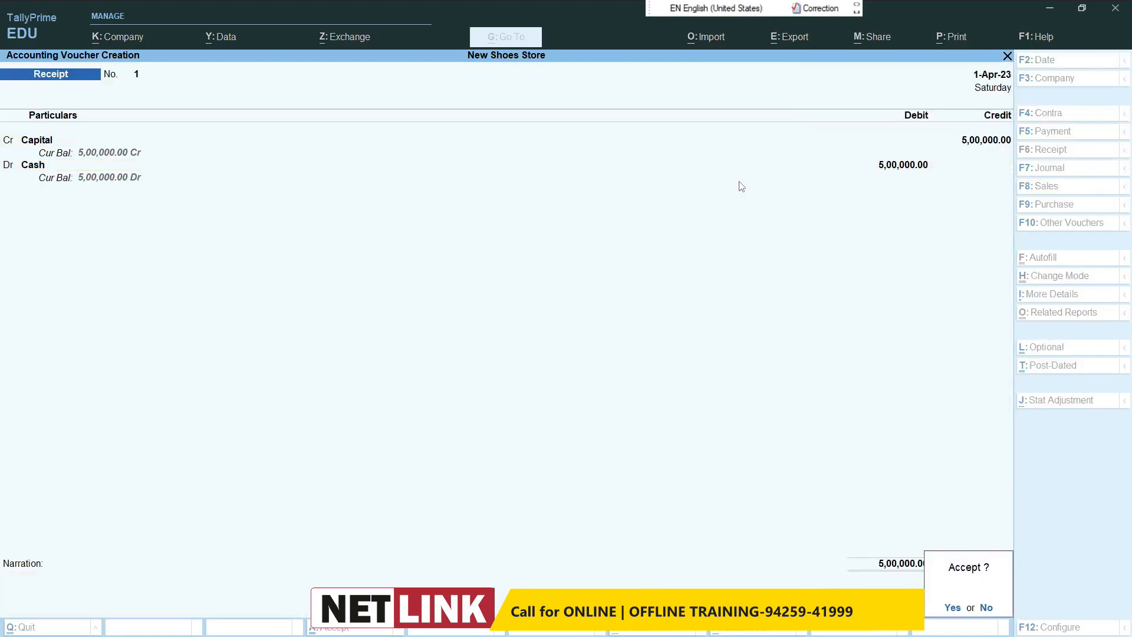
key("Return")
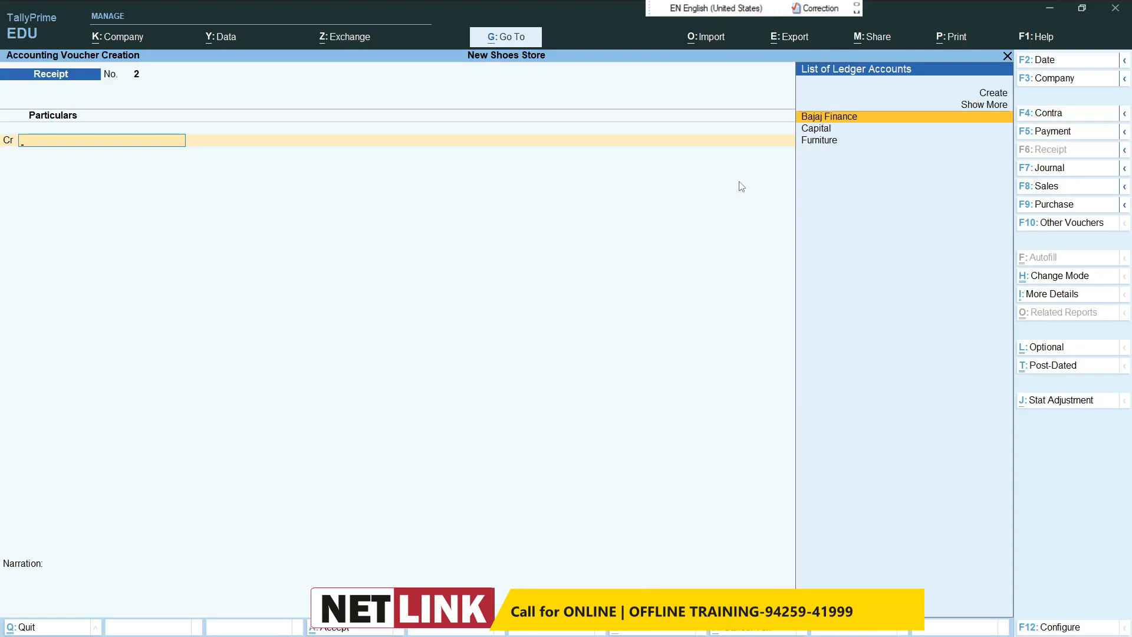
Step: Credit the Bajaj Finance ledger with 250000 in a second receipt voucher
type("Baj")
key("Return")
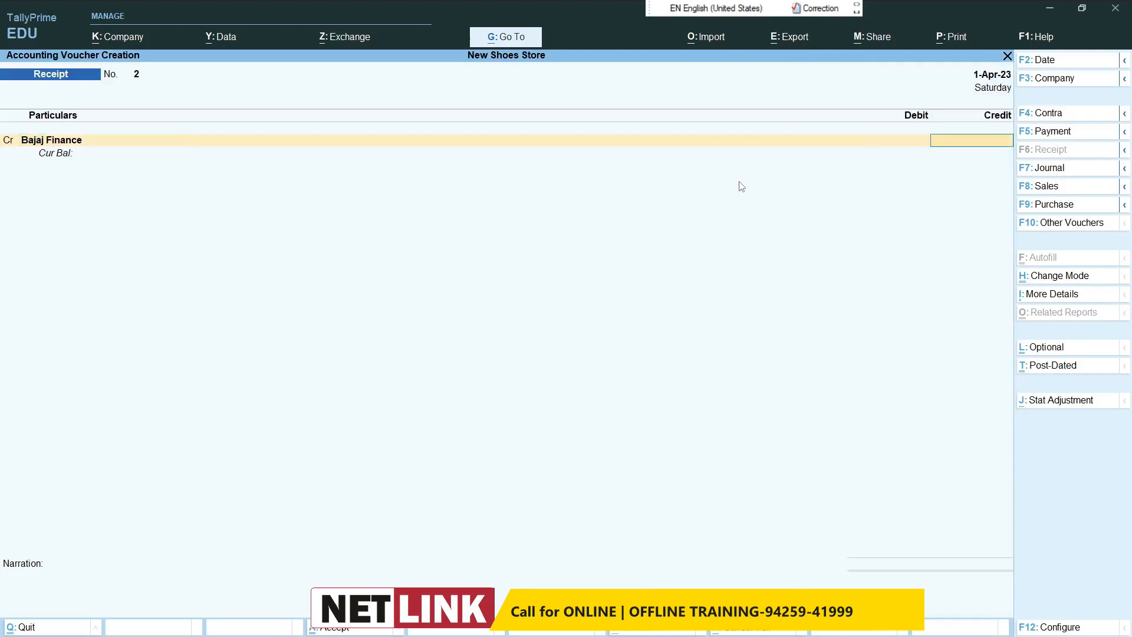
type("250000")
key("Return")
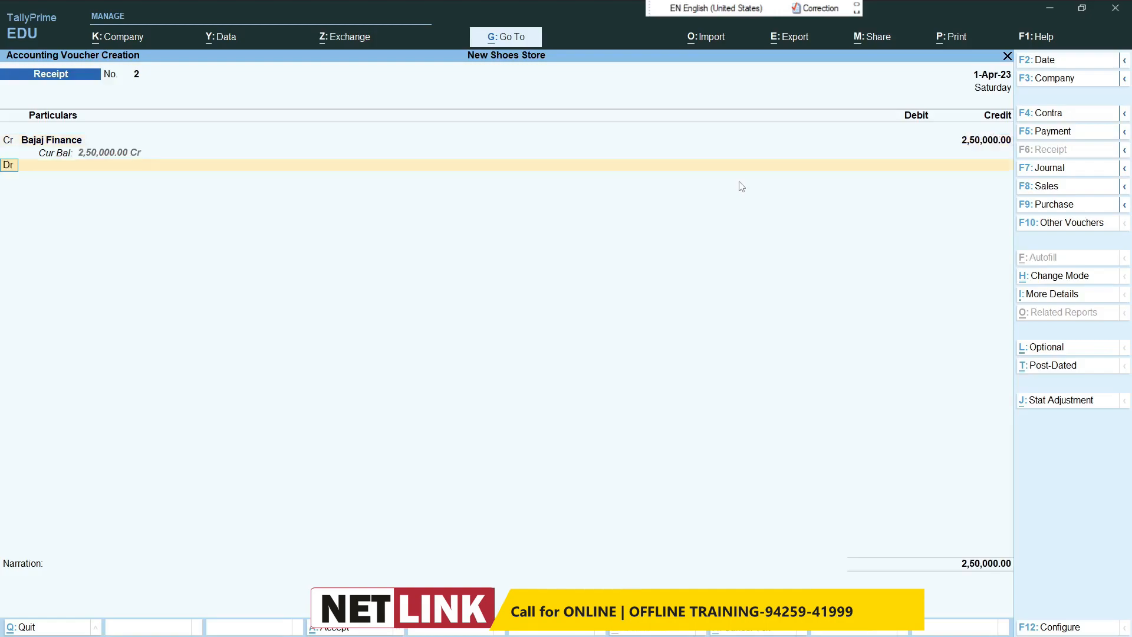
Step: Debit Cash with the full 2,50,000 in the Bajaj Finance receipt and save the voucher
key("Return")
type("Cas")
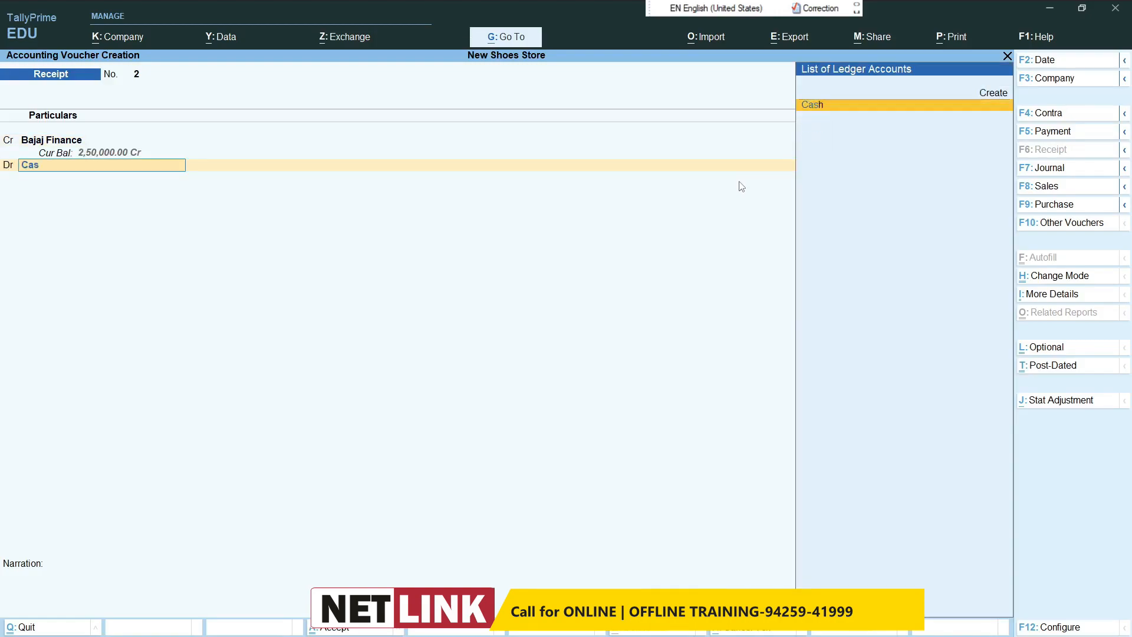
key("Return")
key("Return")
key("Return")
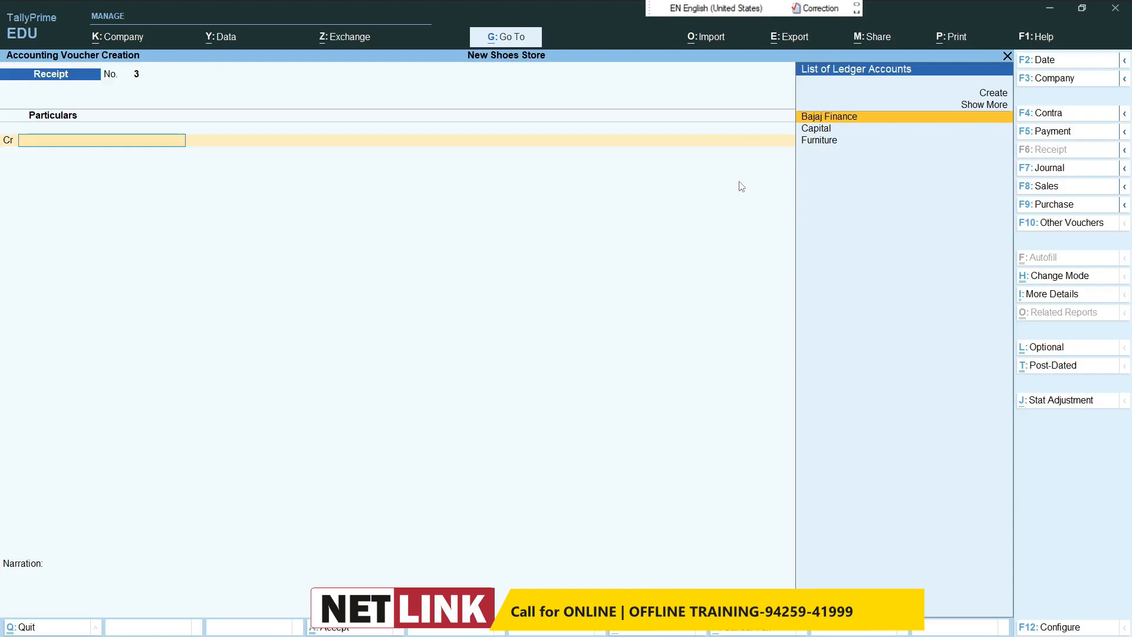
Step: Switch to a payment voucher and debit Furniture with 1,00,000, keeping GST rate and HSN/SAC details as per Masters/Company
type("F")
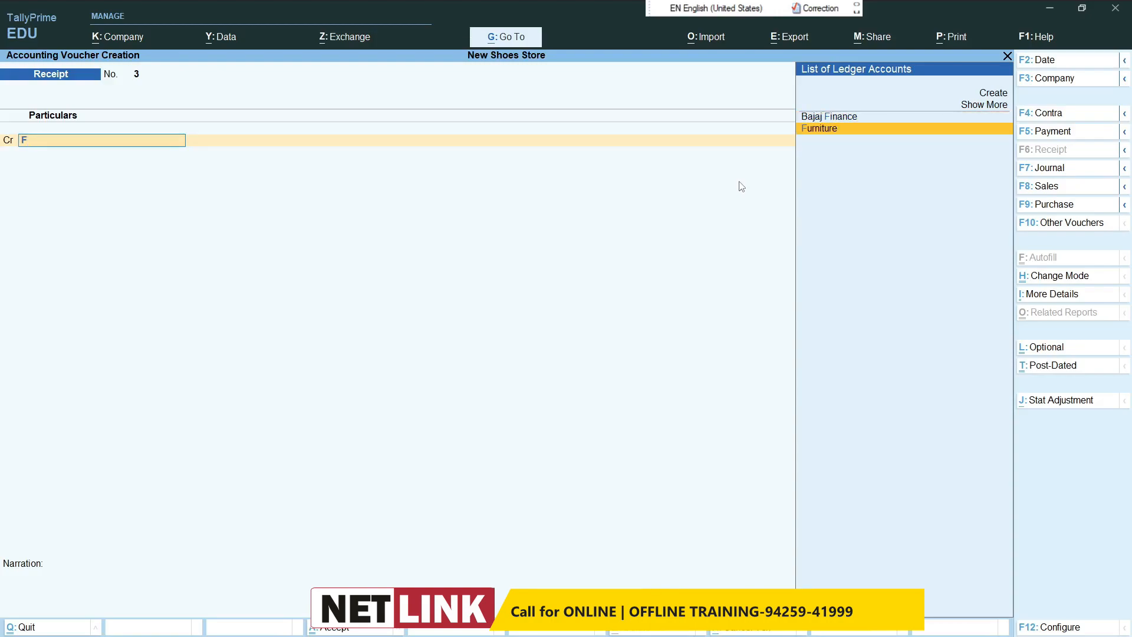
key("F5")
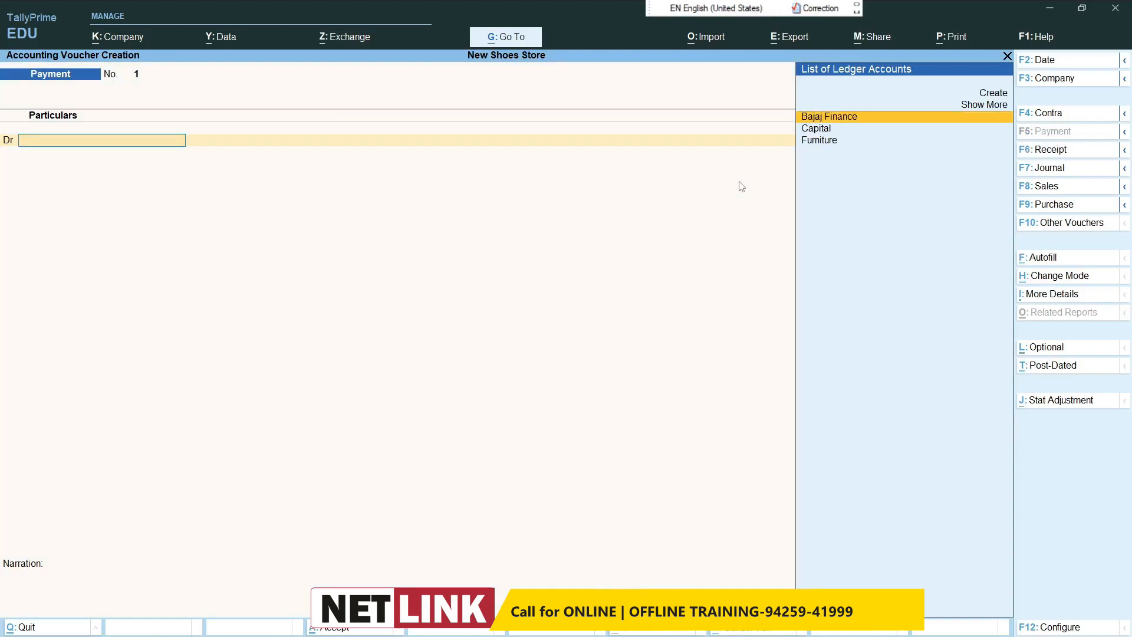
type("F")
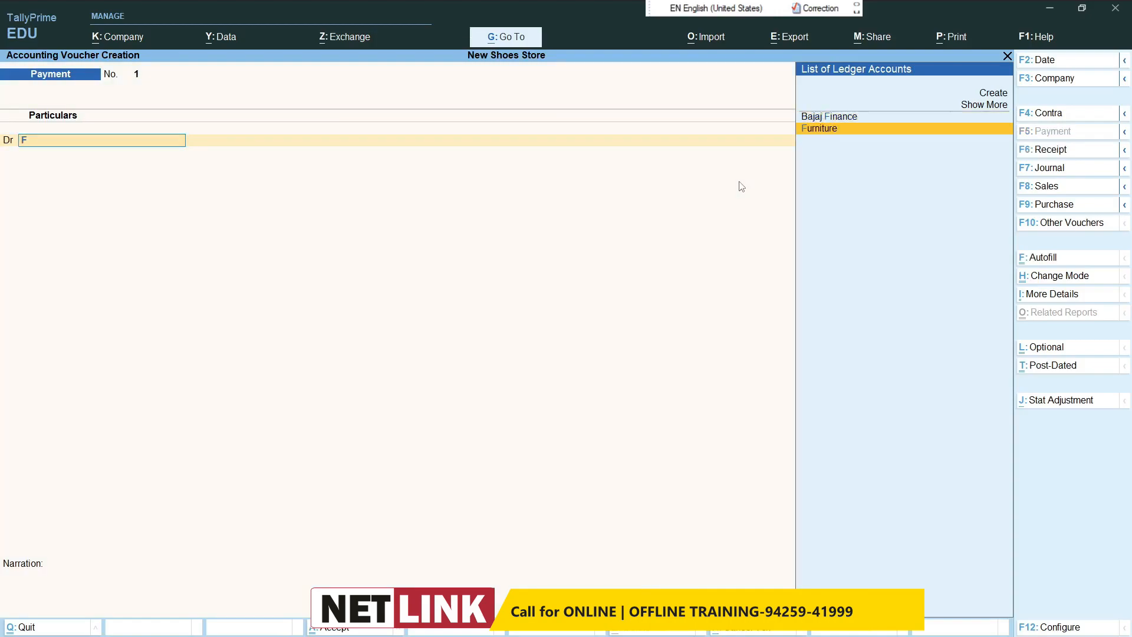
key("Return")
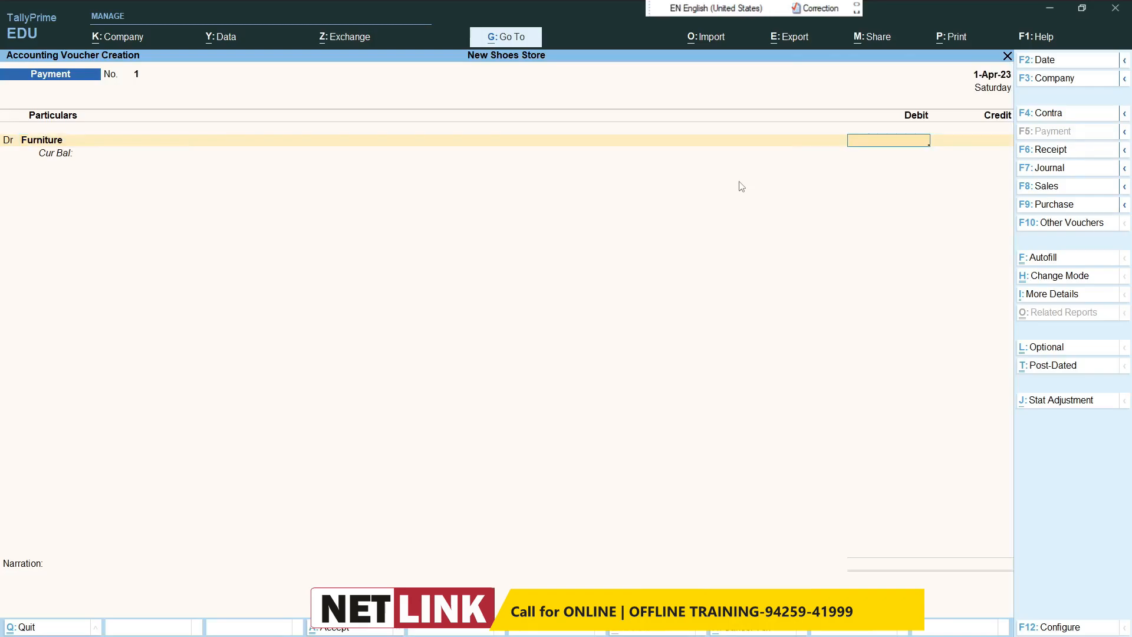
type("1,00,000")
key("Return")
key("Return")
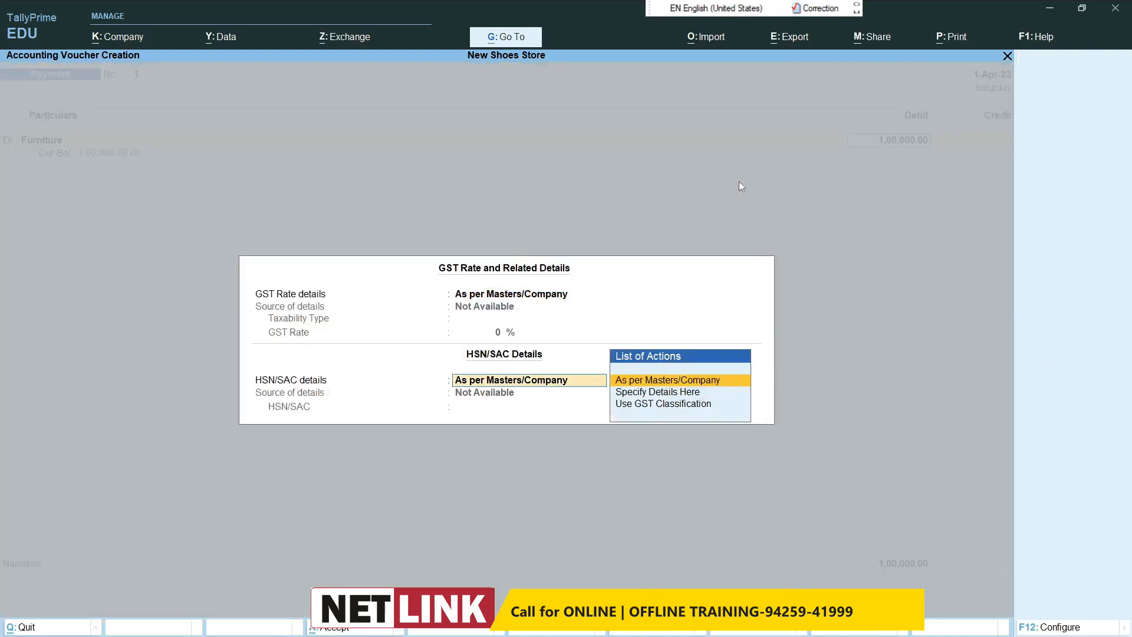
key("Return")
Step: Credit Cash with the full 1,00,000 in the Furniture payment and save the voucher without narration
type("Cash")
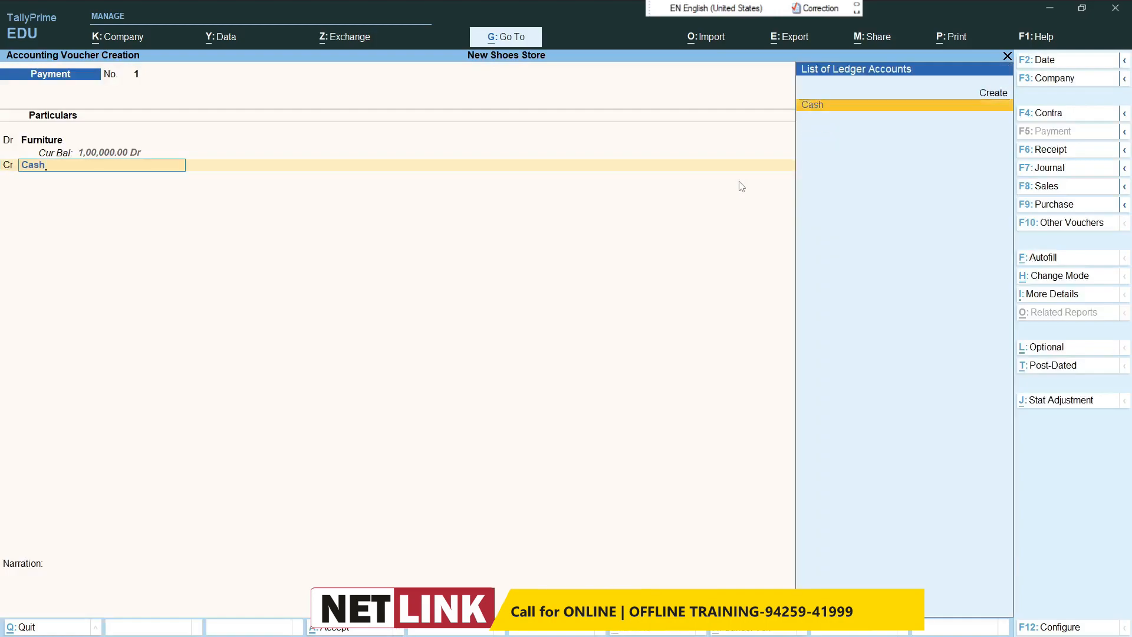
key("Return")
key("Return")
key("Return")
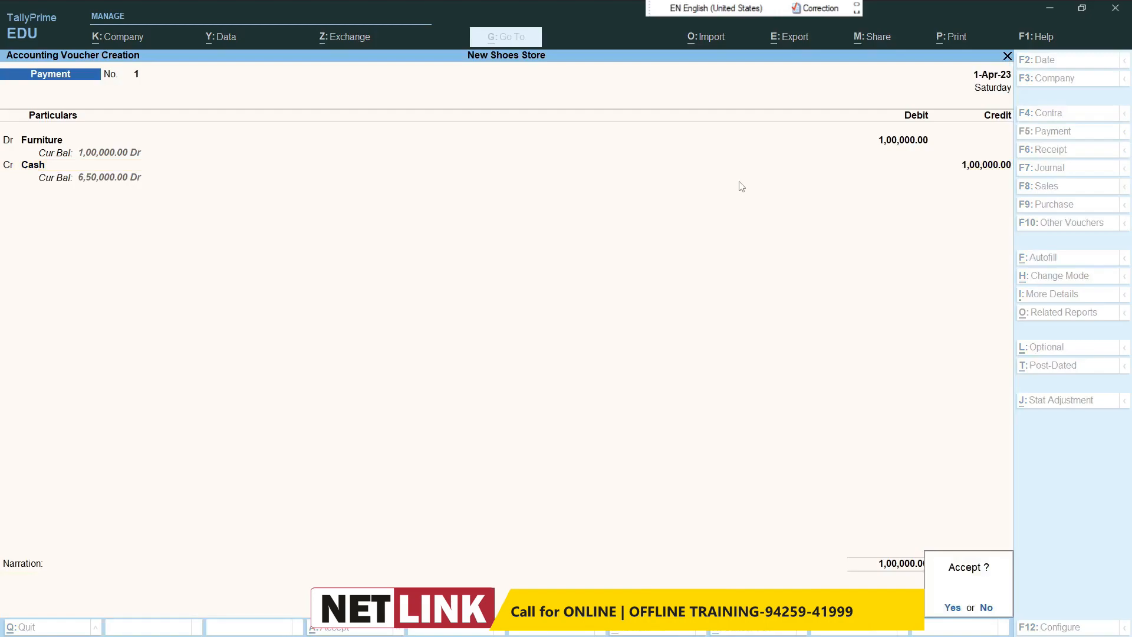
key("Return")
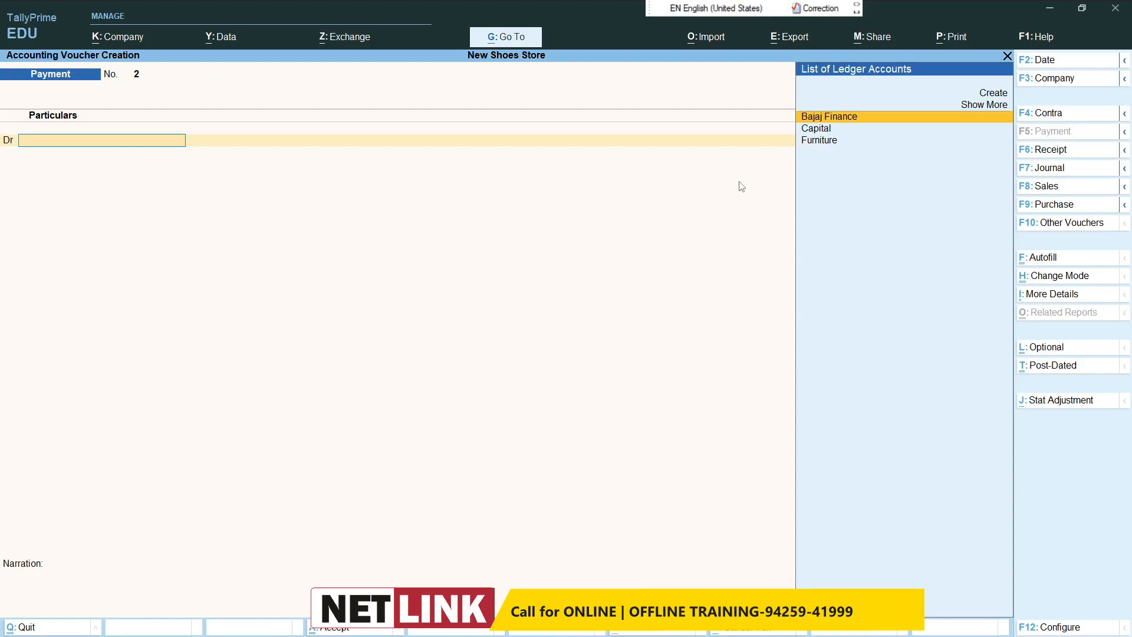
Step: Switch to a purchase voucher and start a new party ledger named Abc Sales Indore
left_click(1055, 204)
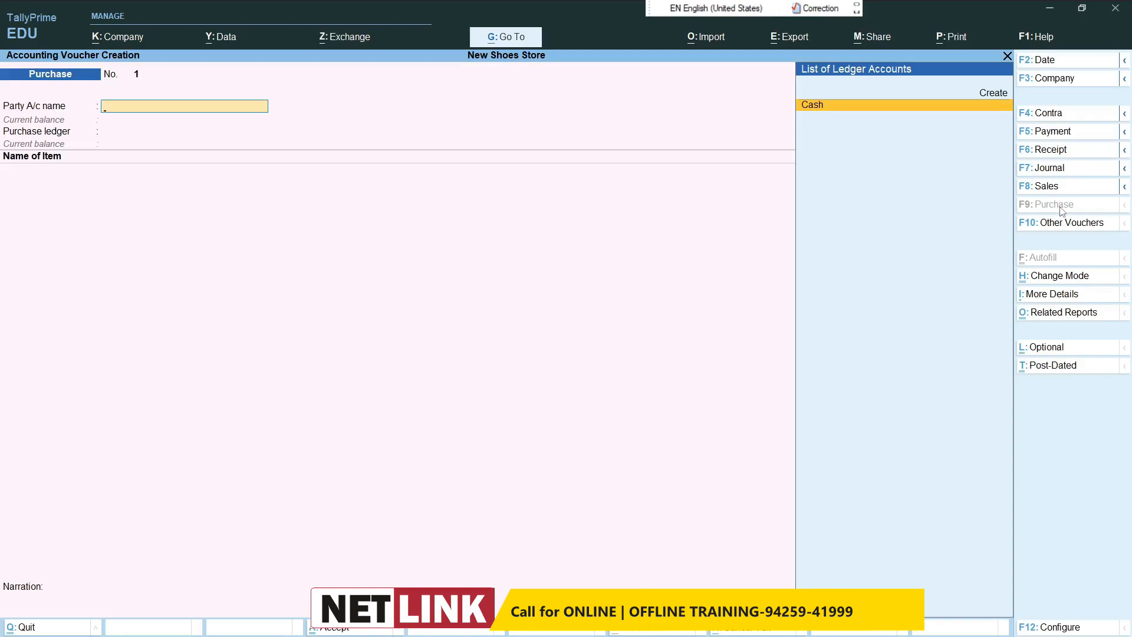
key("alt")
key("alt")
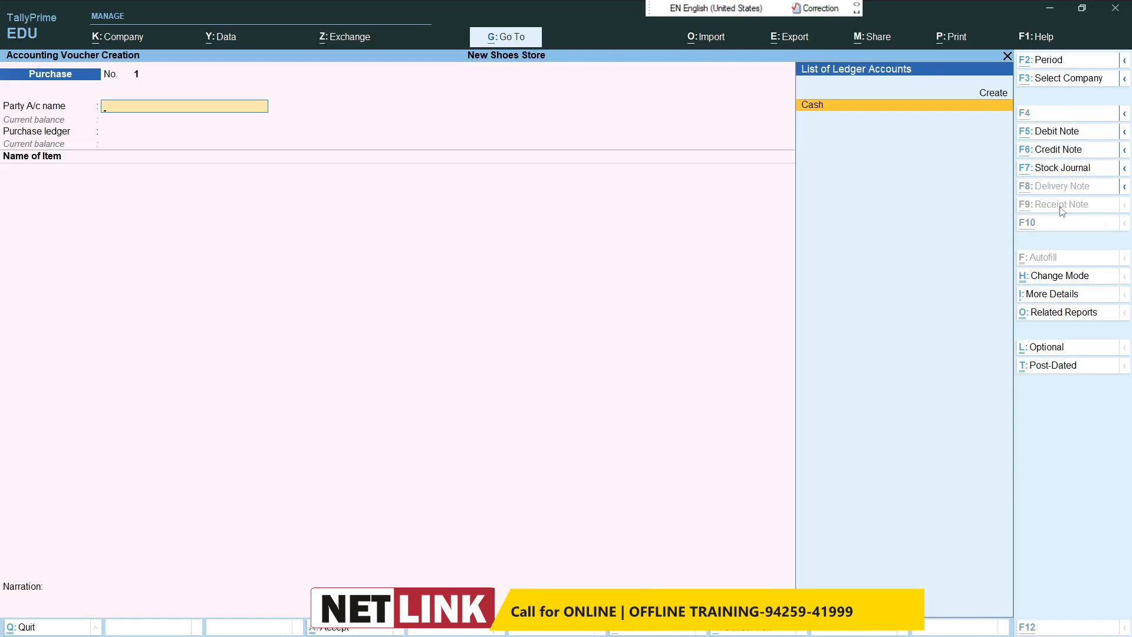
key("alt+c")
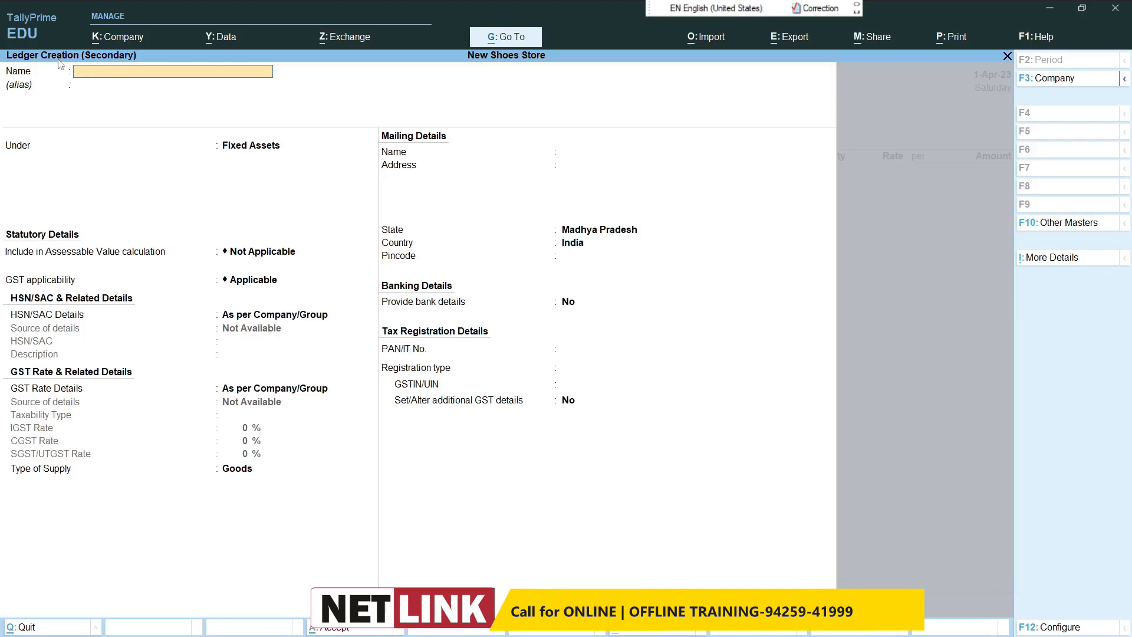
type("Abc Sales indore")
key("Return")
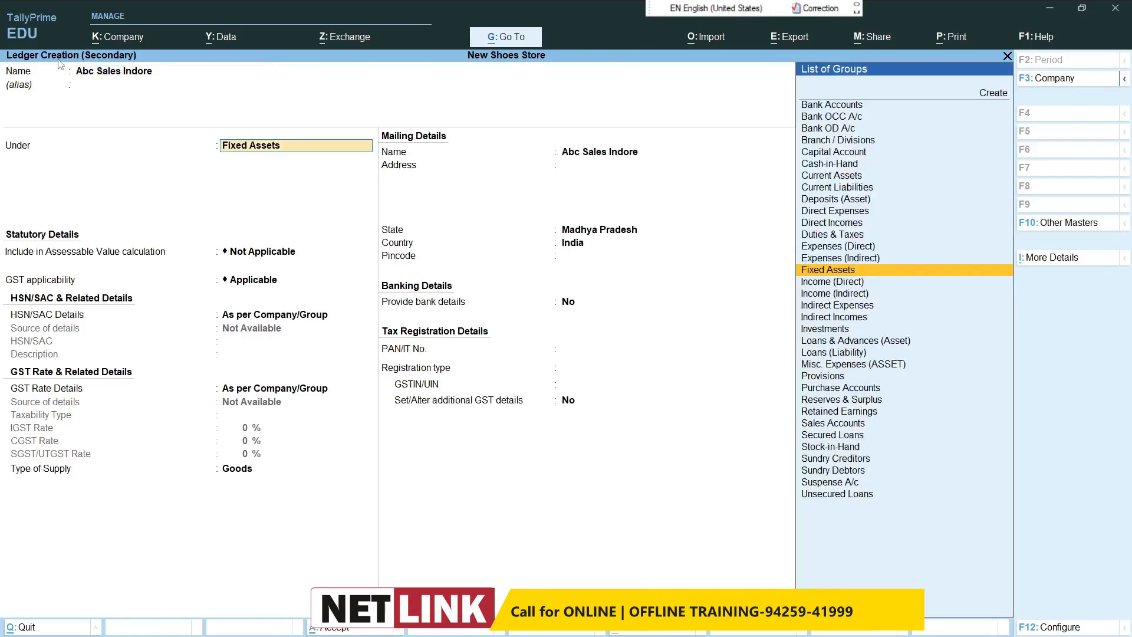
Step: Place the Abc Sales Indore ledger under Sundry Creditors and save it with the remaining details at their defaults
type("Sund")
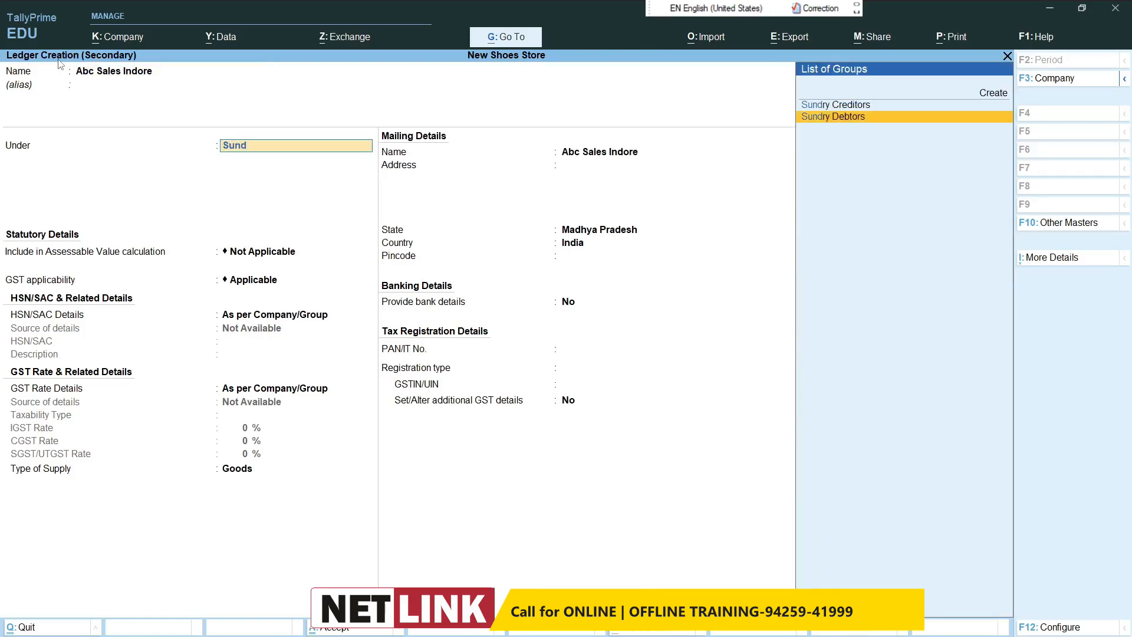
key("Return")
key("Return")
key("Return")
key("Return")
key("Return")
key("Return")
key("Return")
key("Return")
key("Return")
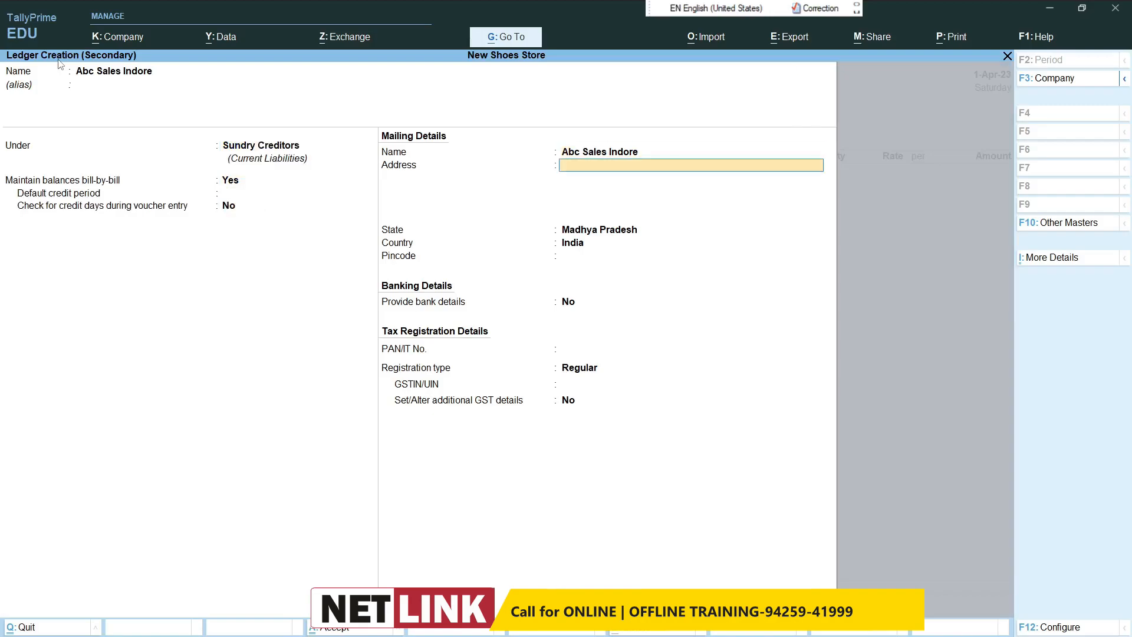
key("Return")
key("Return")
key("Return")
key("Return")
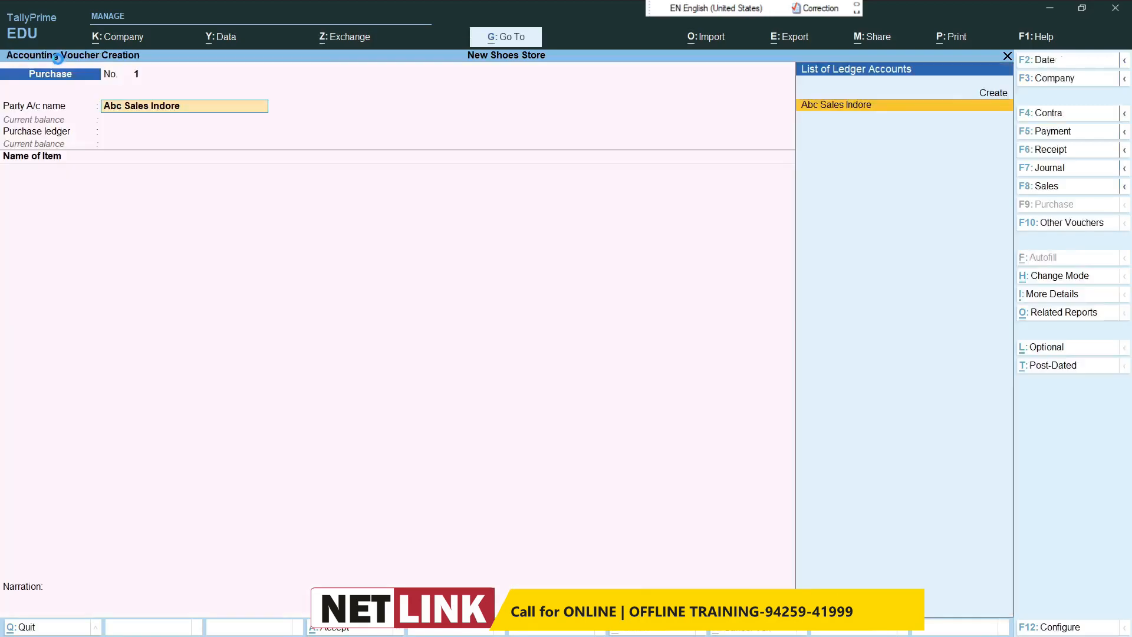
Step: Use Abc Sales Indore as the voucher's party account and start a new purchase ledger named Purchase
key("Return")
key("Return")
key("Return")
key("Return")
key("Return")
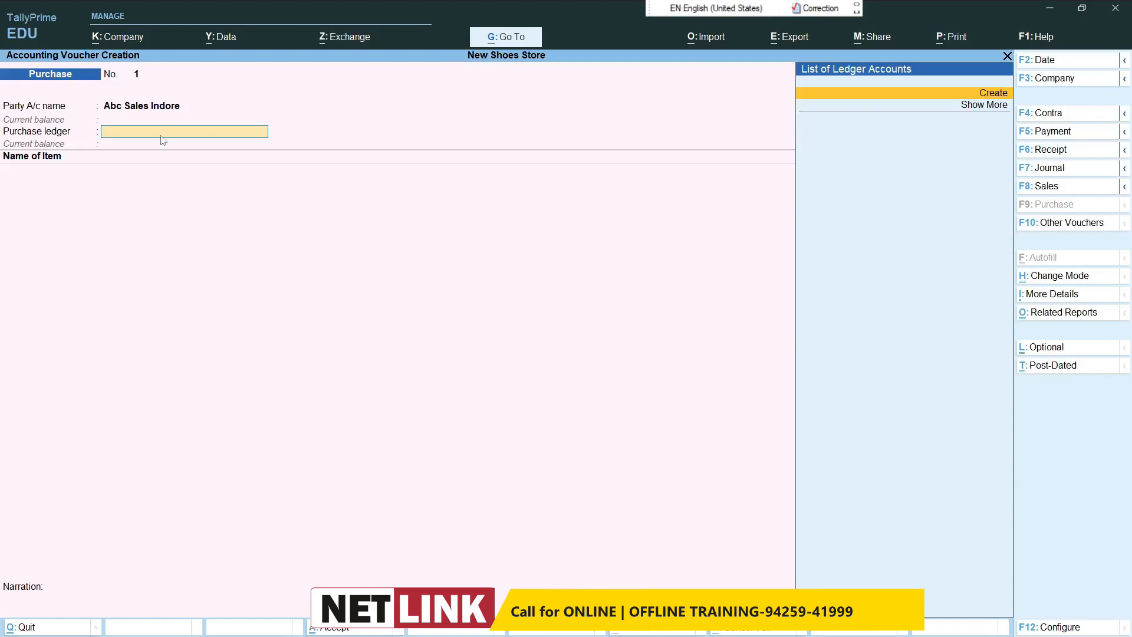
left_click(967, 97)
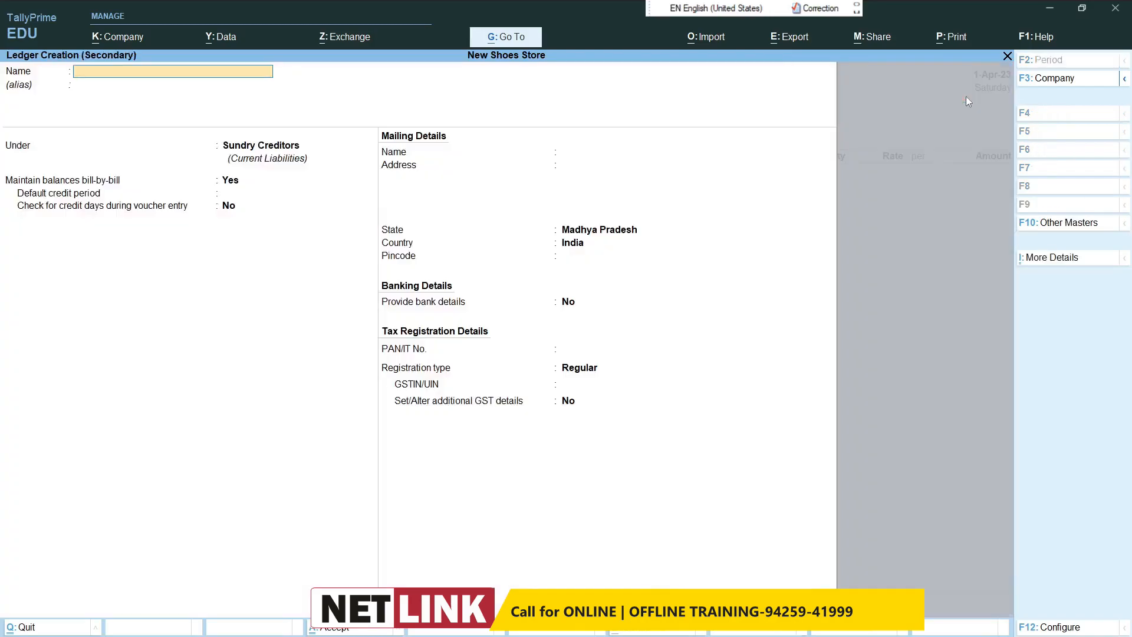
type("Purchase")
key("Return")
Step: Place the Purchase ledger under Purchase Accounts with Goods as its type of supply, and save it
type("Pu")
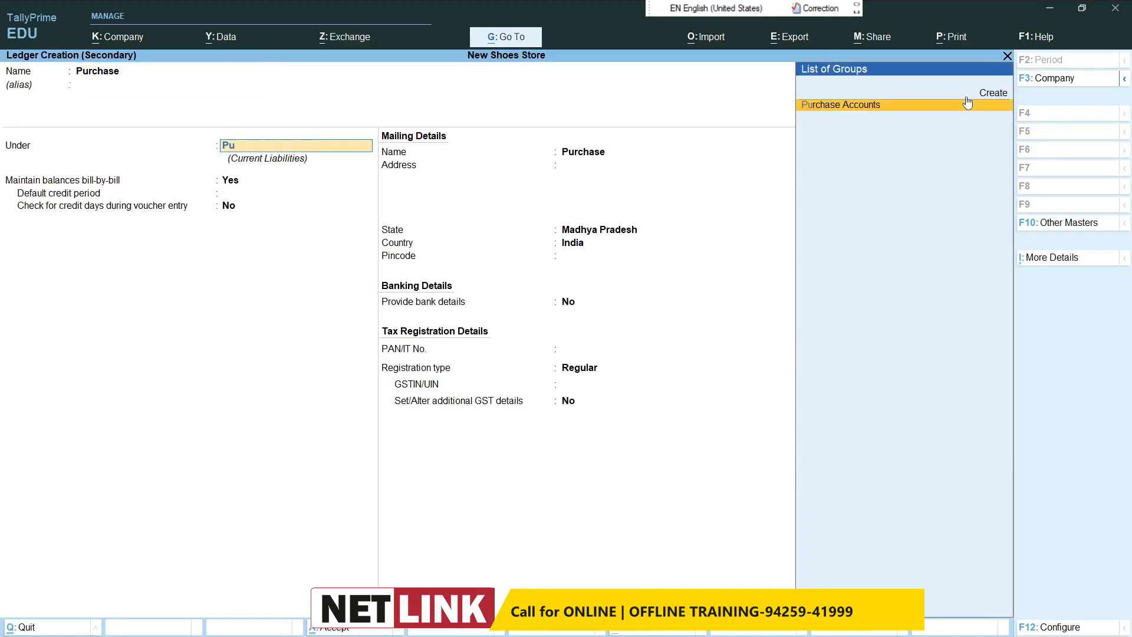
type("r")
key("Return")
key("Return")
key("Return")
key("Return")
key("Return")
key("Return")
key("Return")
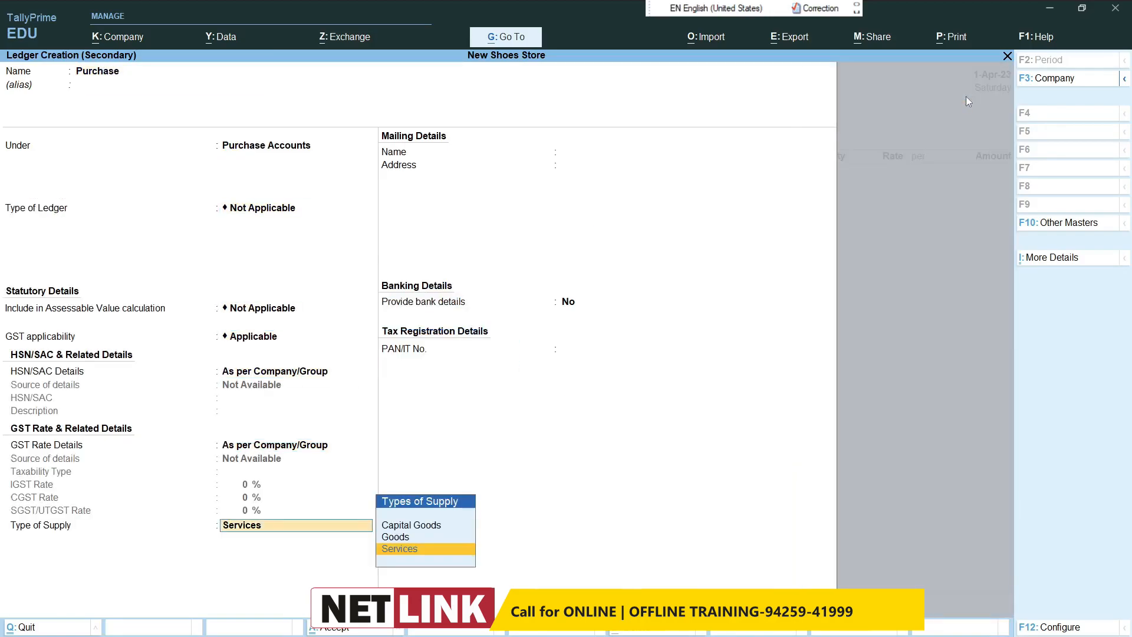
key("BackSpace")
type("G")
key("Return")
key("Return")
key("Return")
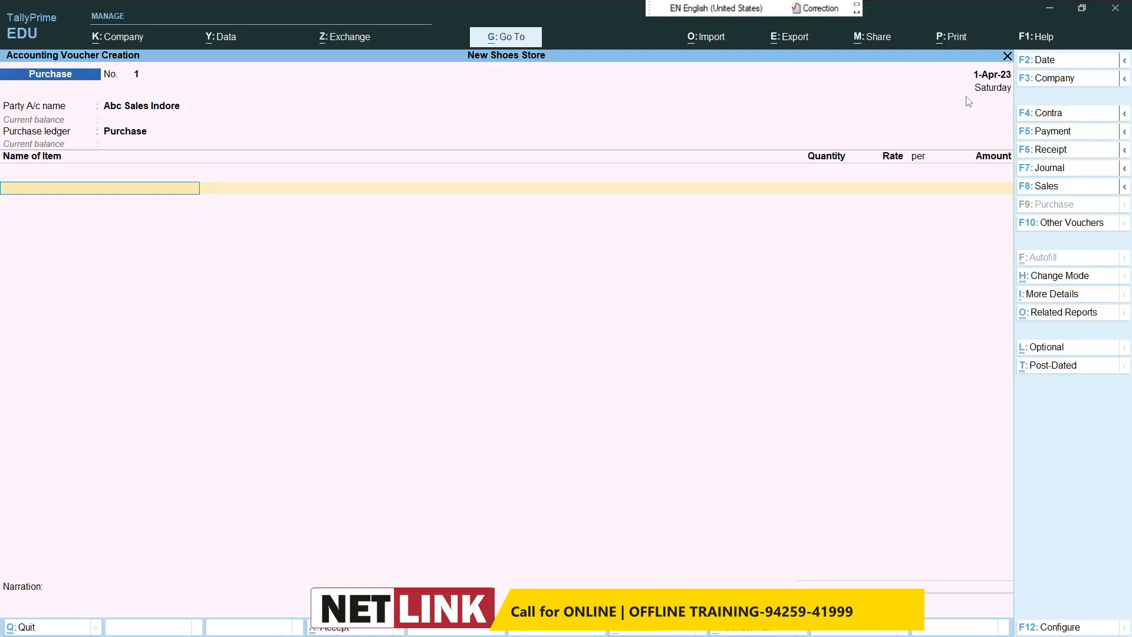
Step: Leave the purchase voucher unsaved and start a new stock item master named Bata Shoes
key("Escape")
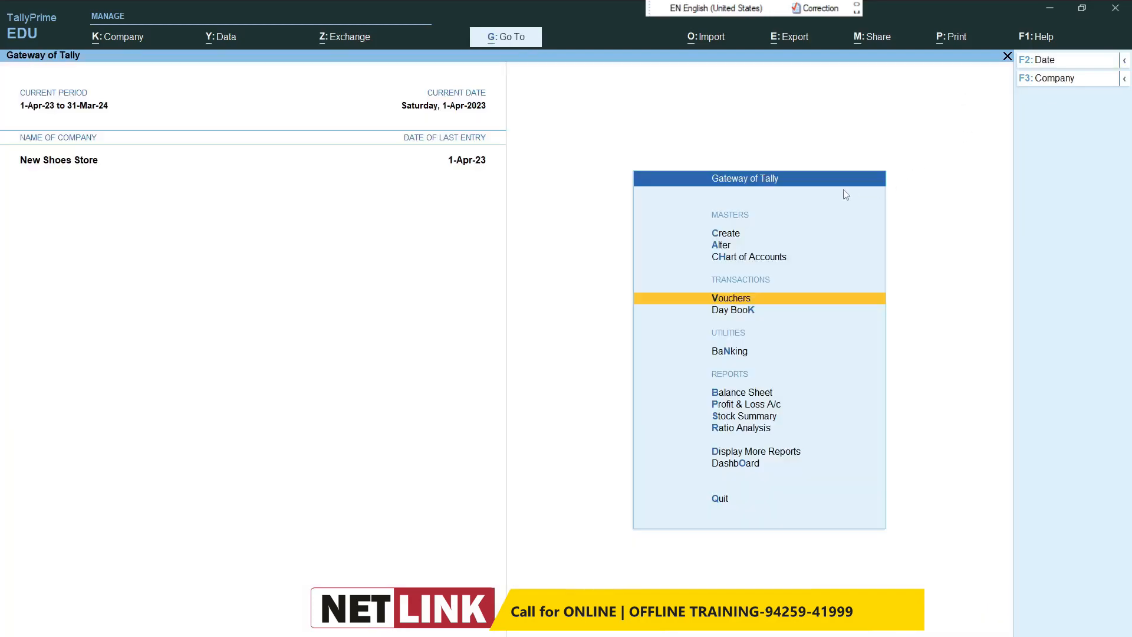
left_click(727, 234)
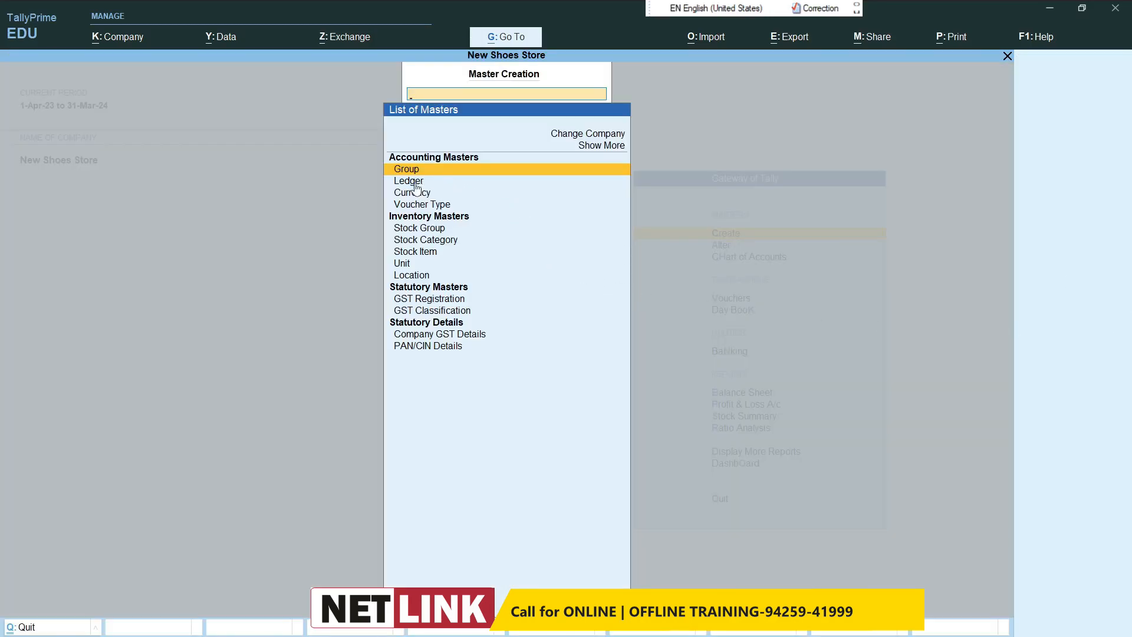
left_click(414, 254)
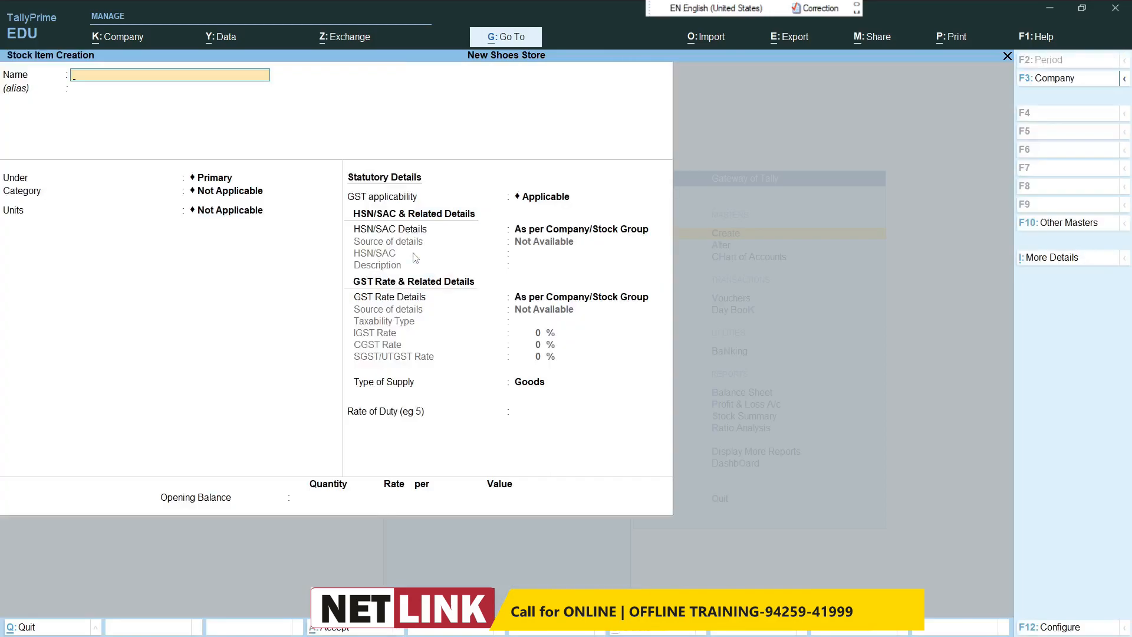
type("Bata Shoes")
key("Return")
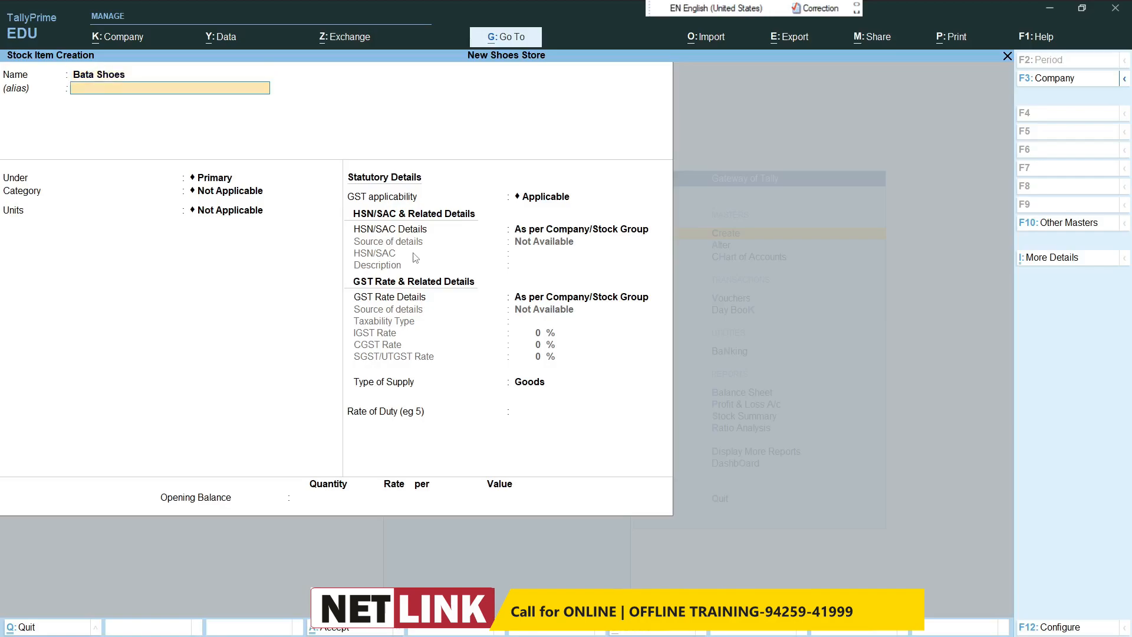
Step: Start a new stock group named Shoes for the item, under Primary, with quantities of items not added
key("Return")
key("alt+c")
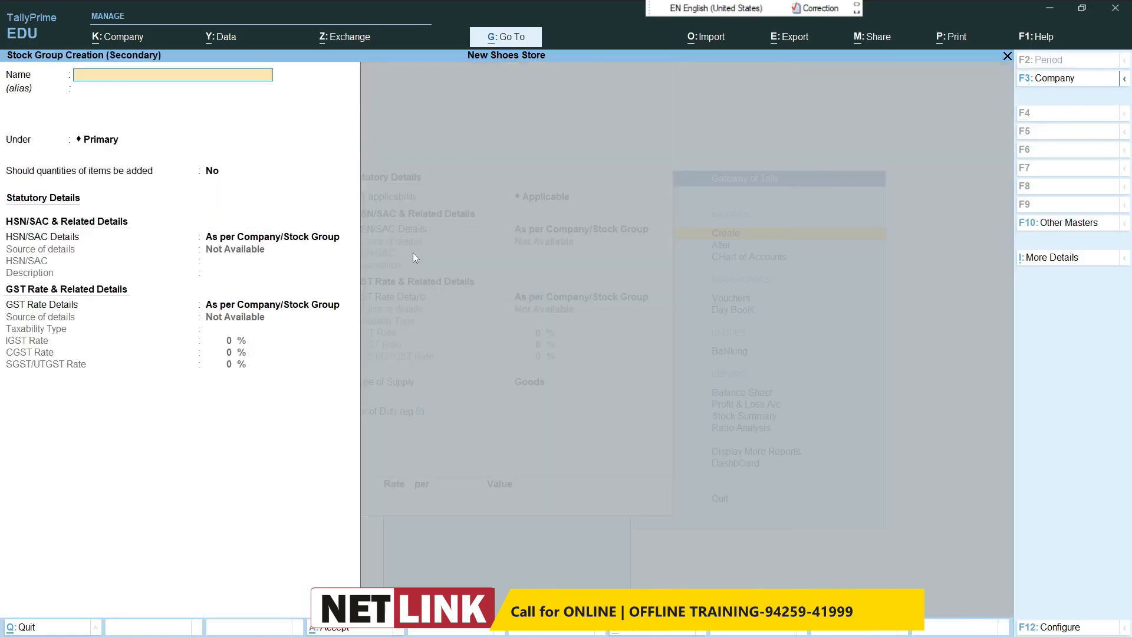
type("Shoes")
key("Return")
key("Return")
key("Return")
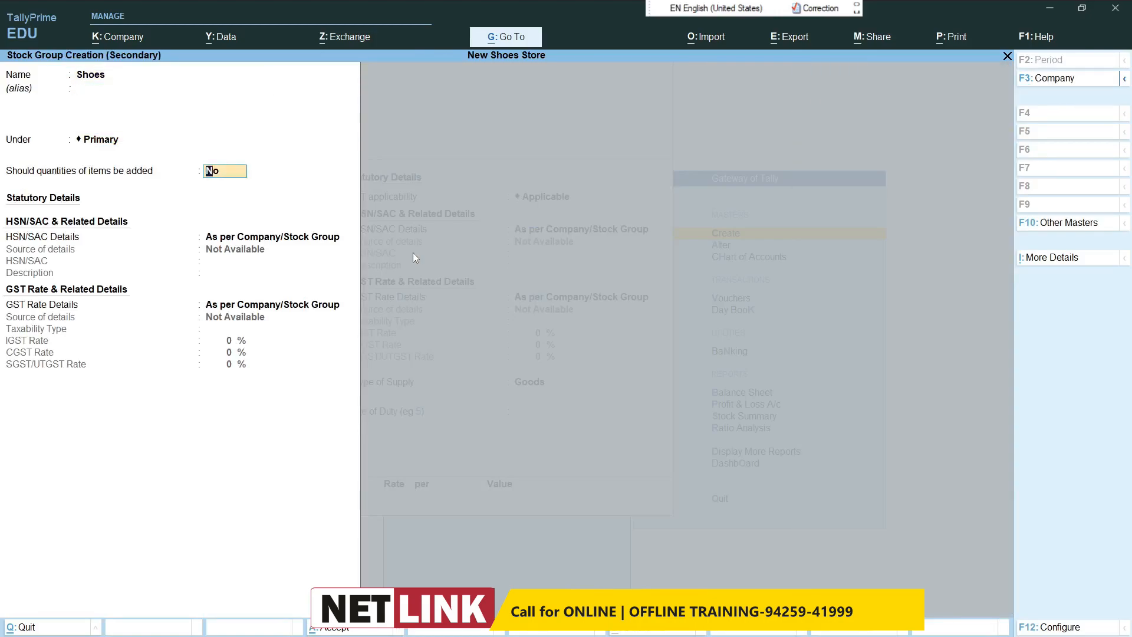
key("Return")
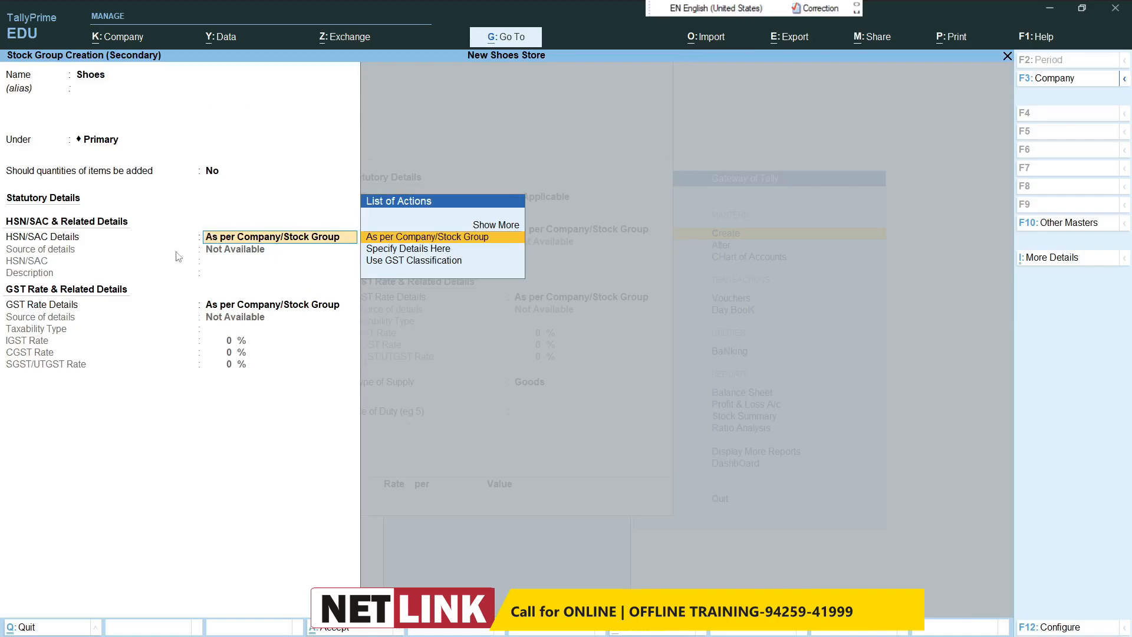
Step: Specify the Shoes group's own HSN/SAC details with code 1234 and description Shoes
key("Down")
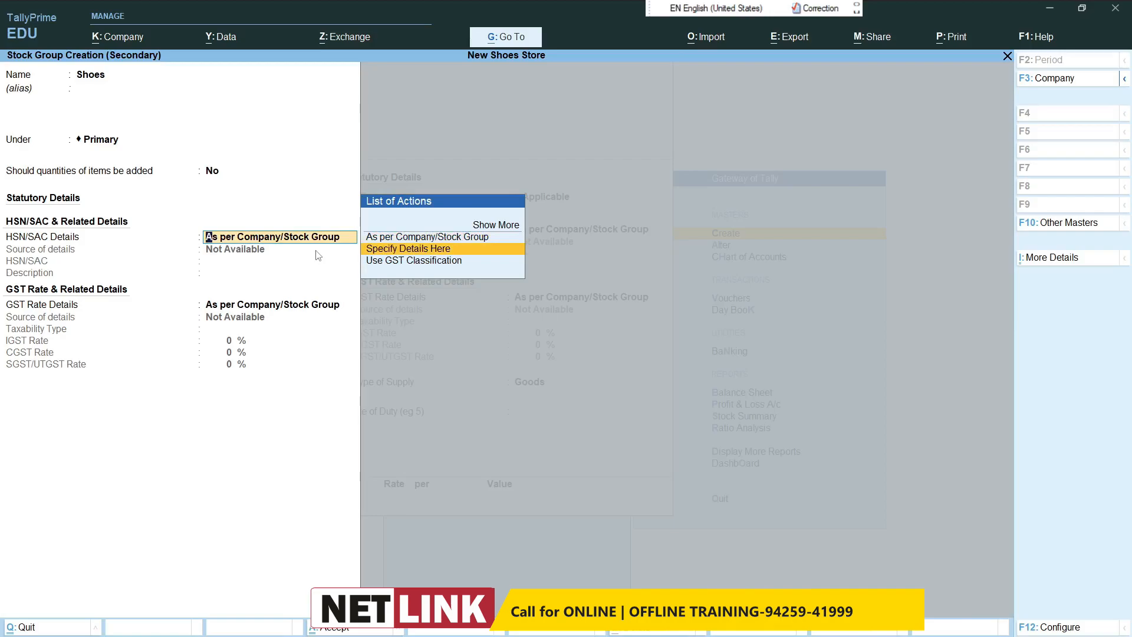
key("Return")
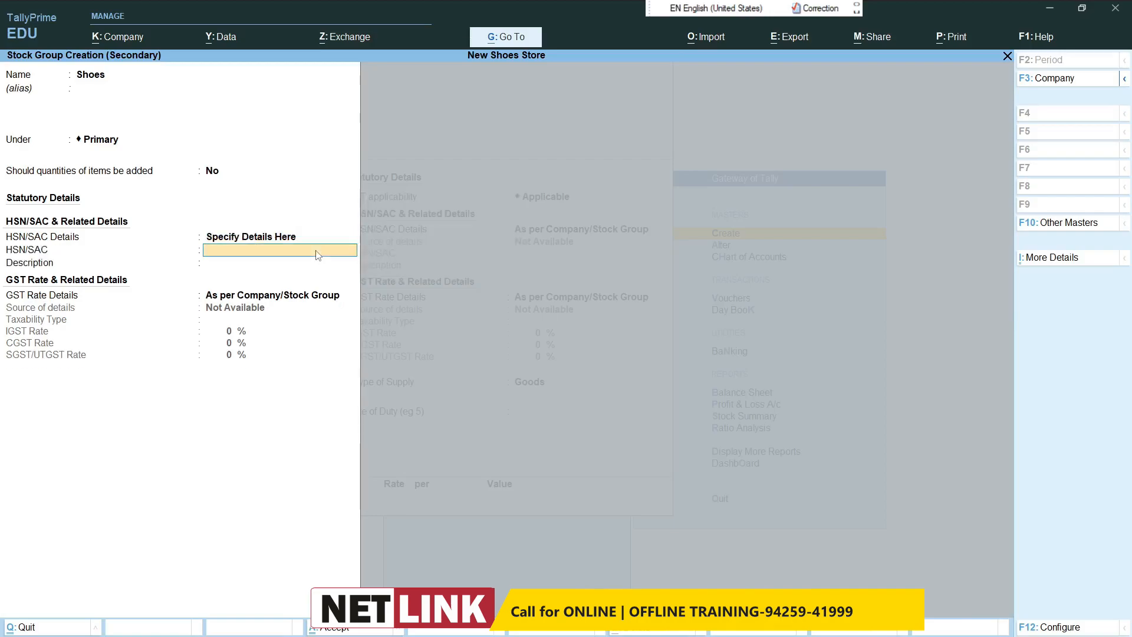
type("1234")
key("Return")
type("Shoes")
key("BackSpace")
key("BackSpace")
key("BackSpace")
type("oes")
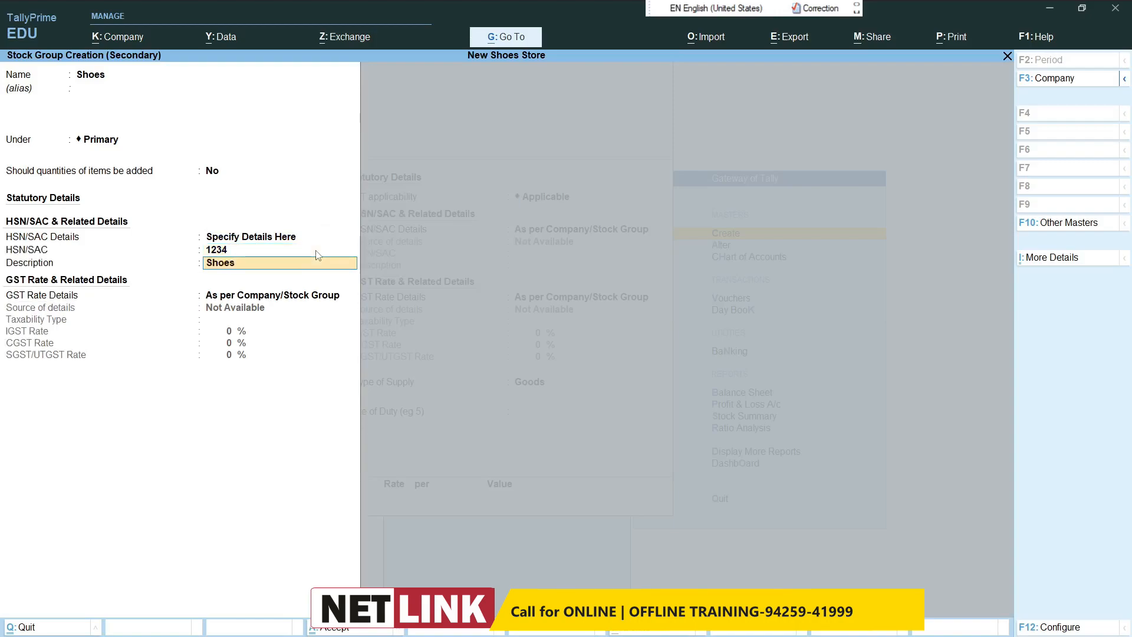
key("Return")
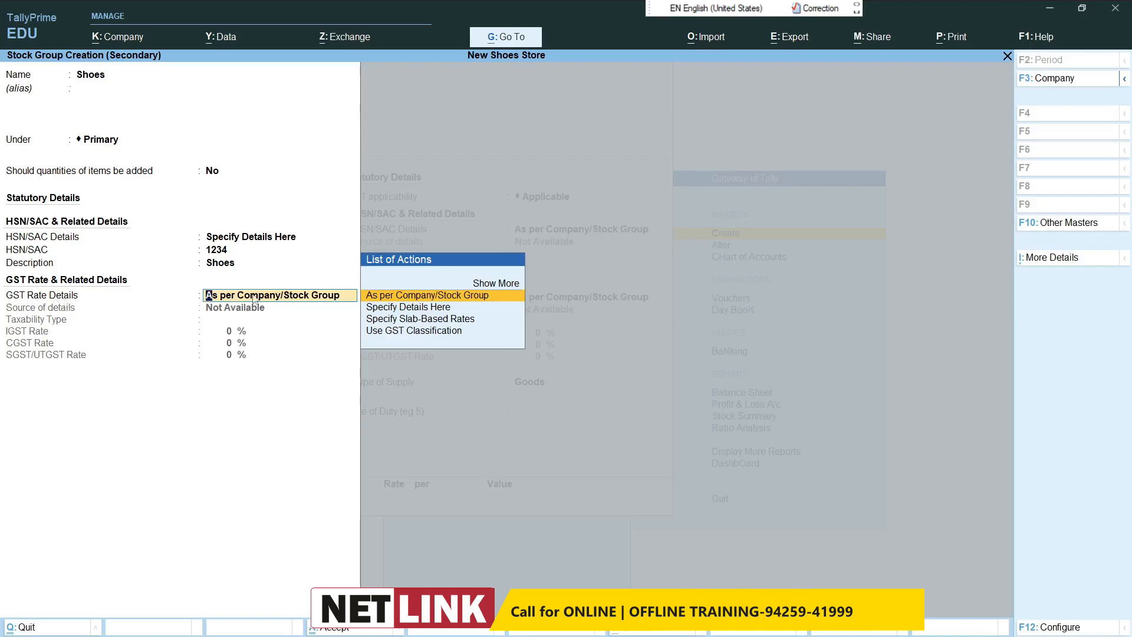
Step: Specify the Shoes group's GST rate details as Taxable with 12% IGST, and save the group
left_click(399, 310)
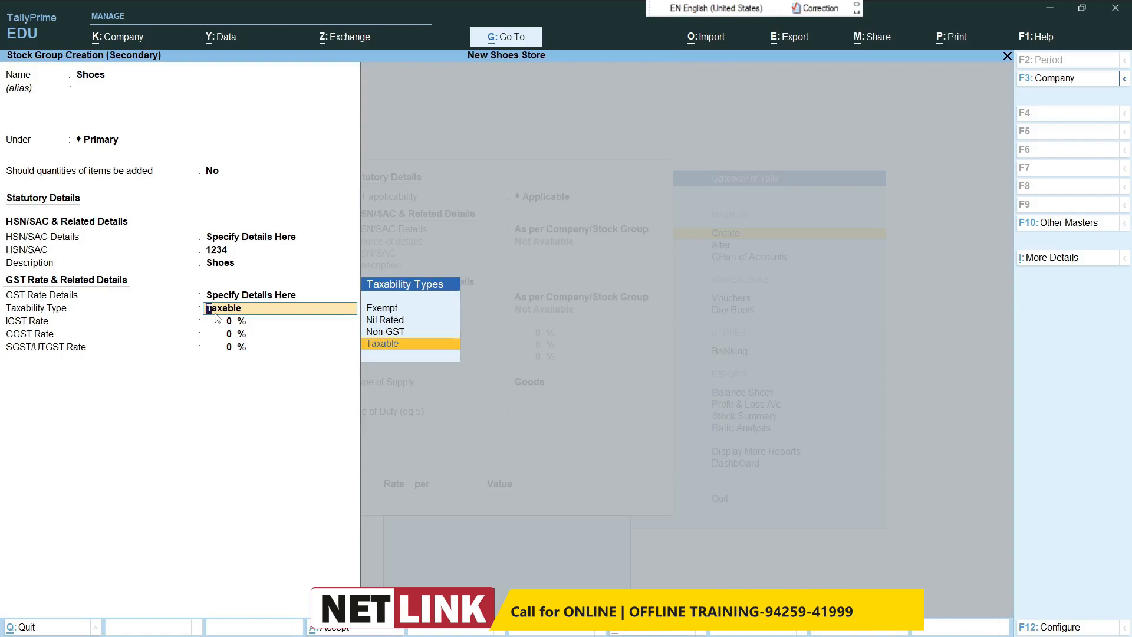
key("Return")
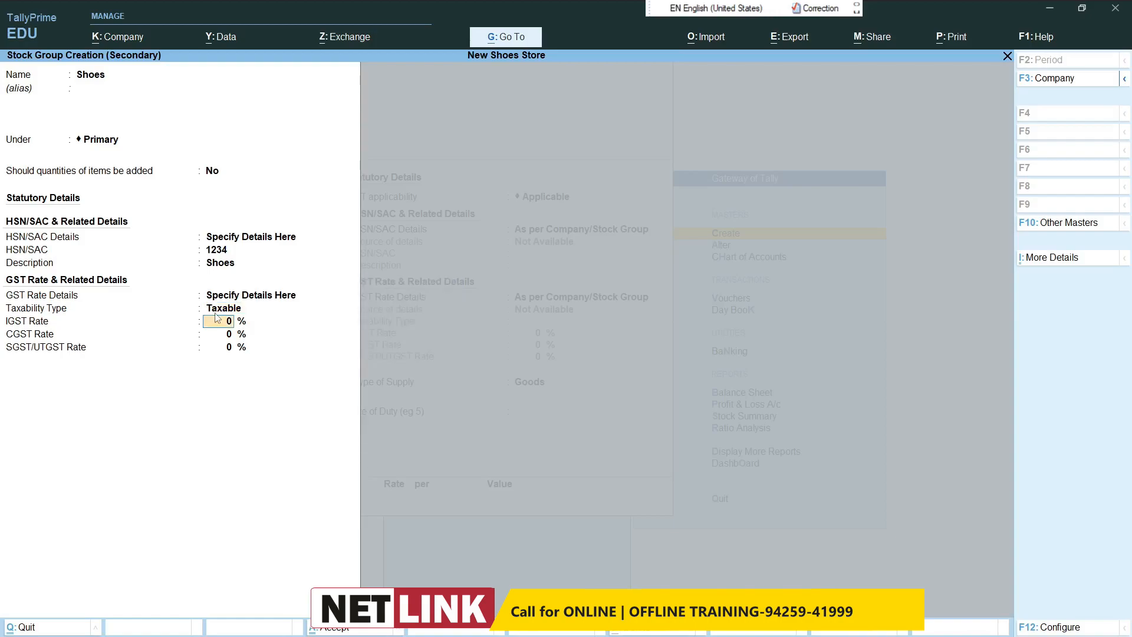
type("12")
key("Return")
key("Return")
key("Return")
key("Return")
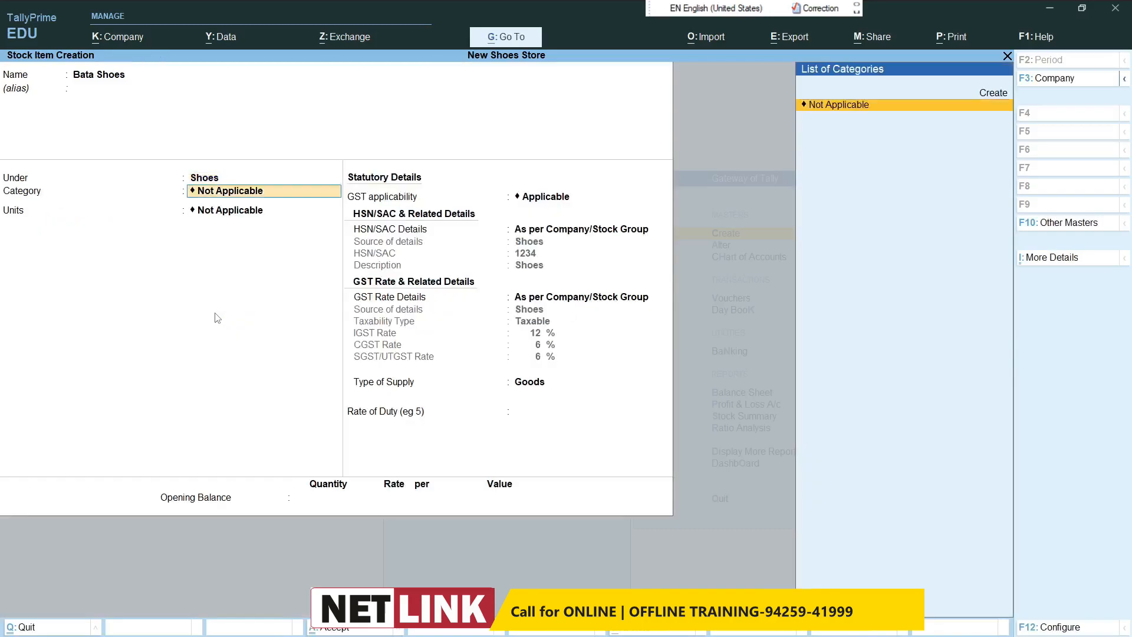
Step: Create a stock category named Bata under Primary and assign it to the Bata Shoes item
key("alt+c")
type("Bat")
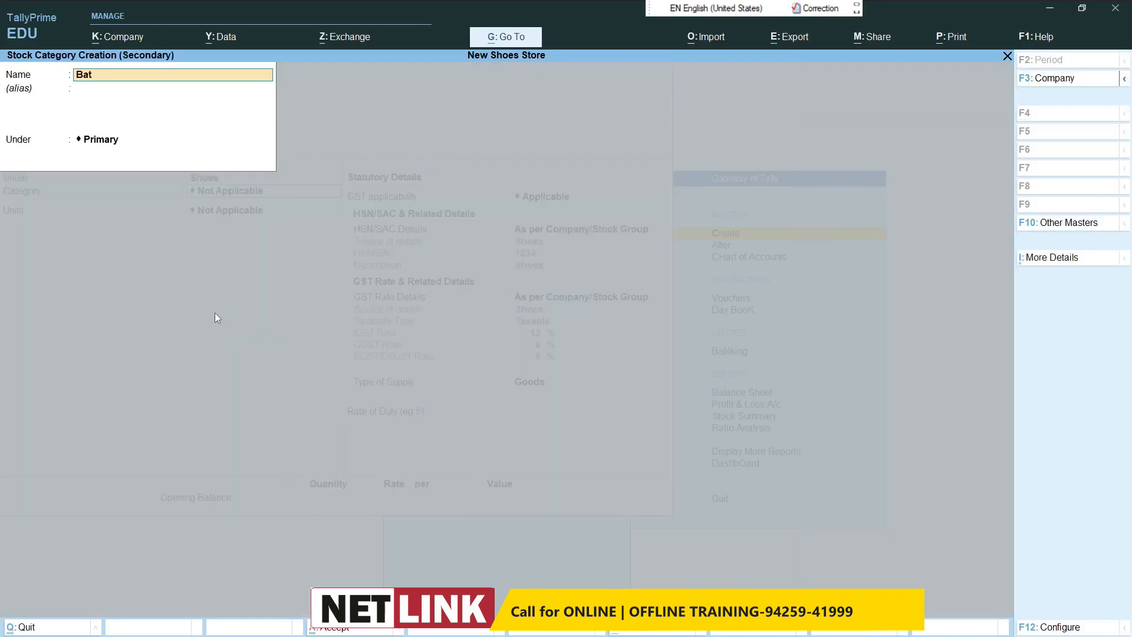
key("Return")
key("Return")
key("Return")
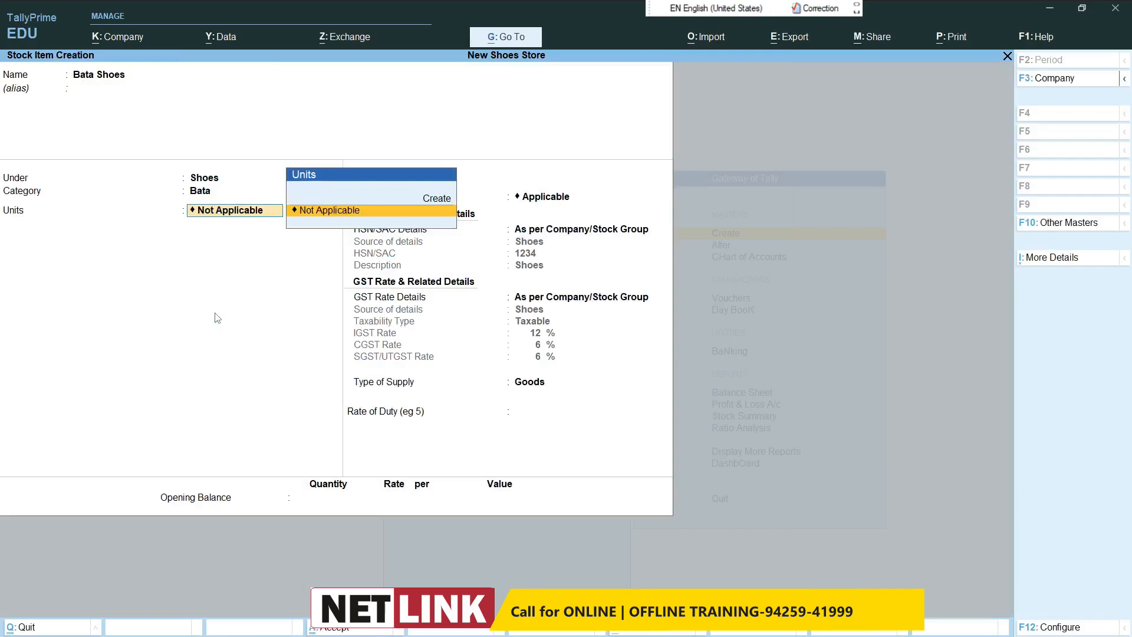
Step: Create a simple unit with symbol pcs, formal name Pieces, UQC PCS-PIECES and 0 decimal places for the item
key("alt+c")
type("pcs")
key("Return")
type("Pieces")
key("Return")
type("pcs")
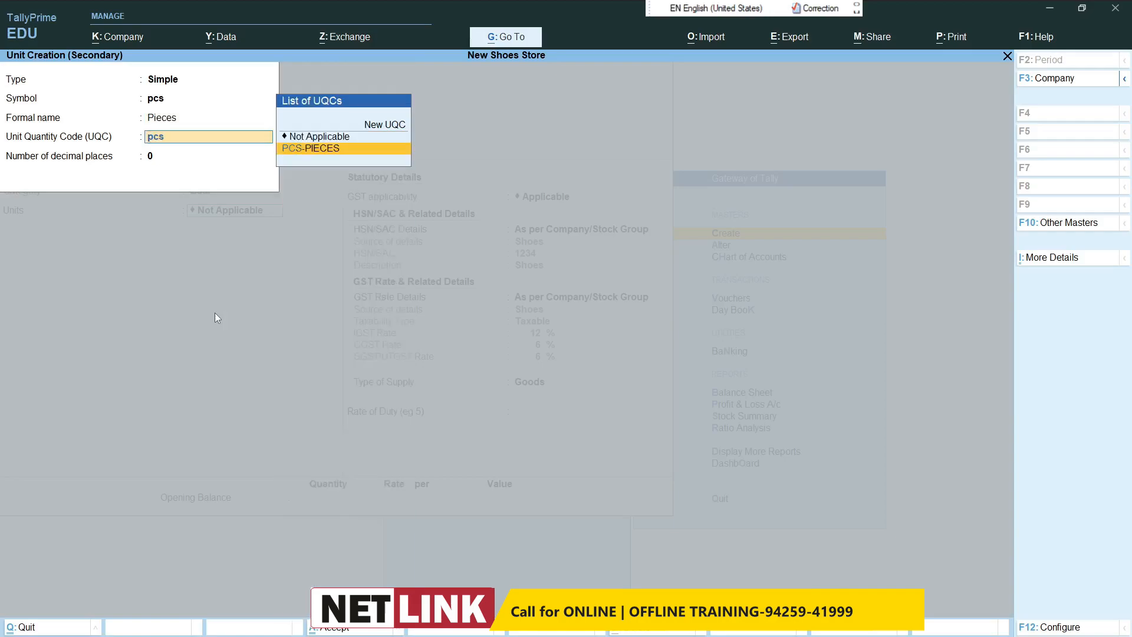
key("Return")
key("Return")
key("Return")
key("Return")
key("Return")
key("Return")
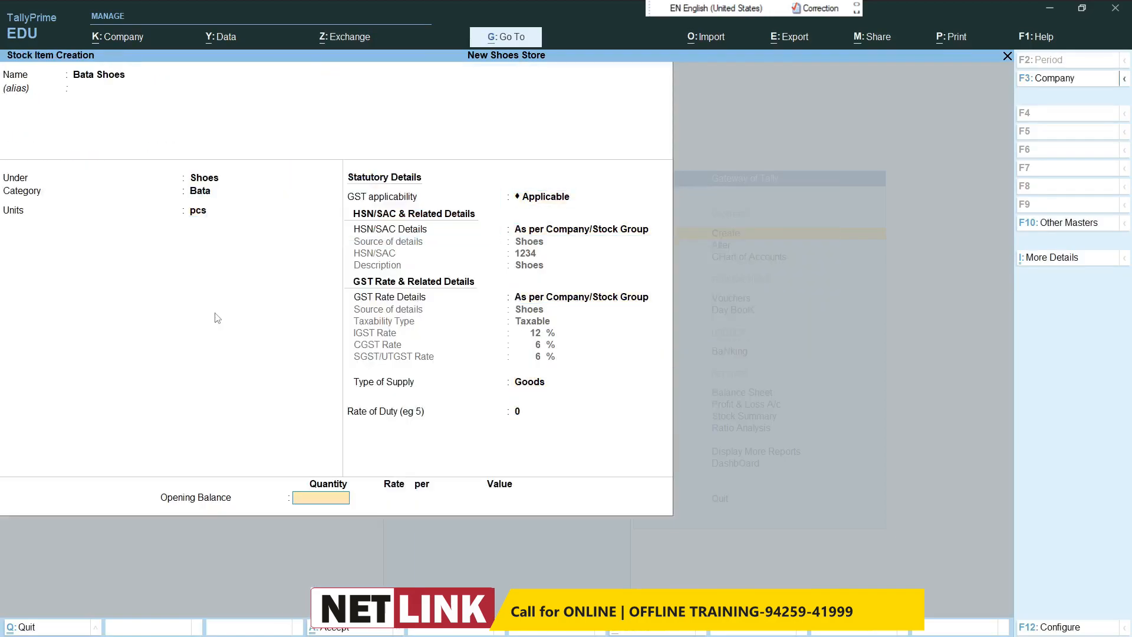
Step: Save the Bata Shoes stock item with no opening balance
key("Return")
Step: Start another stock item named Rebook Shoes under the Shoes stock group
key("Return")
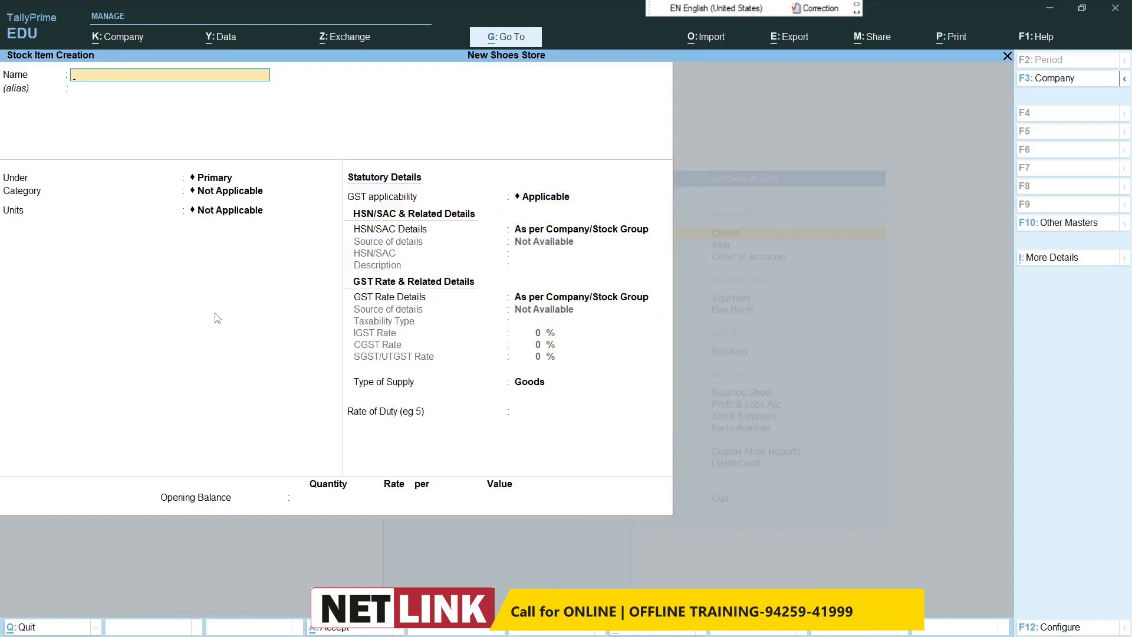
type("Rebook Shoes")
key("Return")
type("S")
key("Return")
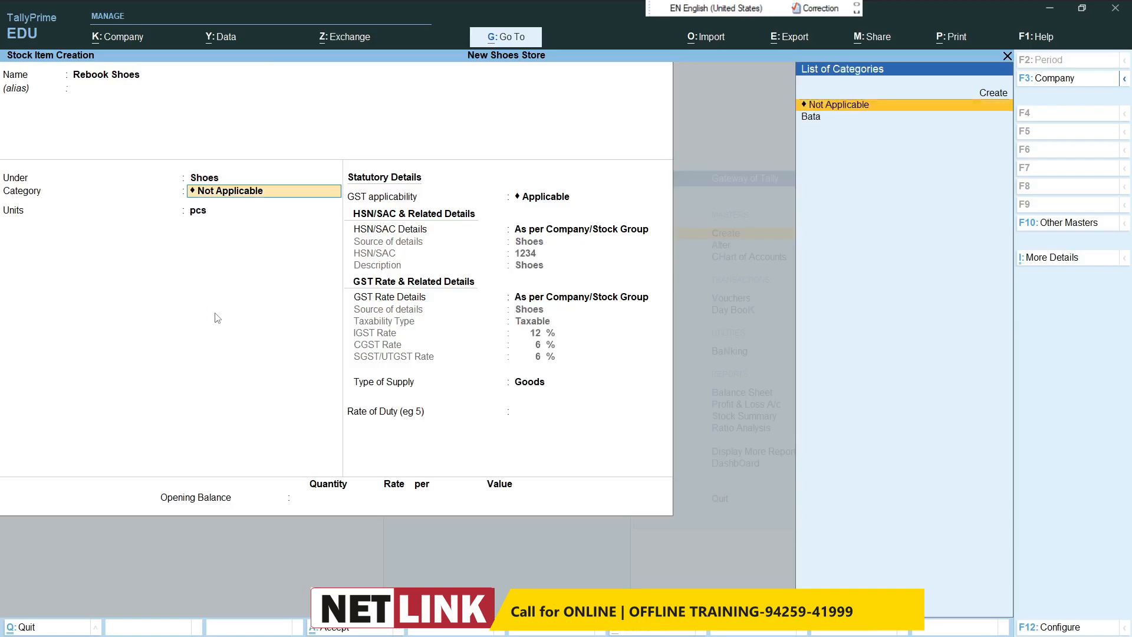
Step: Create a stock category named Rebook under Primary and assign it to the Rebook Shoes item
key("alt+c")
type("Rebook")
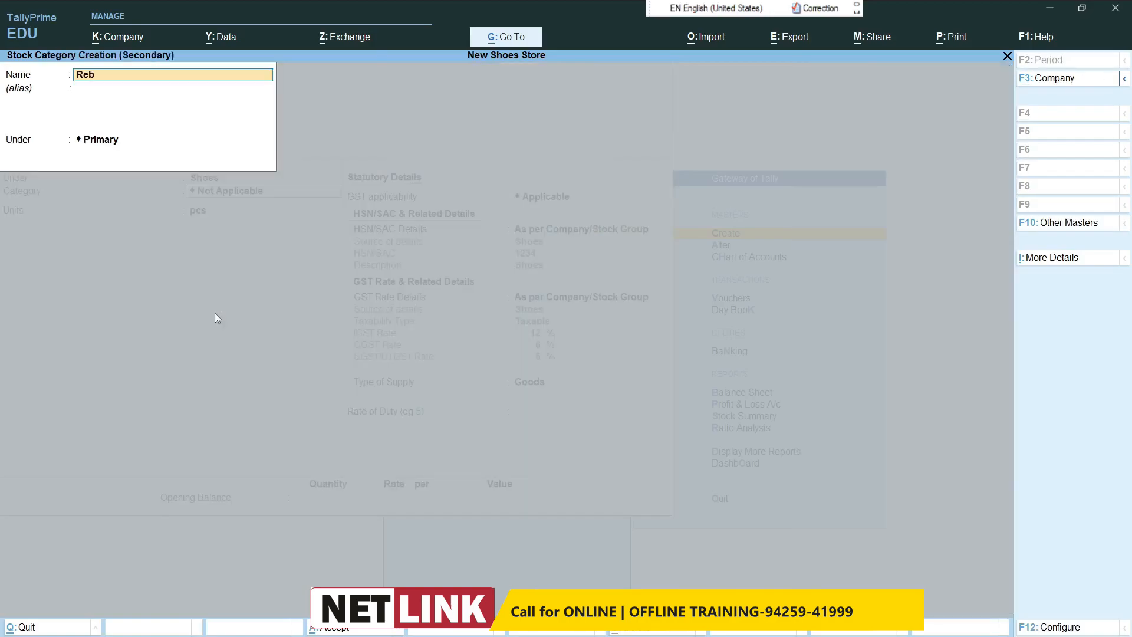
key("Return")
key("Return")
key("Return")
Step: Save the Rebook Shoes item with unit pcs and no opening balance, and return to the Gateway of Tally
key("Return")
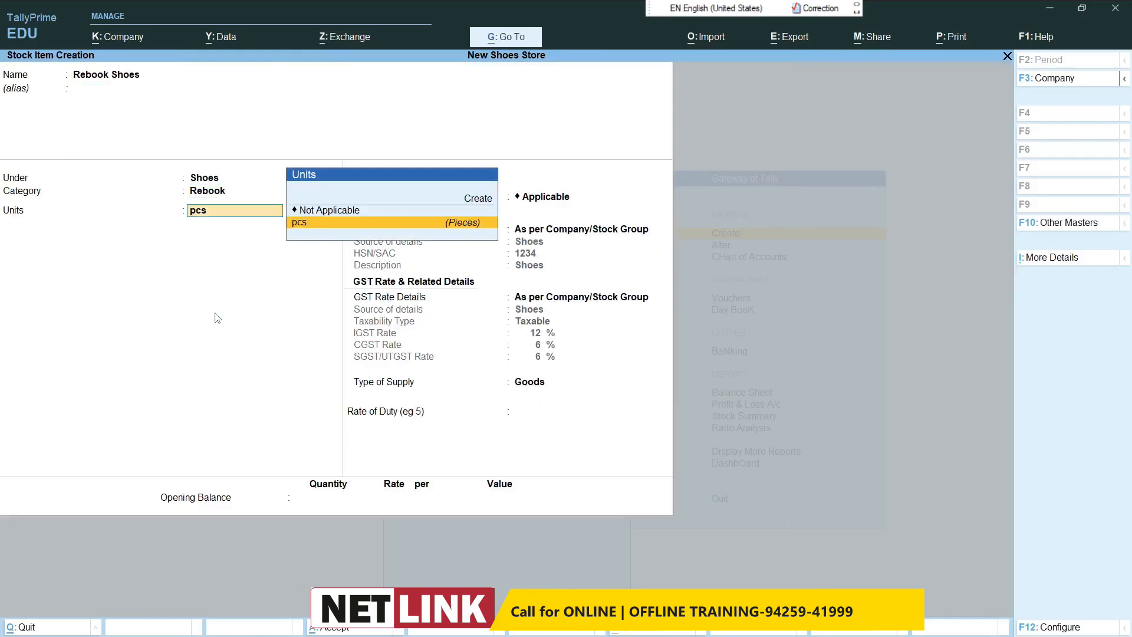
key("Return")
key("Return")
key("Return")
key("Return")
key("Return")
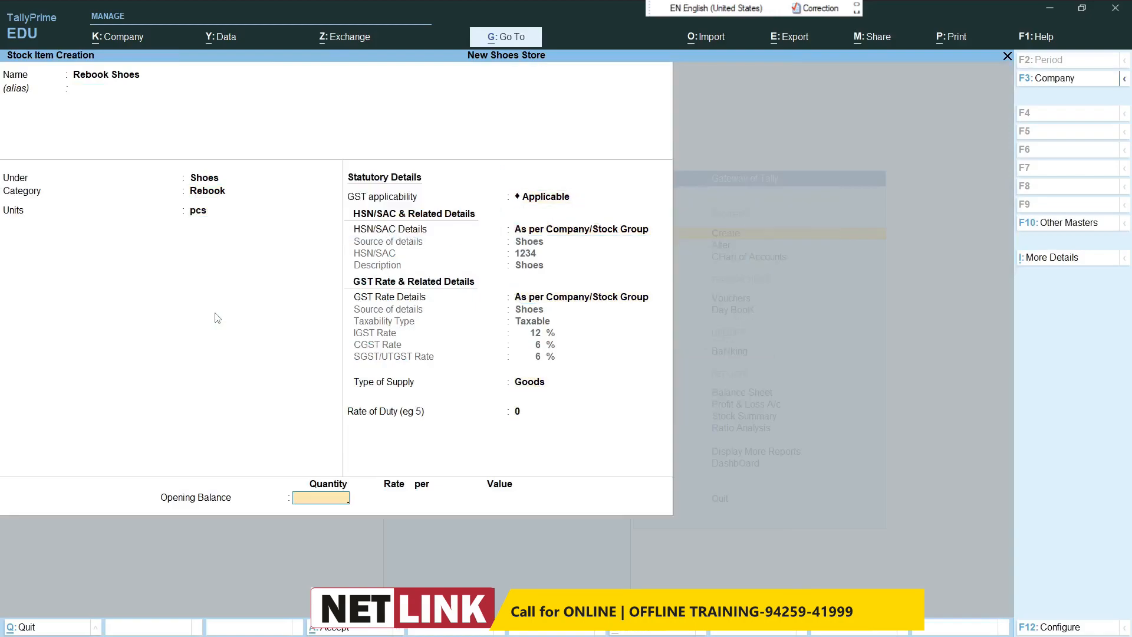
key("Return")
key("Return")
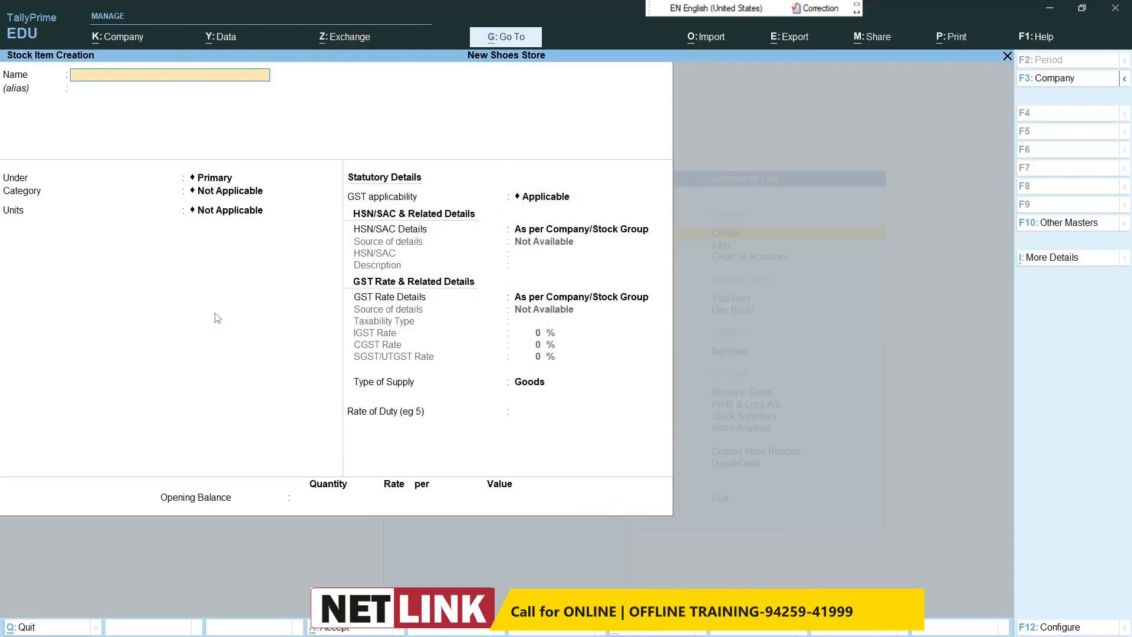
key("Escape")
key("Return")
key("Escape")
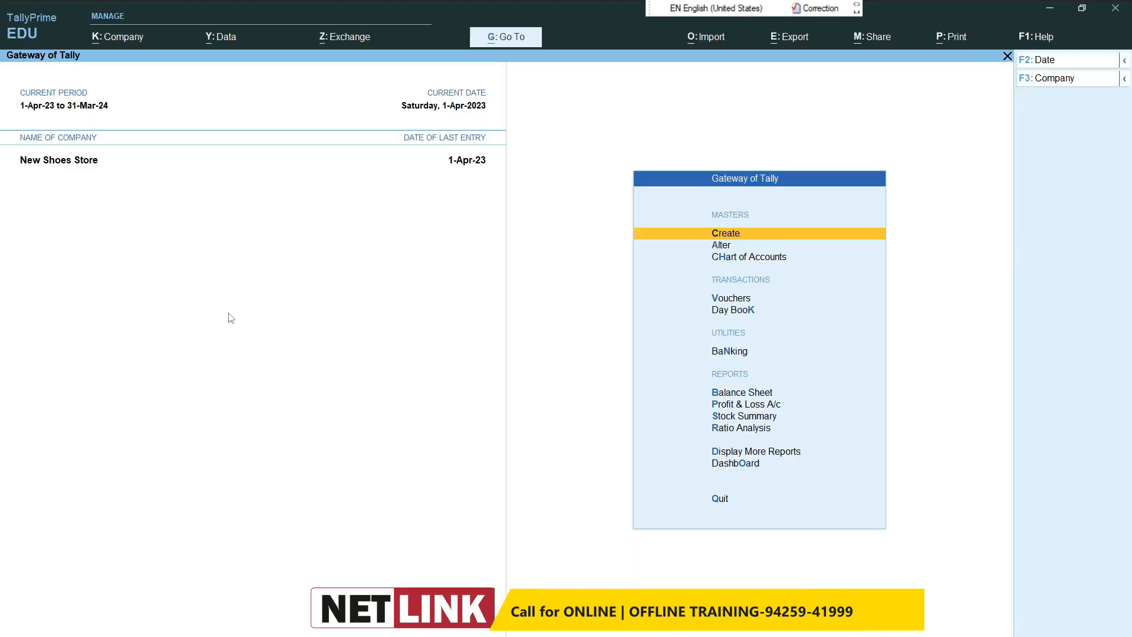
Step: Start a purchase voucher with Abc Sales Indore as the party and Purchase as the purchase ledger
left_click(726, 299)
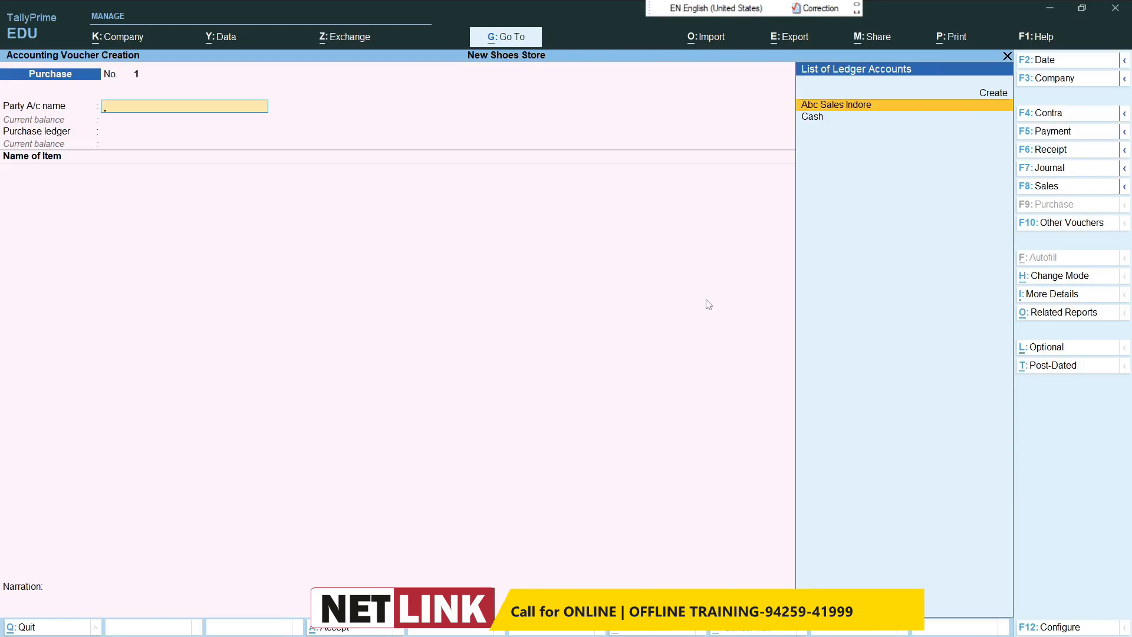
type("ab")
key("Return")
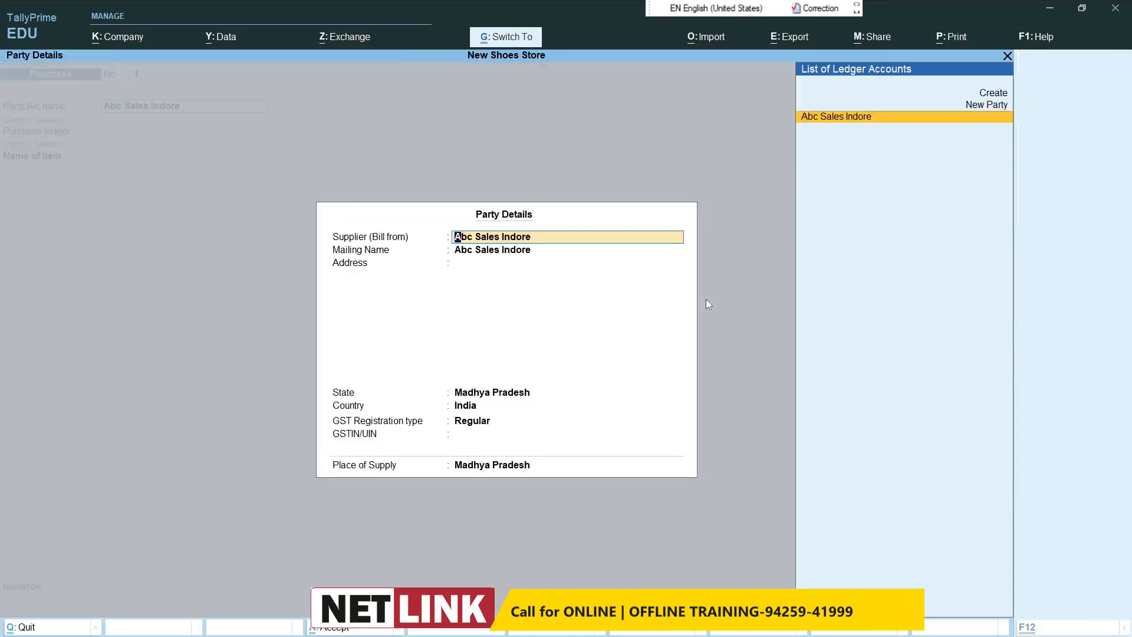
key("Return")
key("Return")
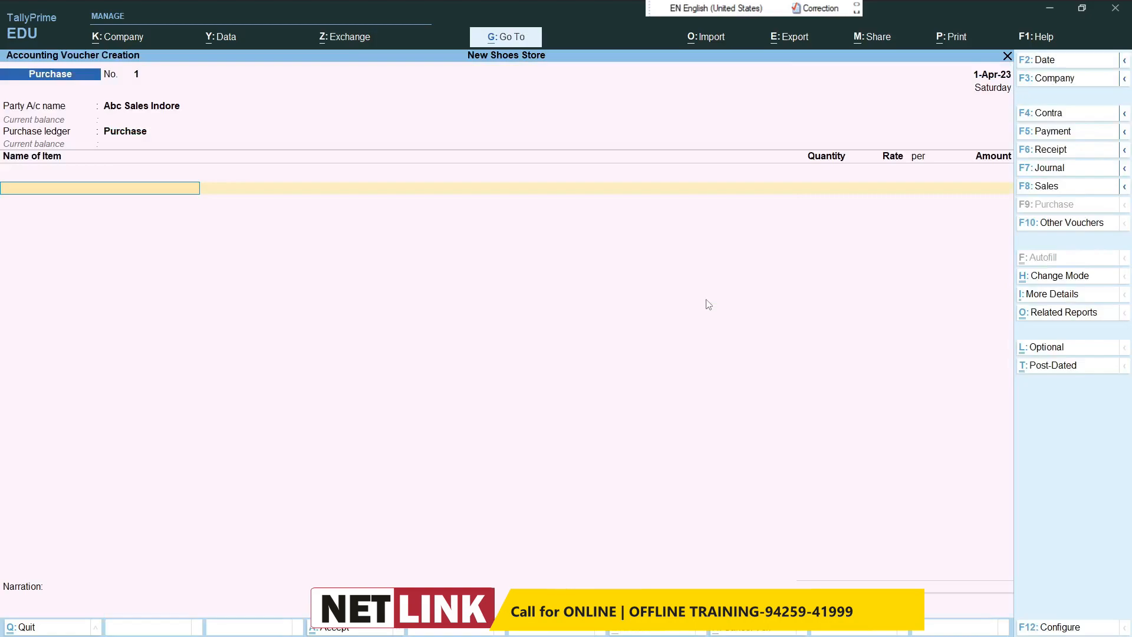
Step: Add Bata Shoes to the purchase voucher with a quantity of 100 pcs at a rate of 2,000 per pcs
type("ba")
key("Return")
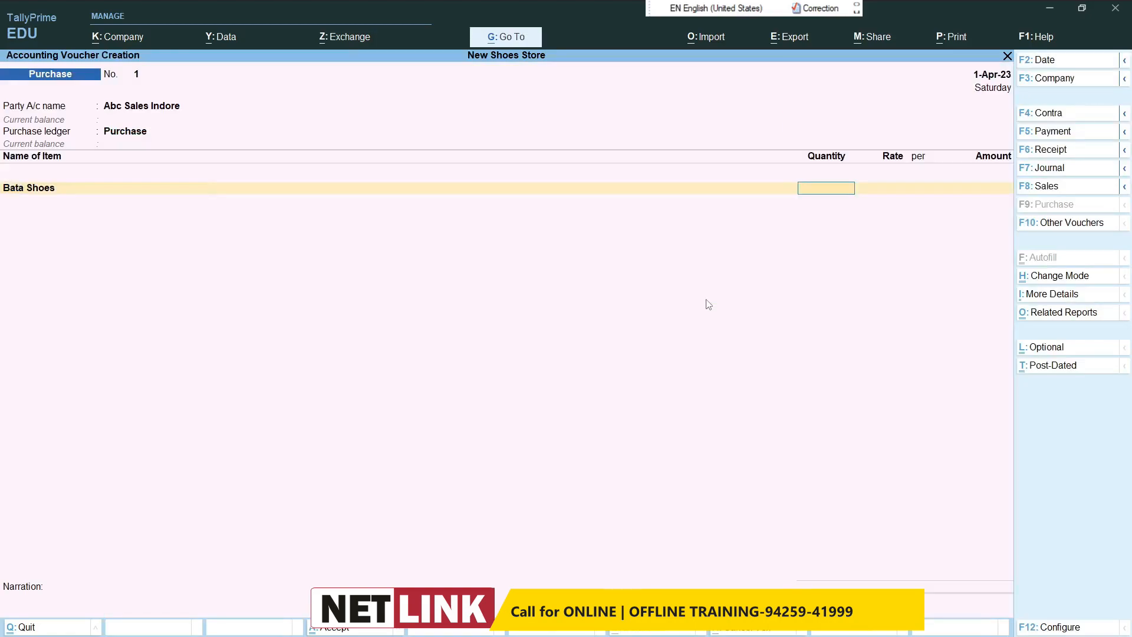
type("100")
key("Return")
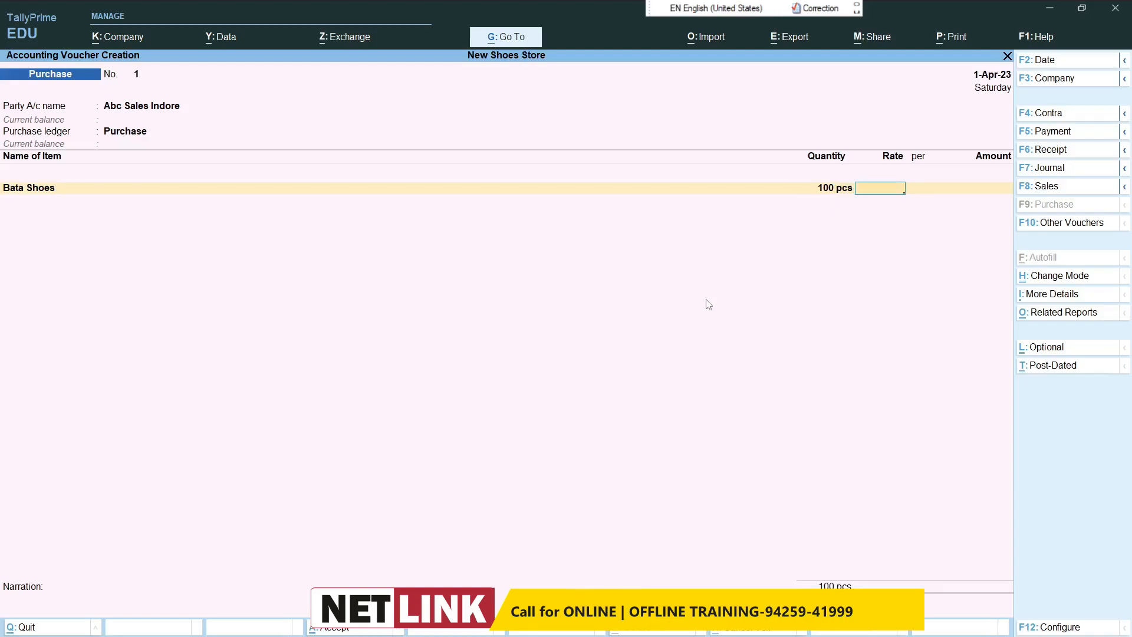
type("2000")
key("Return")
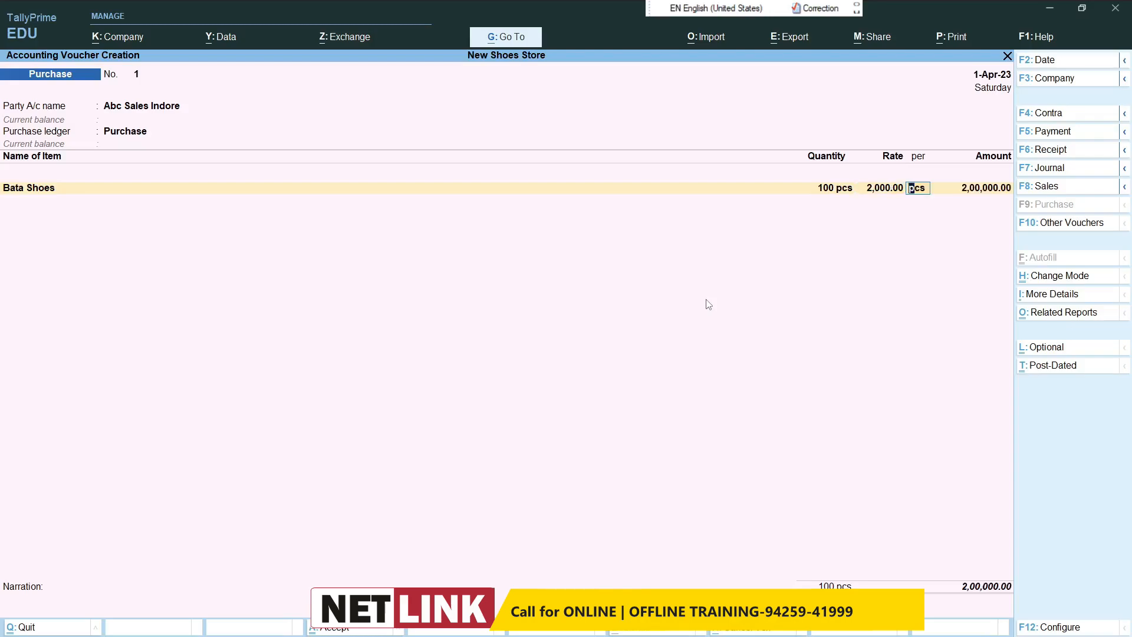
key("Return")
key("Return")
key("Return")
key("Return")
key("BackSpace")
key("Return")
Step: Add Rebook Shoes with 100 pcs at 2,500 per pcs, keeping GST and HSN details as per Masters/Company
key("Return")
key("Return")
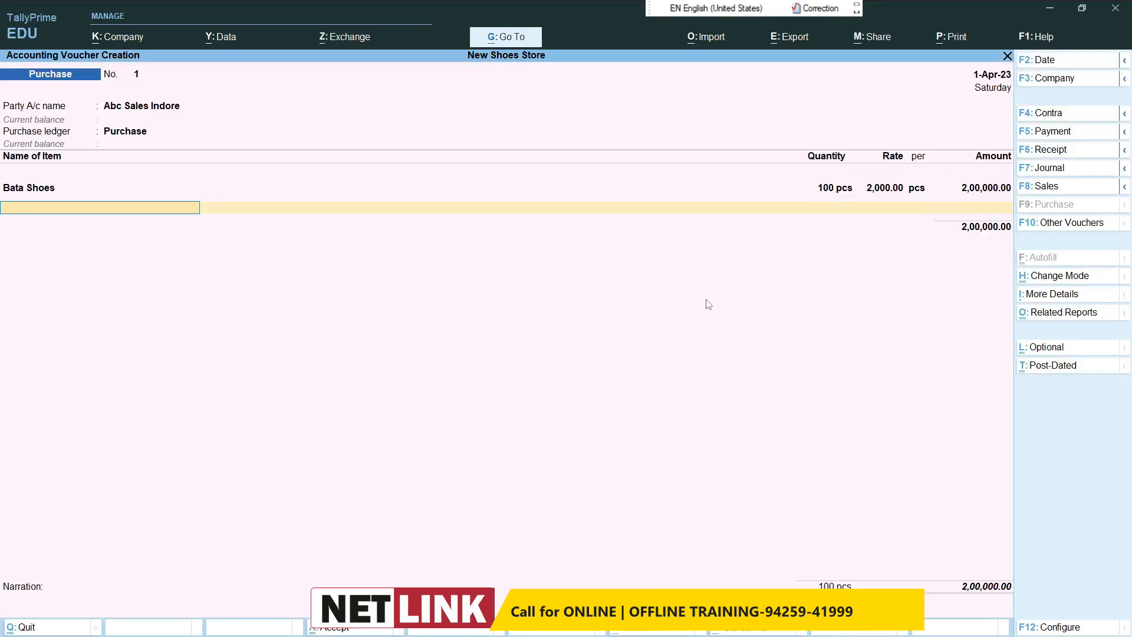
type("r")
key("Return")
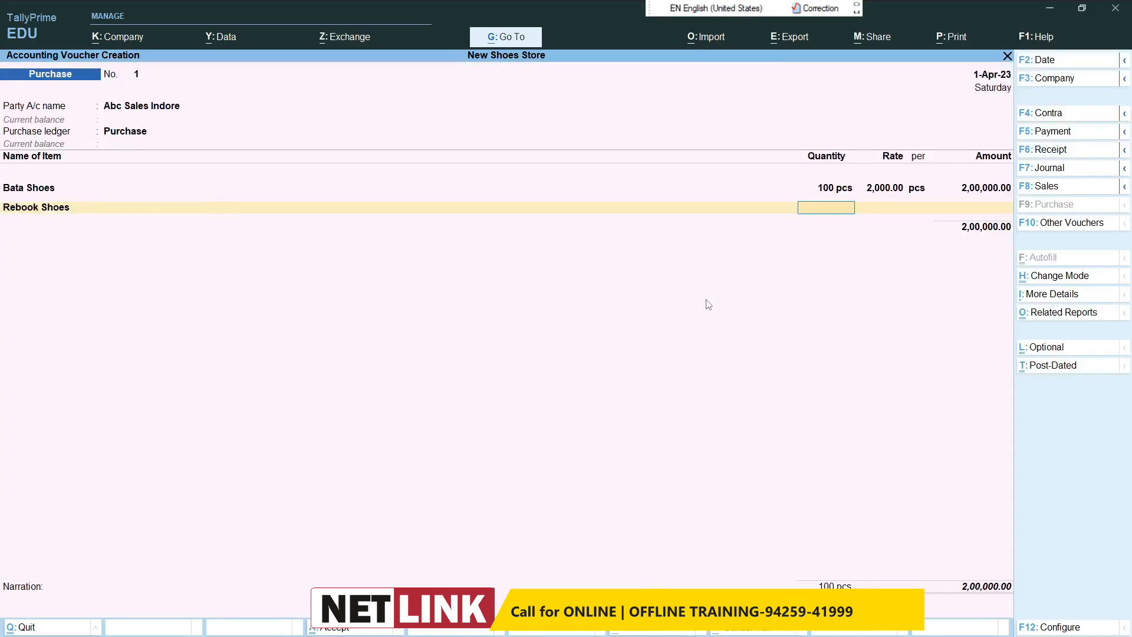
type("100")
key("Return")
type("2500")
key("Return")
key("Return")
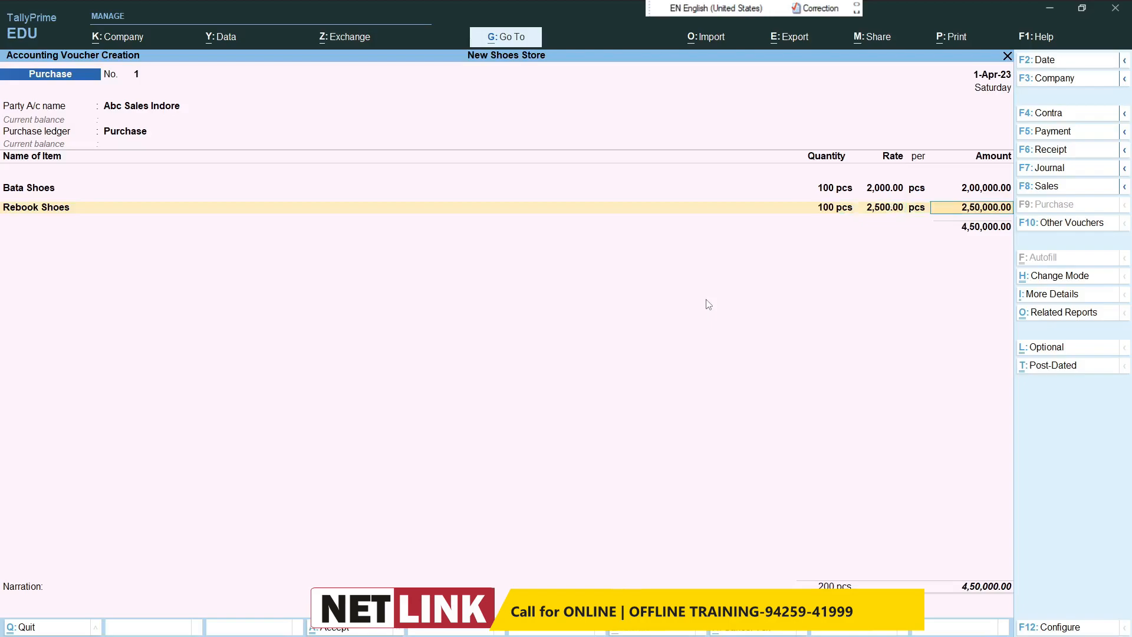
key("Return")
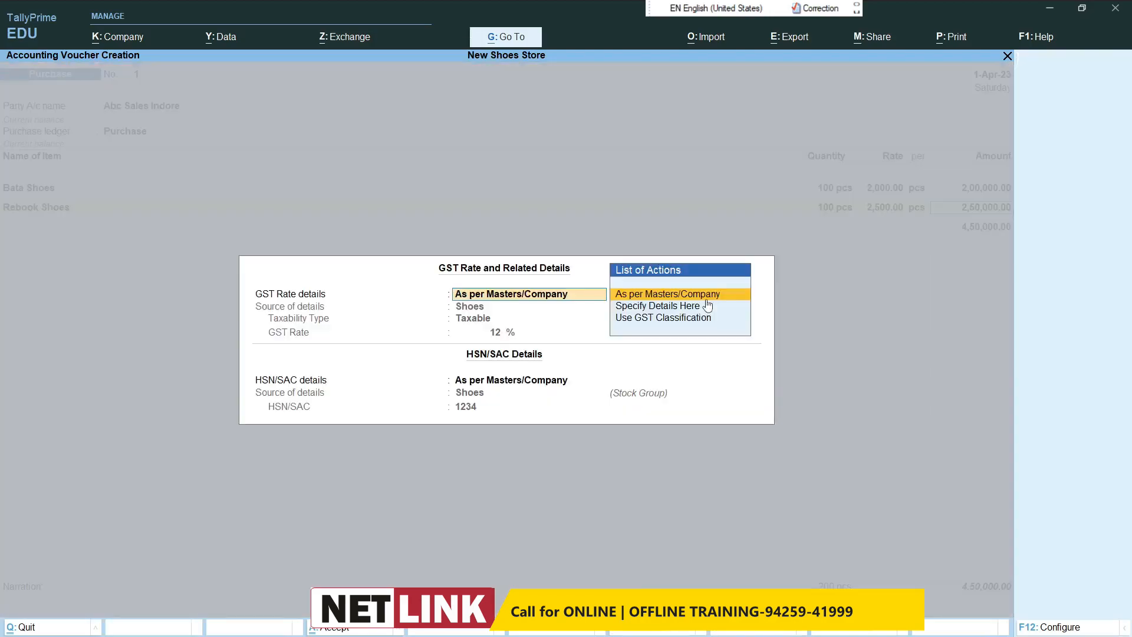
key("Return")
key("Return")
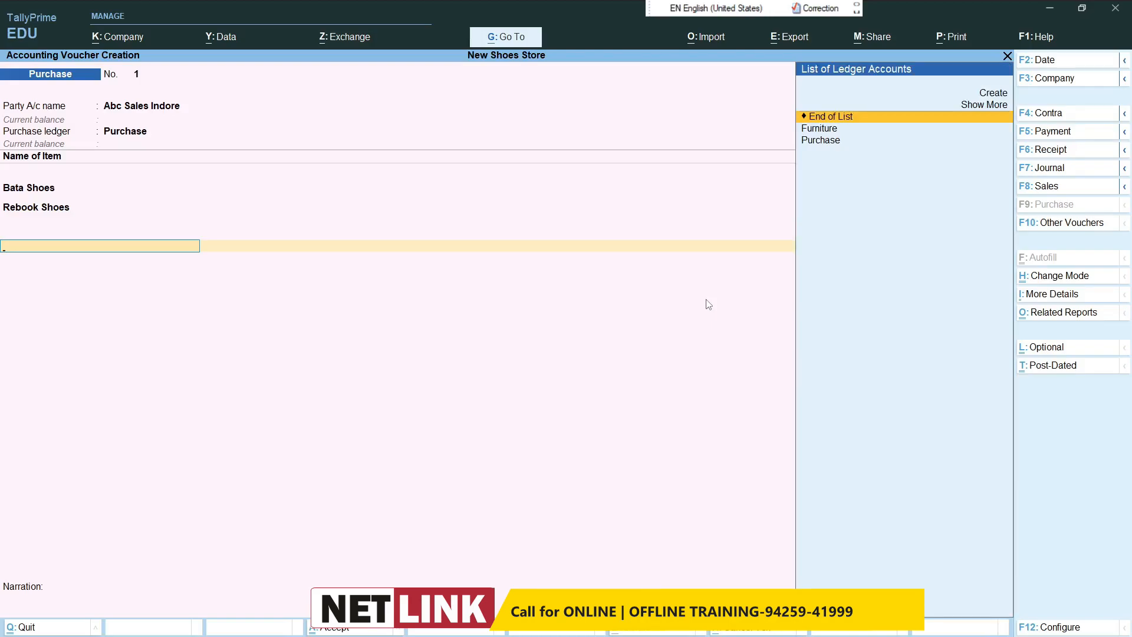
Step: Begin a new ledger from within the purchase voucher and name it Transport Charge
key("alt+c")
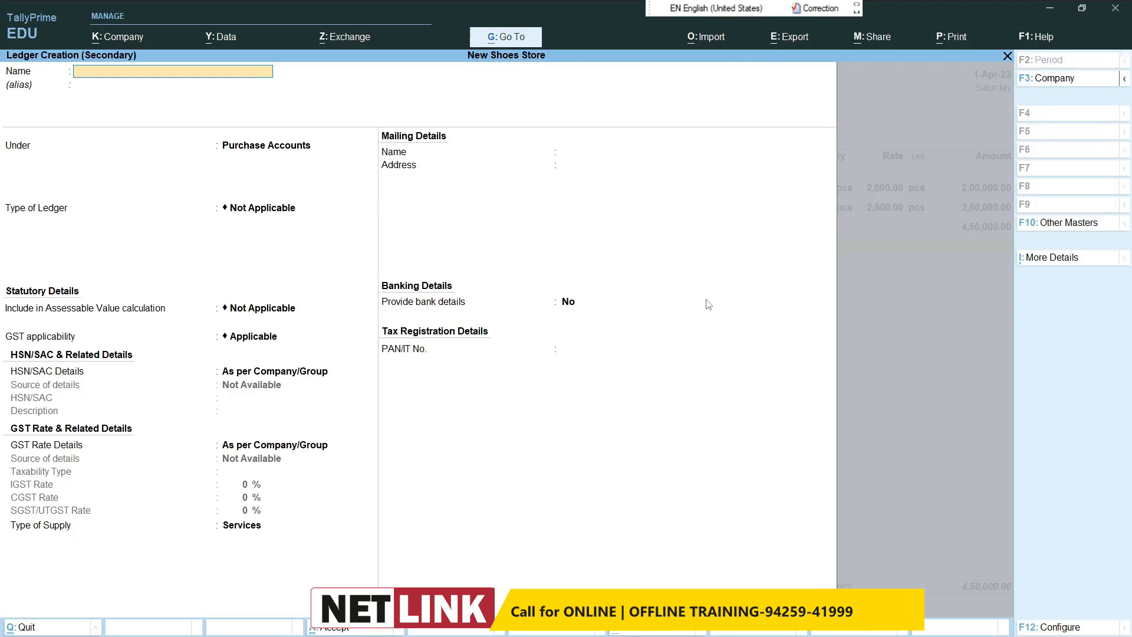
type("Transpor")
key("Return")
key("Return")
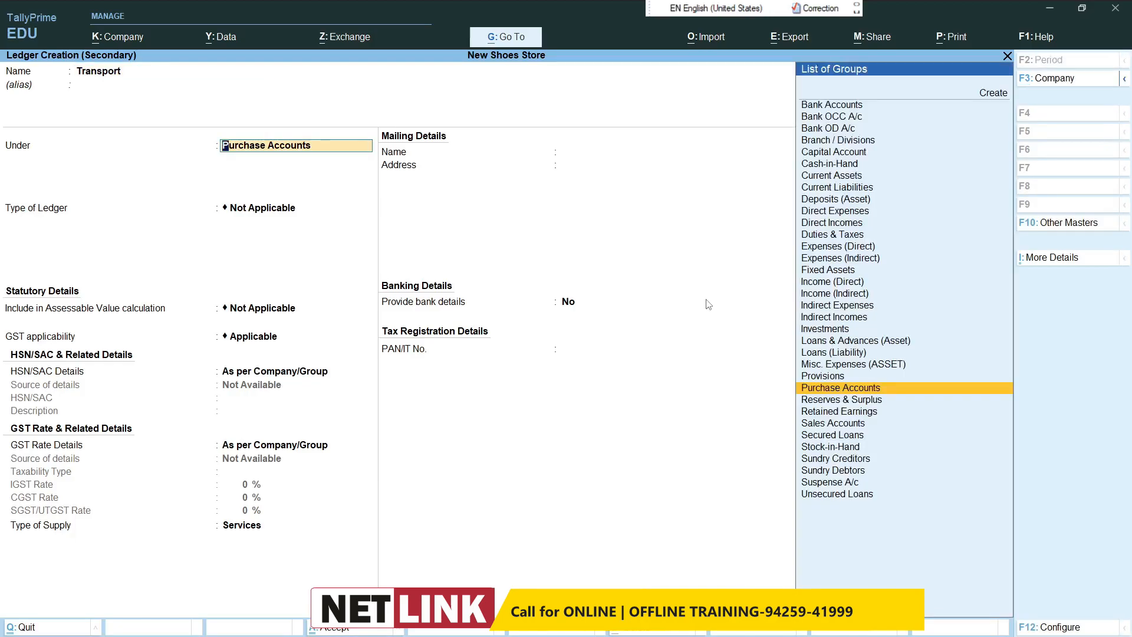
key("BackSpace")
key("BackSpace")
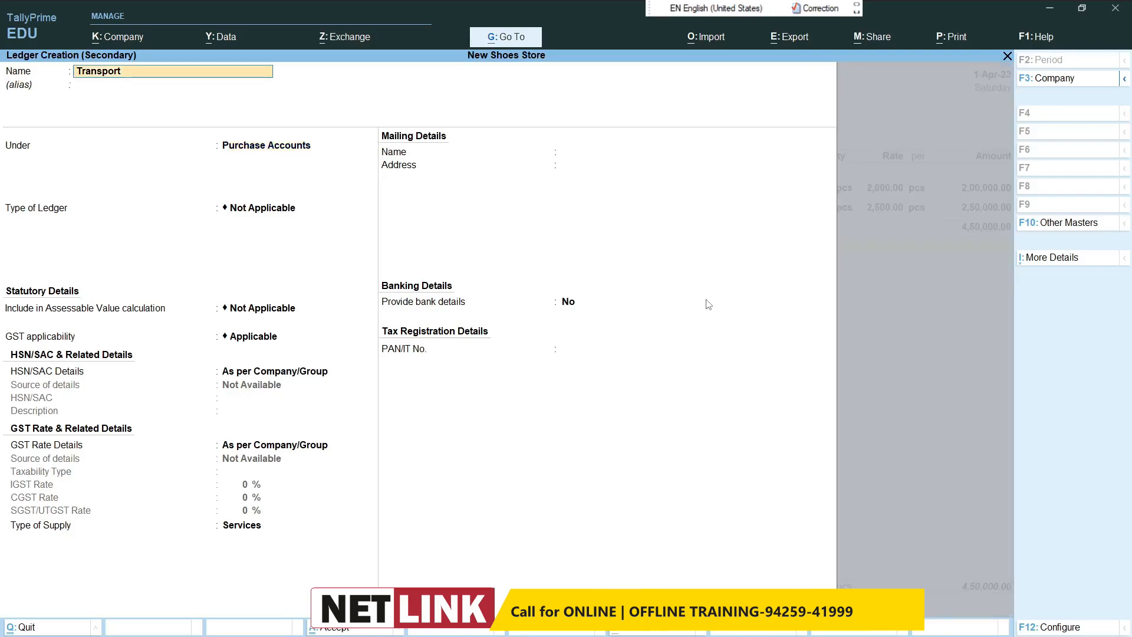
type("Transporet Charge")
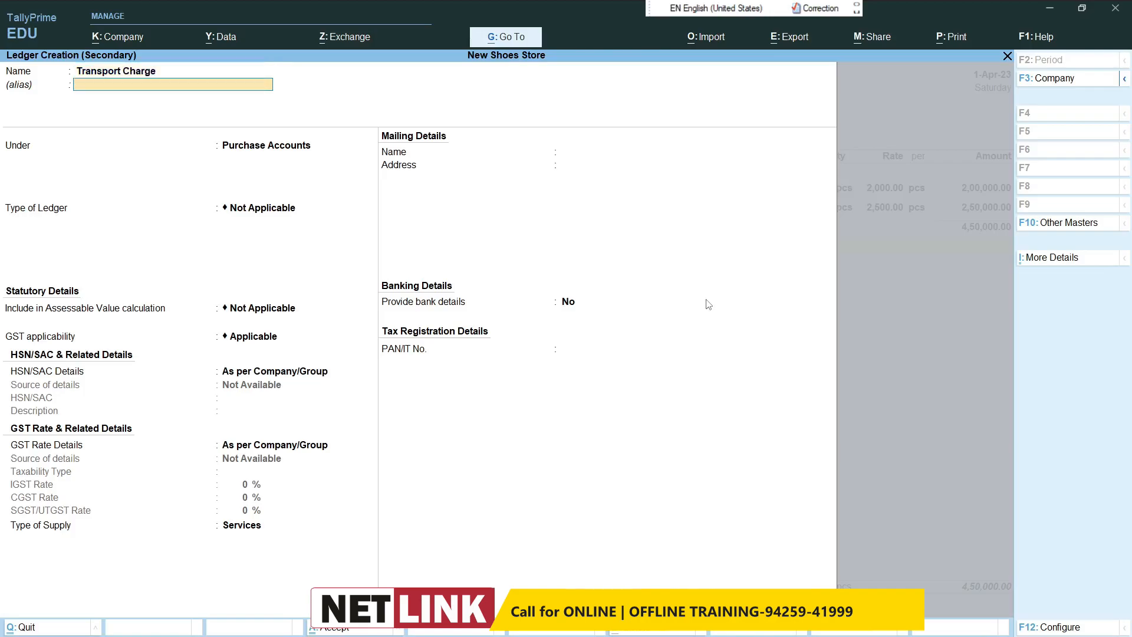
Step: Place the Transport Charge ledger under Direct Expenses and save it into the purchase voucher
key("Return")
type("Di")
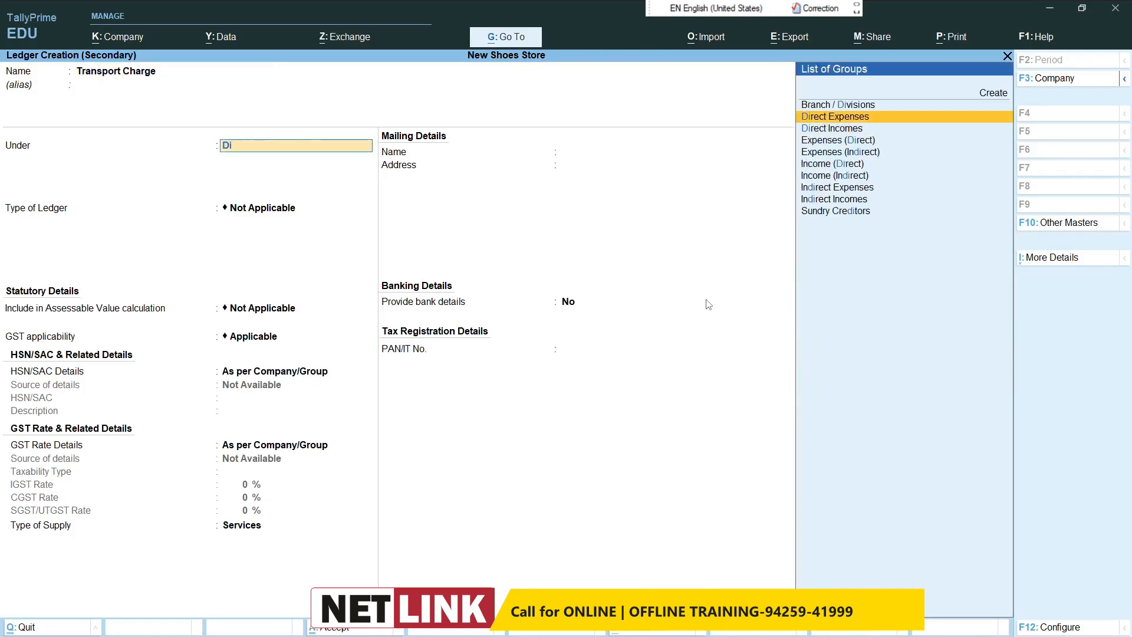
key("Return")
key("Return")
key("ctrl+a")
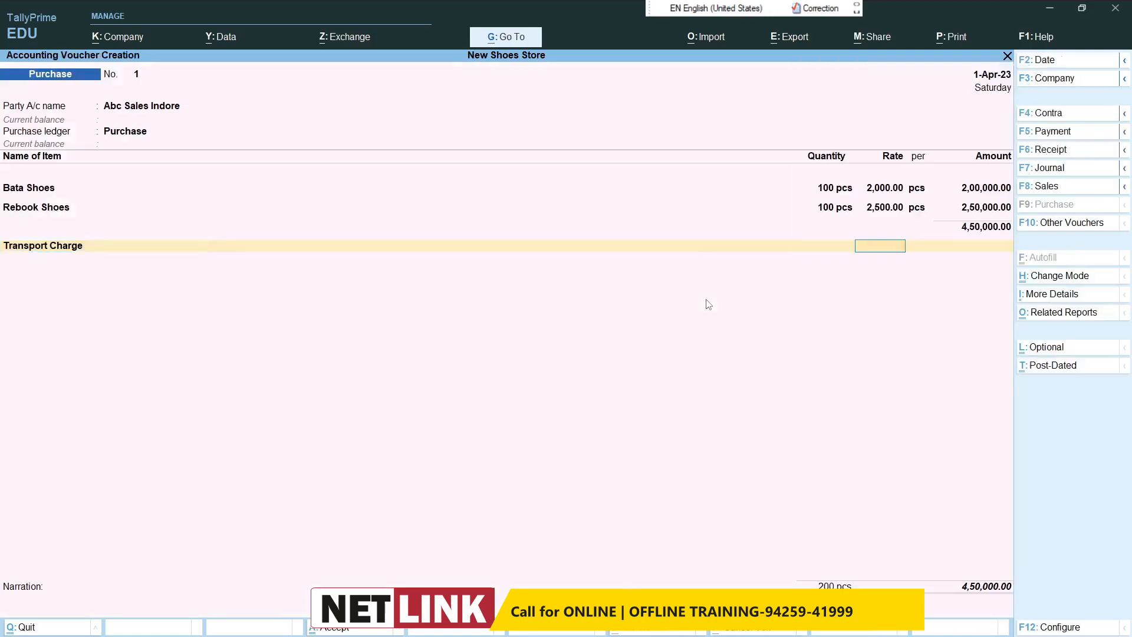
Step: Set the Transport Charge amount to 2,000 in the purchase voucher
key("Return")
type("2000")
key("Return")
key("Return")
key("Return")
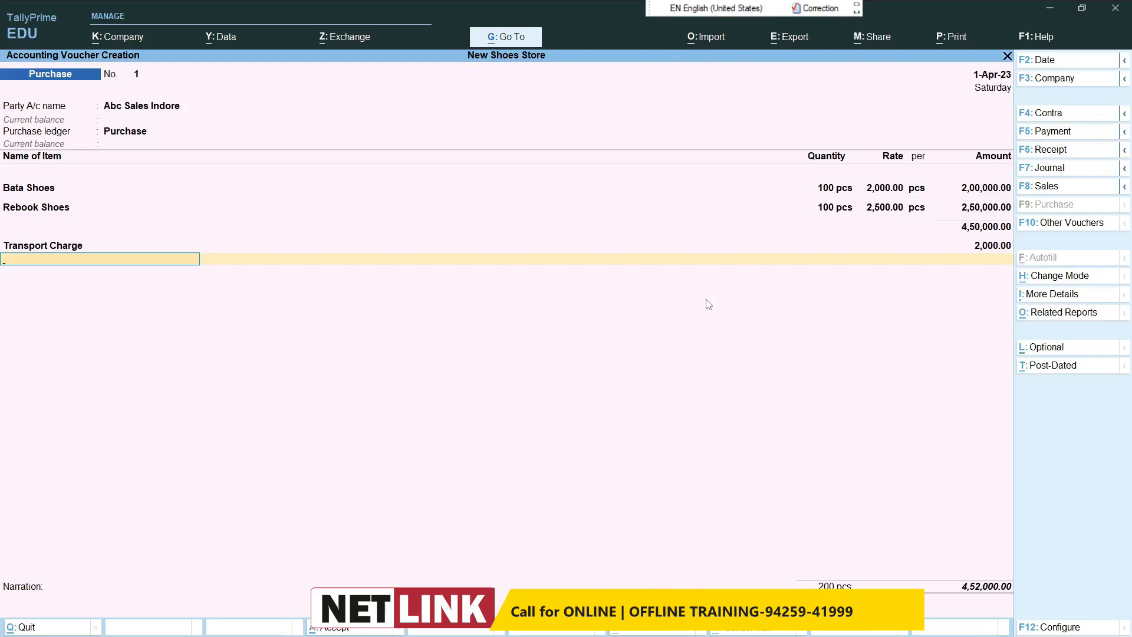
Step: Create a ledger named Cgst under Duties & Taxes with duty type GST and tax type CGST, and add it to the purchase
key("alt+c")
type("Cgst")
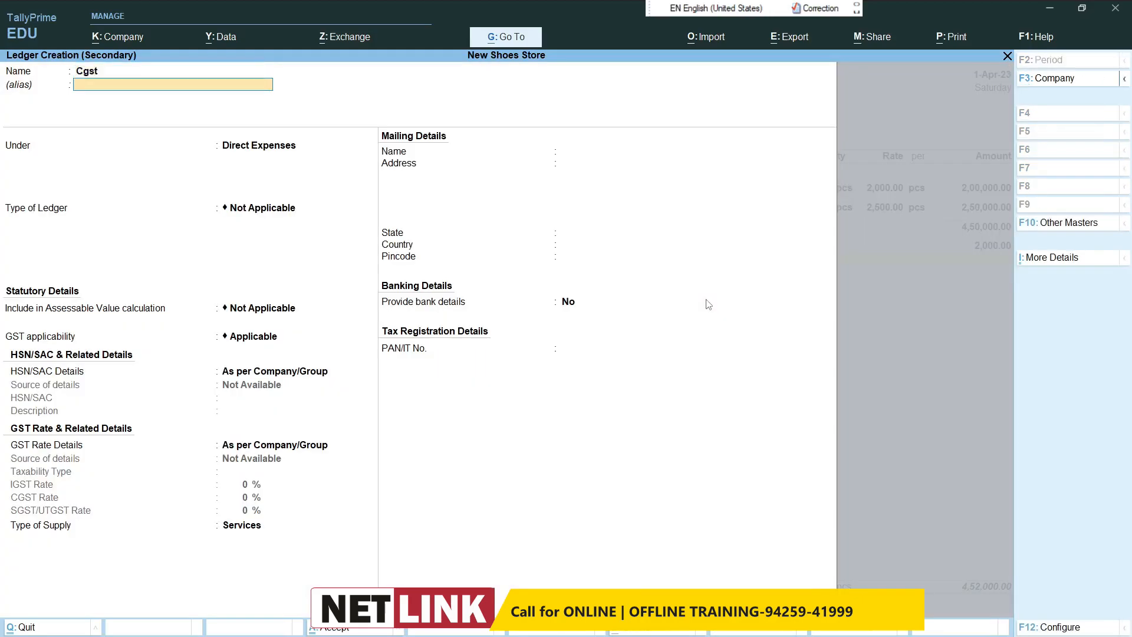
key("Return")
type("Du")
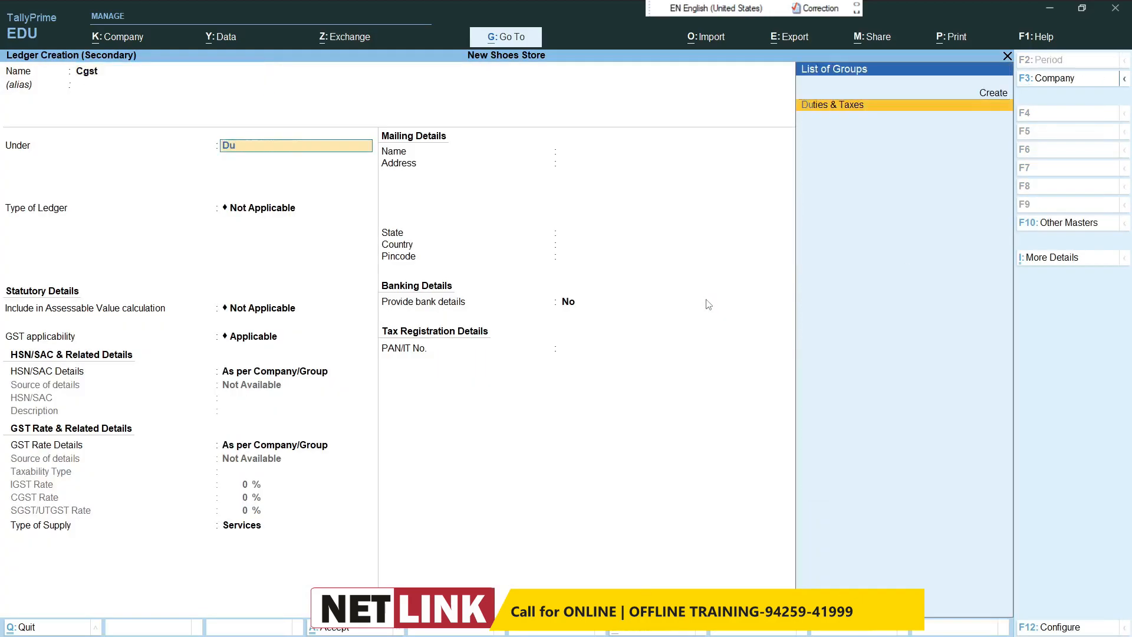
key("Return")
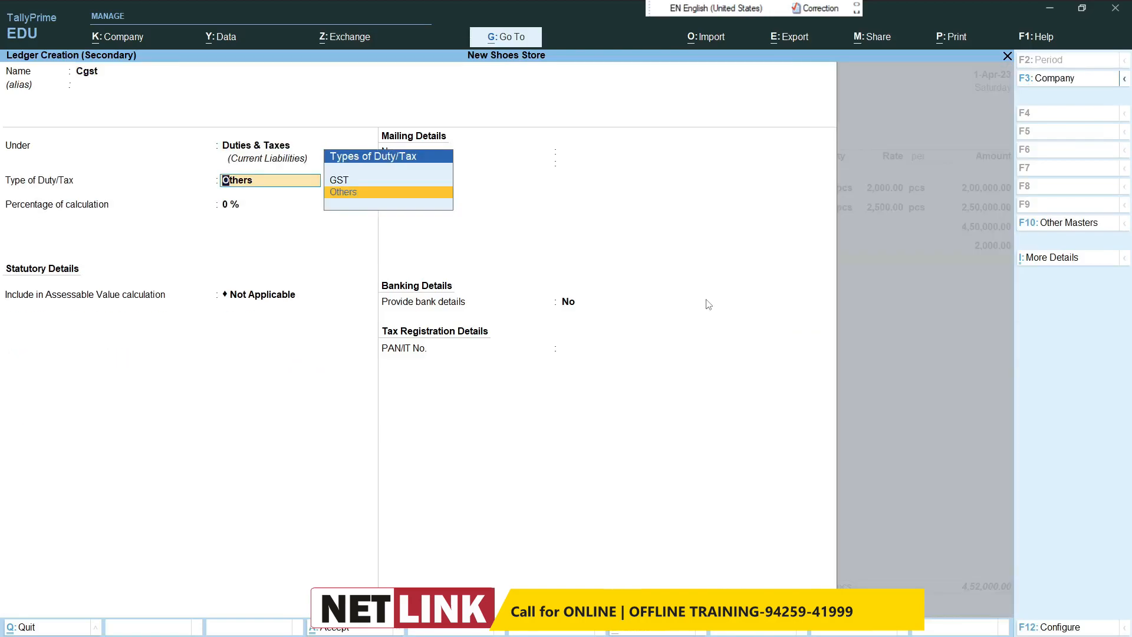
type("gs")
key("Return")
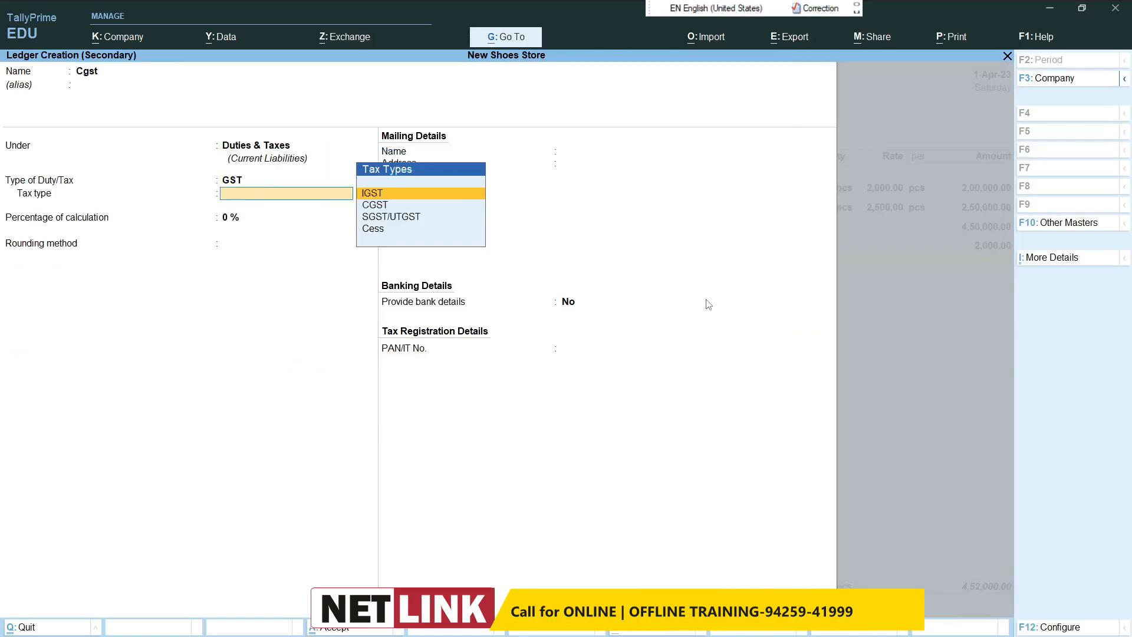
type("C")
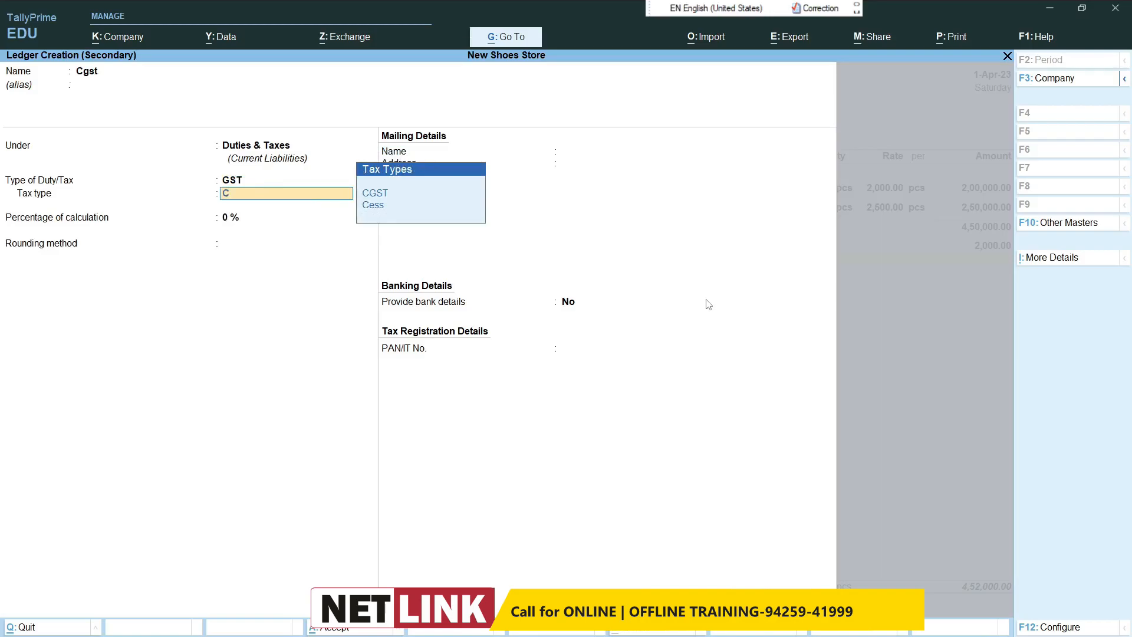
key("Return")
key("Return")
key("Return")
key("ctrl+a")
Step: Create a ledger named Stgst under Duties & Taxes with duty type GST and tax type SGST/UTGST
key("Return")
key("alt+c")
type("Stgst")
key("Return")
key("Return")
key("Return")
type("G")
key("Return")
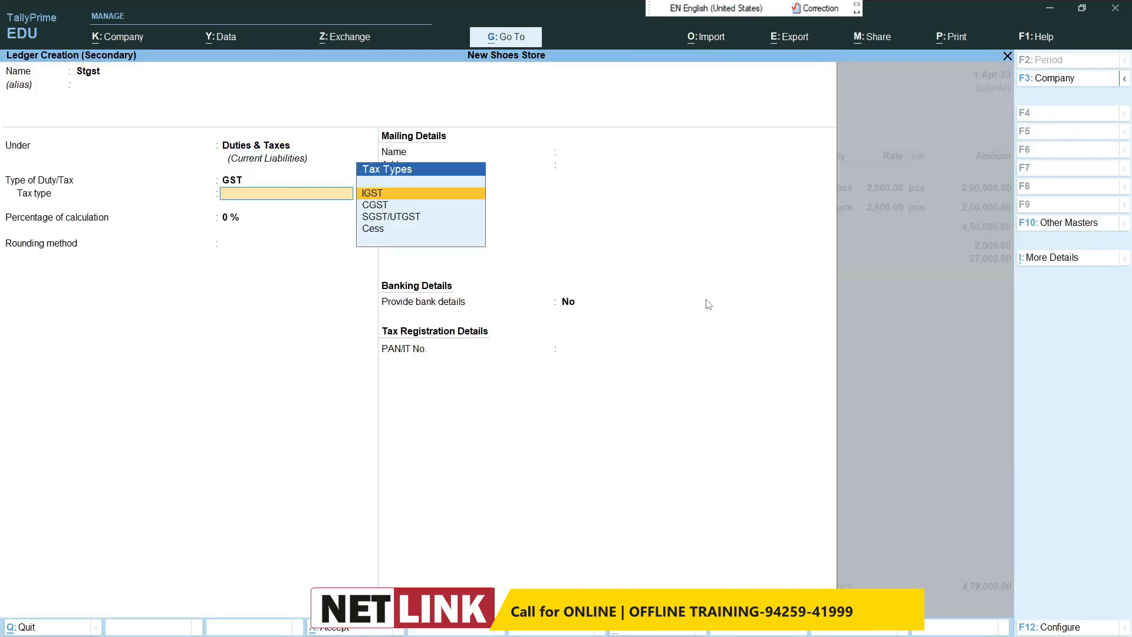
type("S")
Step: Accept the calculated Stgst amount and save the purchase voucher without a narration
key("Return")
key("Return")
key("Return")
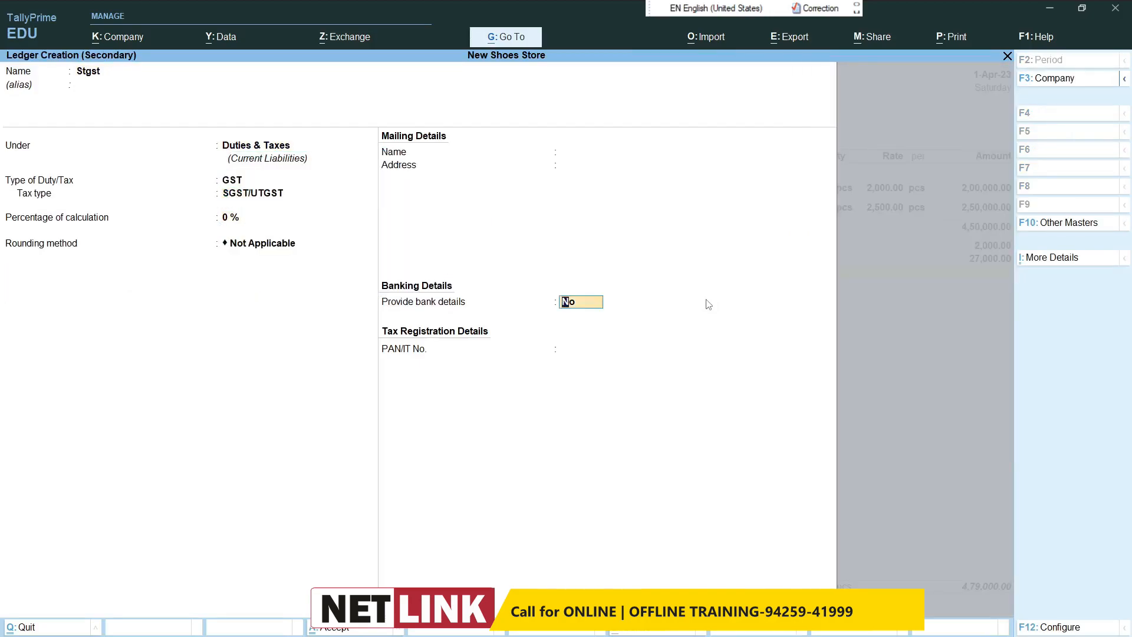
key("ctrl+a")
key("Return")
key("Return")
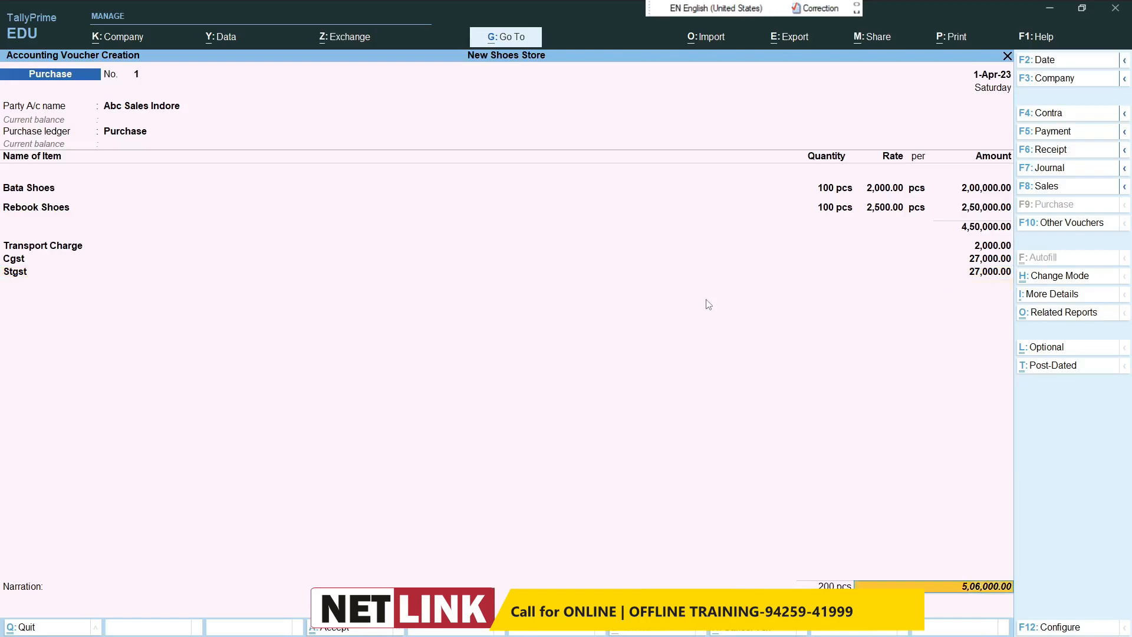
Step: Set the voucher date to 2-Apr-23 and switch to a payment voucher
key("Return")
key("Return")
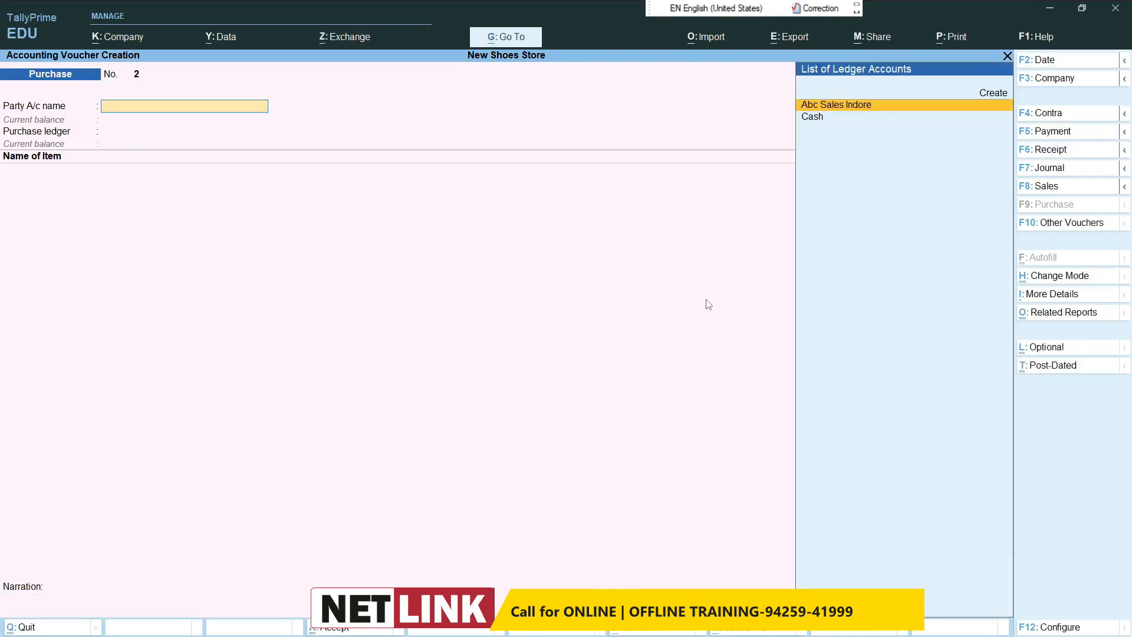
key("F2")
type("2")
key("Return")
left_click(1049, 132)
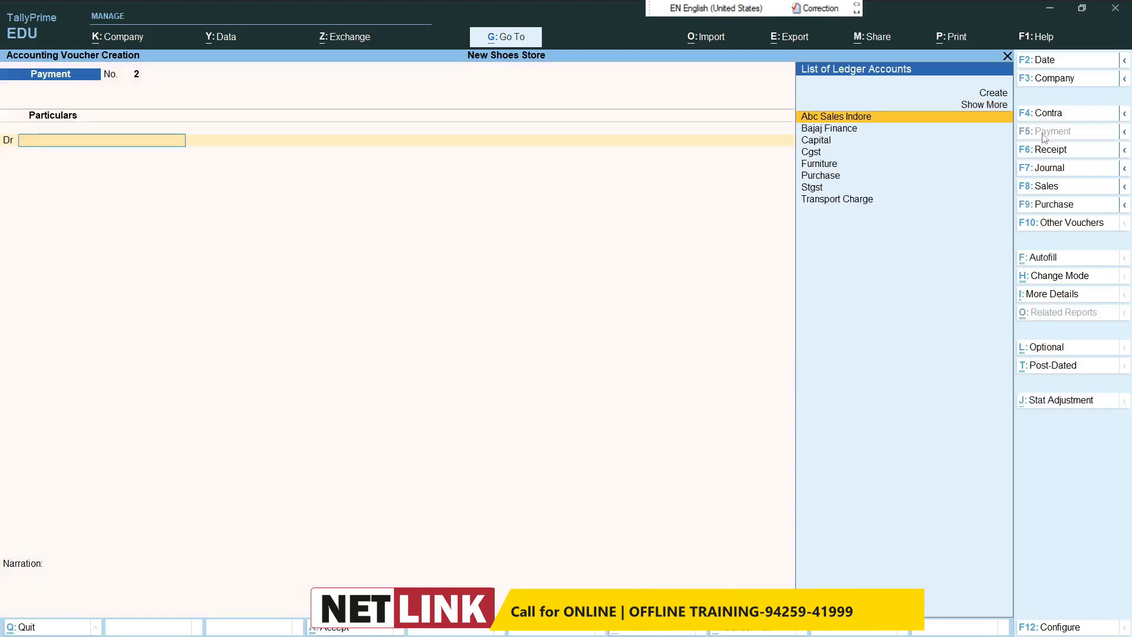
Step: Debit Abc Sales Indore 1,00,000 in the payment voucher and allocate the amount On Account
type("ab")
key("Return")
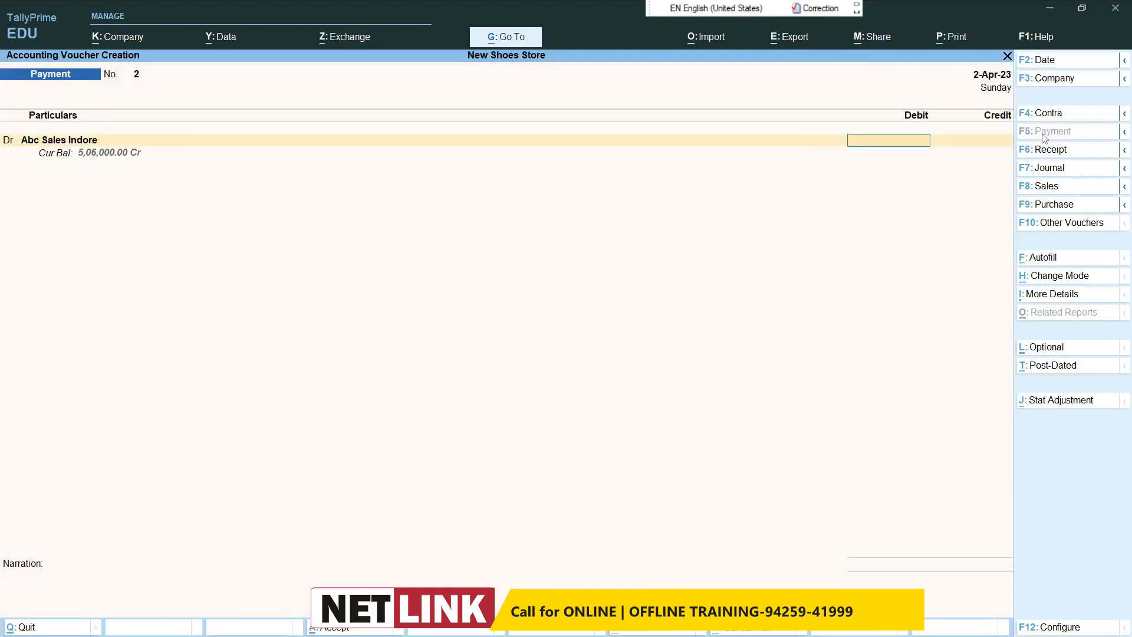
type("100000")
key("Return")
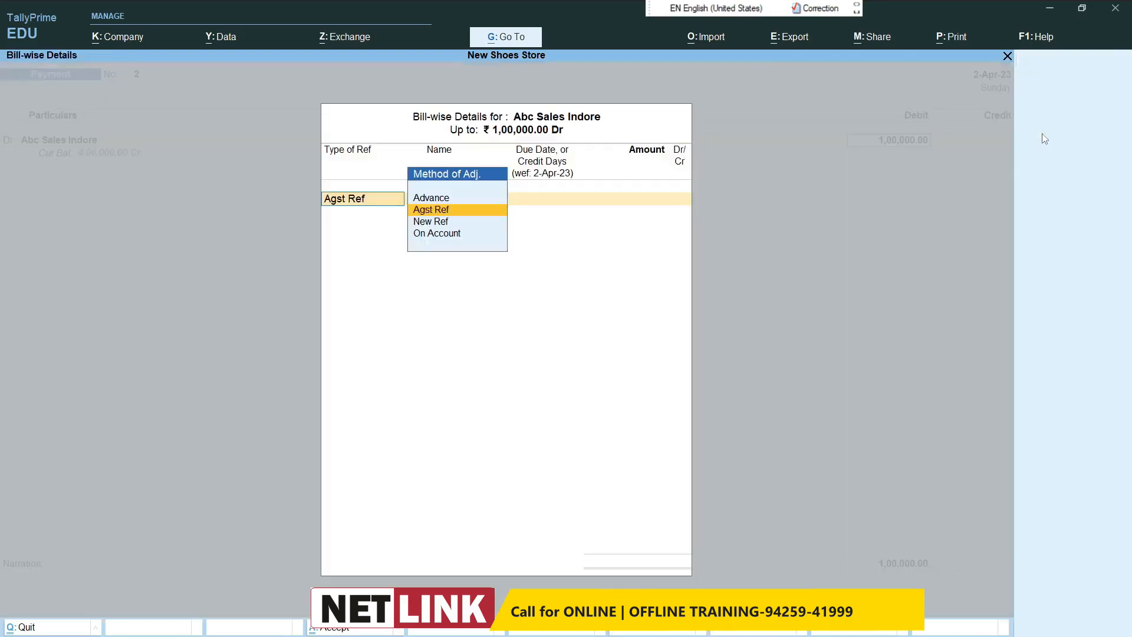
key("Return")
key("BackSpace")
key("Down")
key("Down")
key("Return")
Step: Credit Cash for the supplier payment and save the voucher without a narration
type("Cash")
key("Return")
key("Return")
key("Return")
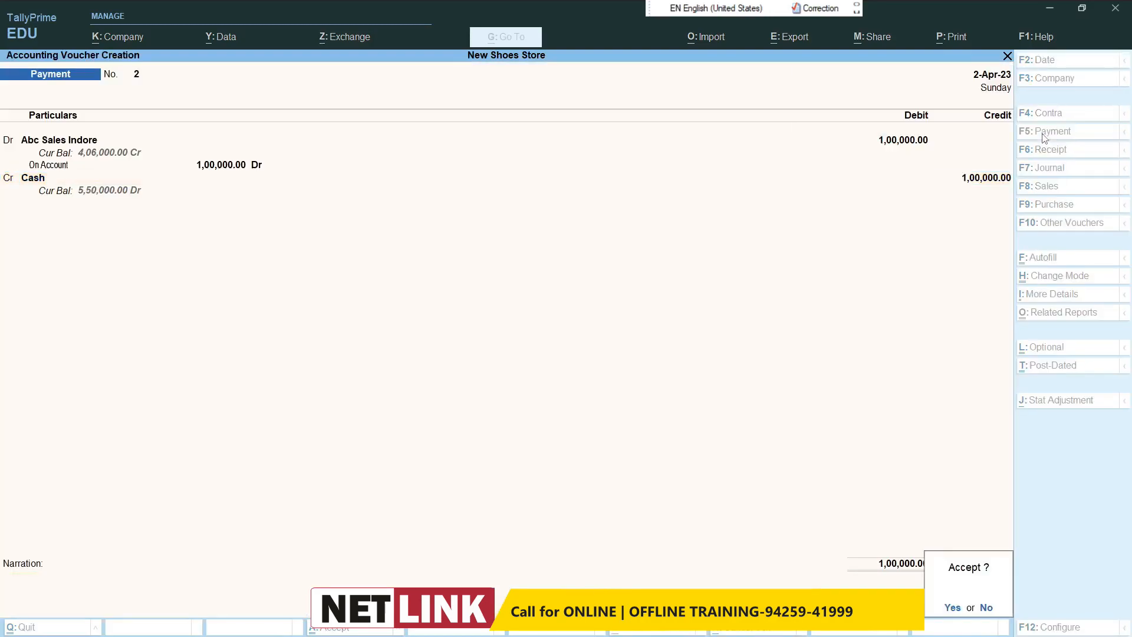
key("Return")
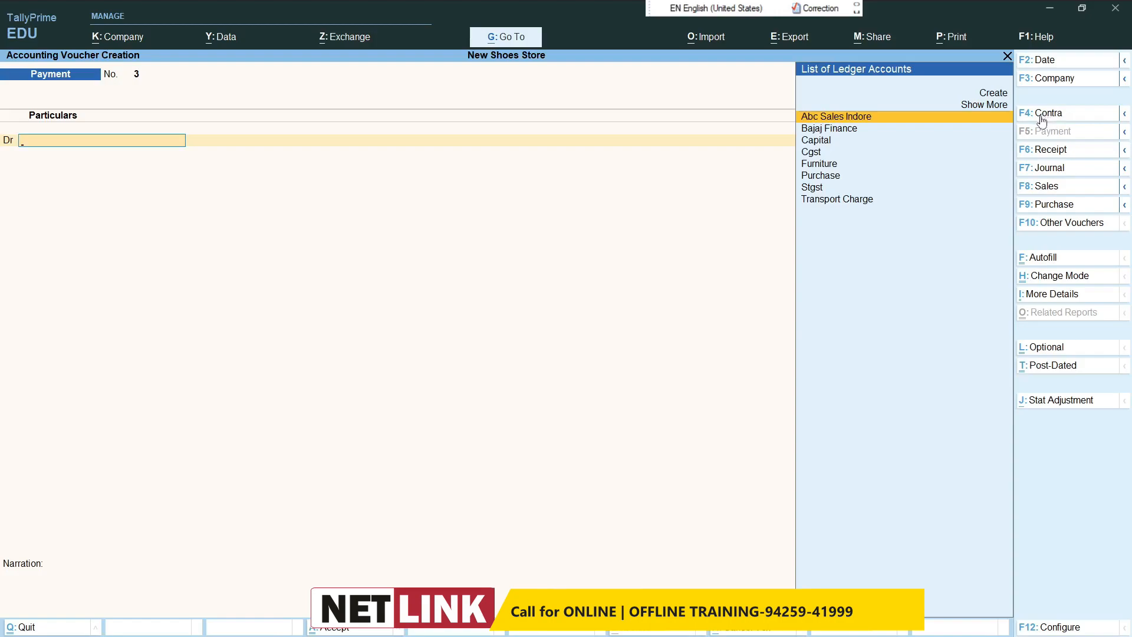
Step: Switch to a contra voucher and credit Cash with 2,00,000
left_click(1044, 118)
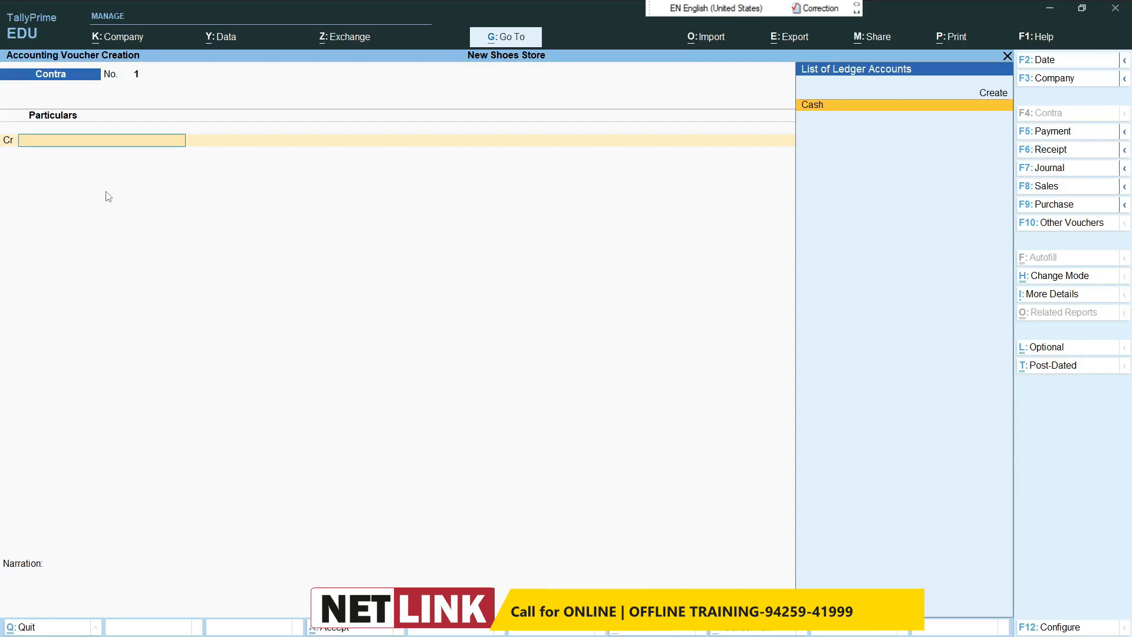
type("Cas")
key("Return")
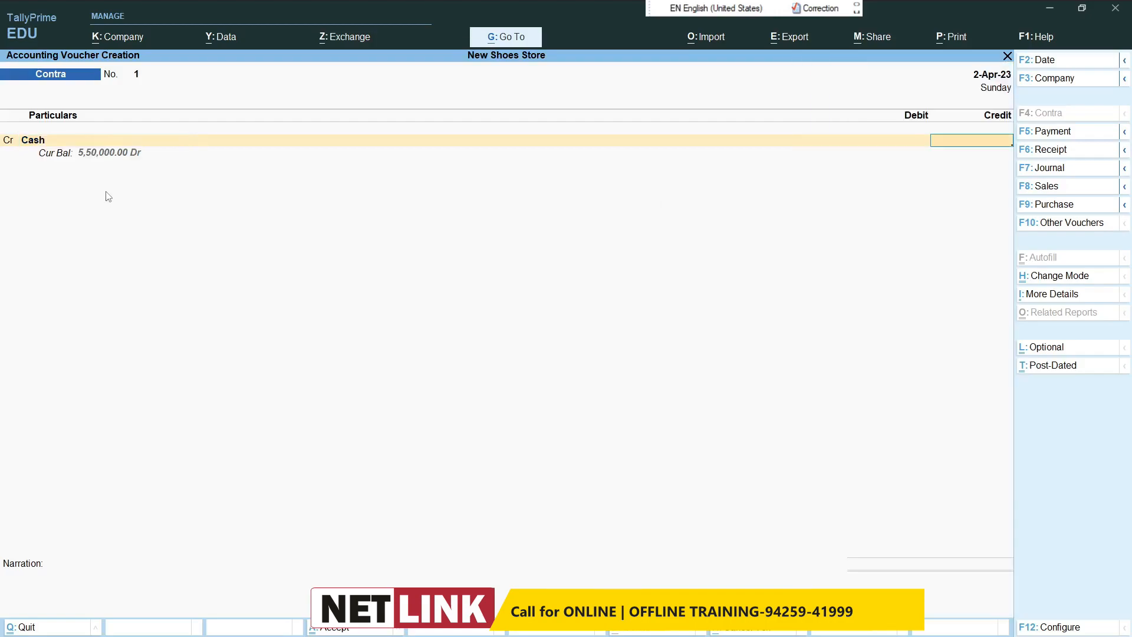
type("200000")
key("Return")
Step: Create a ledger named Sbi under Bank Accounts for the contra voucher's debit line
key("alt")
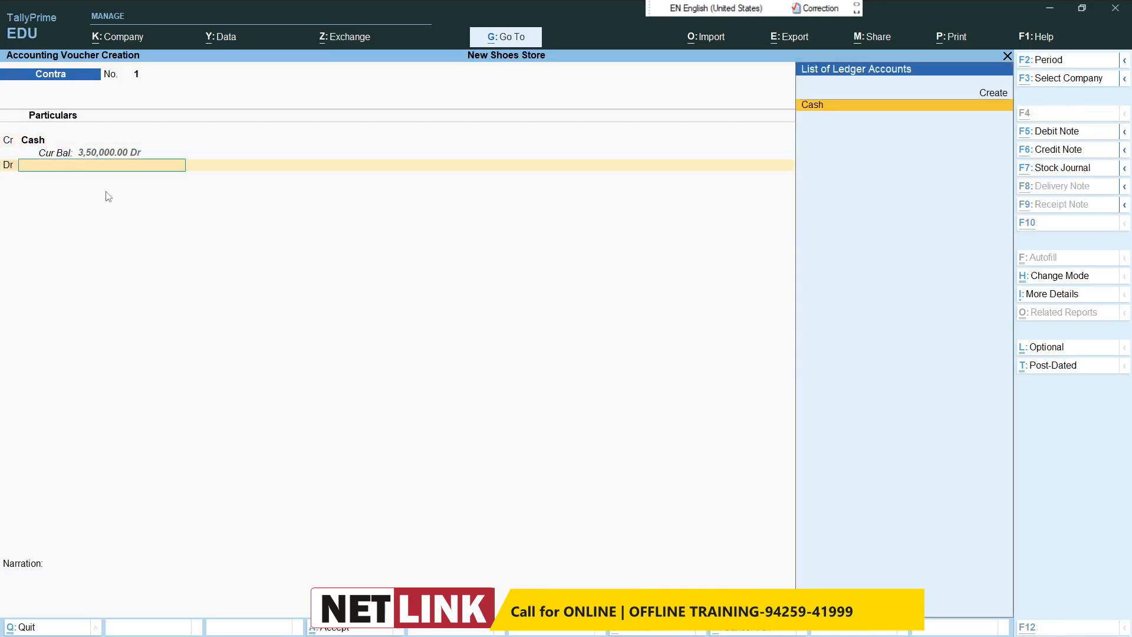
key("alt+c")
type("Sbi")
key("Return")
type("Ban")
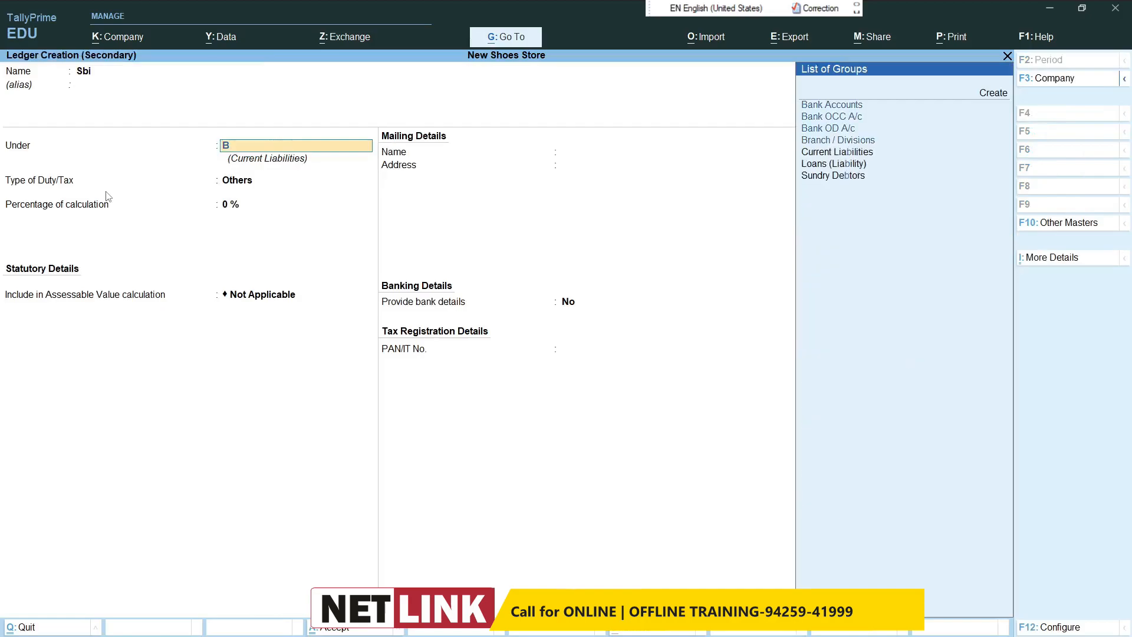
key("Return")
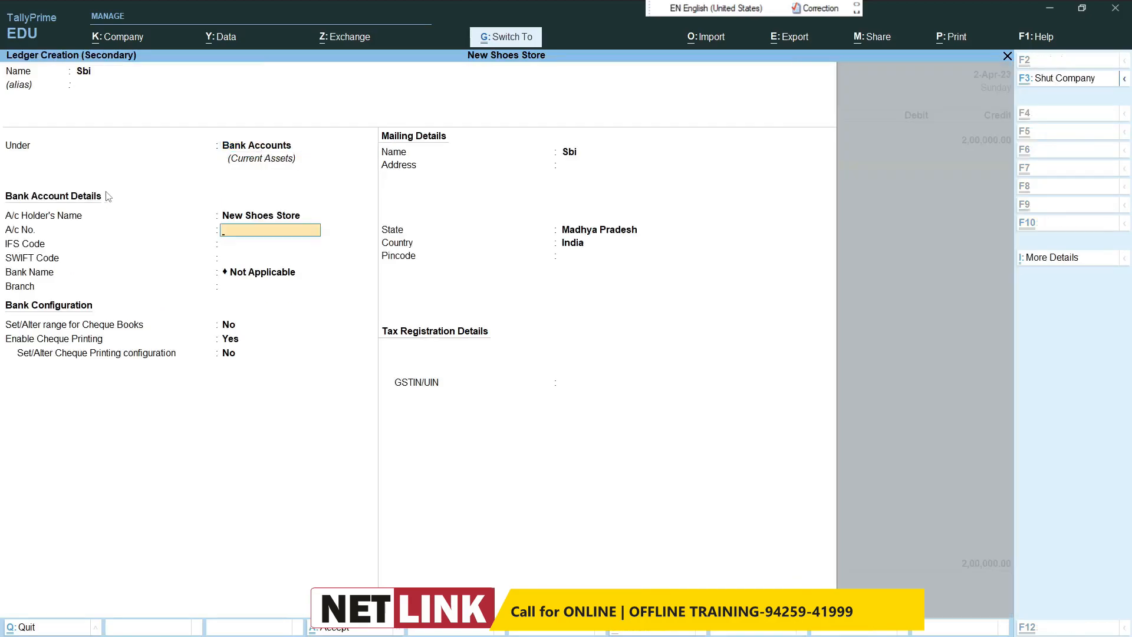
key("ctrl+a")
Step: Accept the Sbi debit amount, leave cash denominations and bank details blank, and save the contra voucher
key("Return")
key("Return")
key("Return")
key("Return")
key("Return")
key("Return")
key("Return")
key("Return")
key("Return")
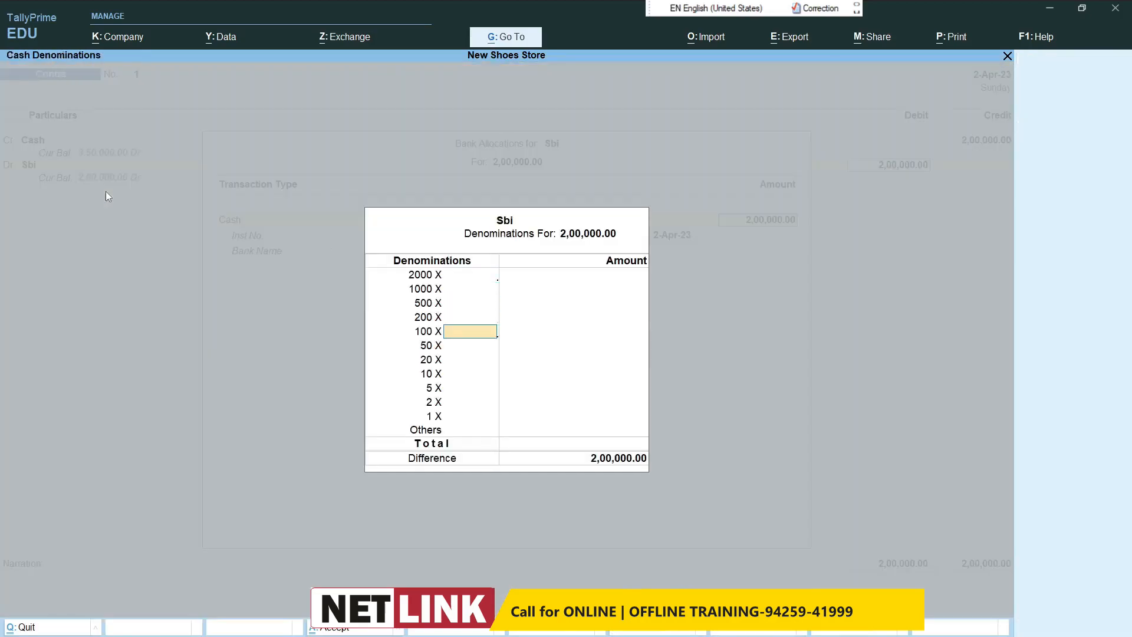
key("ctrl+a")
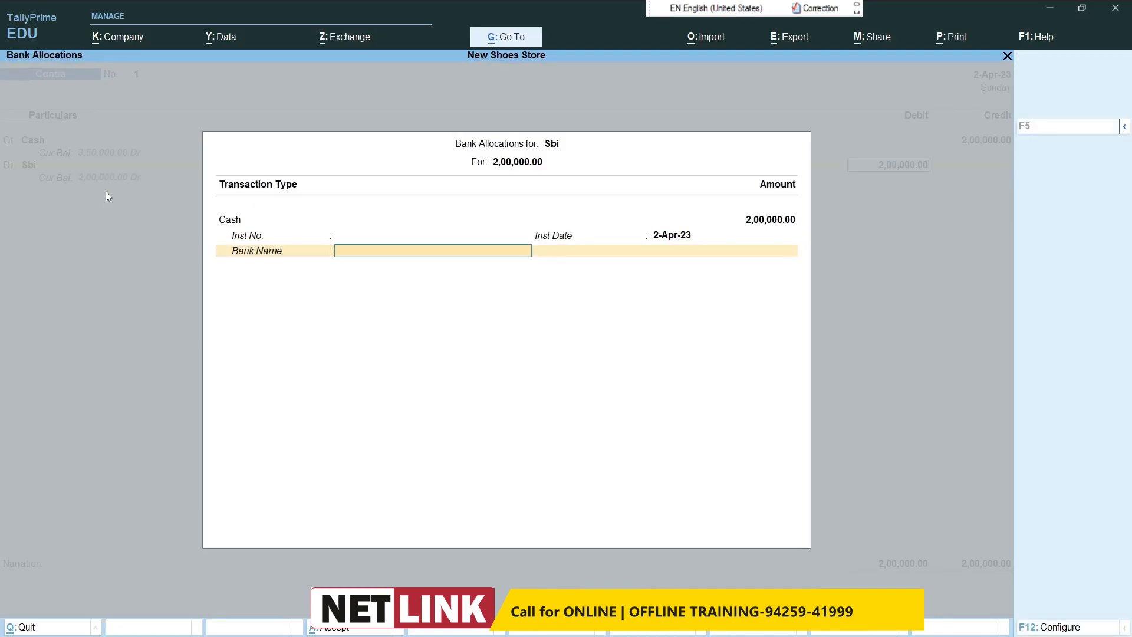
key("ctrl+a")
key("Return")
key("Return")
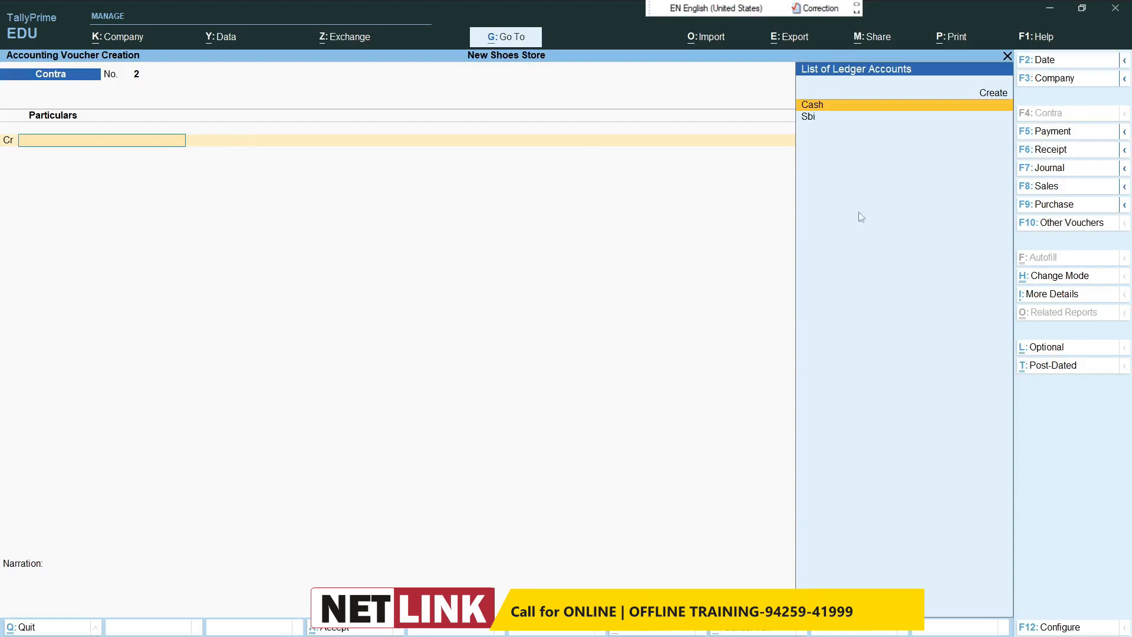
Step: Switch to a payment voucher and create a debit ledger named Water Connection under Deposits (Asset)
left_click(1047, 136)
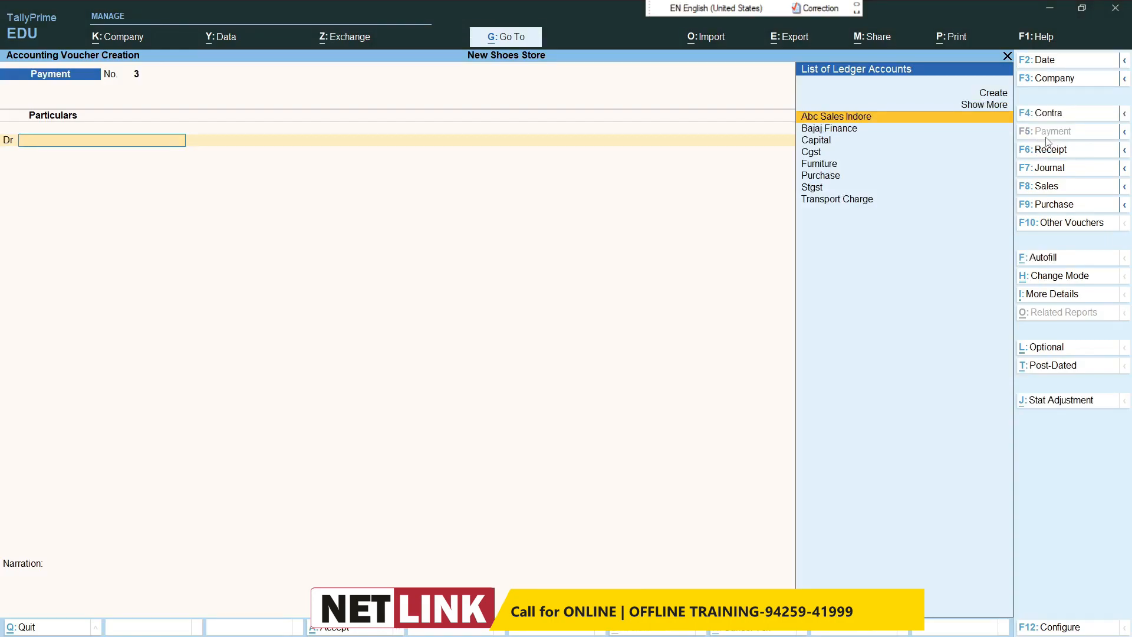
key("alt+c")
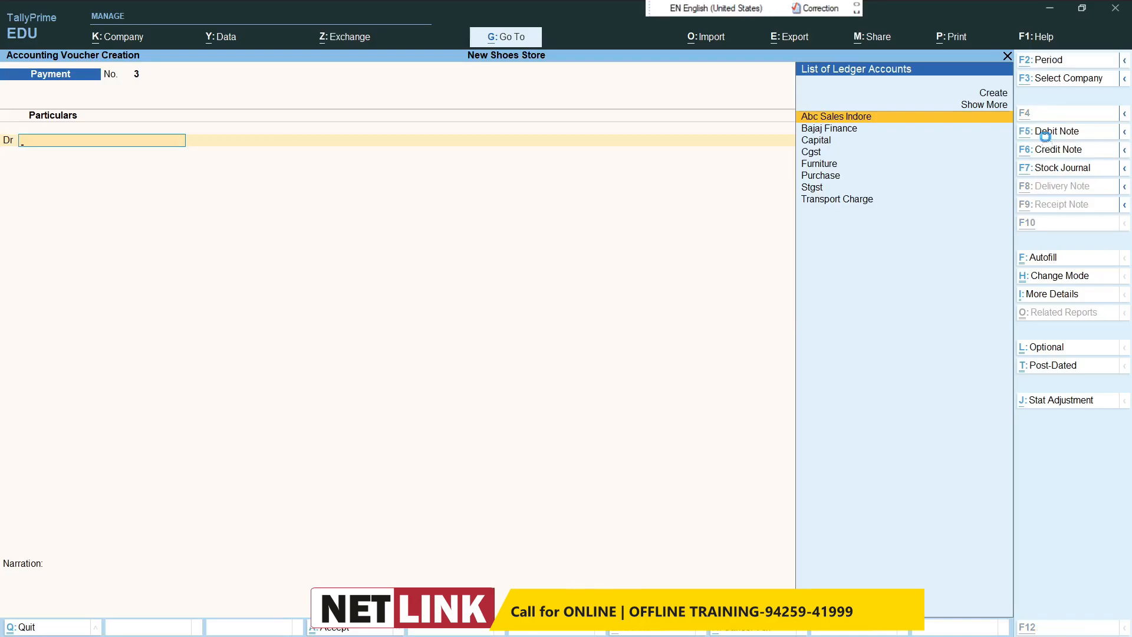
type("Water Connection")
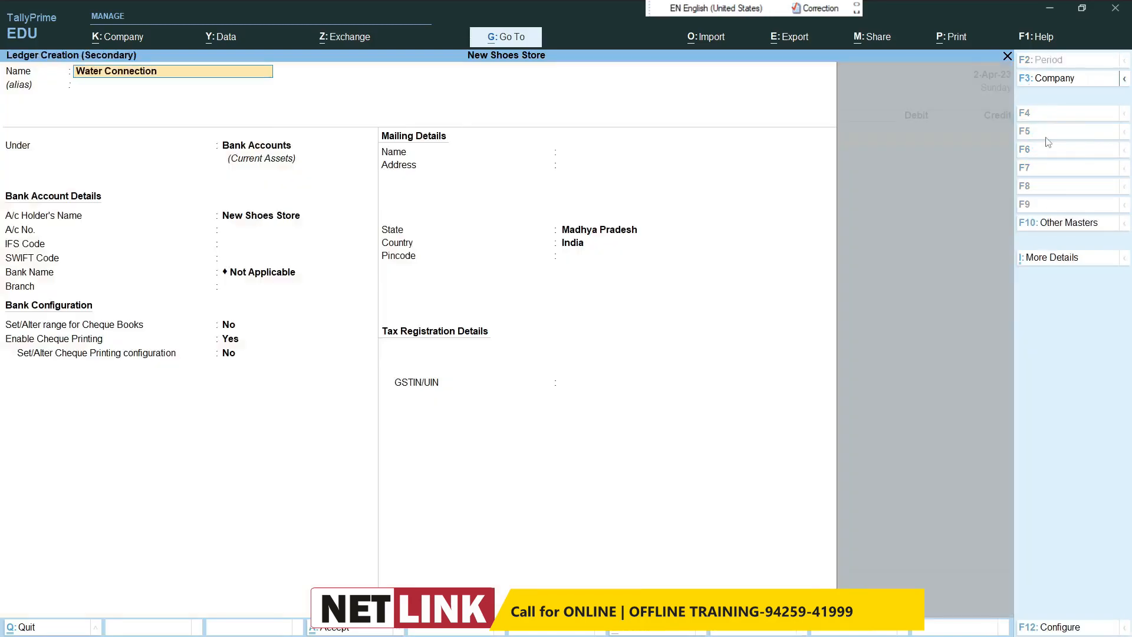
key("Return")
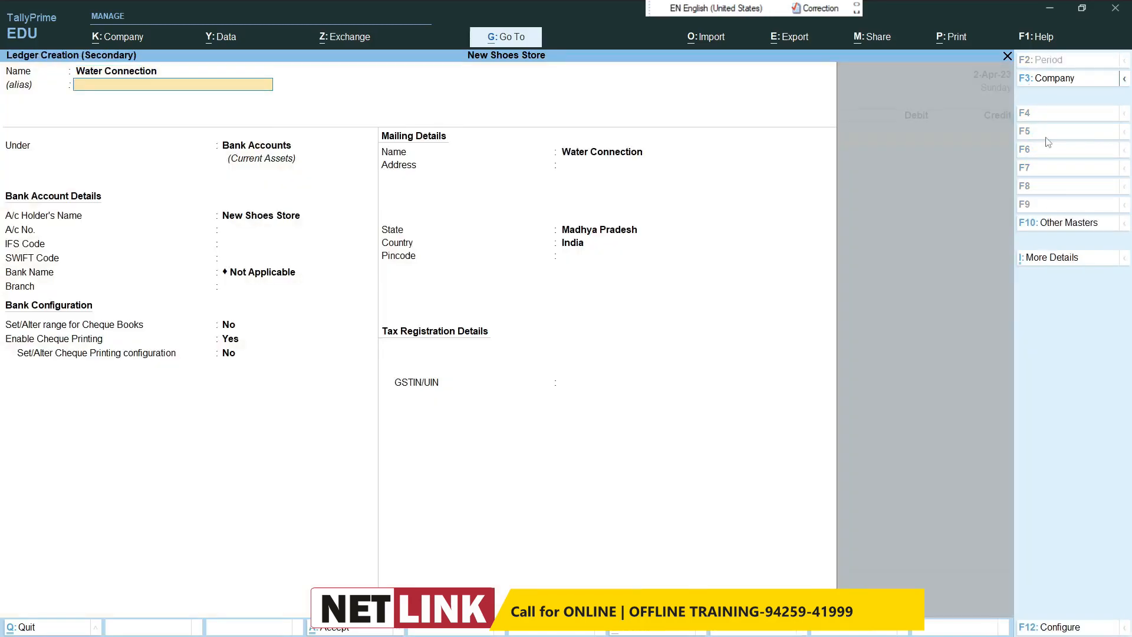
type("De")
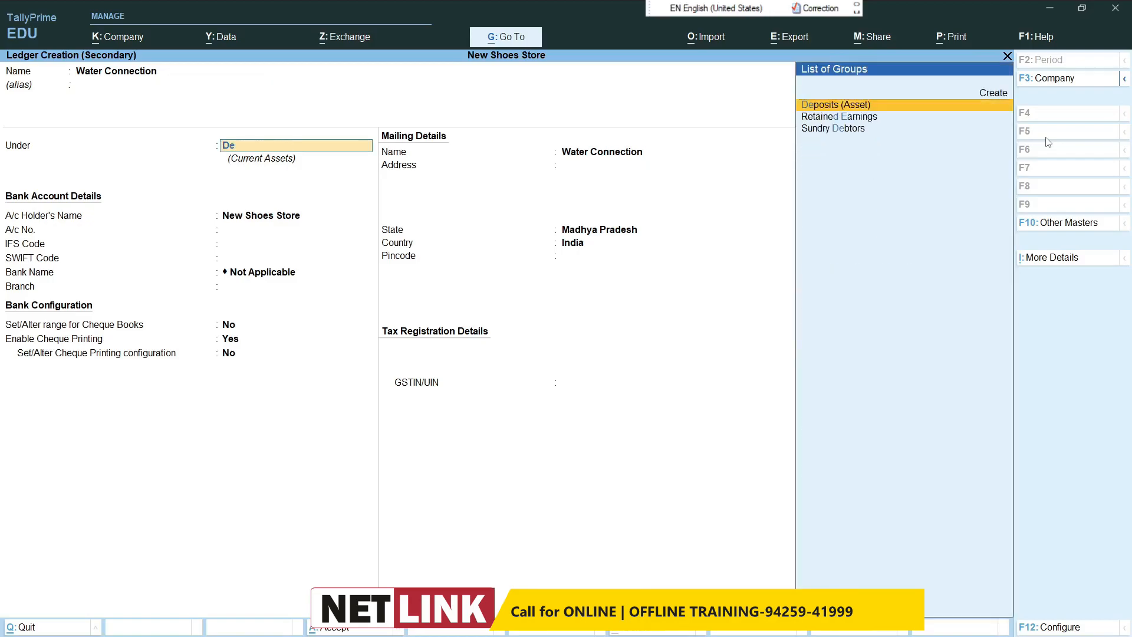
key("Return")
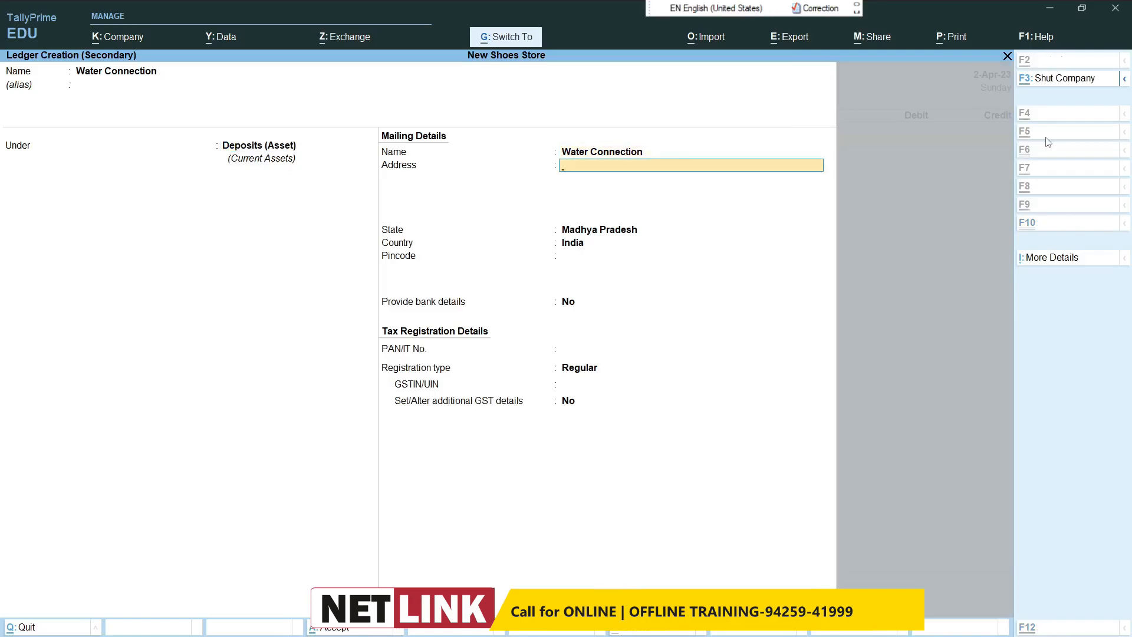
key("ctrl+a")
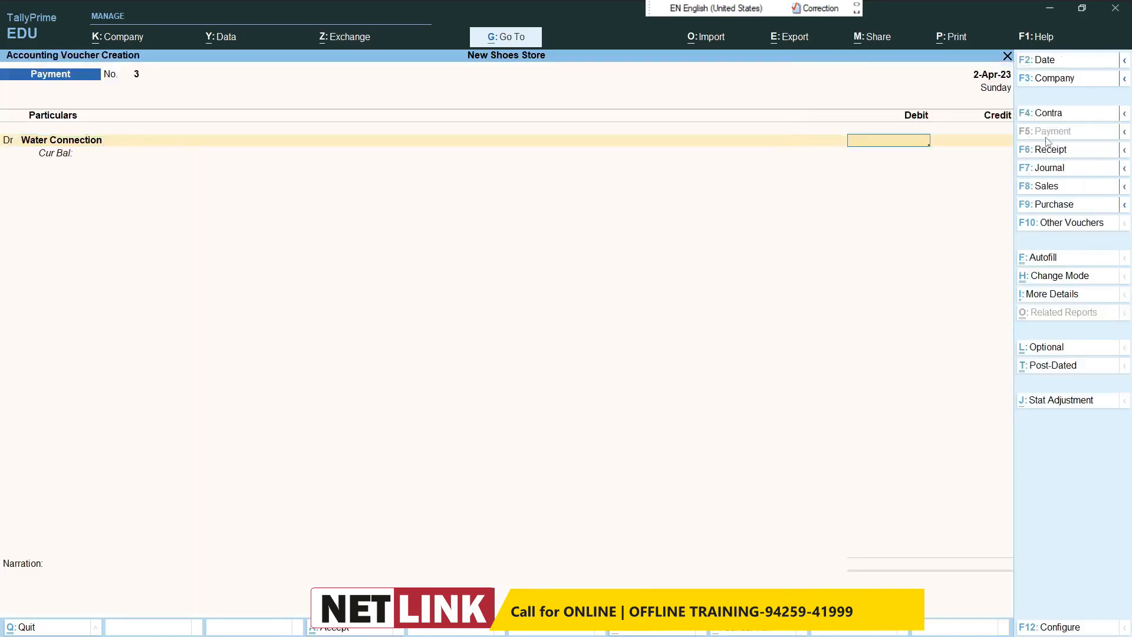
Step: Enter 4,000 as the Water Connection debit and make the following line another debit entry
type("4000")
key("Return")
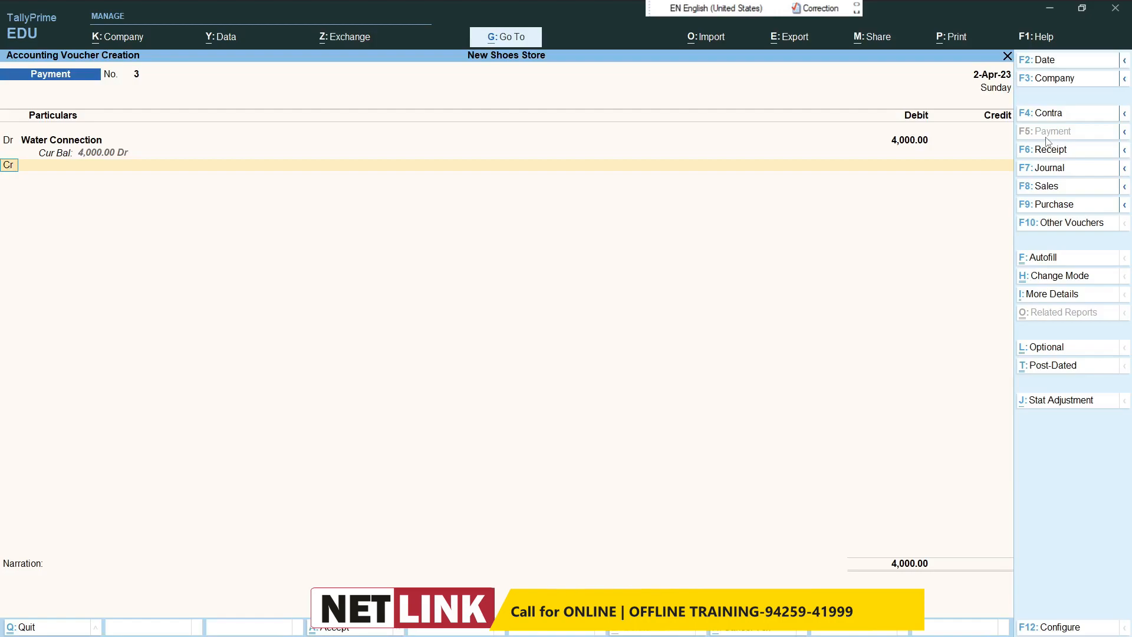
type("d")
key("Return")
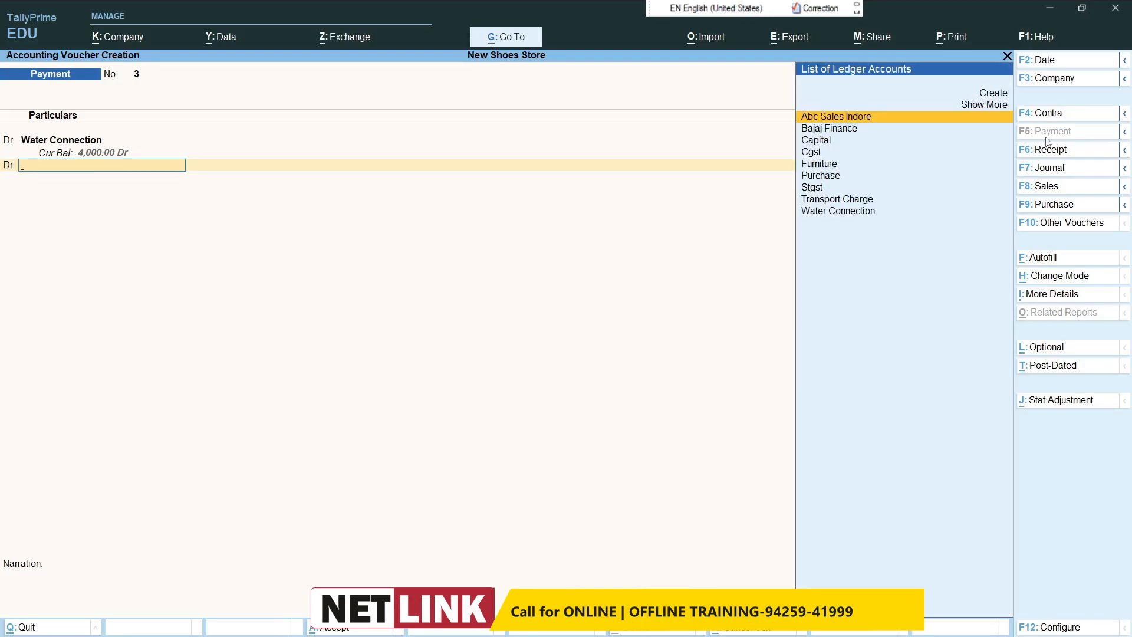
Step: Create a ledger named Electricity Connection under Deposits (Asset) for the second debit line
key("alt+c")
type("Elec")
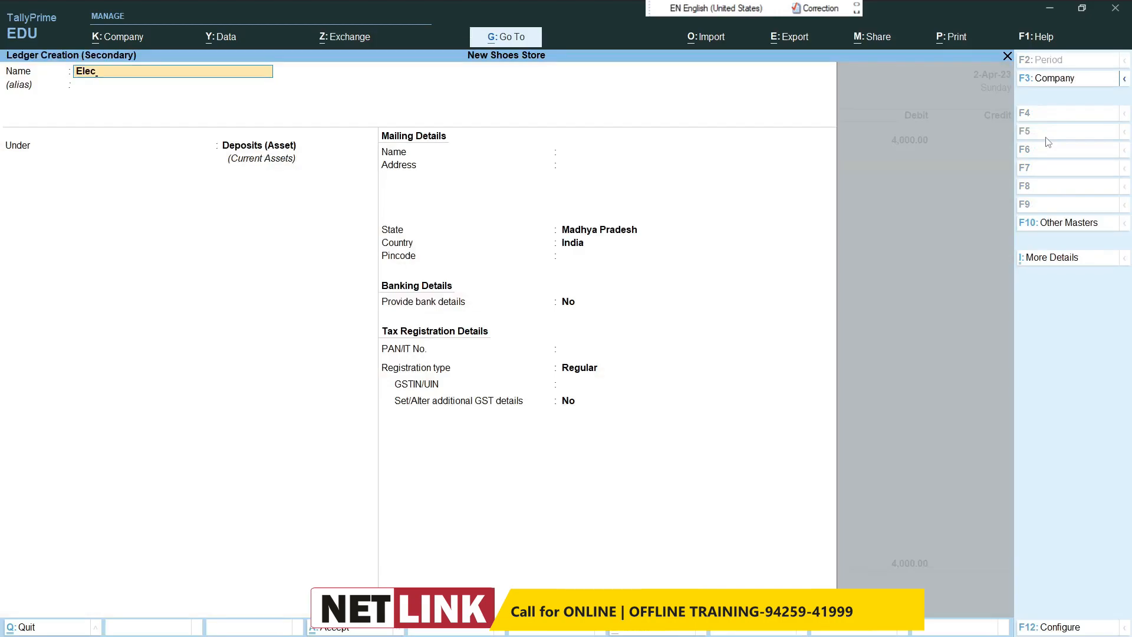
type("trincicity Connection")
key("Return")
key("Return")
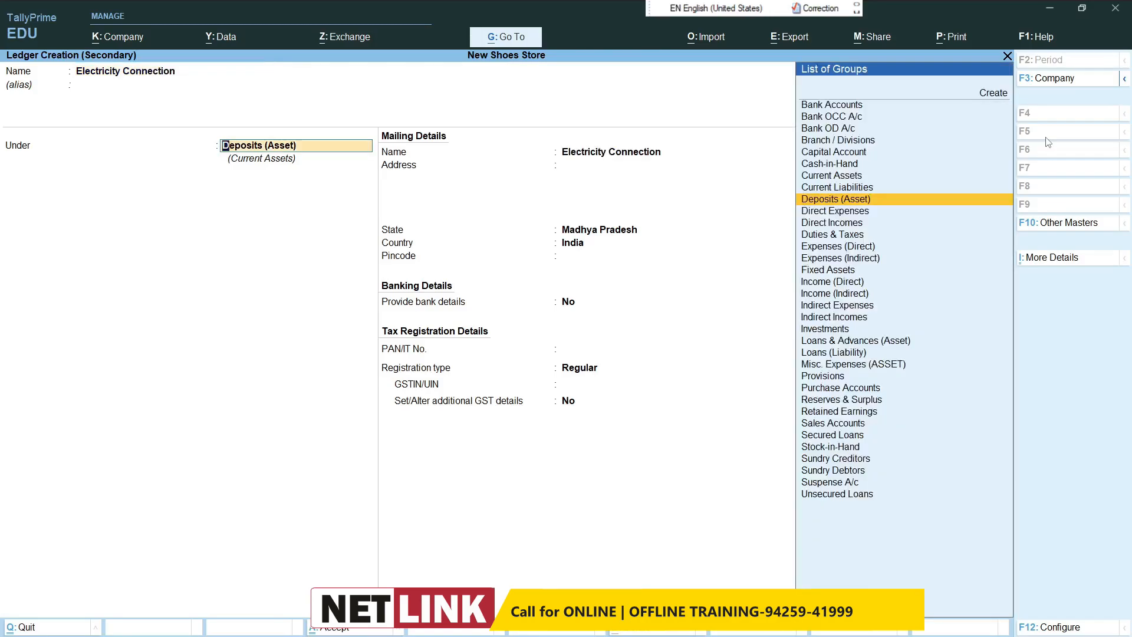
key("ctrl+a")
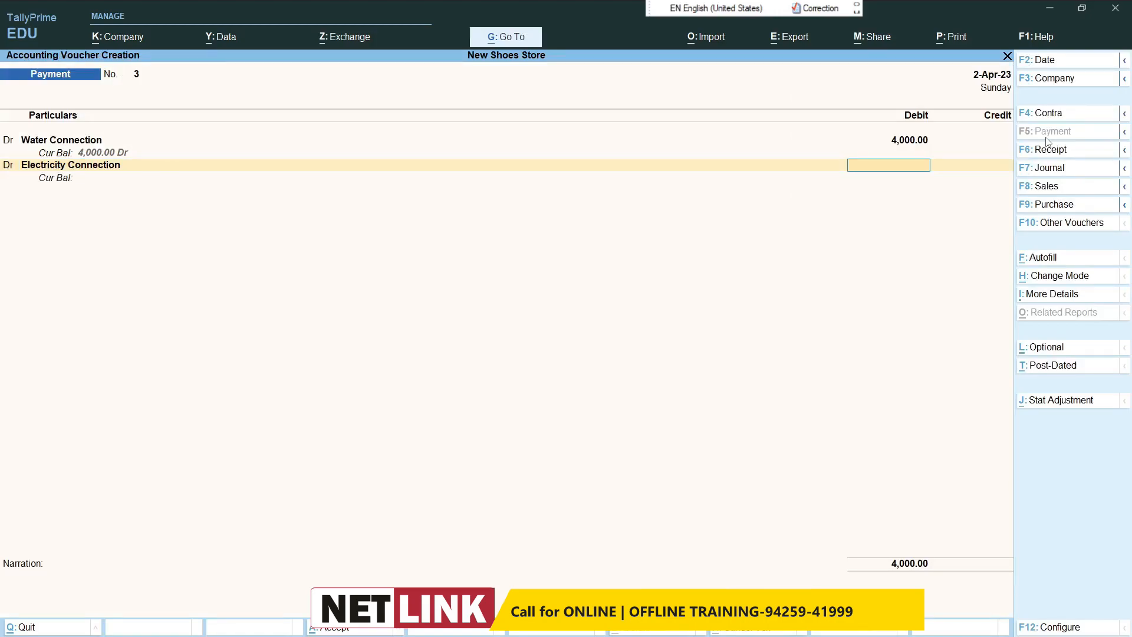
Step: Debit Electricity Connection 6,000, credit Cash for the full payment, and save the voucher
type("6000")
key("Return")
type("Cas")
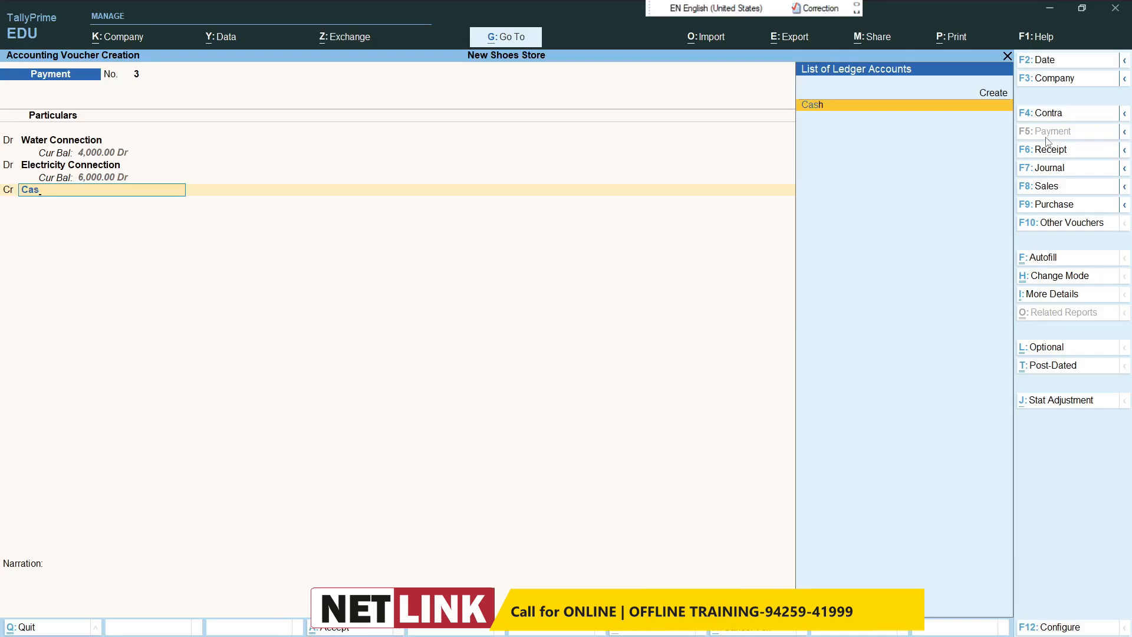
key("Return")
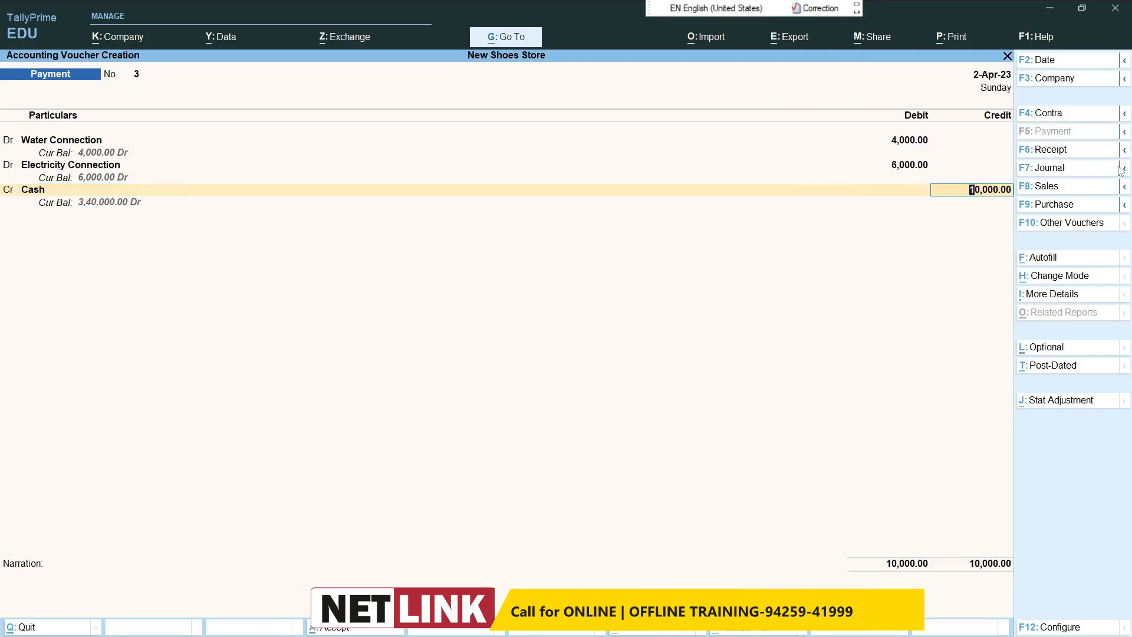
key("Return")
key("Return")
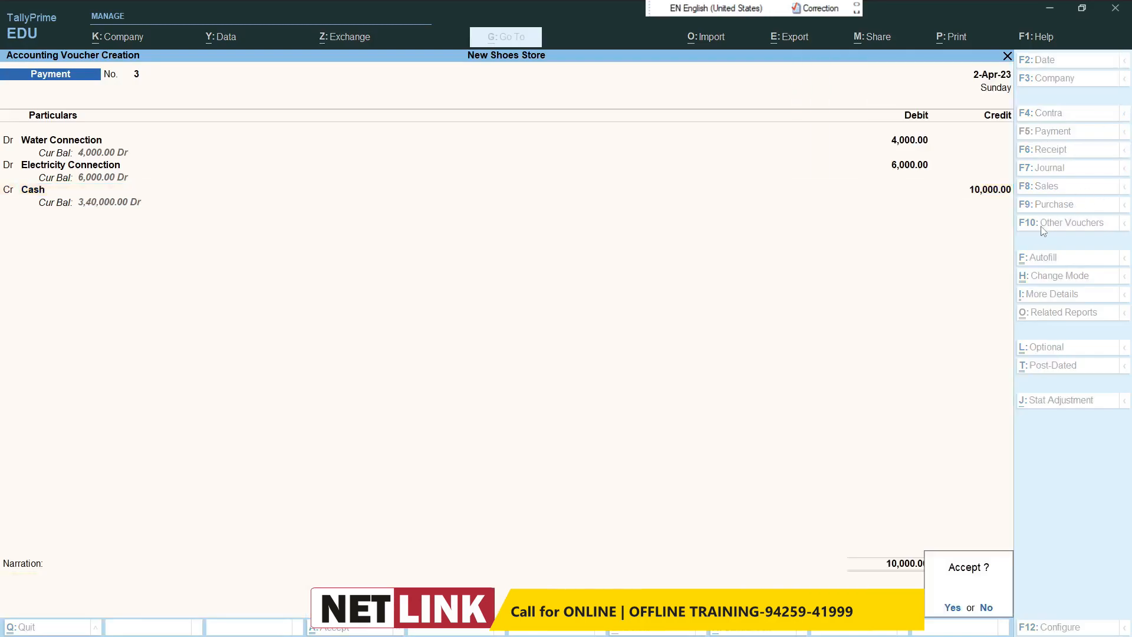
key("Return")
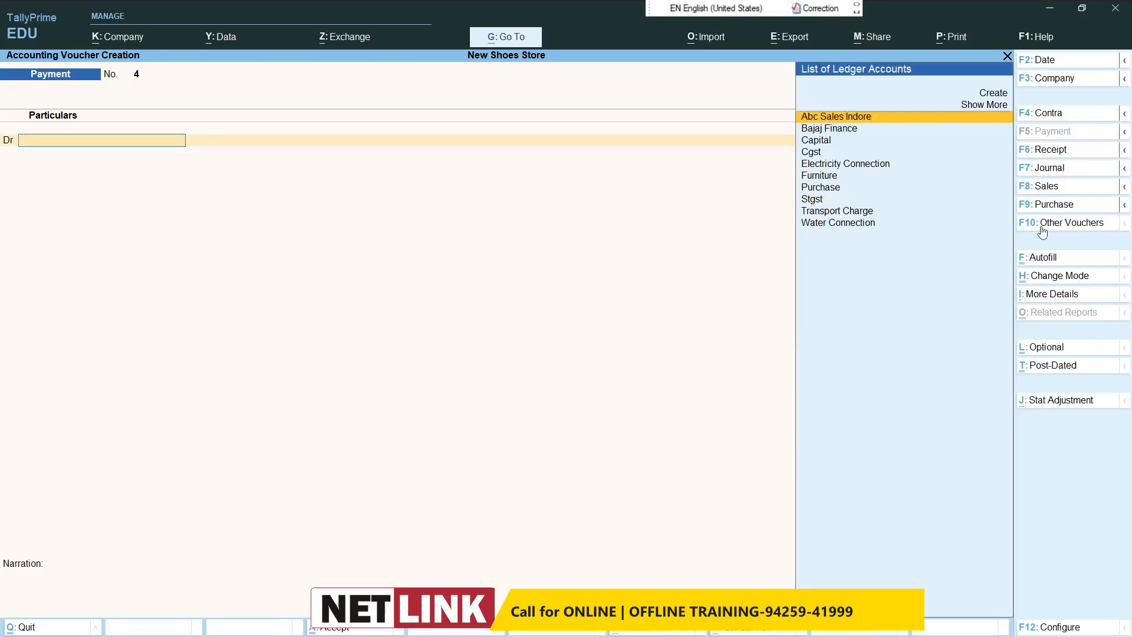
Step: Set the voucher date to 1-May-23 and switch to a sales voucher
key("F2")
type("1/5")
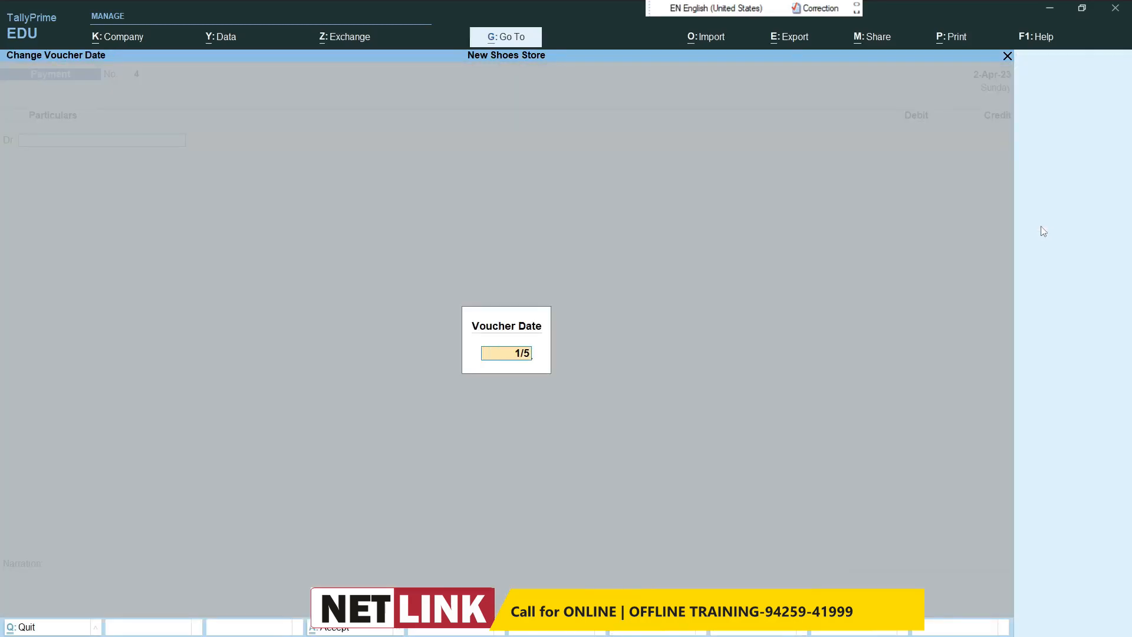
key("Return")
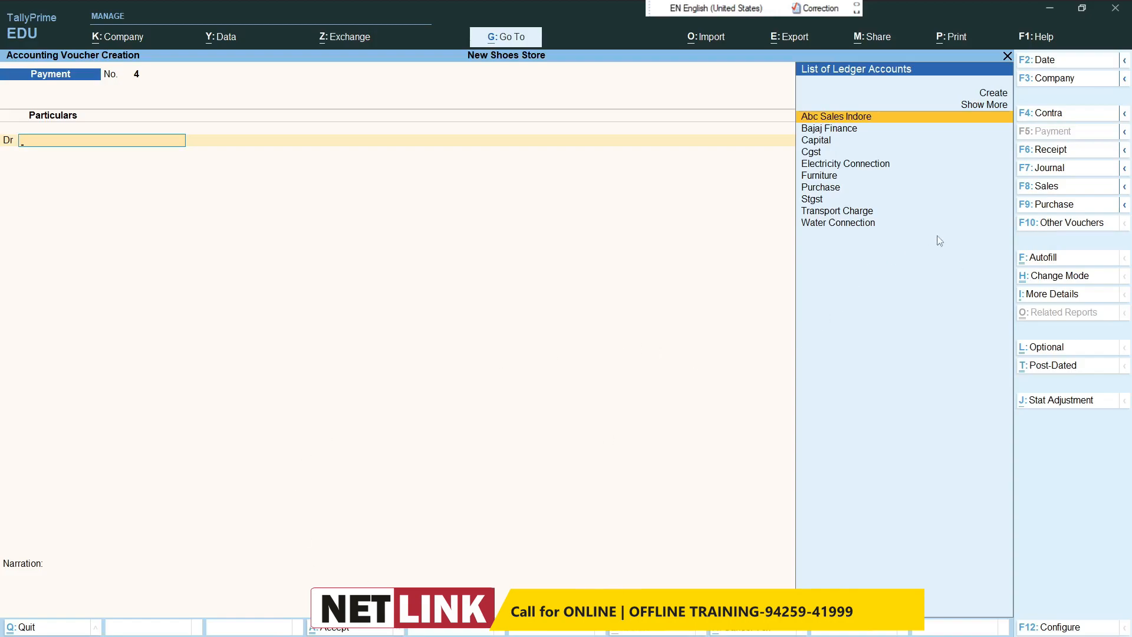
left_click(1043, 187)
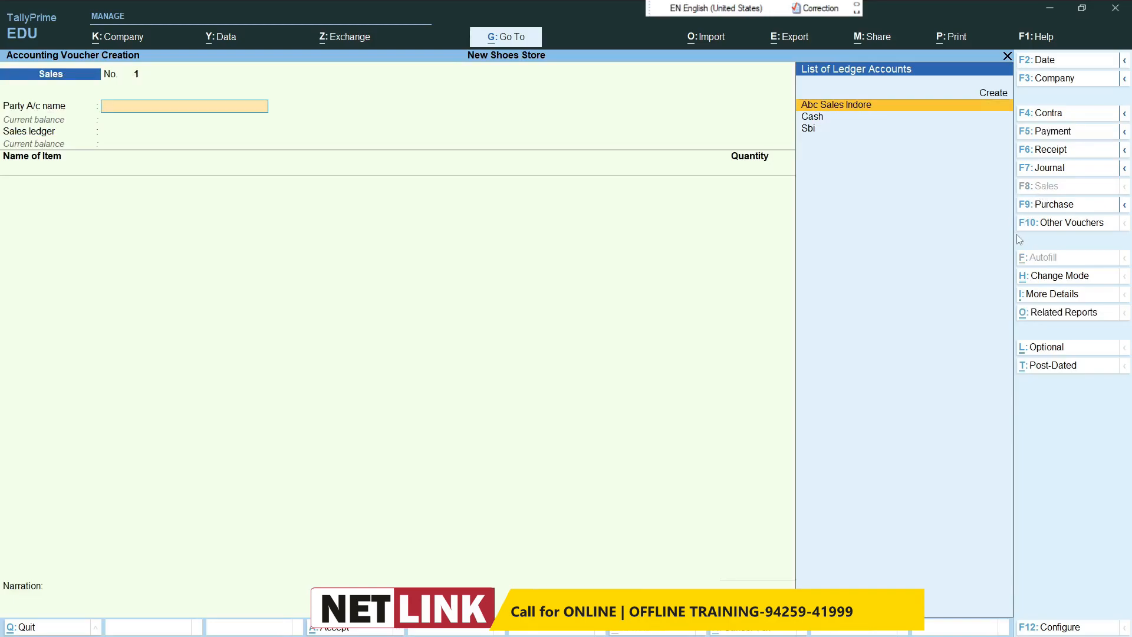
key("Return")
key("Return")
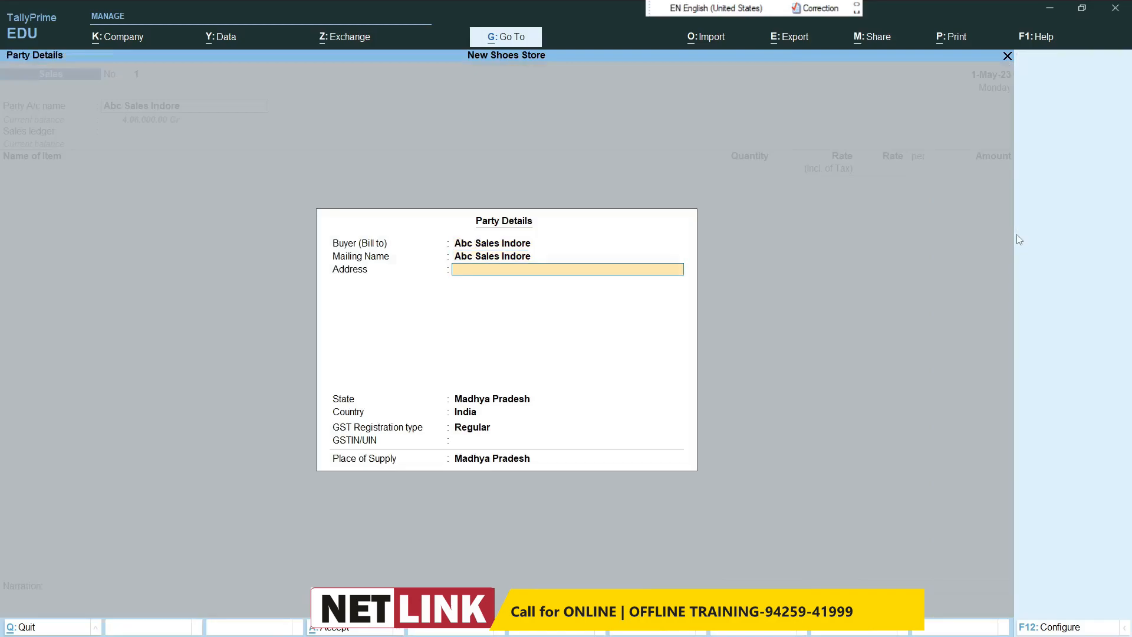
key("BackSpace")
key("BackSpace")
key("BackSpace")
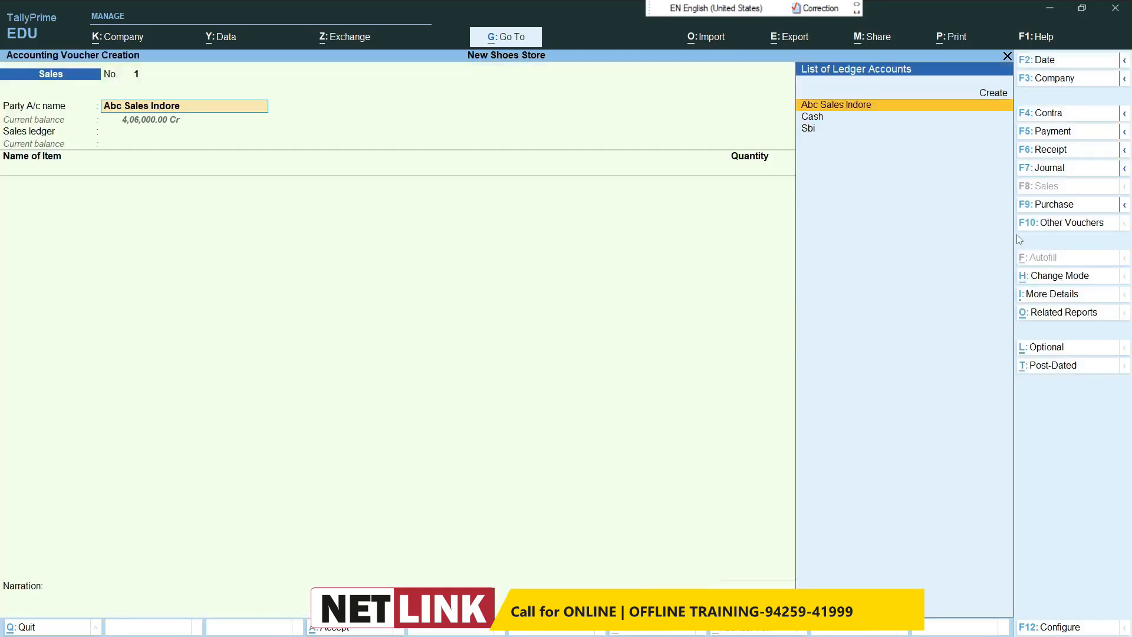
Step: Create the party ledger Milian Shoes House Traders under Sundry Debtors for the sales voucher and accept its party details
key("alt")
key("alt+c")
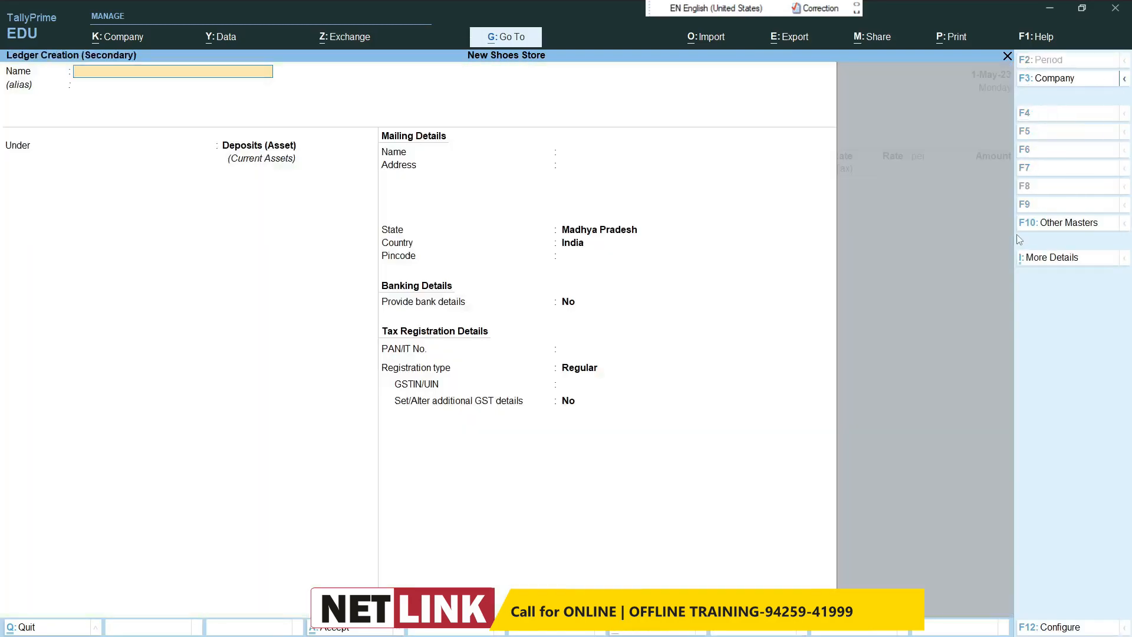
type("Milian  Shoes House Traders")
key("Return")
key("Return")
type("Sund")
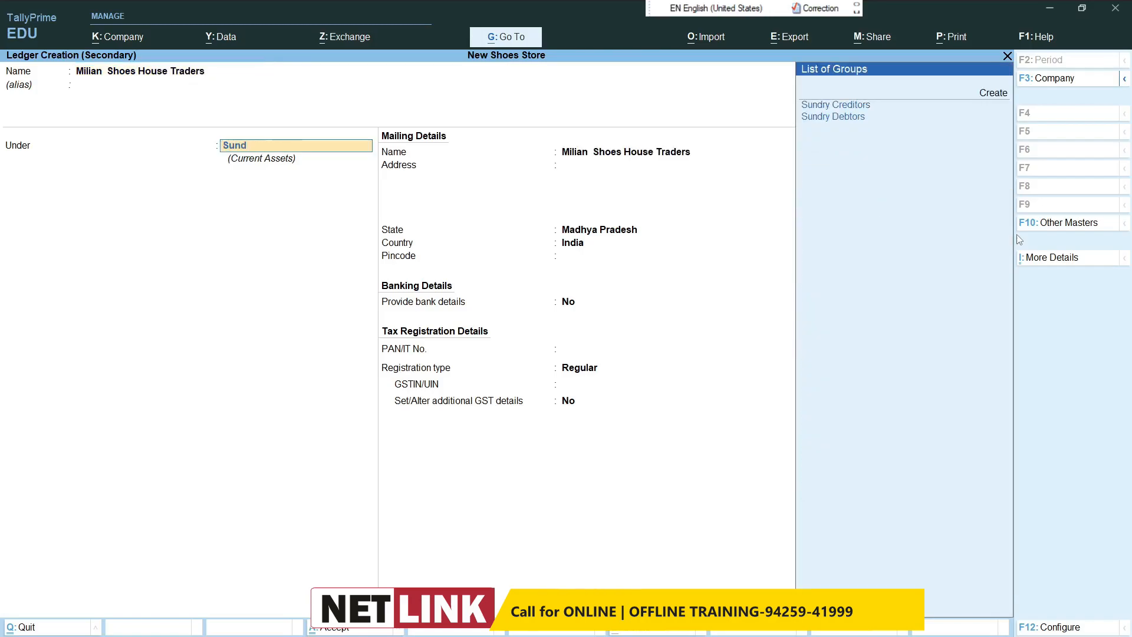
key("Down")
key("Return")
key("ctrl+a")
key("Return")
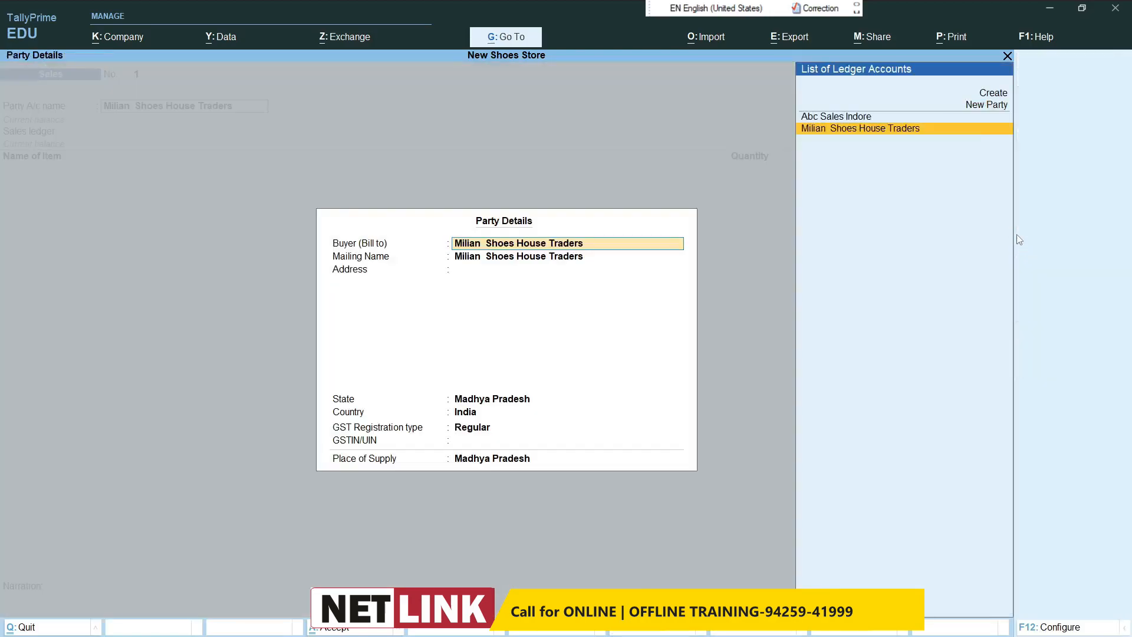
key("ctrl+a")
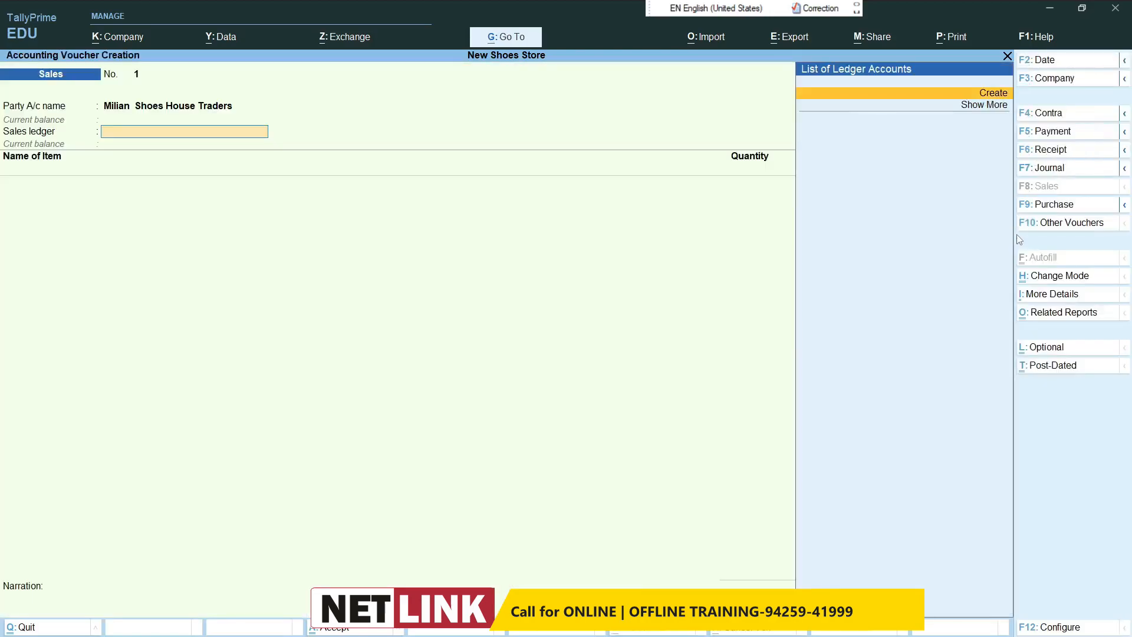
Step: Alter the Milian Shoes House Traders ledger to set its state to Gujarat, save it and accept the party details
key("BackSpace")
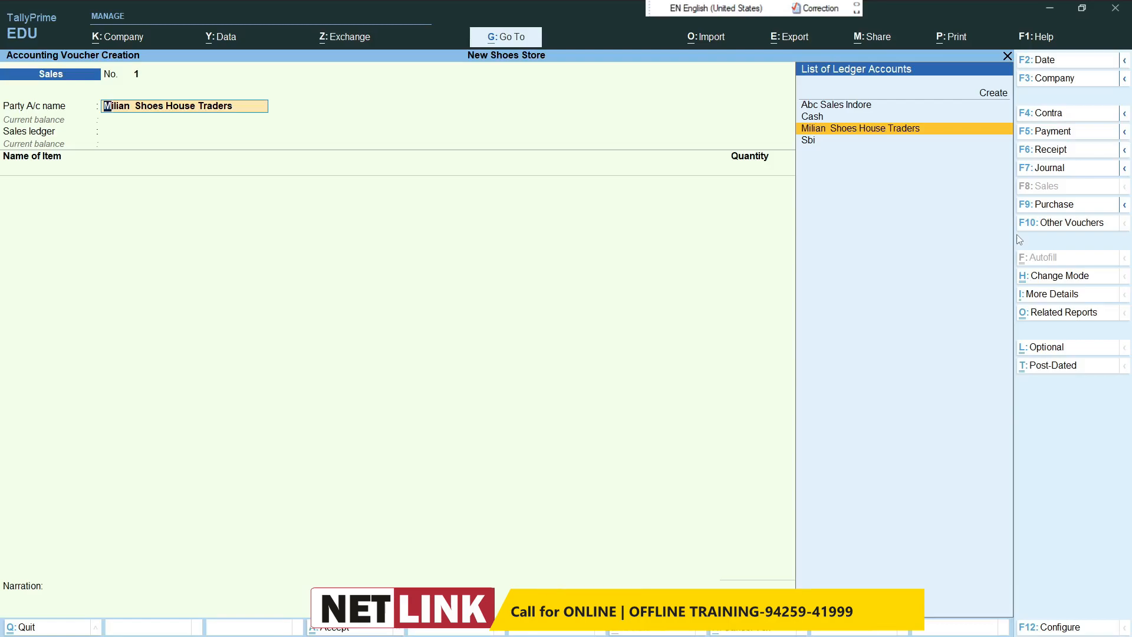
key("ctrl+Return")
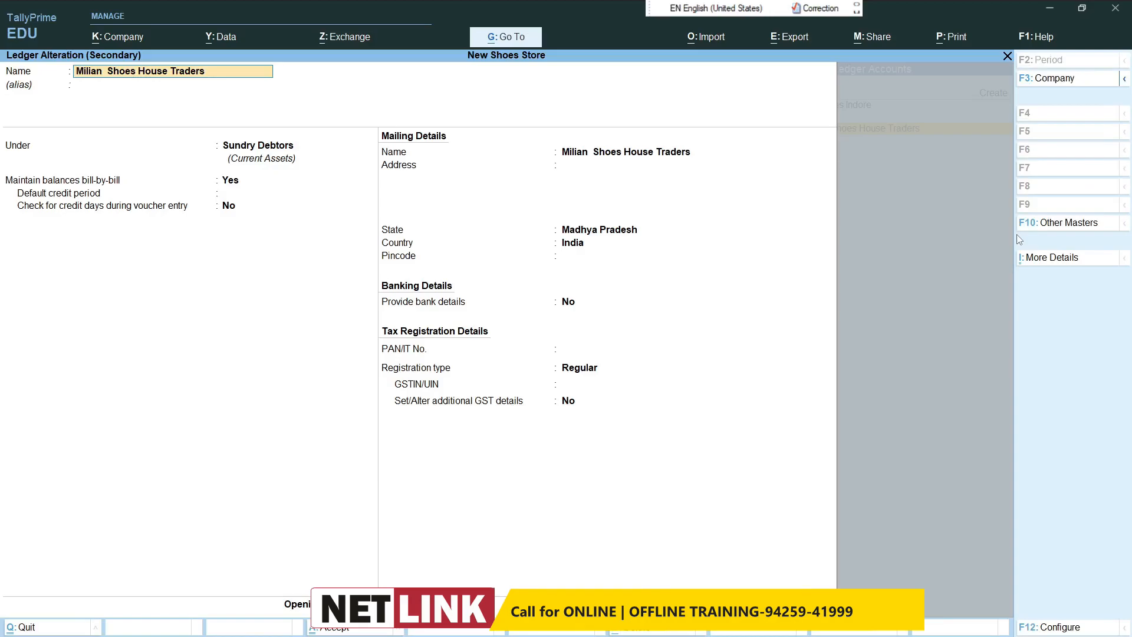
key("Return")
key("Return")
key("Return")
key("Return")
key("Return")
key("Return")
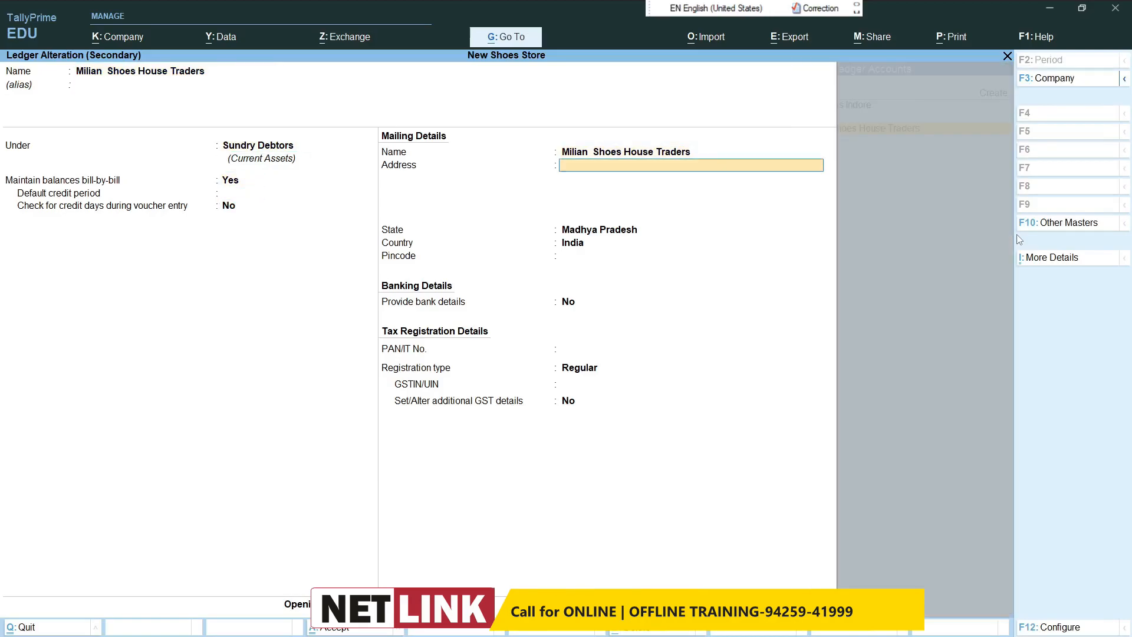
key("Return")
key("Return")
key("Return")
key("BackSpace")
key("BackSpace")
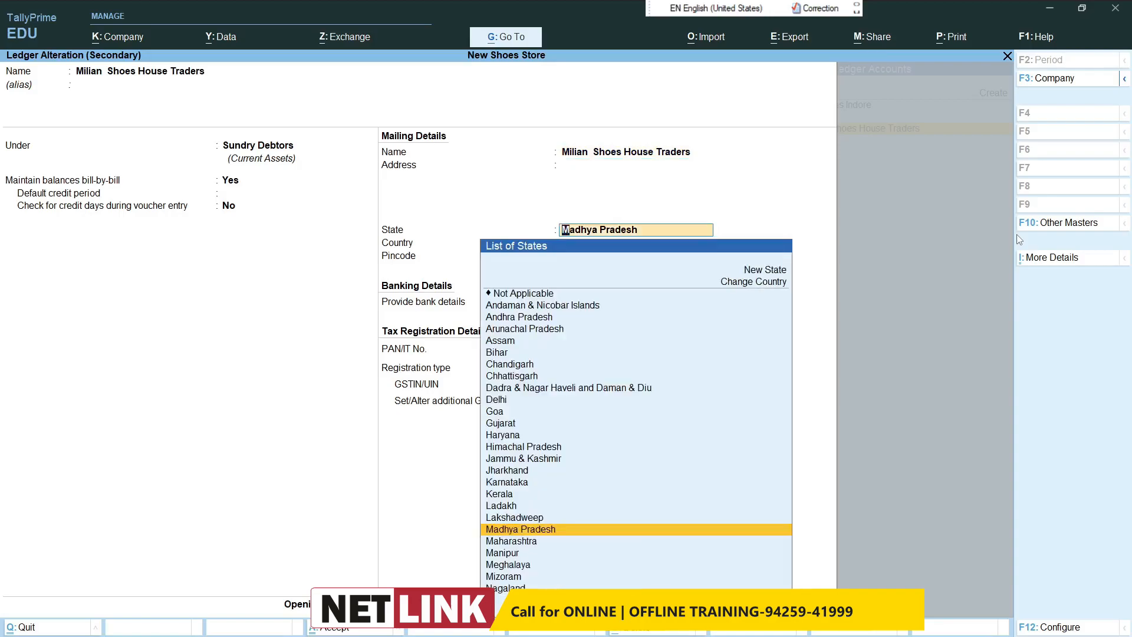
type("Gu")
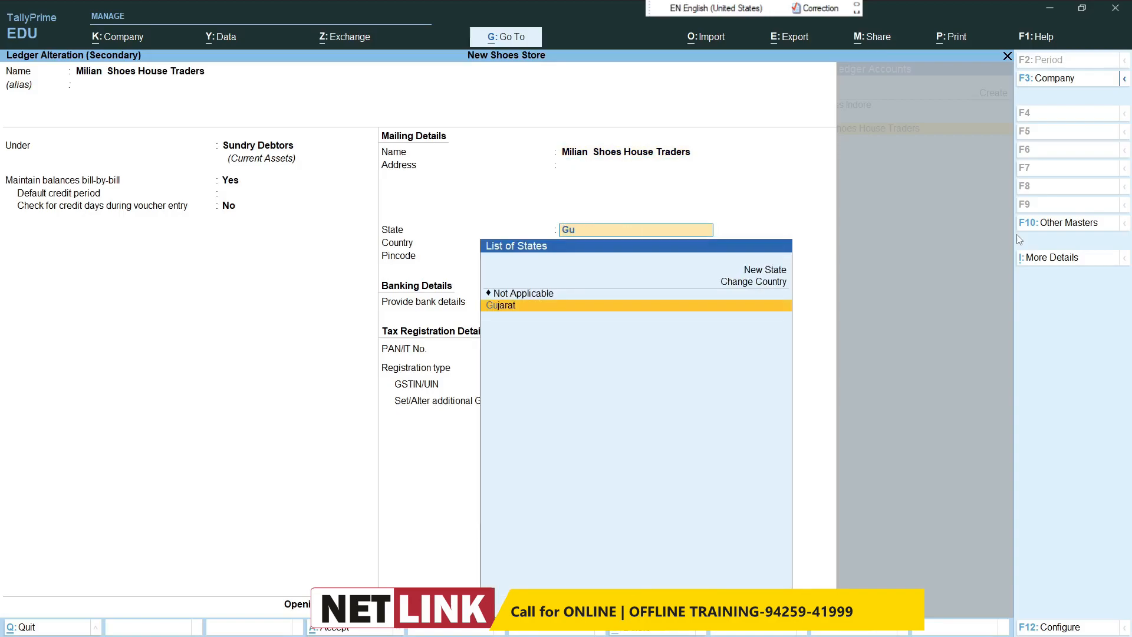
key("Return")
key("Return")
key("ctrl+a")
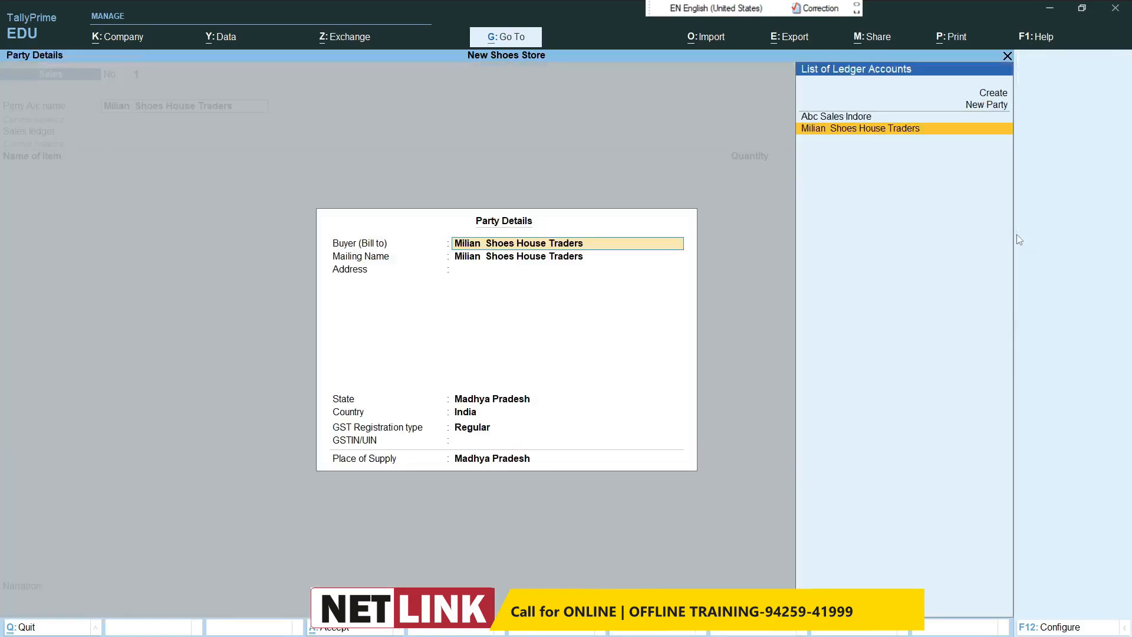
key("ctrl+a")
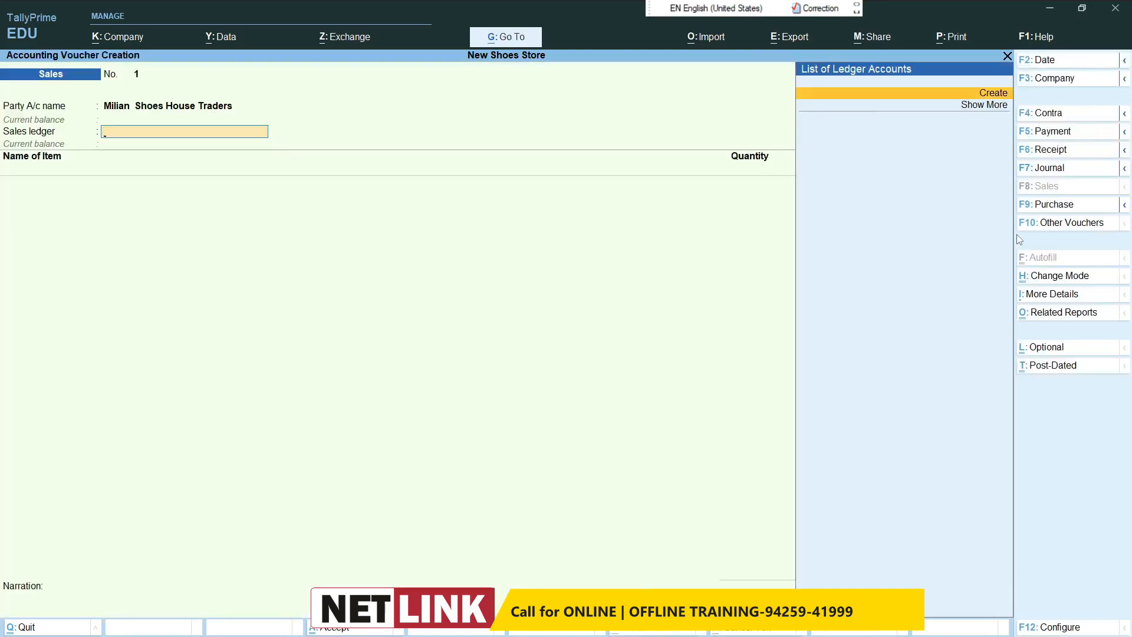
Step: Create a ledger named Sales under Sales Accounts with Goods as the type of supply, and use it as the sales ledger
key("Return")
type("Sales")
key("Return")
type("Sa")
key("Return")
key("Return")
key("Return")
key("Return")
key("Return")
key("Return")
key("Return")
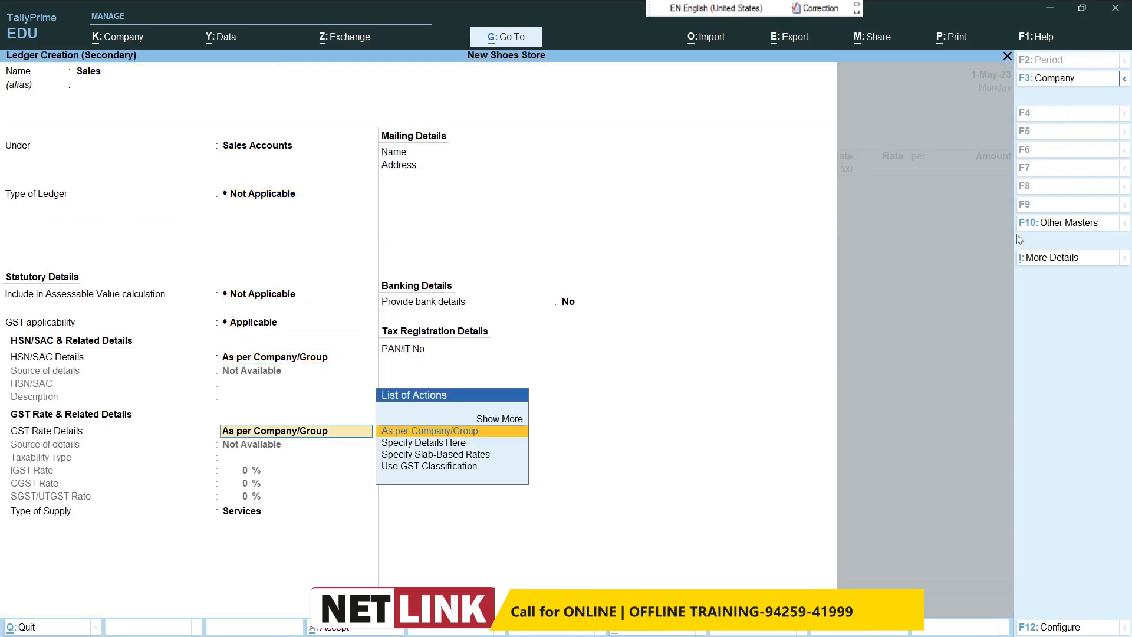
key("BackSpace")
type("G")
key("Return")
key("ctrl+a")
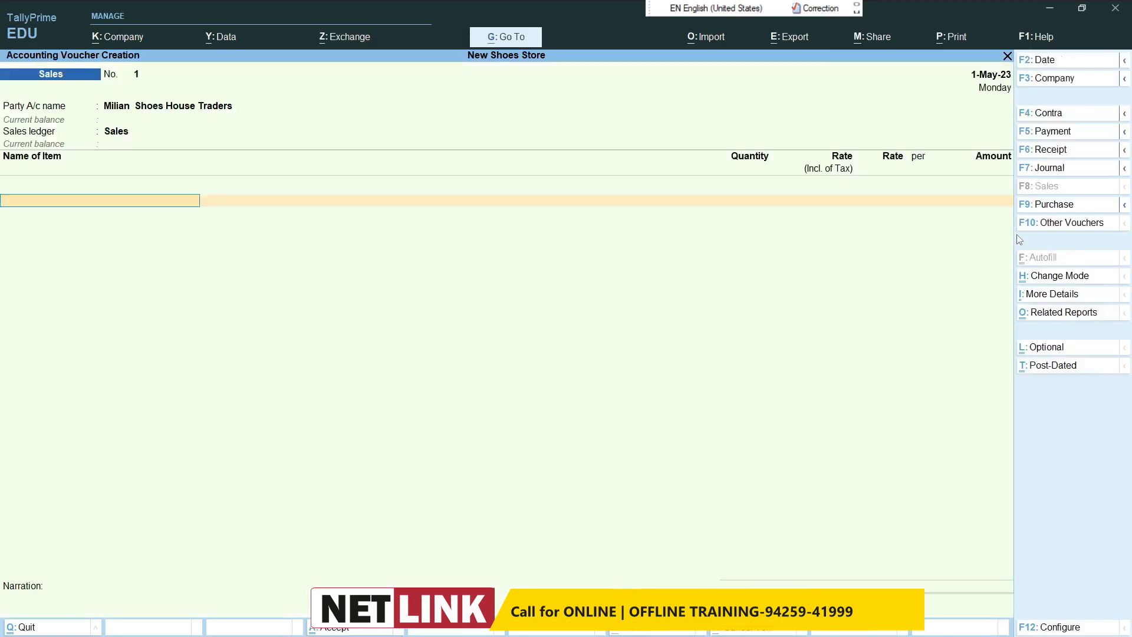
Step: Add Bata Shoes to the sales voucher with a quantity of 25 pcs at a tax-inclusive rate of 2,300
type("Ba")
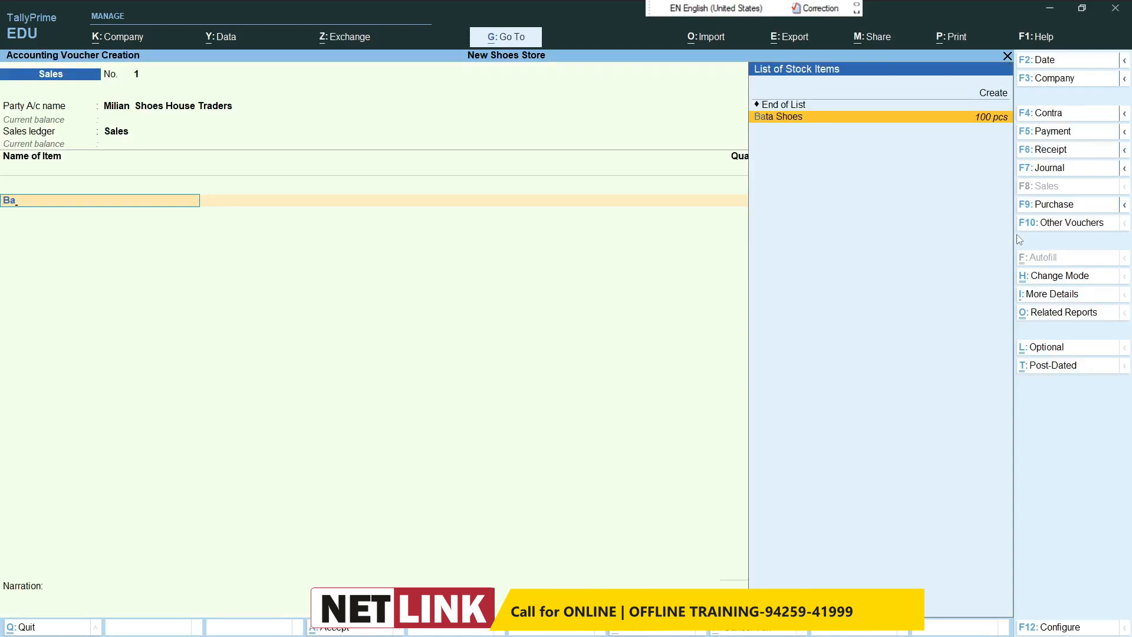
key("Return")
type("25")
key("Return")
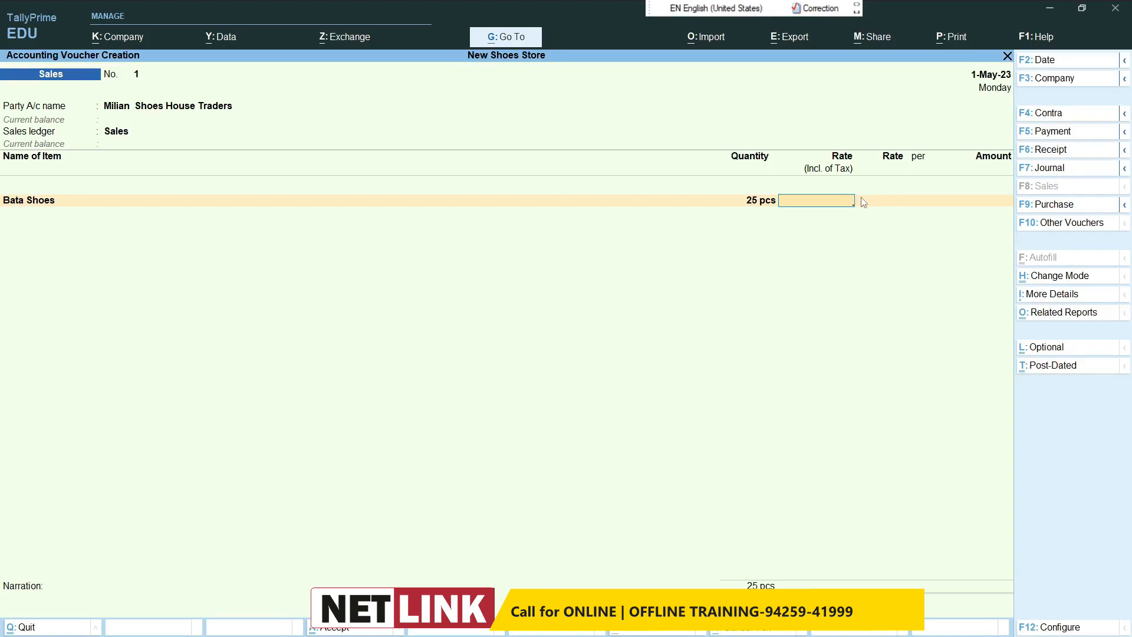
type("300")
key("Return")
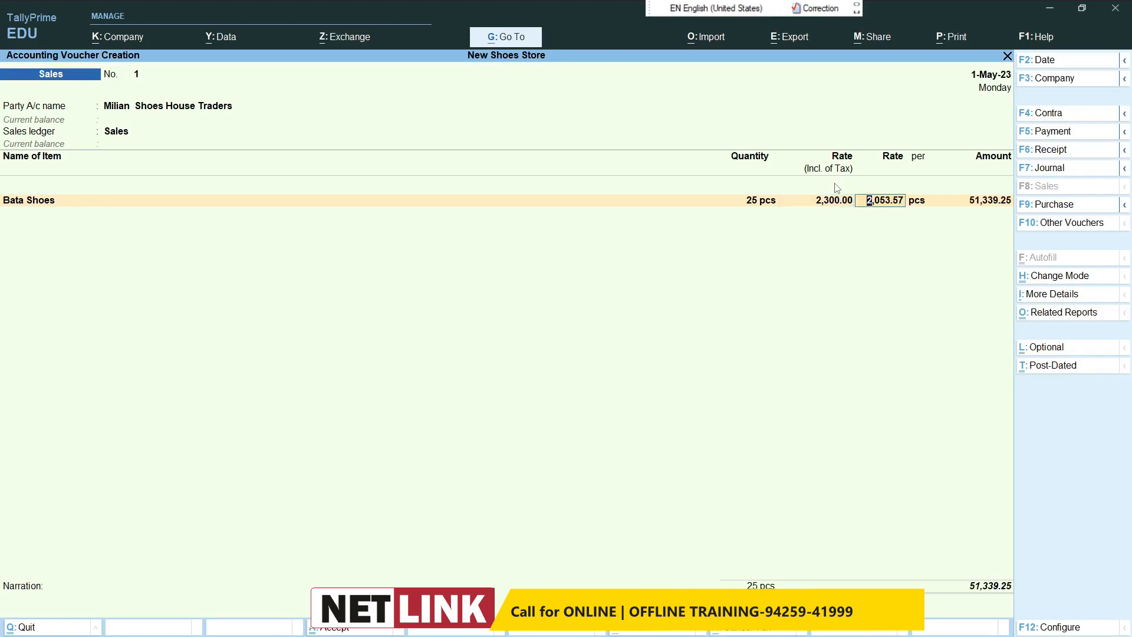
key("Return")
key("Return")
key("Return")
key("Return")
key("Return")
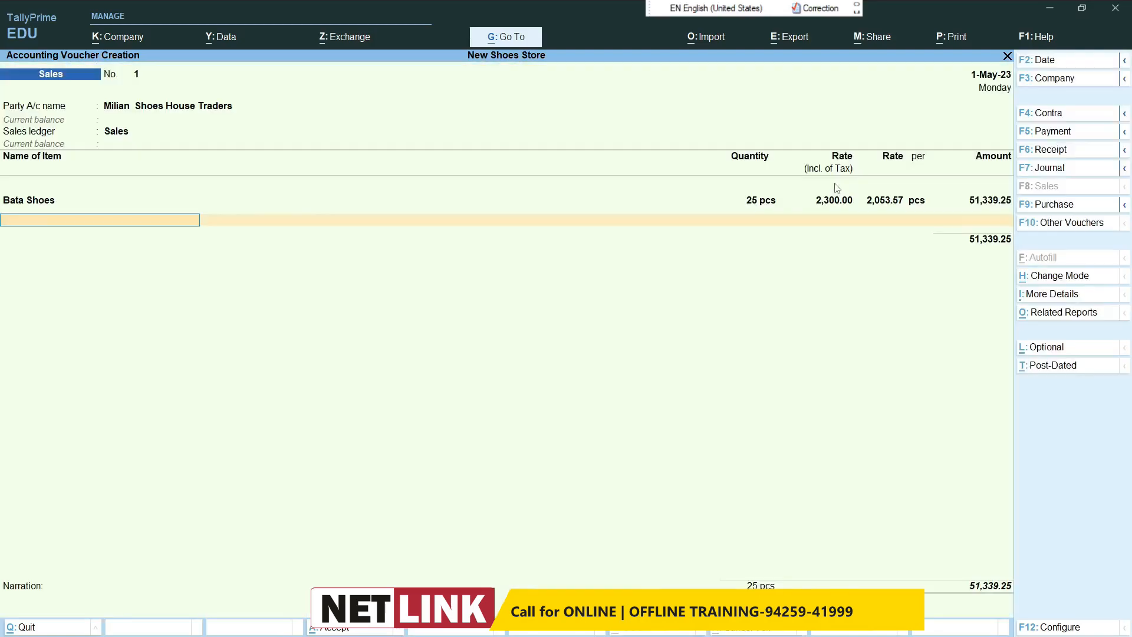
Step: Add Rebook Shoes to the sales voucher with a quantity of 25 pcs at a tax-inclusive rate of 2,800
type("Re")
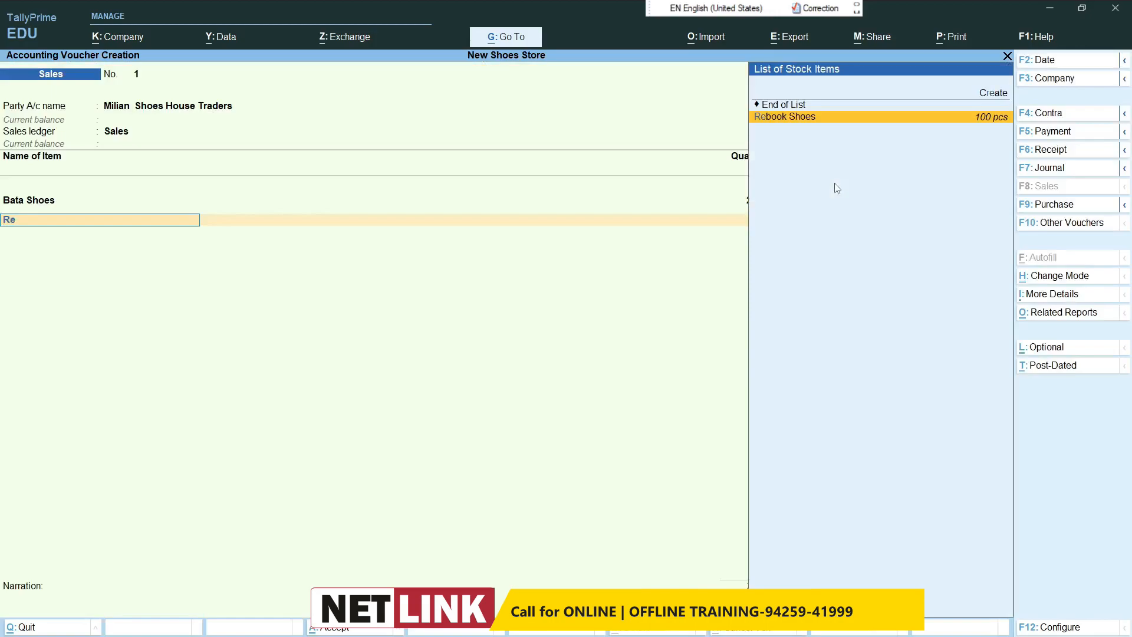
key("Return")
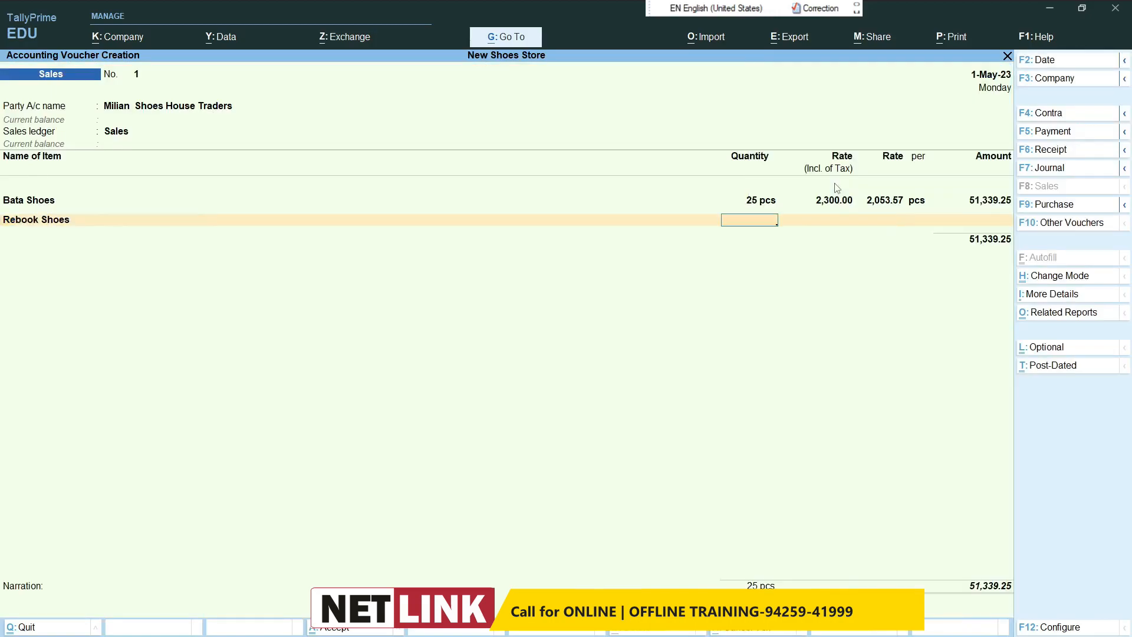
type("25")
key("Return")
type("2800")
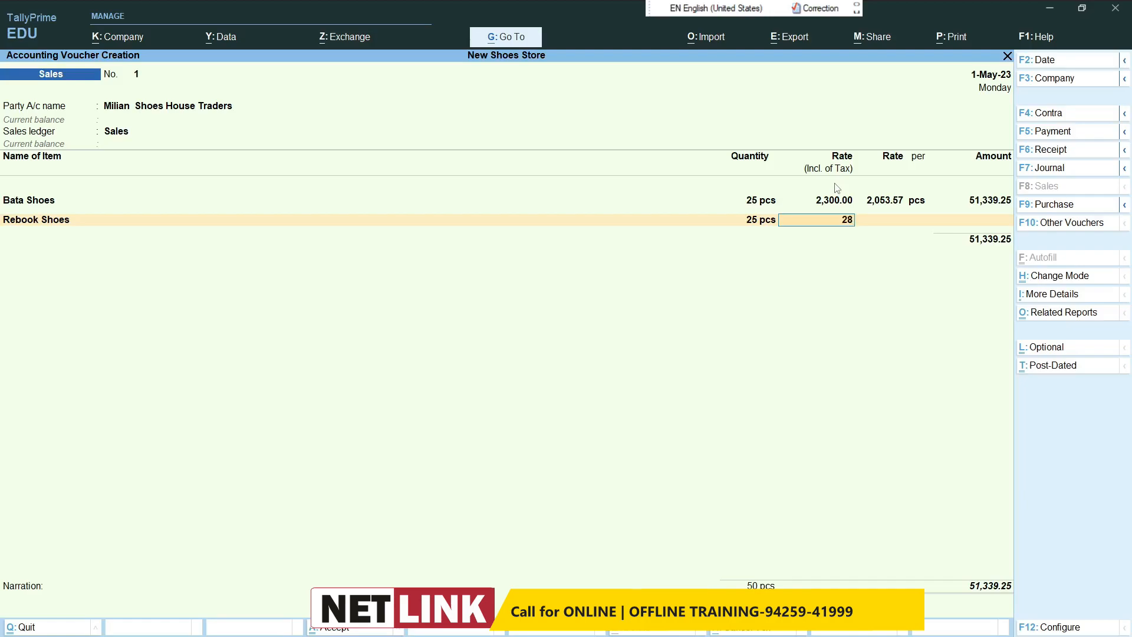
key("Return")
key("Return")
key("Return")
key("Return")
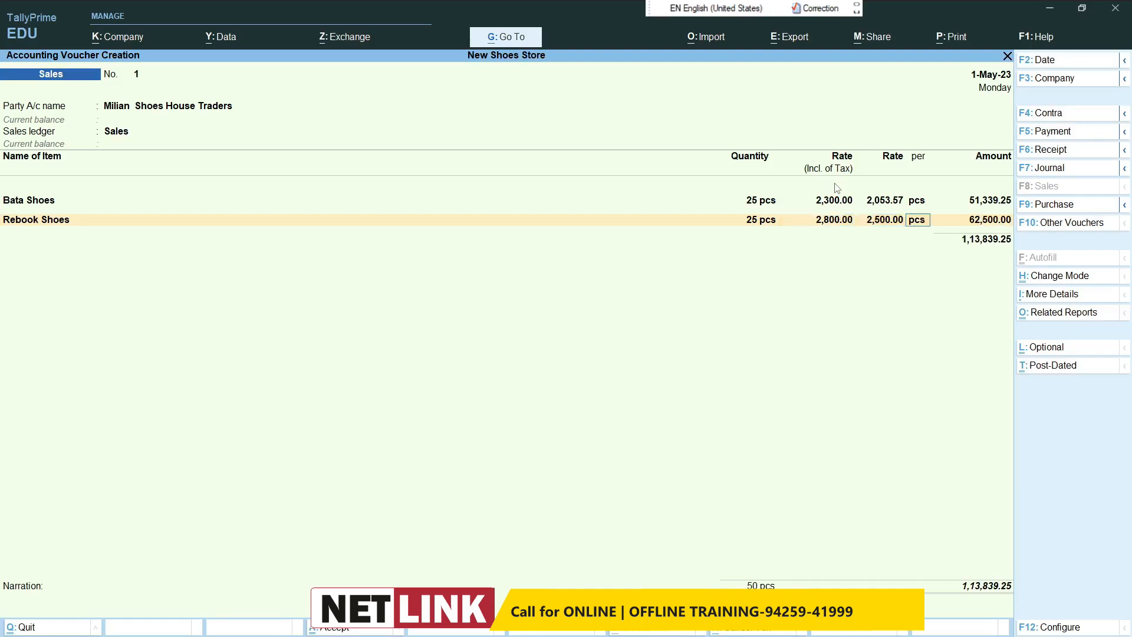
key("Return")
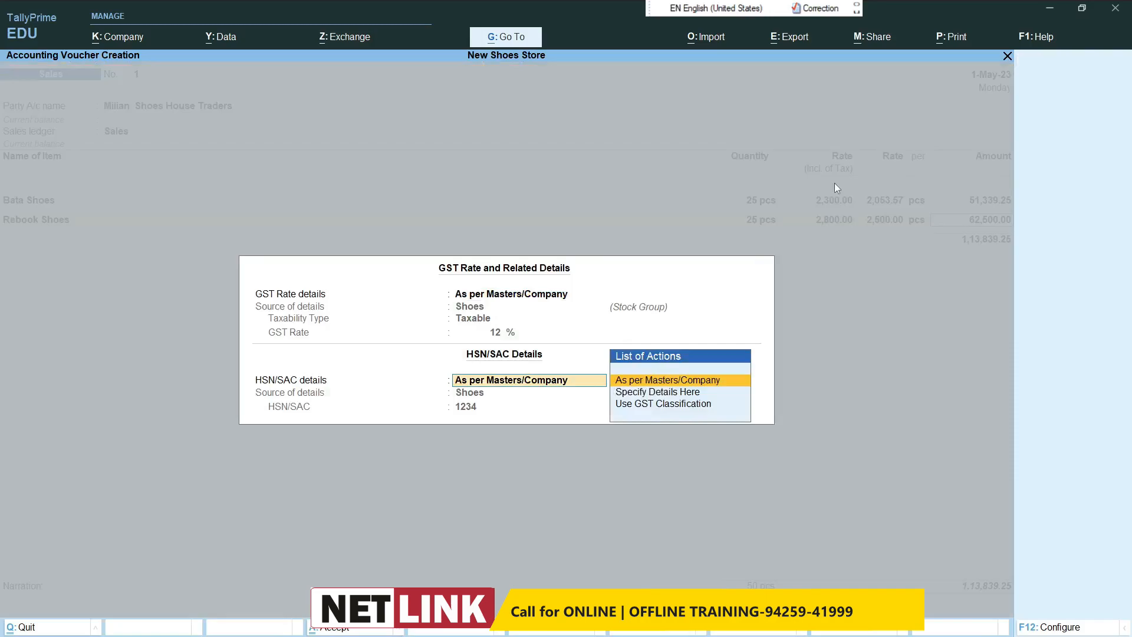
key("Return")
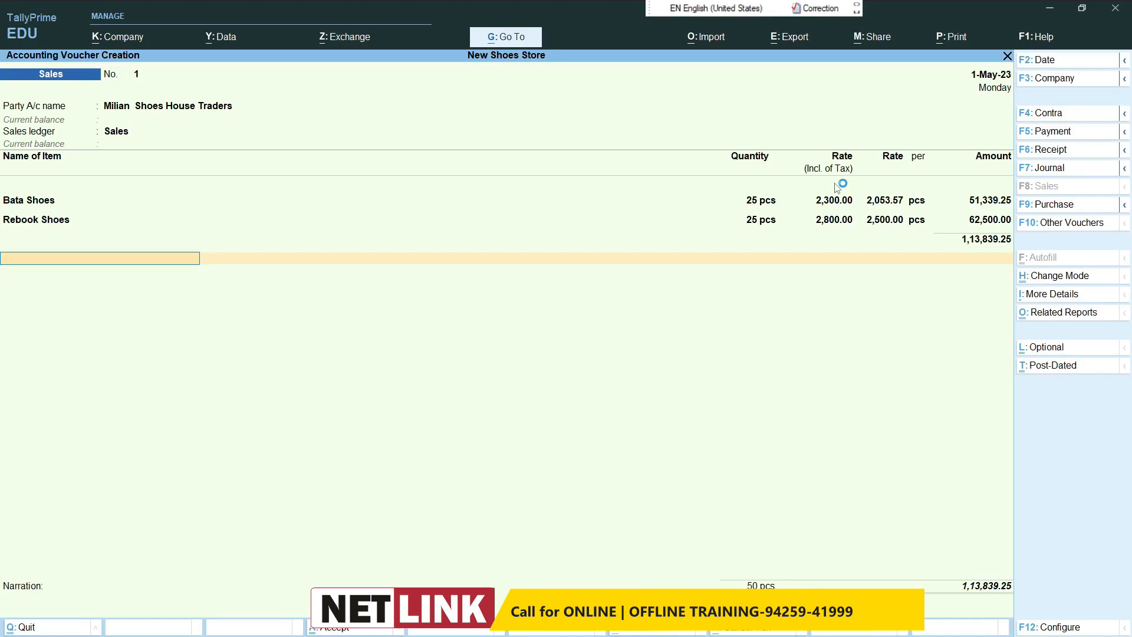
Step: Create a tax ledger named Igst under Duties & Taxes with GST as the duty type and IGST as the tax type, and add it to the voucher
type("is")
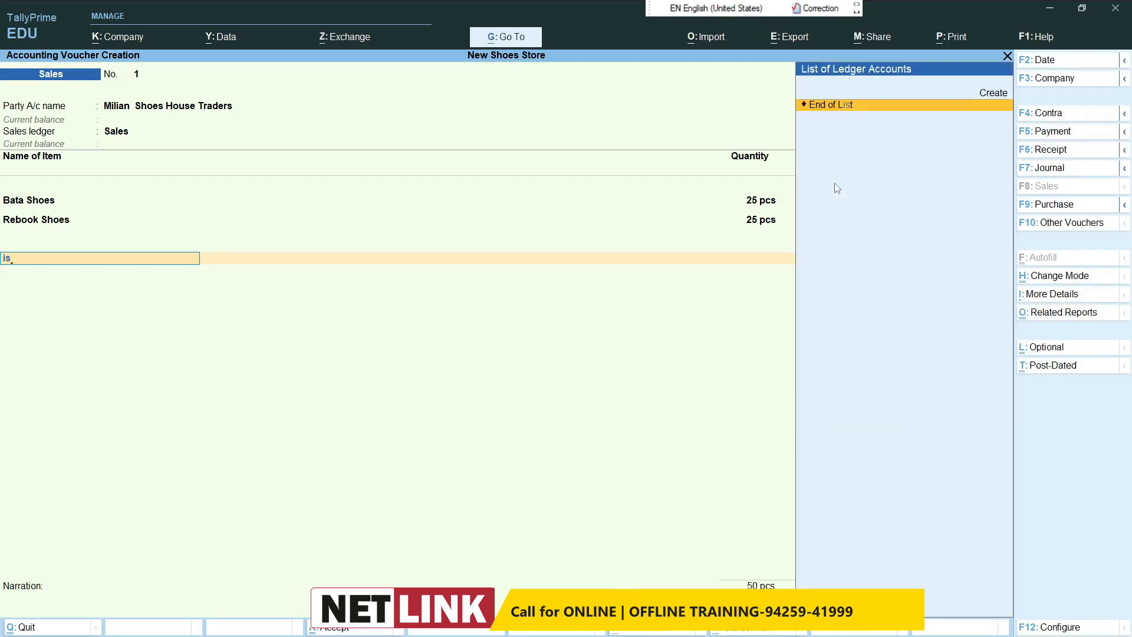
key("alt+c")
type("Igst")
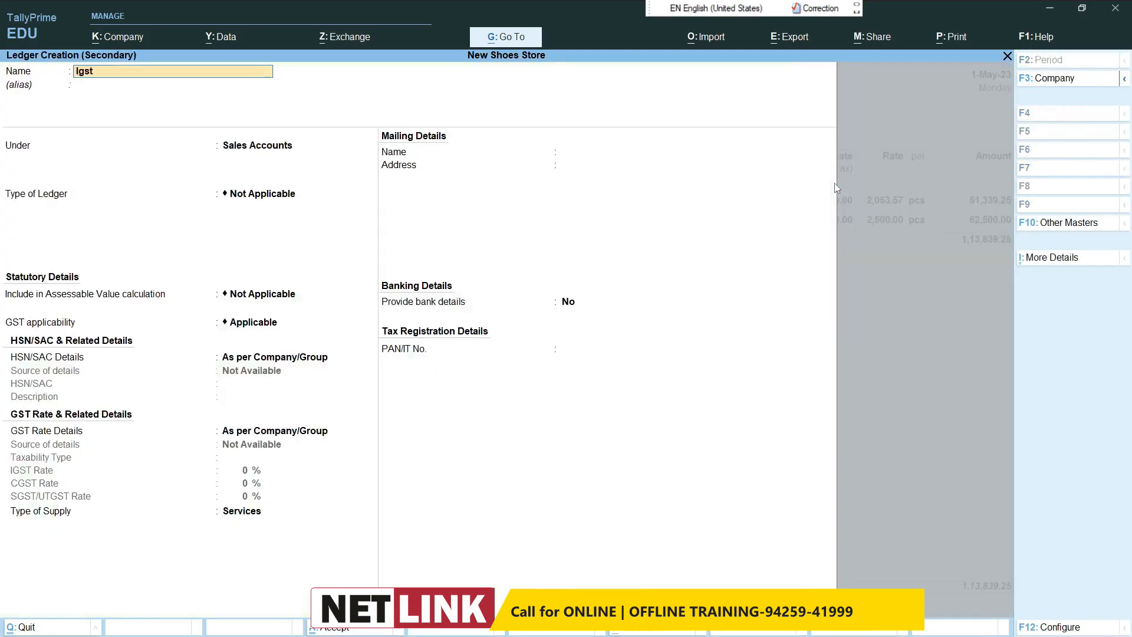
key("Return")
key("Return")
type("Du")
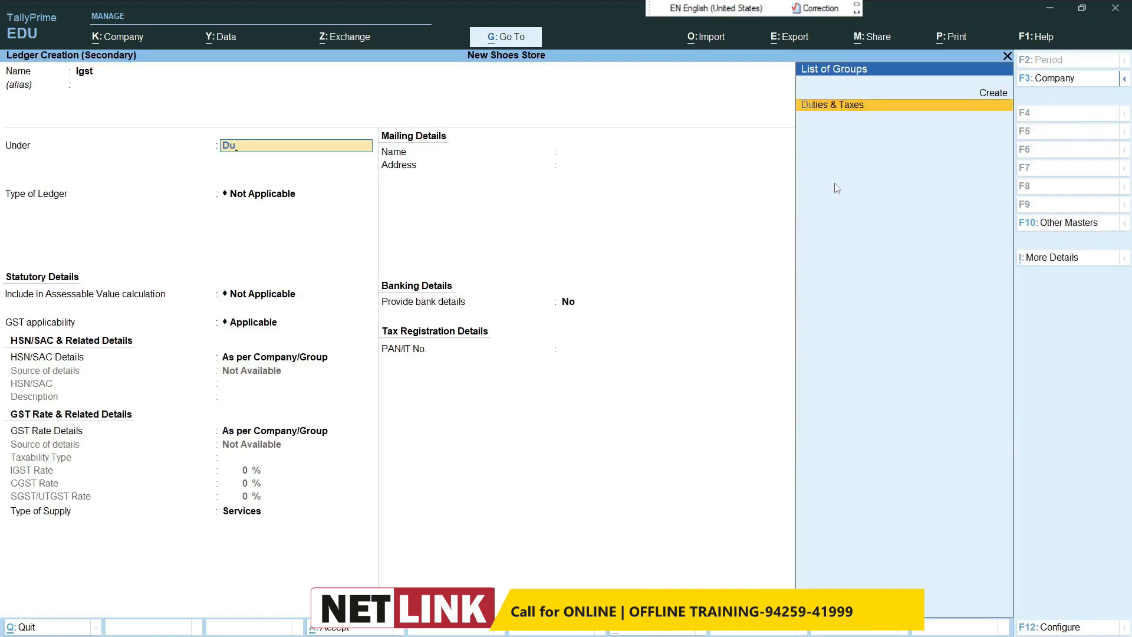
key("Return")
type("G")
key("Return")
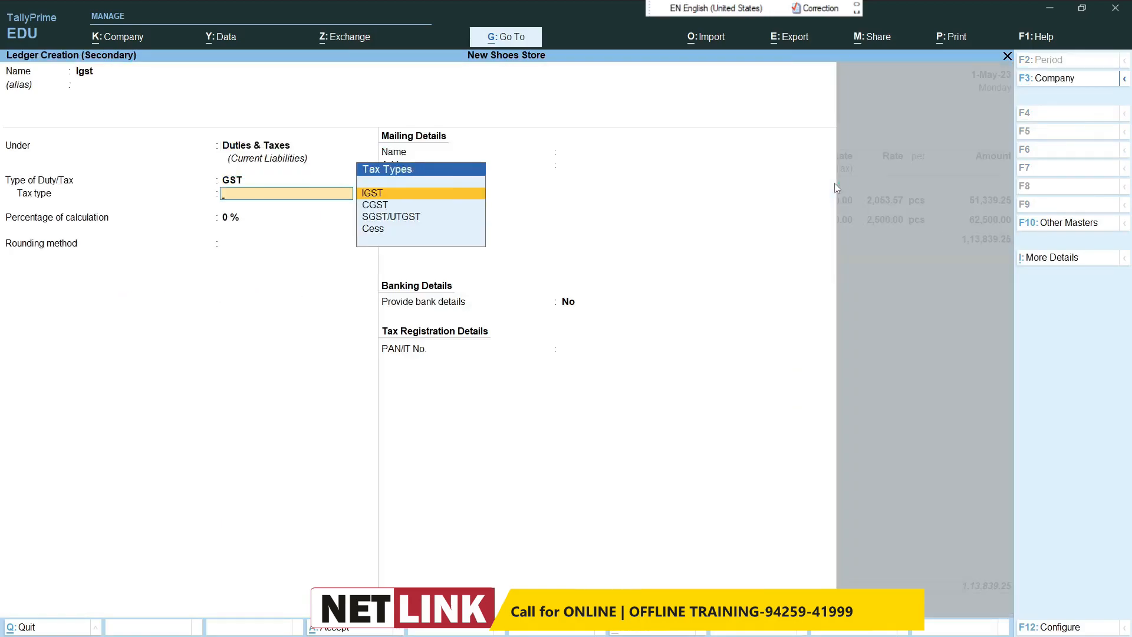
key("Return")
key("BackSpace")
key("Return")
key("Return")
key("Return")
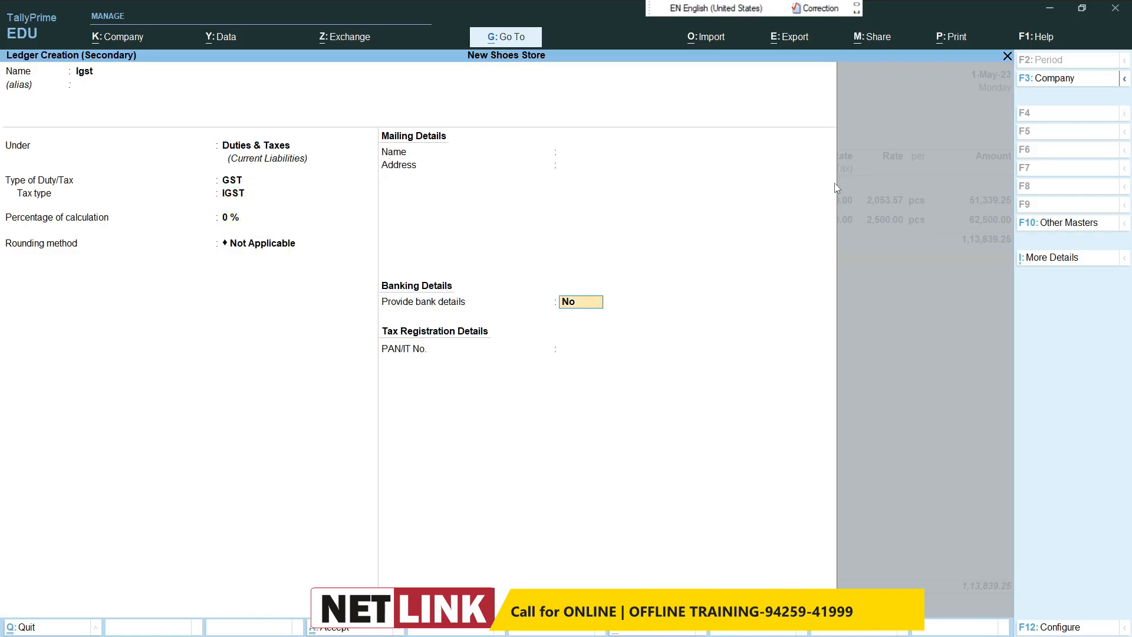
key("ctrl+a")
Step: Reopen the Igst ledger from the voucher and check its group, duty type and tax type
key("BackSpace")
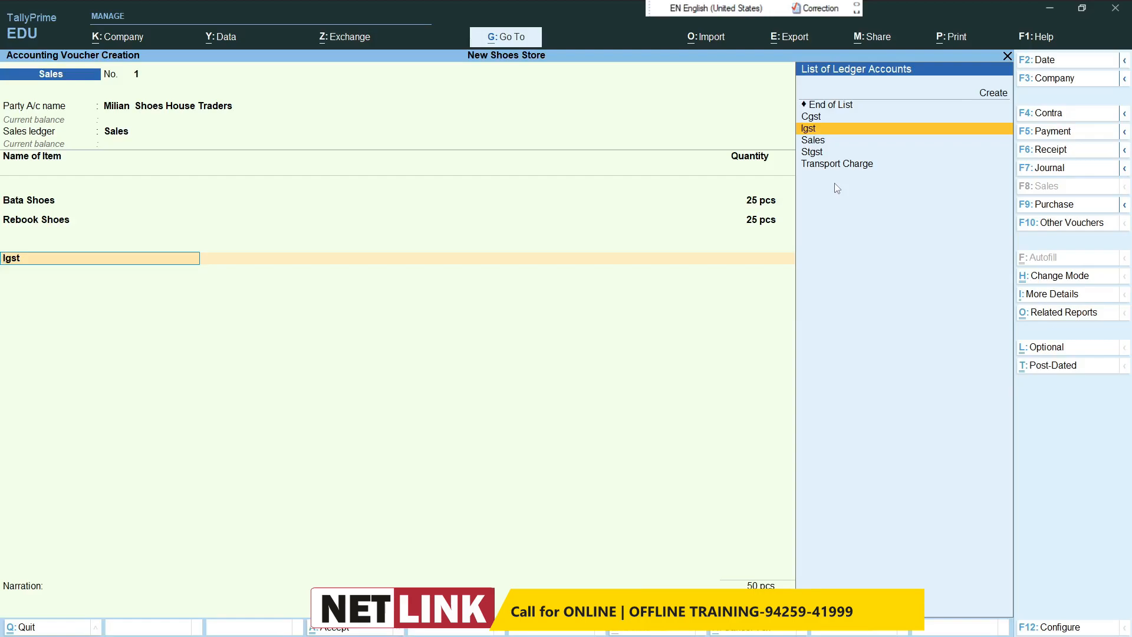
key("ctrl+Return")
key("Return")
key("Return")
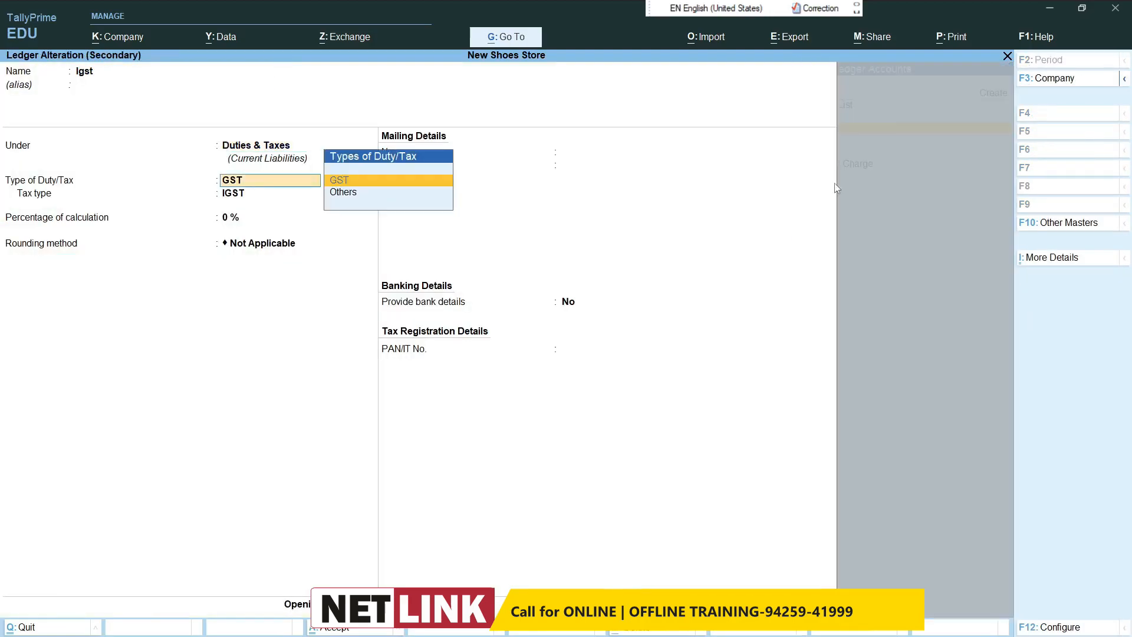
key("Return")
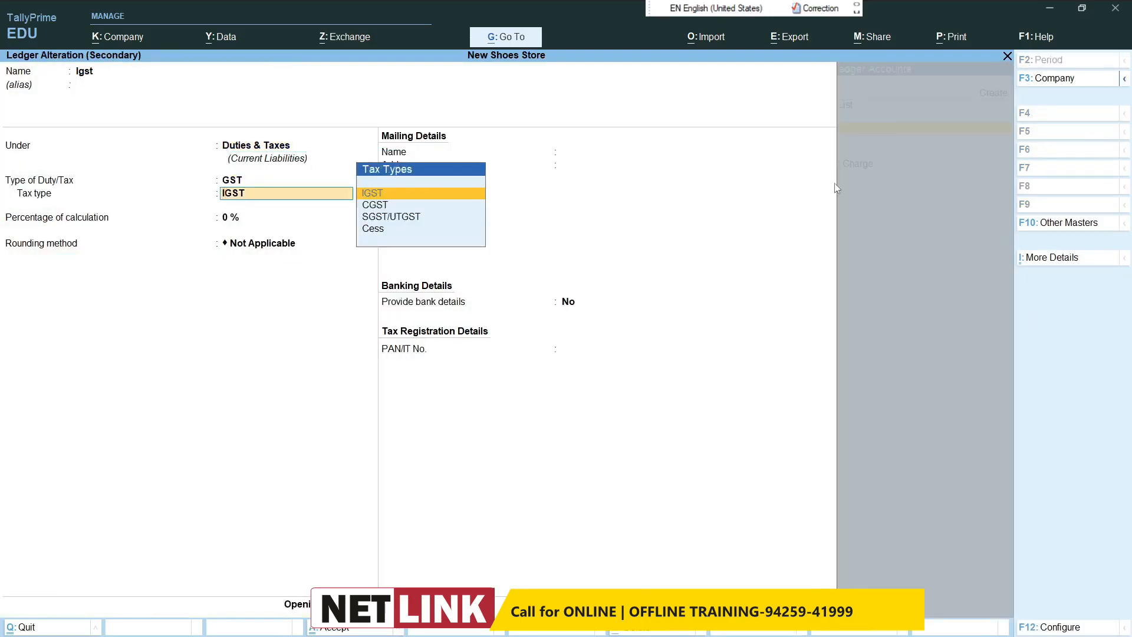
key("Return")
key("Return")
key("Return")
key("Return")
key("Return")
key("Return")
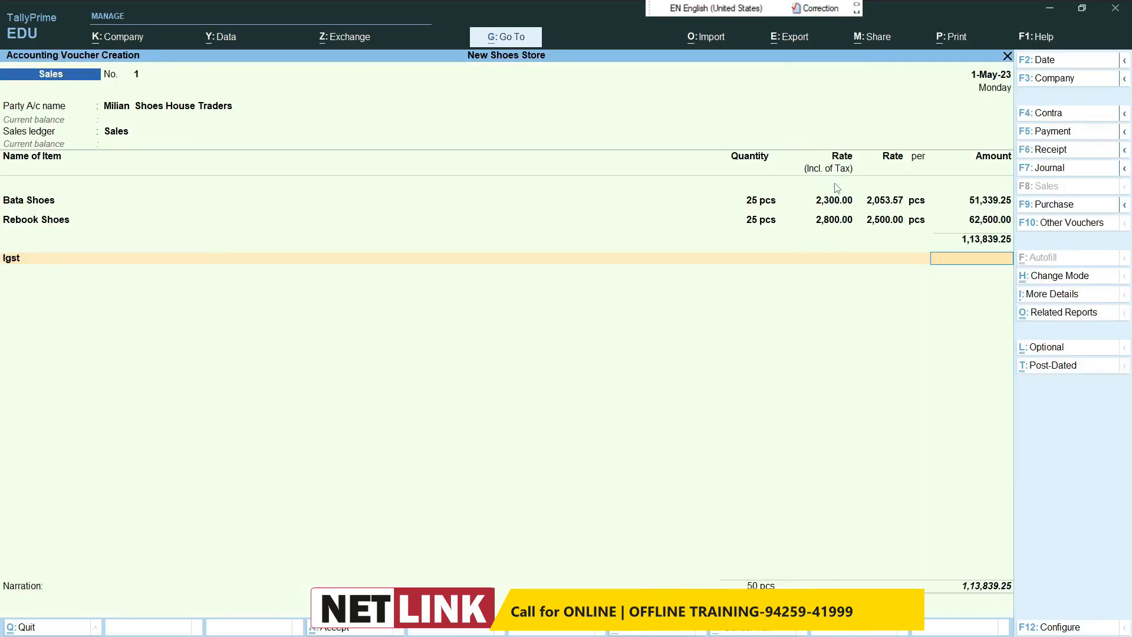
Step: Reopen the Milian Shoes House Traders ledger from the sales voucher's party field and enter its postal code, keeping the state as Gujarat
key("BackSpace")
key("BackSpace")
key("BackSpace")
key("BackSpace")
key("BackSpace")
key("BackSpace")
key("BackSpace")
key("BackSpace")
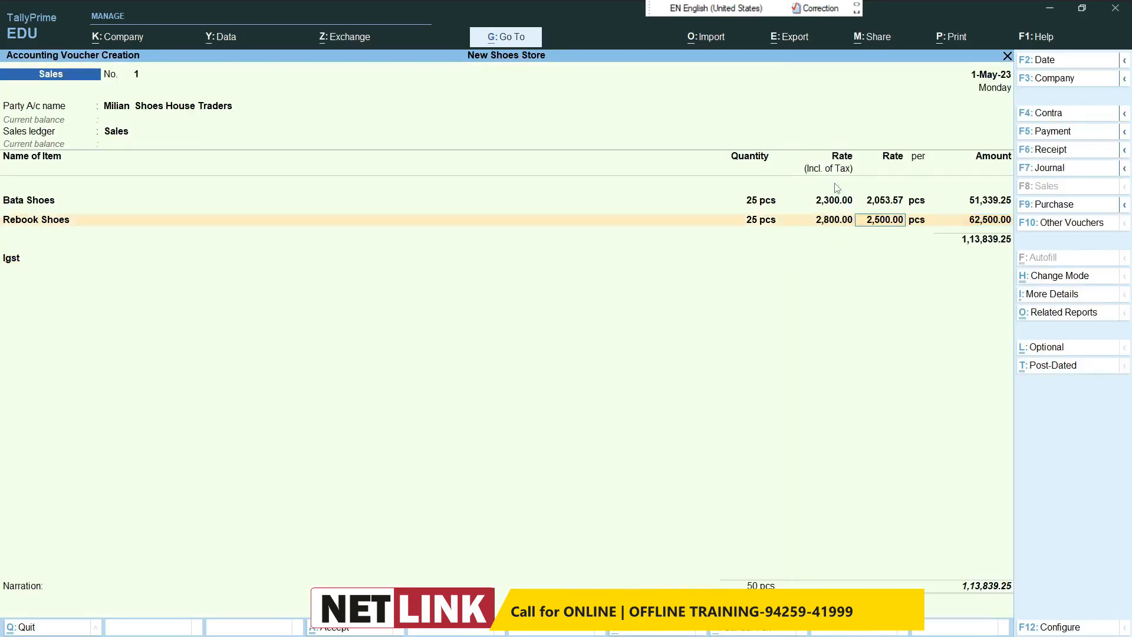
key("BackSpace")
key("BackSpace")
key("BackSpace")
key("BackSpace")
key("BackSpace")
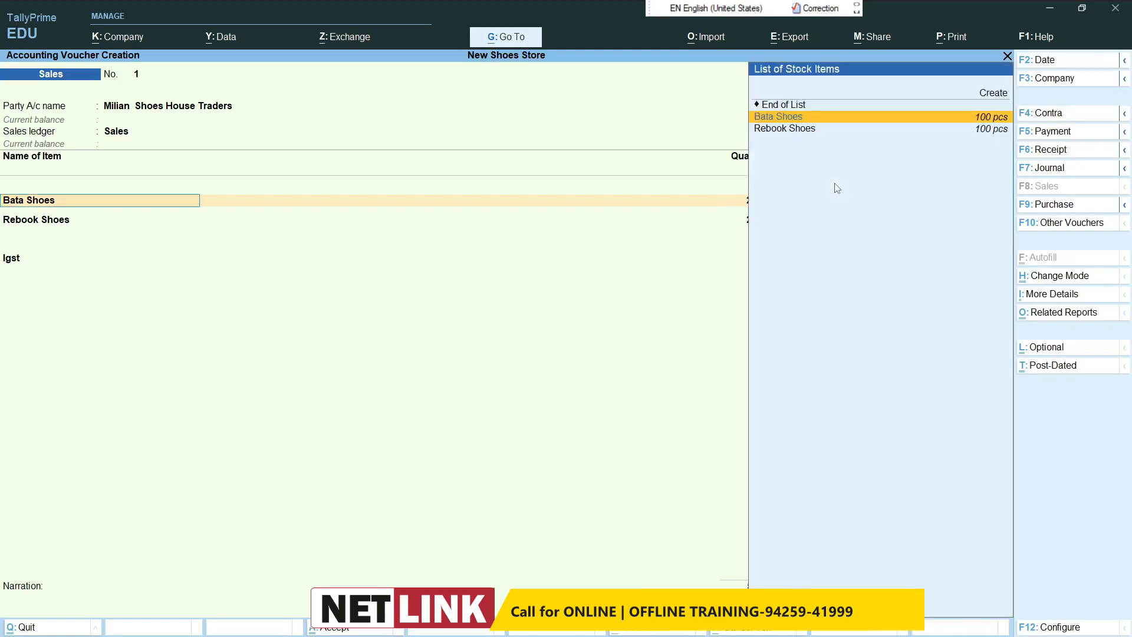
key("ctrl+Return")
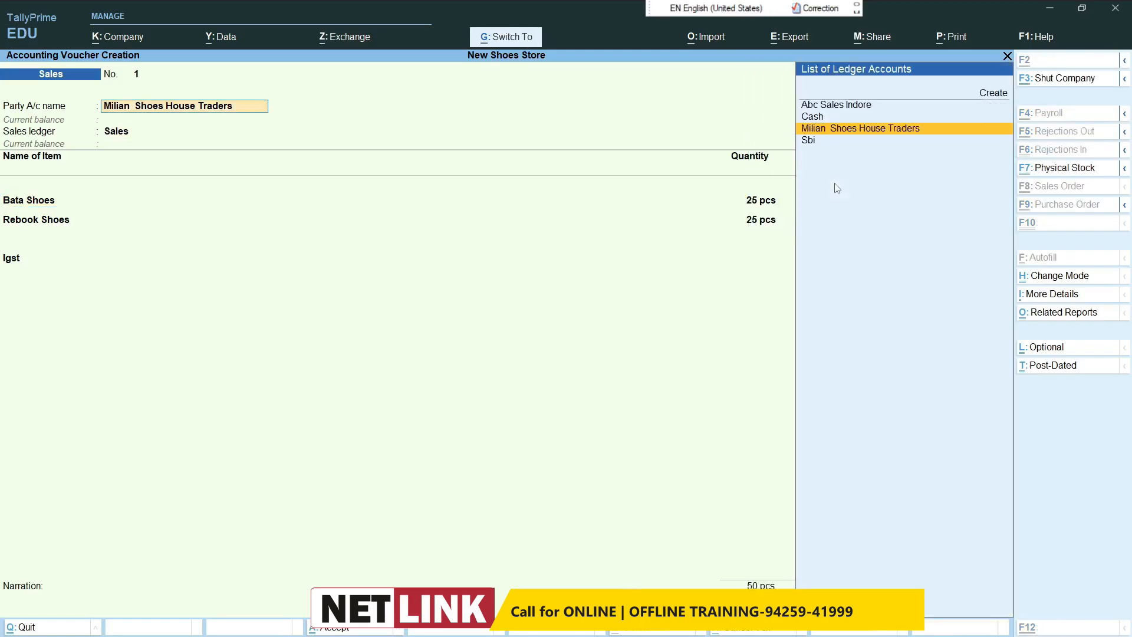
key("Return")
key("Return")
key("Return")
key("Return")
key("Return")
key("Return")
key("Return")
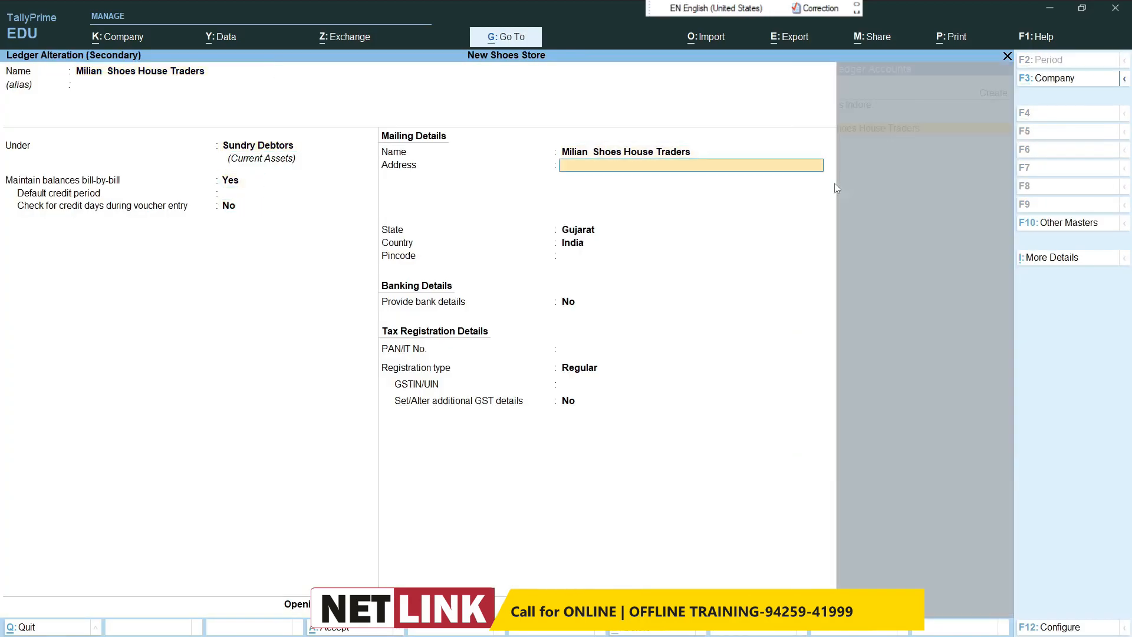
key("Return")
key("BackSpace")
type("450001")
key("Return")
key("Return")
key("Return")
key("Return")
key("Return")
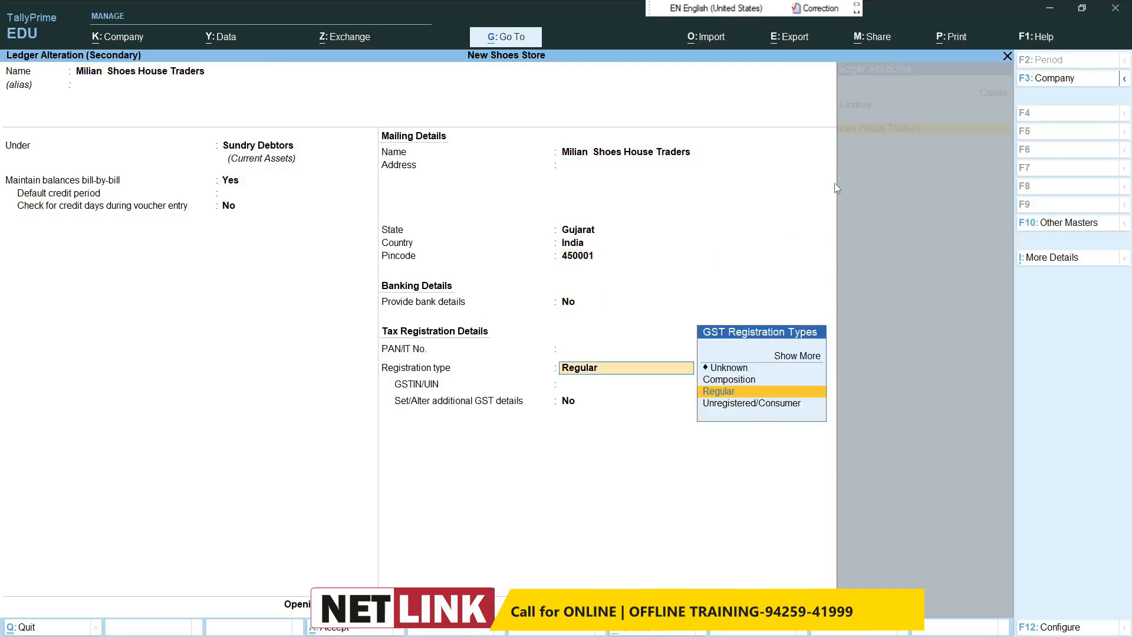
key("Return")
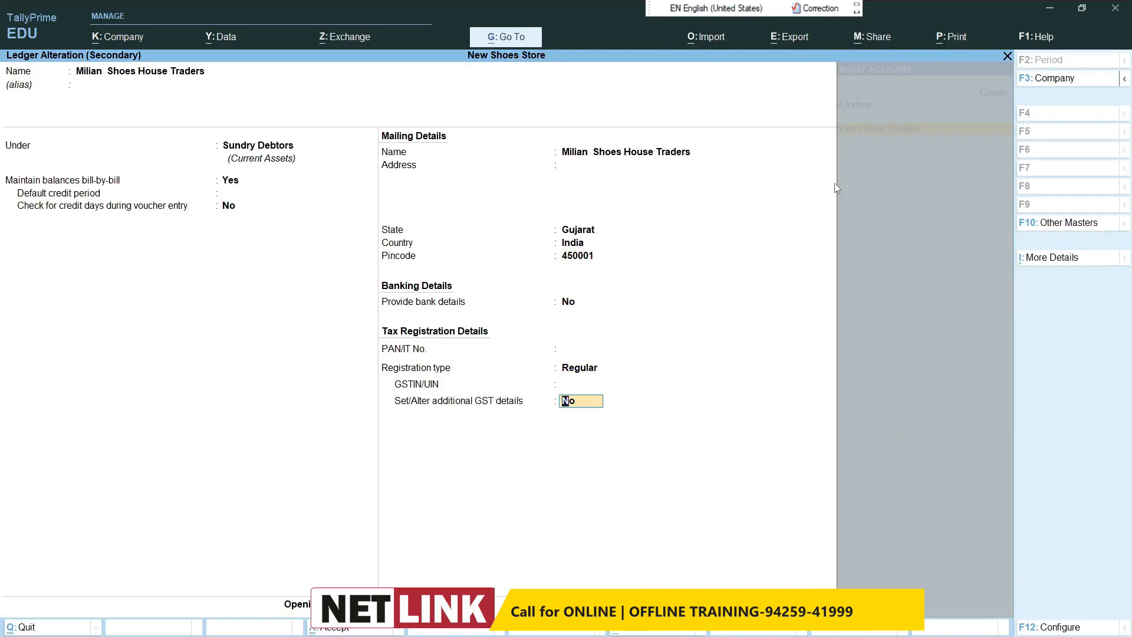
key("Return")
key("Return")
key("Return")
key("Return")
key("Return")
key("Return")
key("Return")
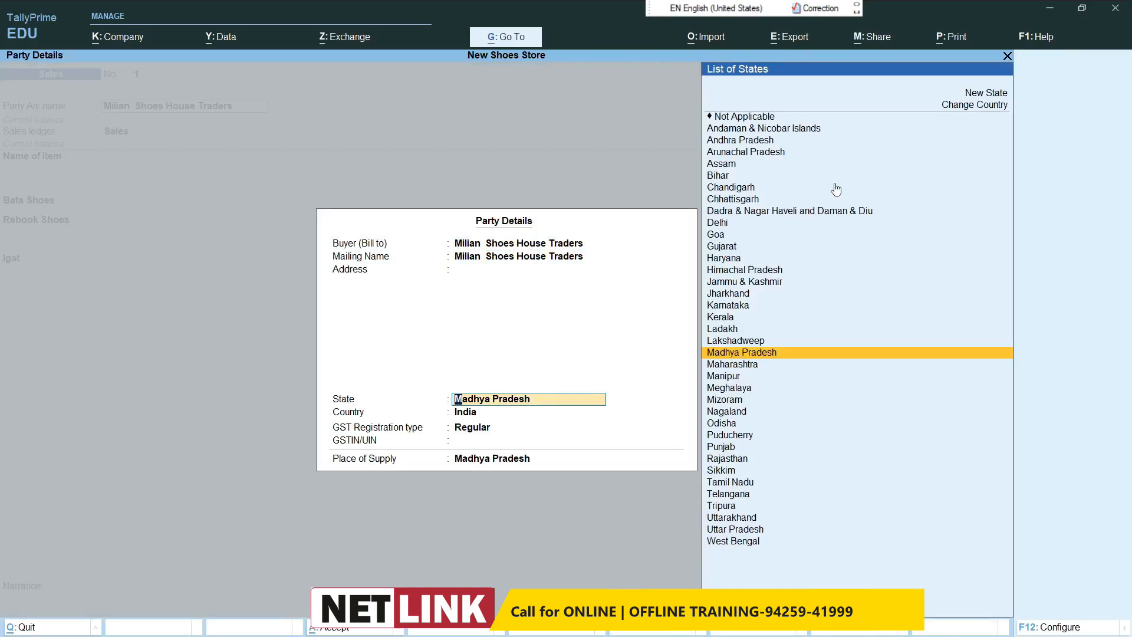
Step: Set the buyer's state to Gujarat in the sales voucher's party details
type("Guj")
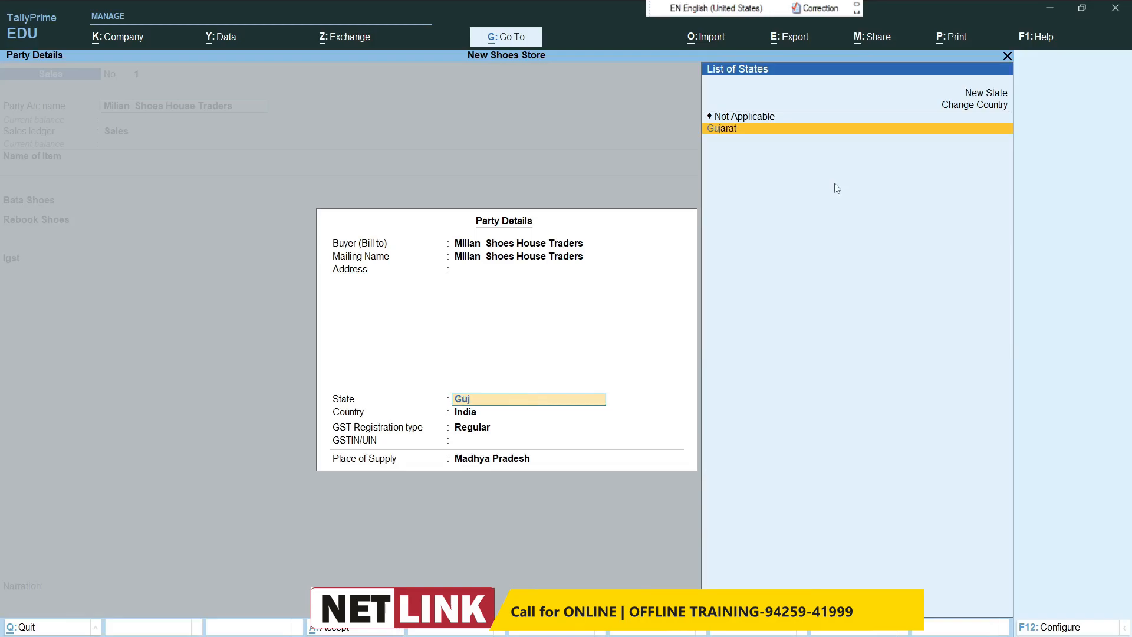
key("Return")
key("Return")
key("Return")
key("Return")
key("Return")
key("Return")
key("Return")
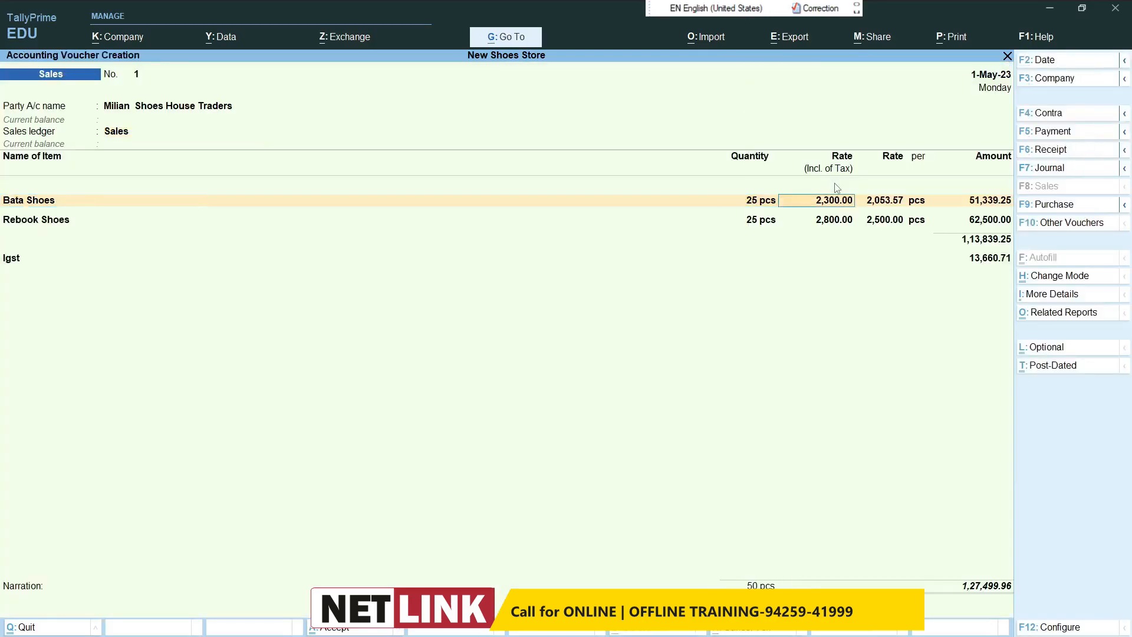
Step: Keep the GST rate and HSN/SAC details as per Masters/Company for the Bata Shoes and Rebook Shoes lines
key("Return")
key("Return")
key("Return")
key("Return")
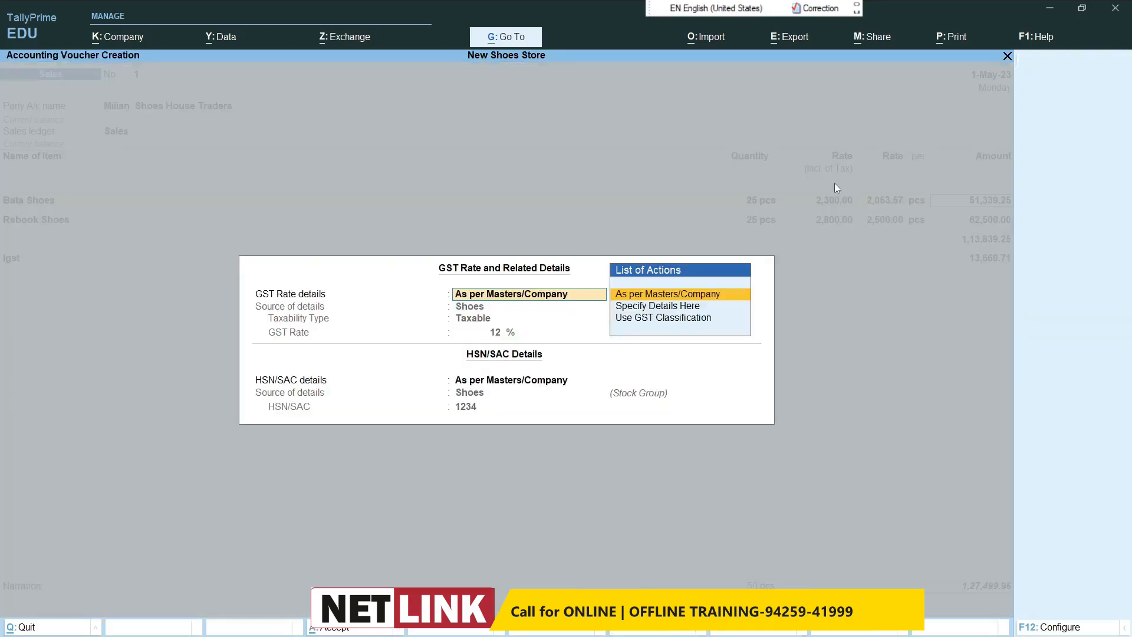
key("Return")
key("Return")
key("Return")
key("Return")
key("Return")
key("Return")
key("Return")
key("Return")
key("Return")
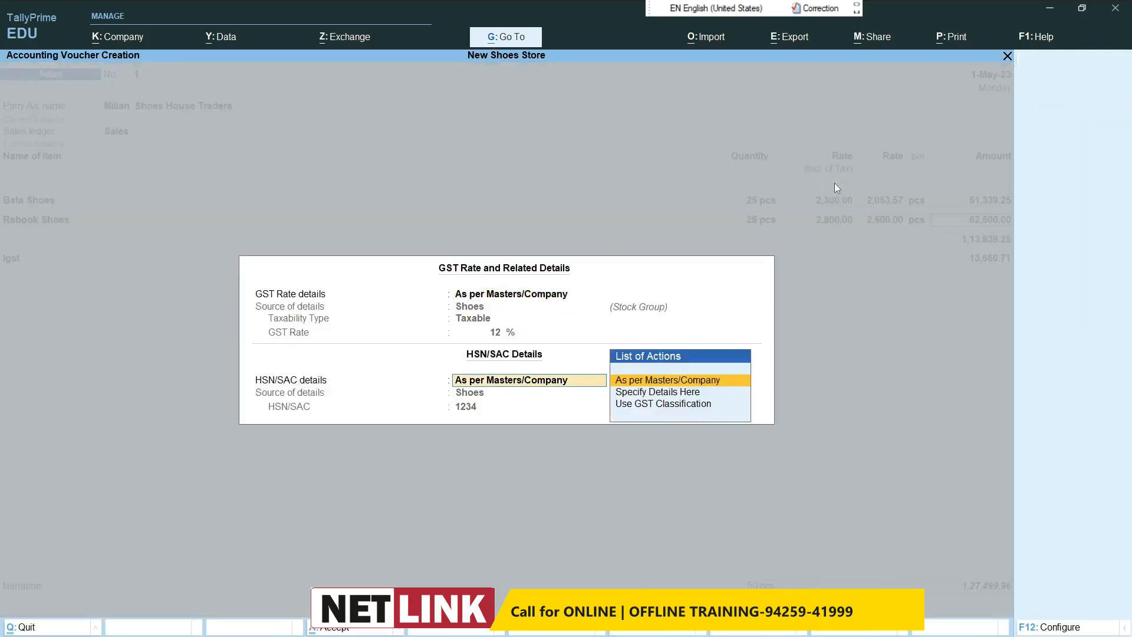
key("Return")
key("Return")
Step: Accept the Igst line and save the sales voucher without a narration
key("Return")
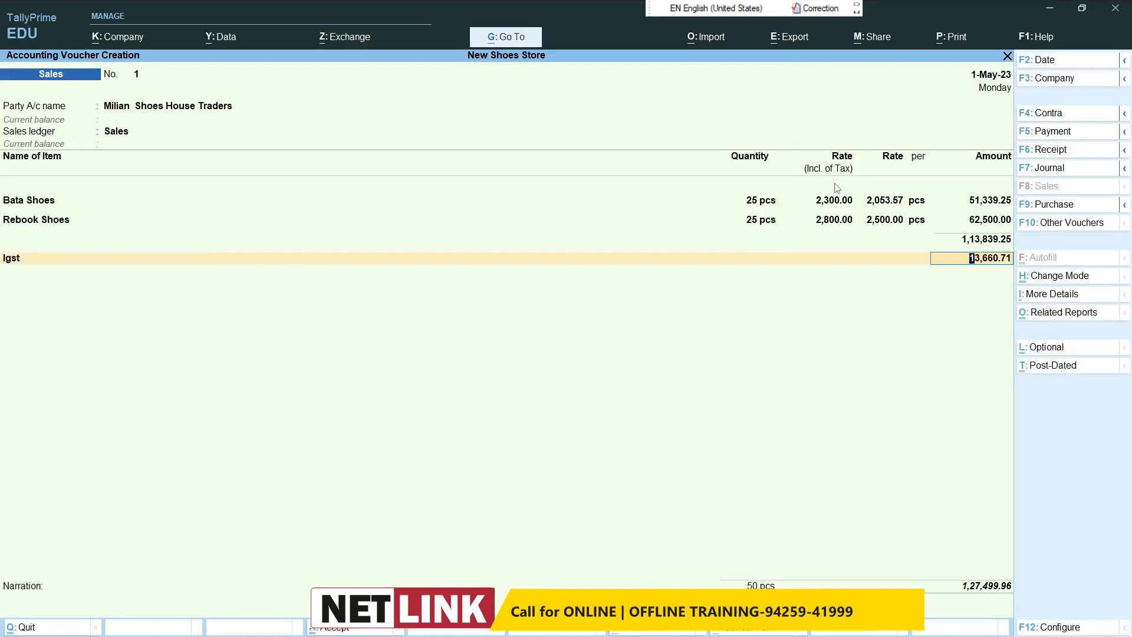
key("Return")
key("Return")
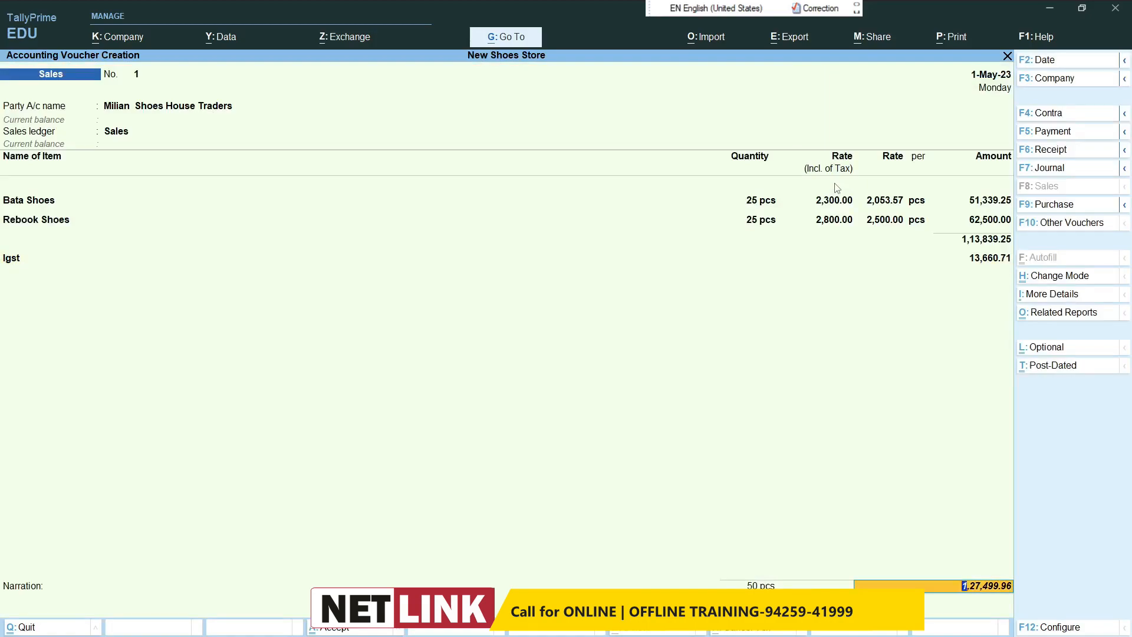
key("Return")
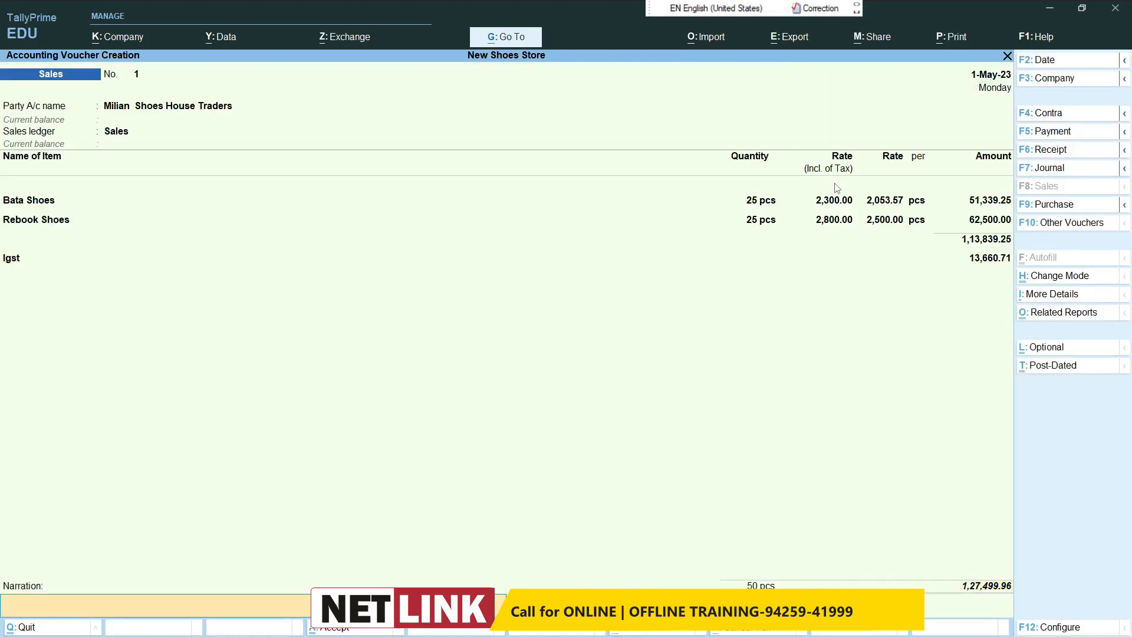
key("Return")
key("Return")
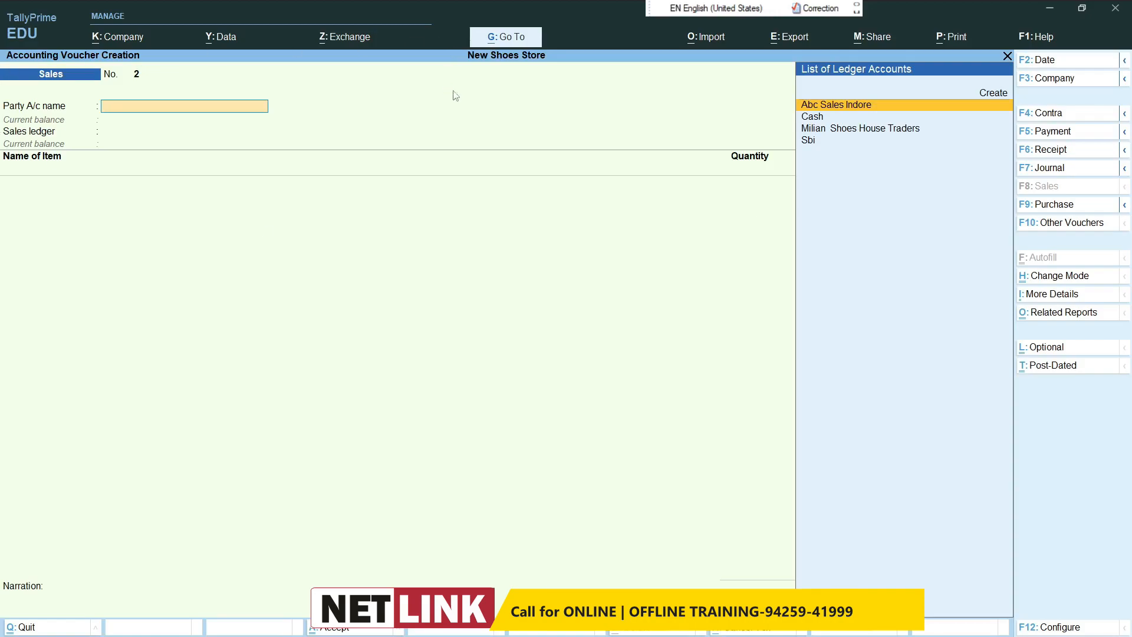
Step: Start a receipt voucher and credit Milian Shoes House Traders with 2,00,000
left_click(1051, 150)
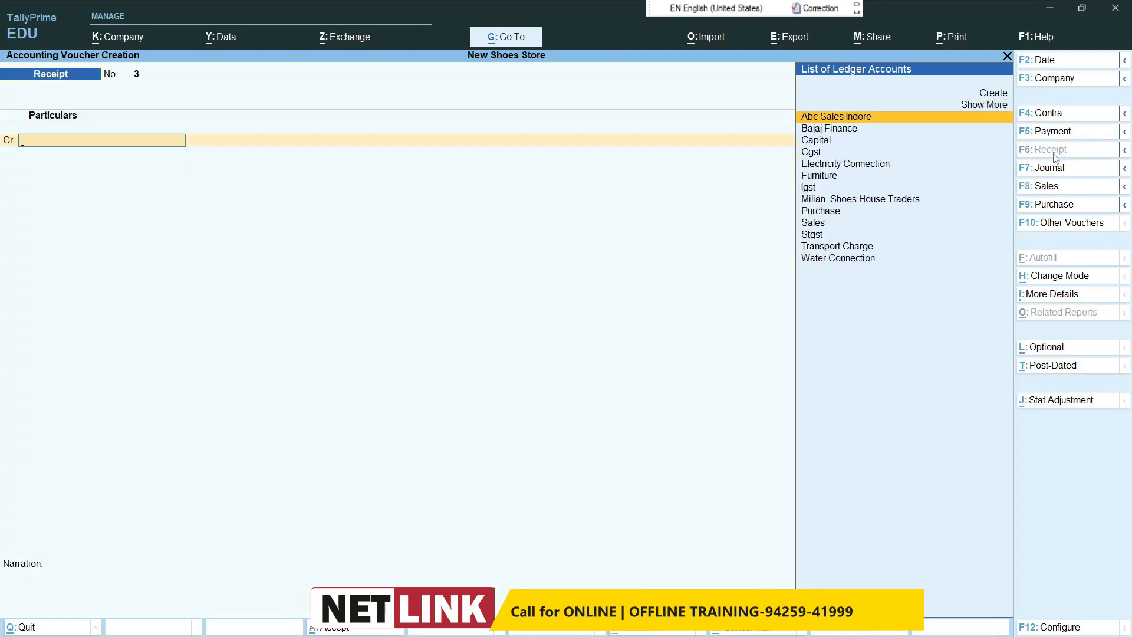
type("Mi")
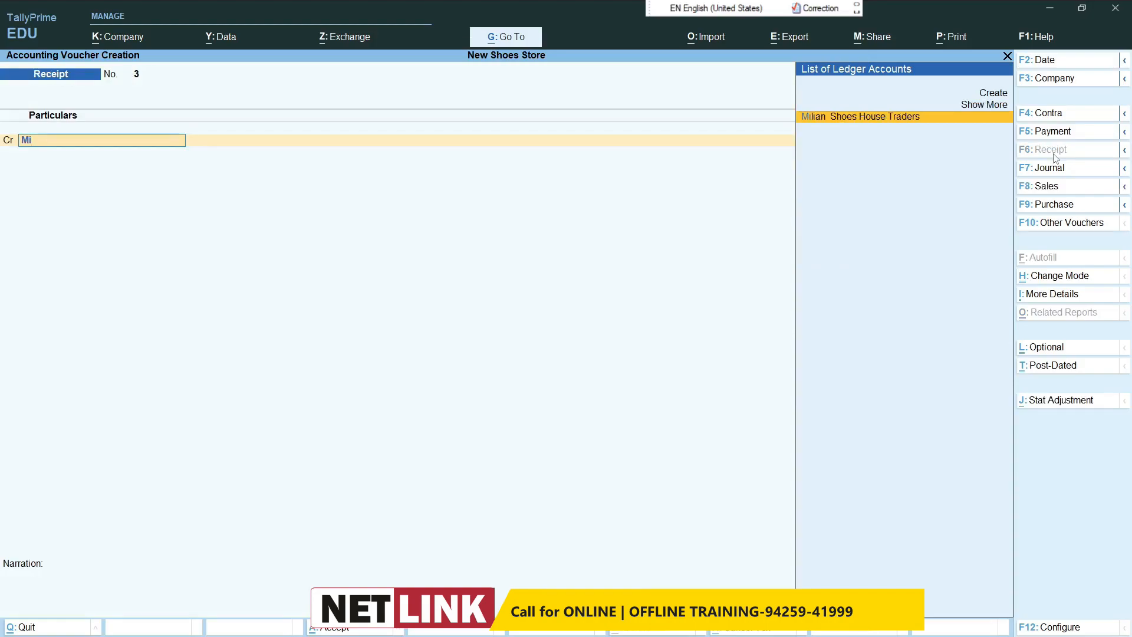
key("Return")
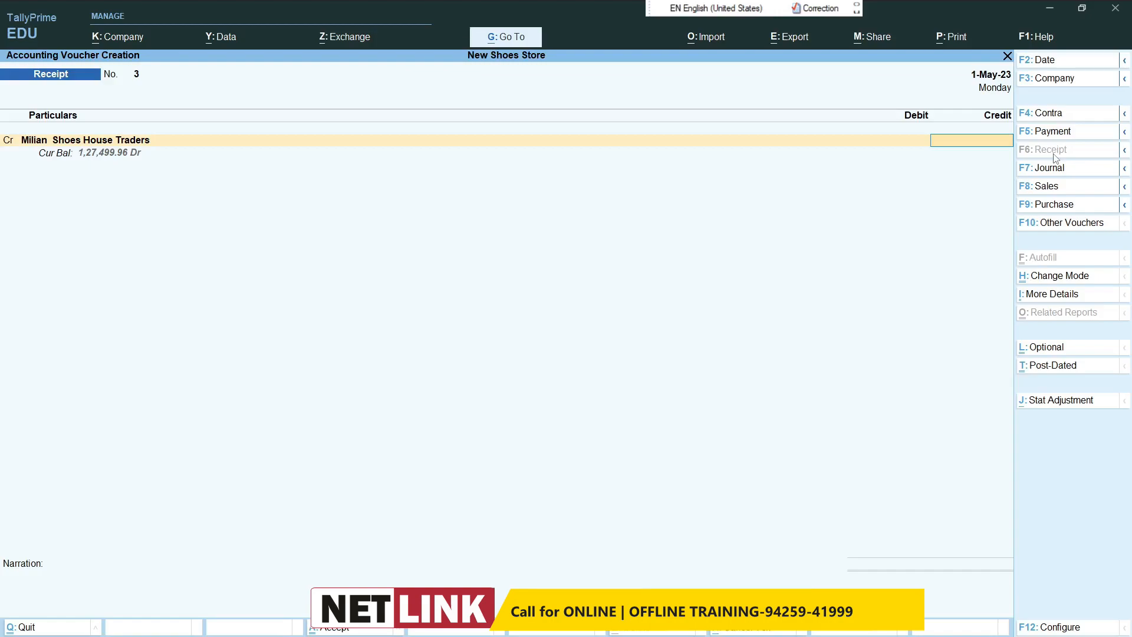
type("200000")
key("Return")
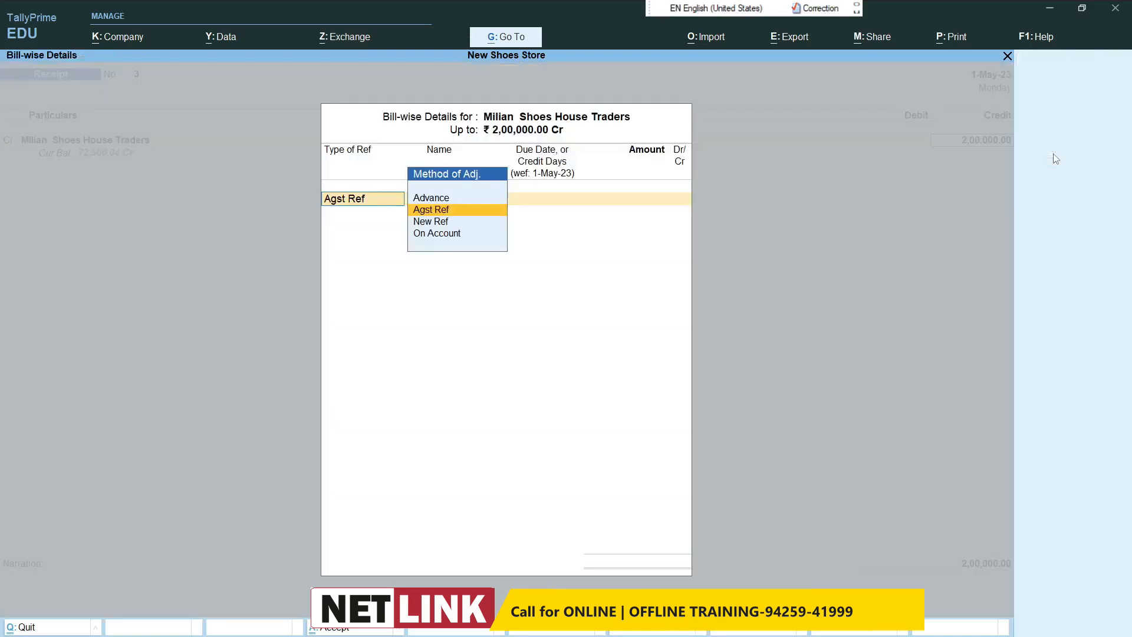
Step: Set the bill-wise reference of the 2,00,000 receipt to On Account
key("Return")
key("BackSpace")
key("Down")
key("Down")
key("Return")
Step: Debit Cash with 1,00,000 in the receipt voucher
key("Return")
key("Return")
key("Return")
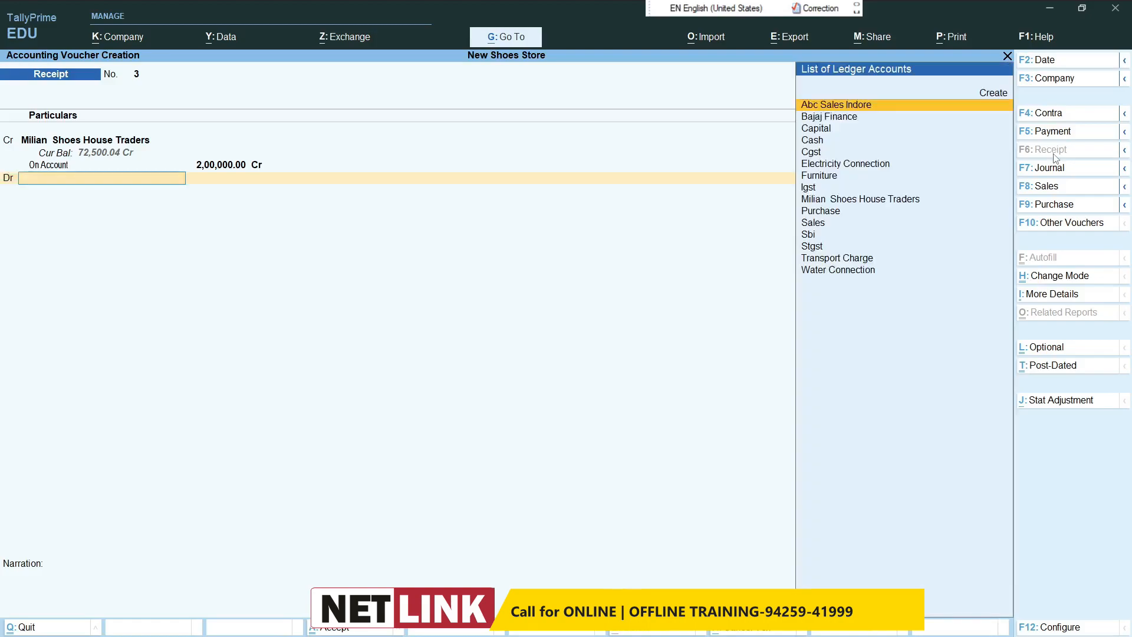
type("cash")
key("Return")
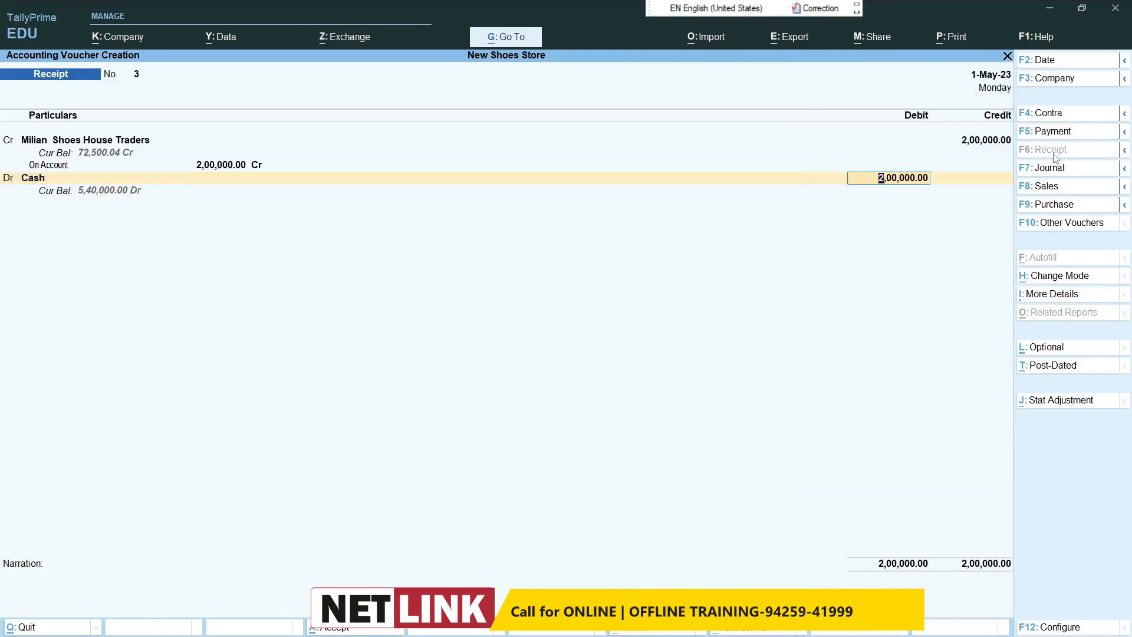
type("100000")
key("Return")
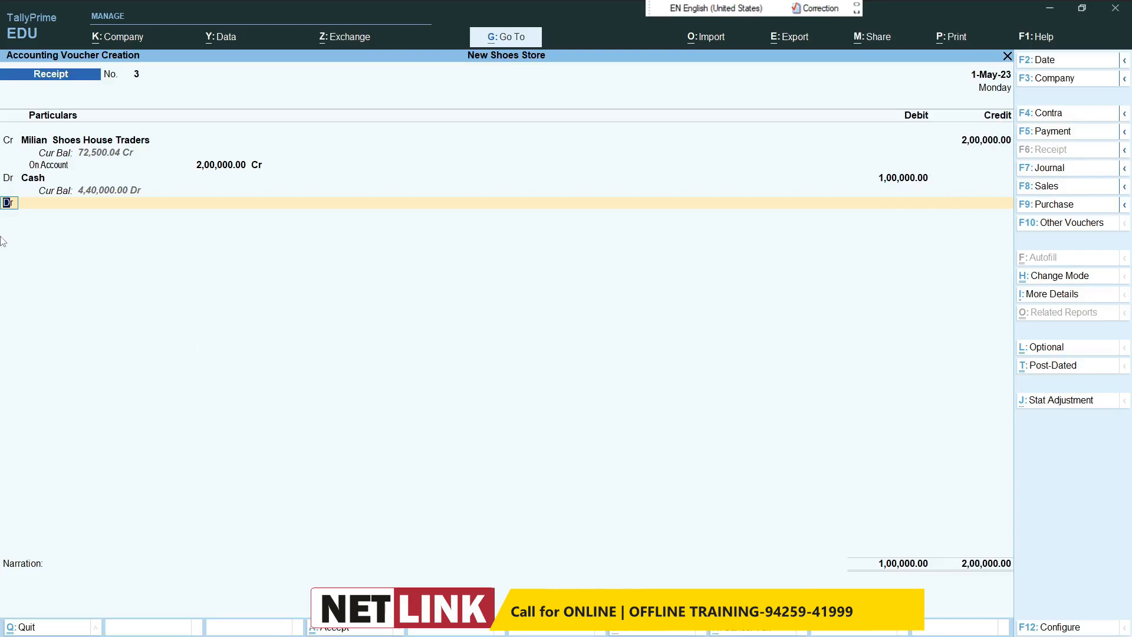
Step: Debit Sbi with the remaining 1,00,000 as Cheque/DD and save the receipt voucher
key("Return")
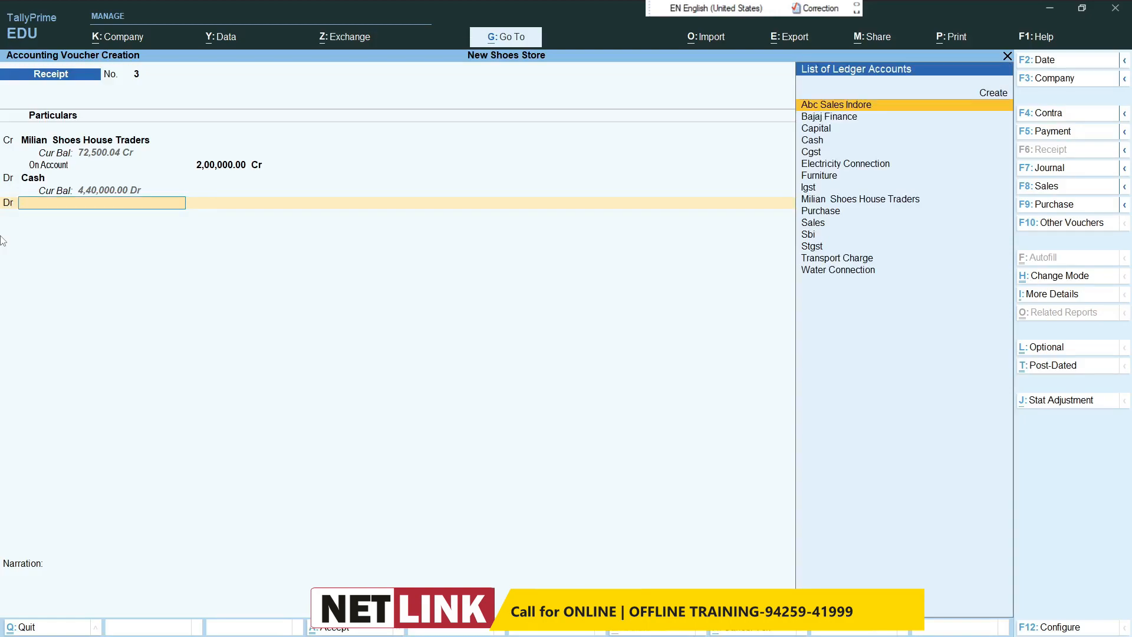
type("Sb")
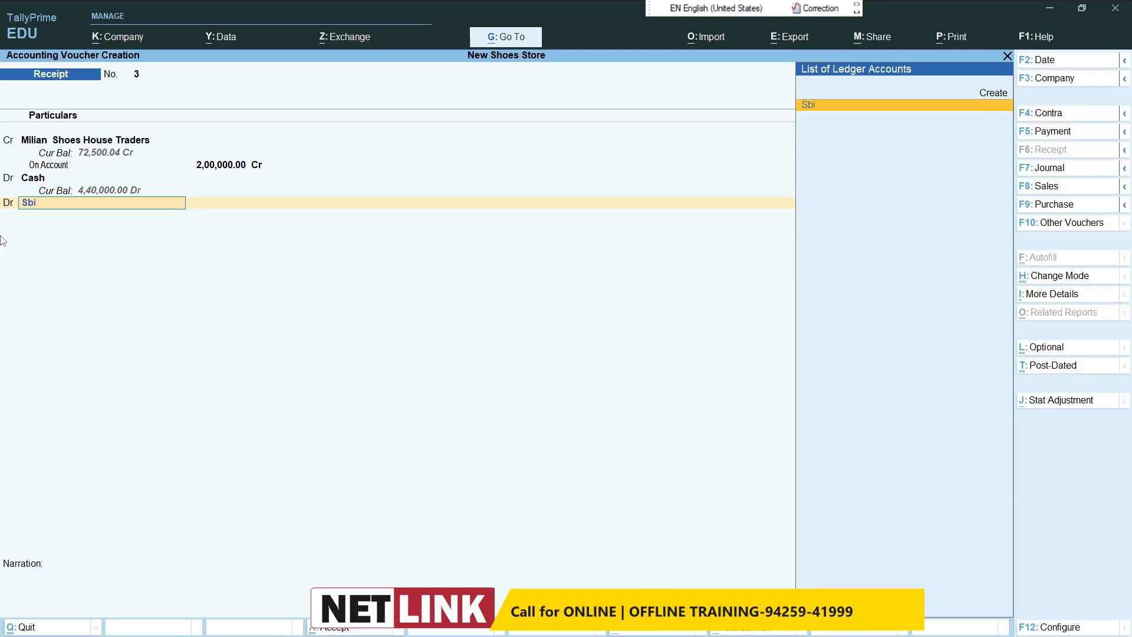
type("i")
key("Return")
key("Return")
key("Return")
key("Return")
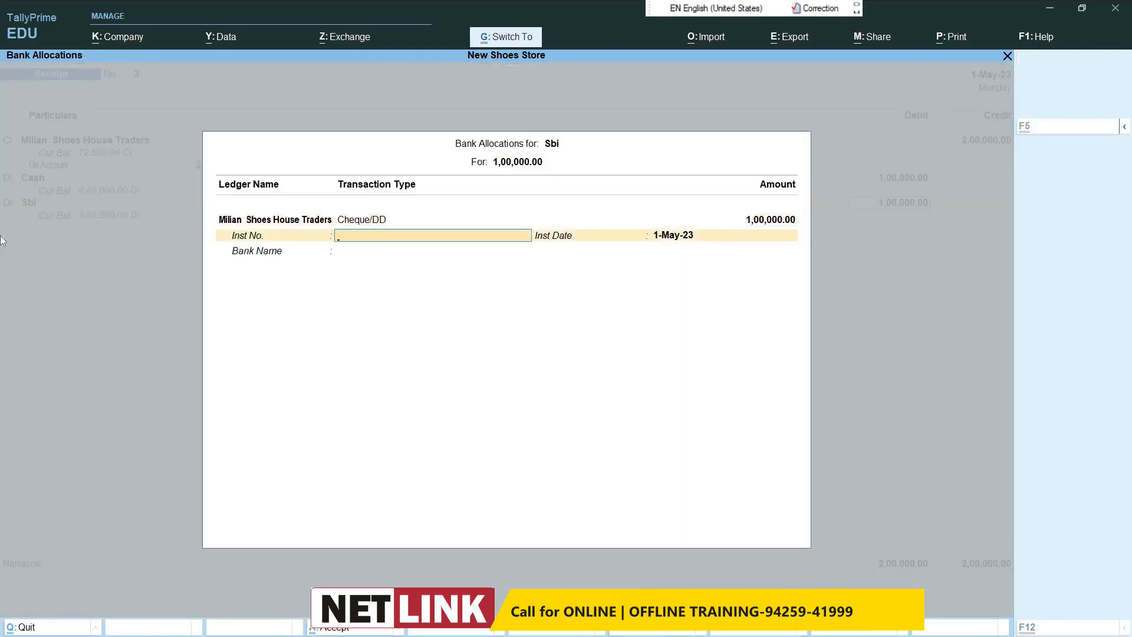
key("ctrl+a")
key("Return")
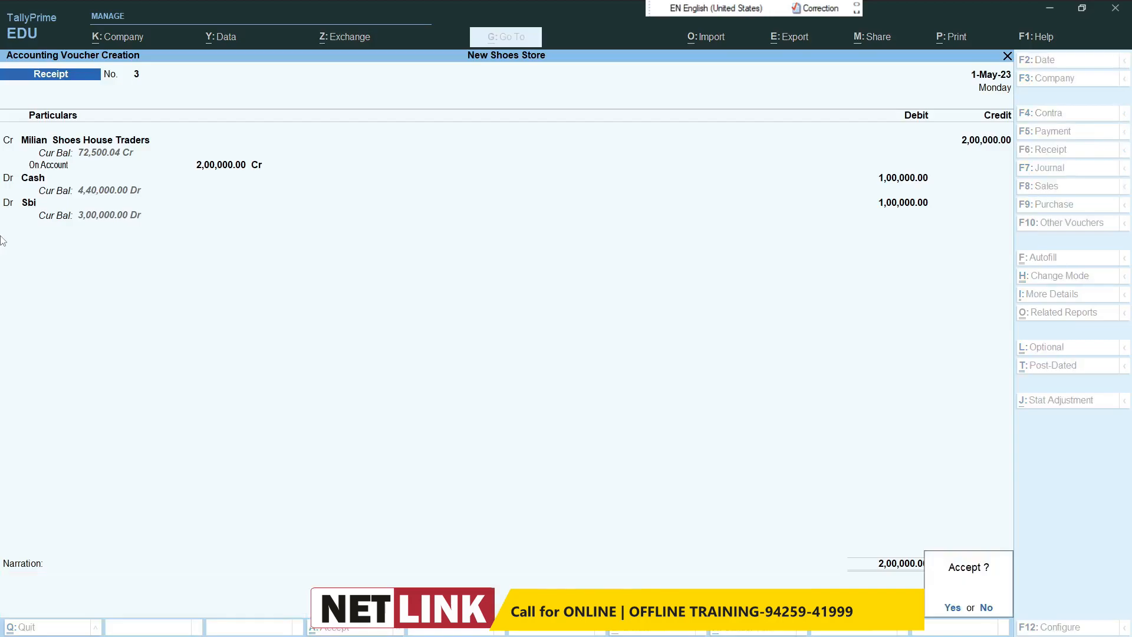
key("Return")
Step: Change the voucher date to 2-May-23
key("F2")
type("2-5")
key("Return")
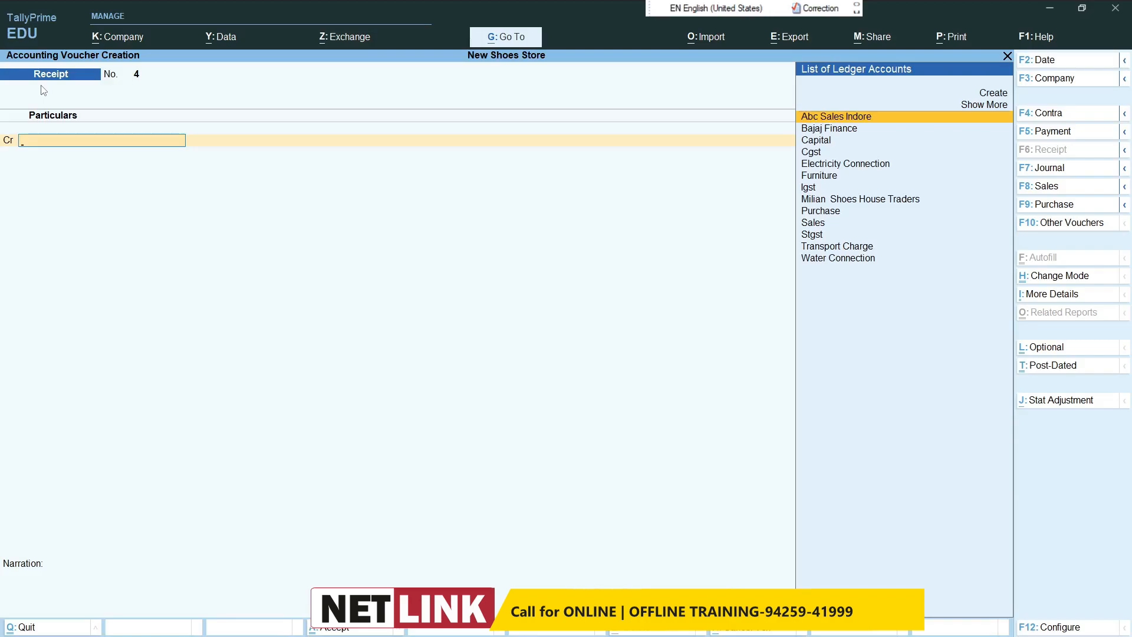
Step: Create a ledger named Commission Rece under Indirect Incomes from the receipt voucher's credit line
key("alt+c")
type("Commis")
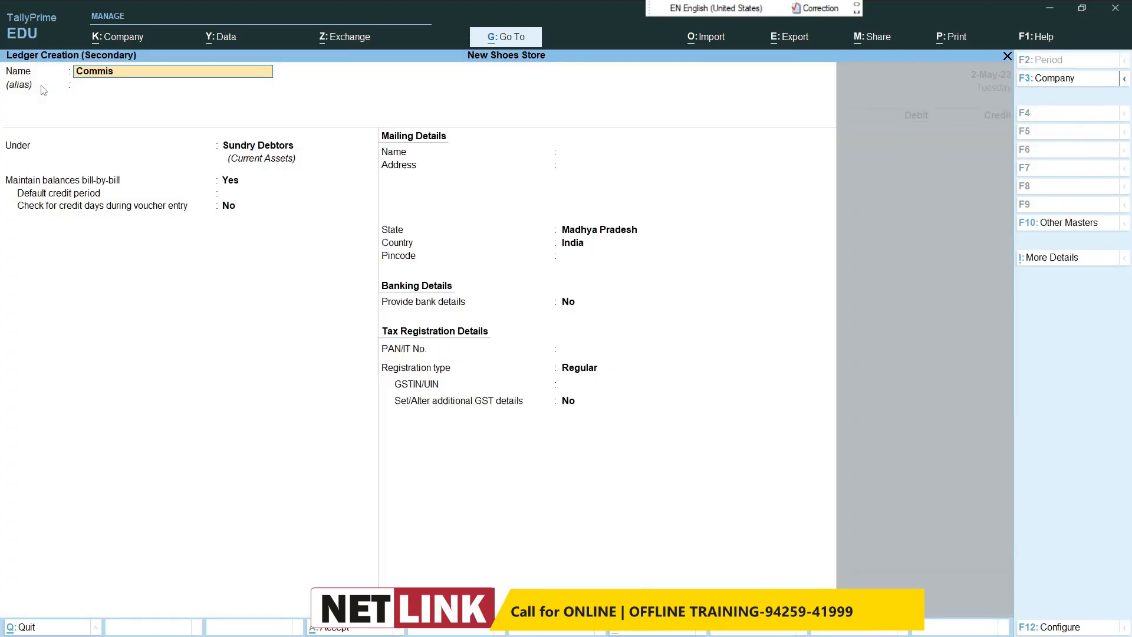
type("sion Rece")
key("Return")
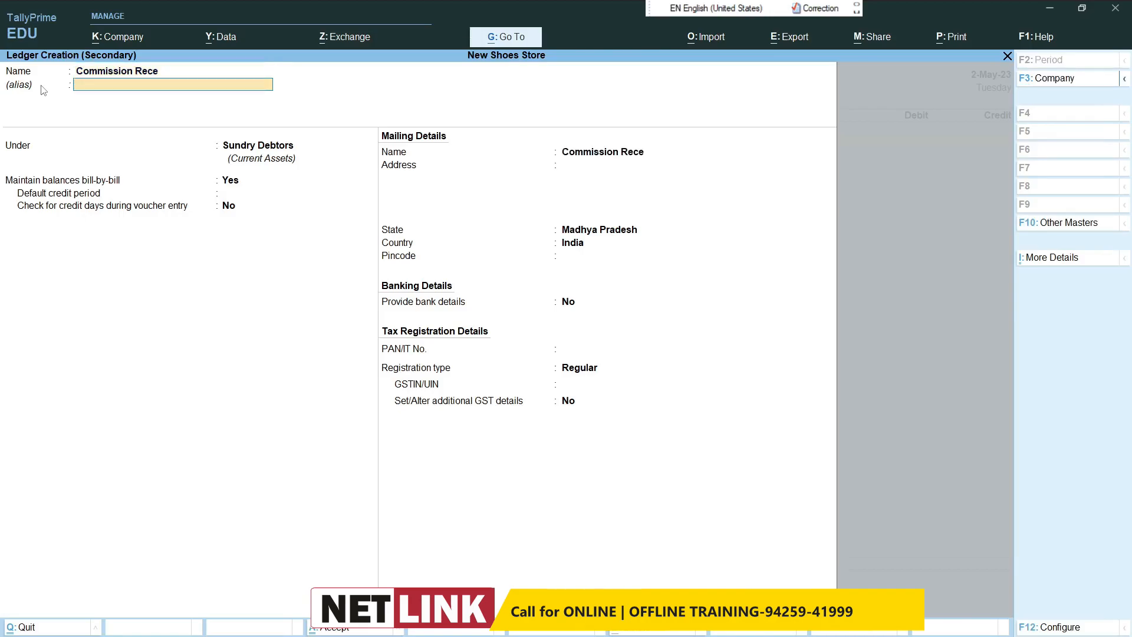
key("Return")
type("Ind")
key("Down")
key("Down")
key("Down")
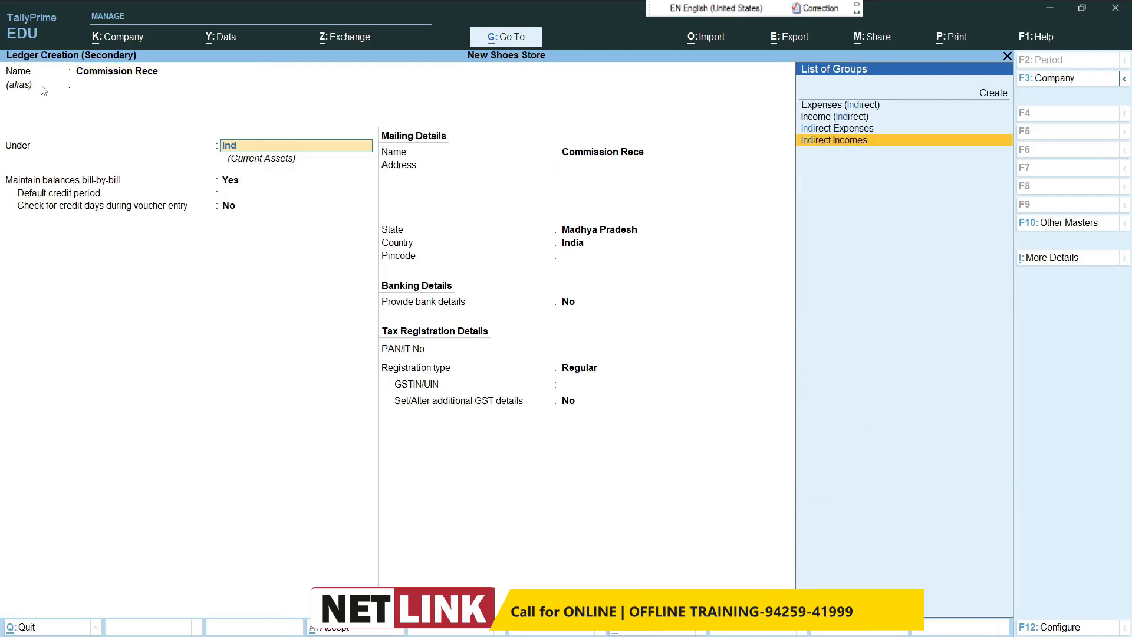
key("Return")
key("ctrl+a")
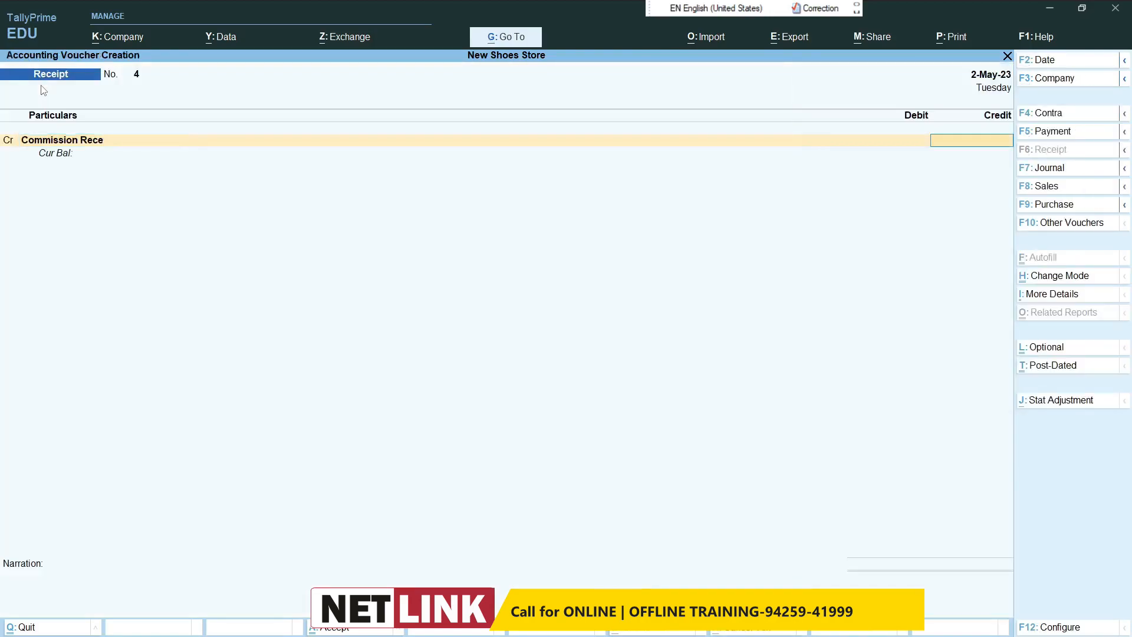
Step: Credit Commission Rece with 5,000, debit Cash with the same amount and save the receipt voucher
type("5000")
key("Return")
key("Return")
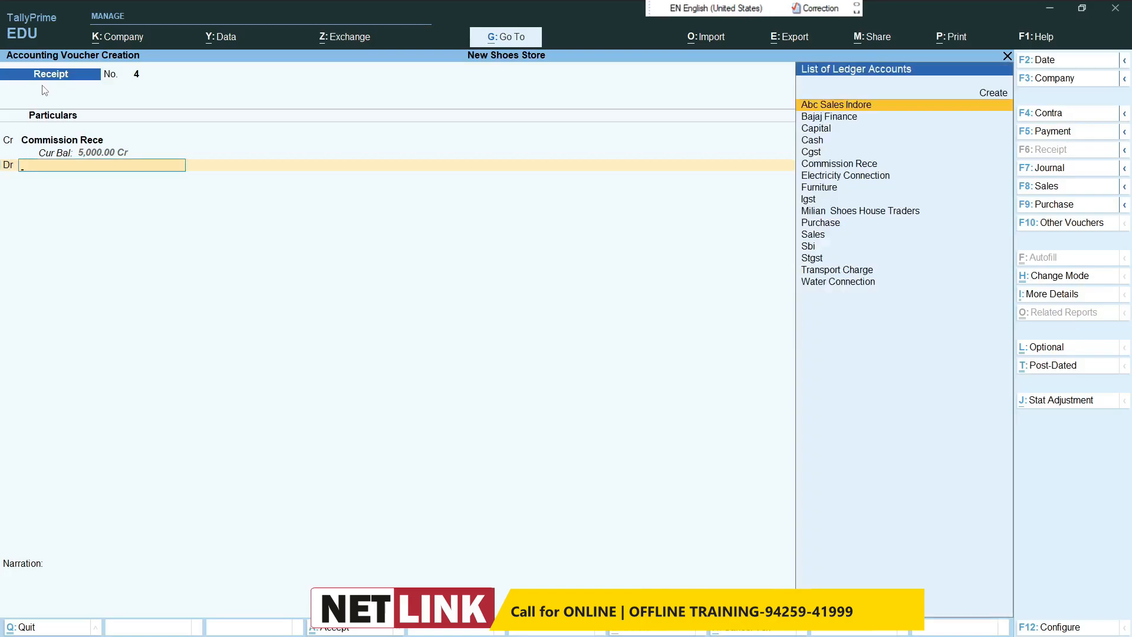
type("cas")
key("Return")
key("Return")
key("Return")
key("Return")
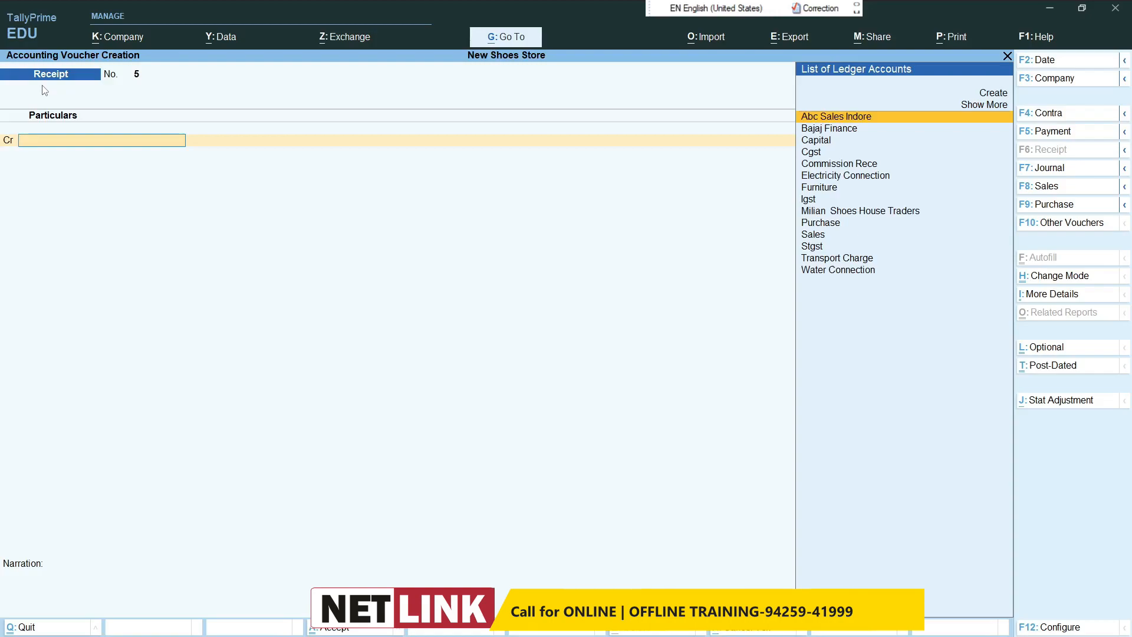
Step: Start a contra voucher crediting Sbi with 25,000, allocated as a Cheque dated 2-May-23
left_click(1050, 114)
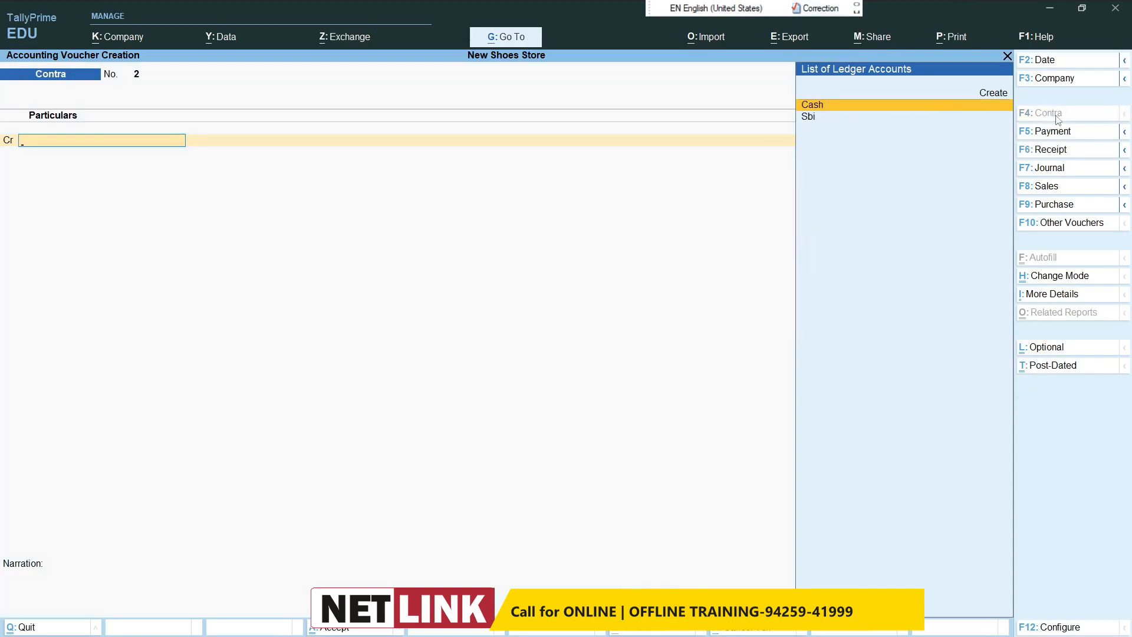
type("s")
key("Return")
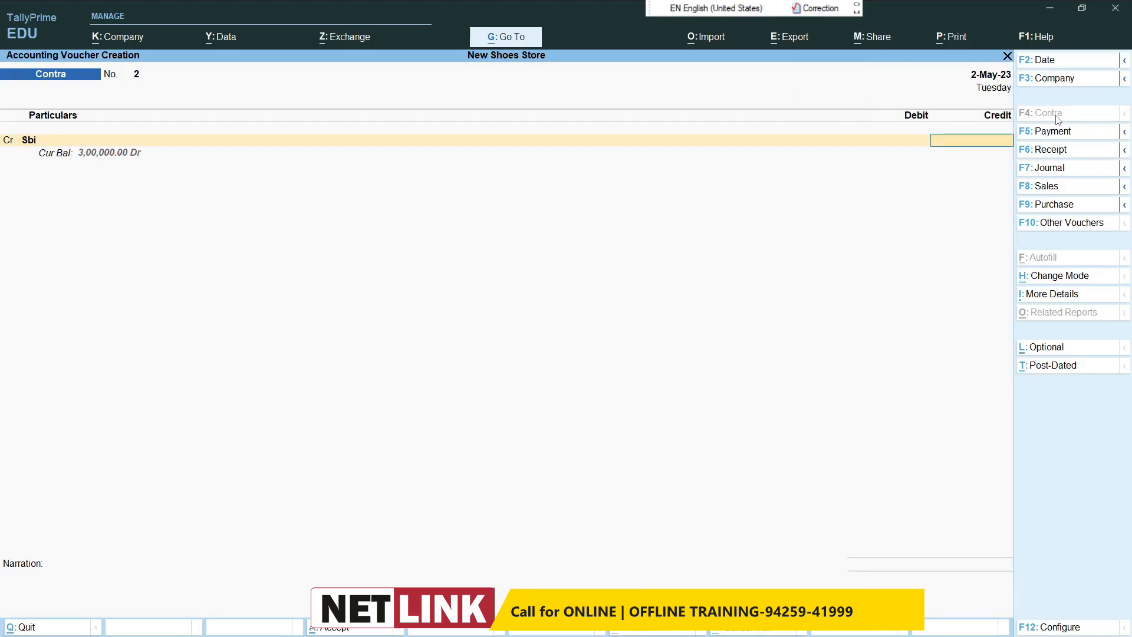
type("25,000")
key("Return")
key("Return")
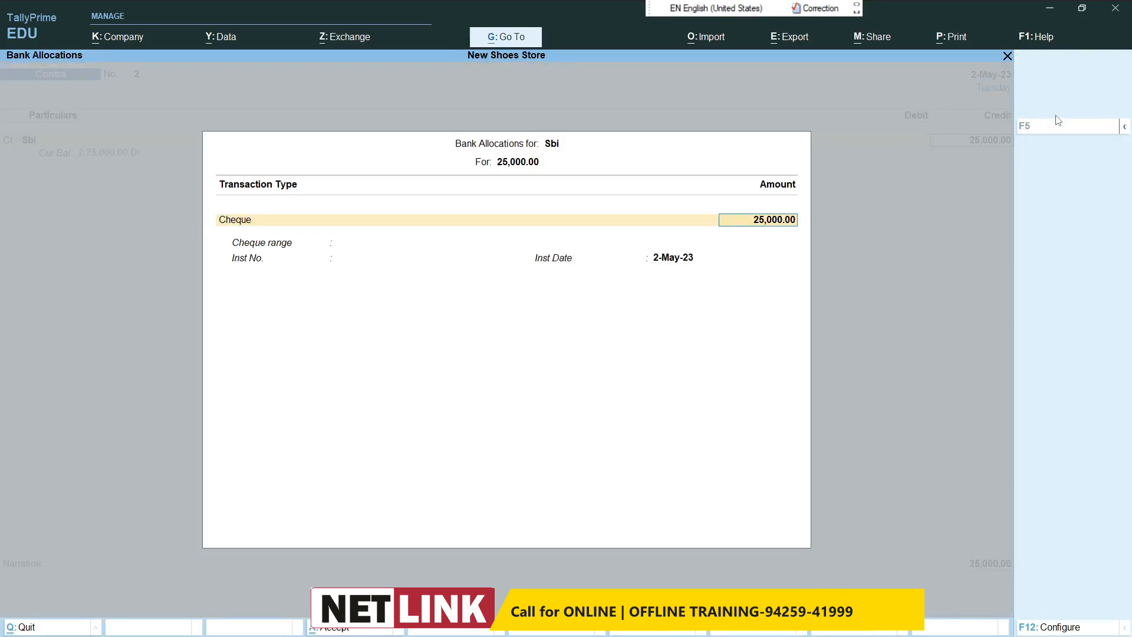
key("ctrl+a")
Step: Debit Cash with the 25,000 and save the contra voucher
type("c")
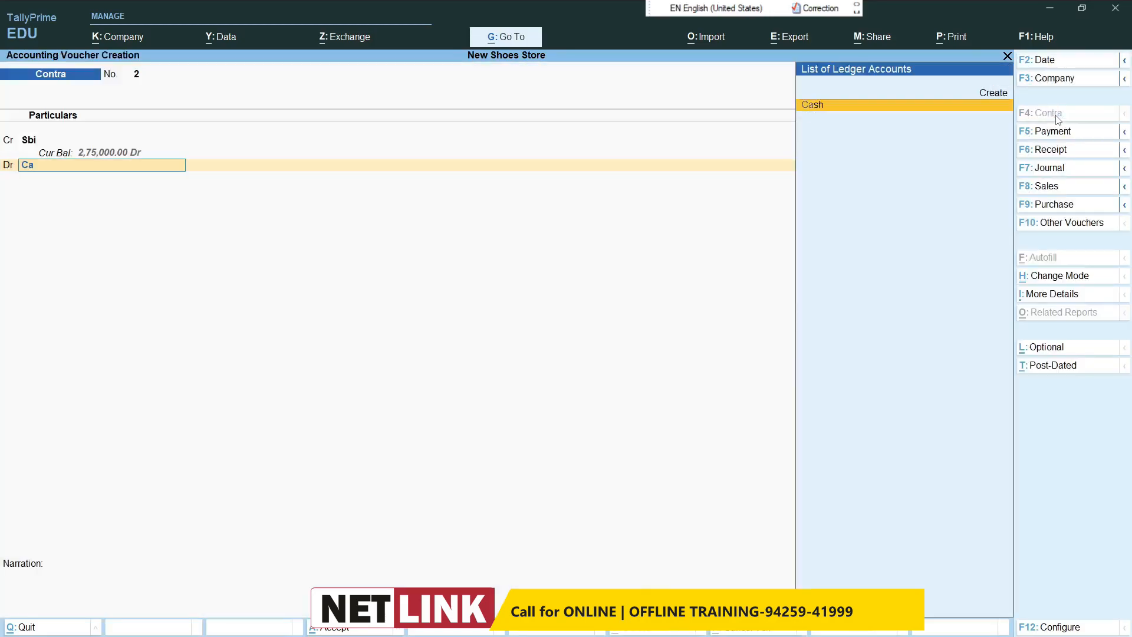
key("Return")
key("Return")
key("Return")
key("Return")
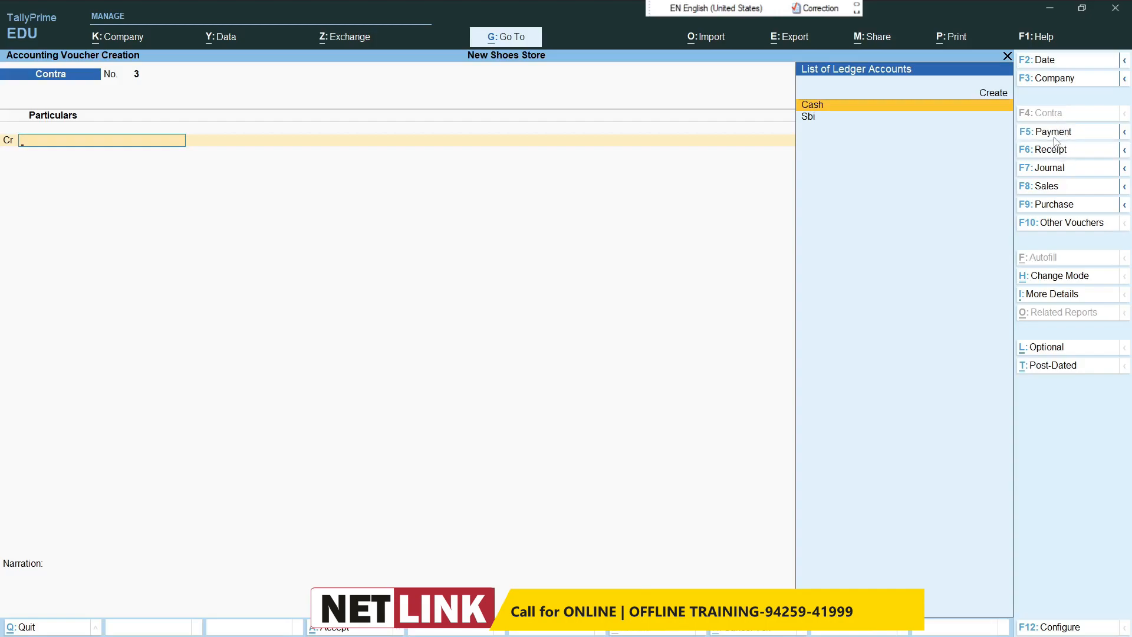
Step: Create a ledger named Laptop under Fixed Assets from a new payment voucher's debit line
left_click(1056, 135)
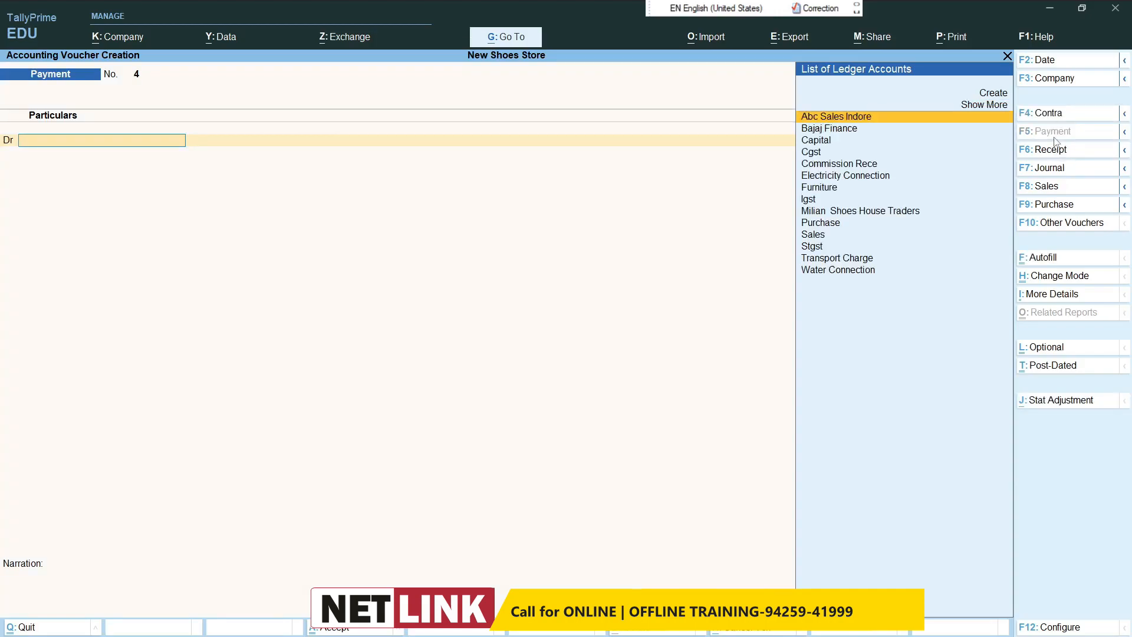
key("ctrl")
key("alt+c")
type("Laptop")
key("Return")
type("f")
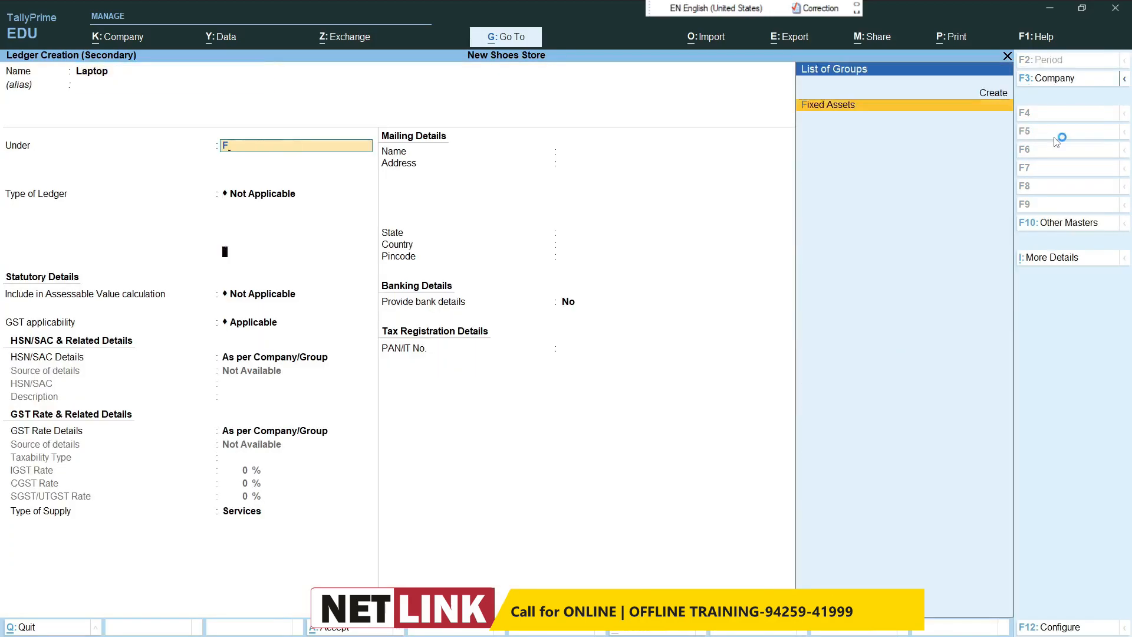
key("Return")
key("ctrl+a")
Step: Debit Laptop with 35,000 in the payment voucher, keeping its GST rate details as per Masters/Company
type("35000")
key("Return")
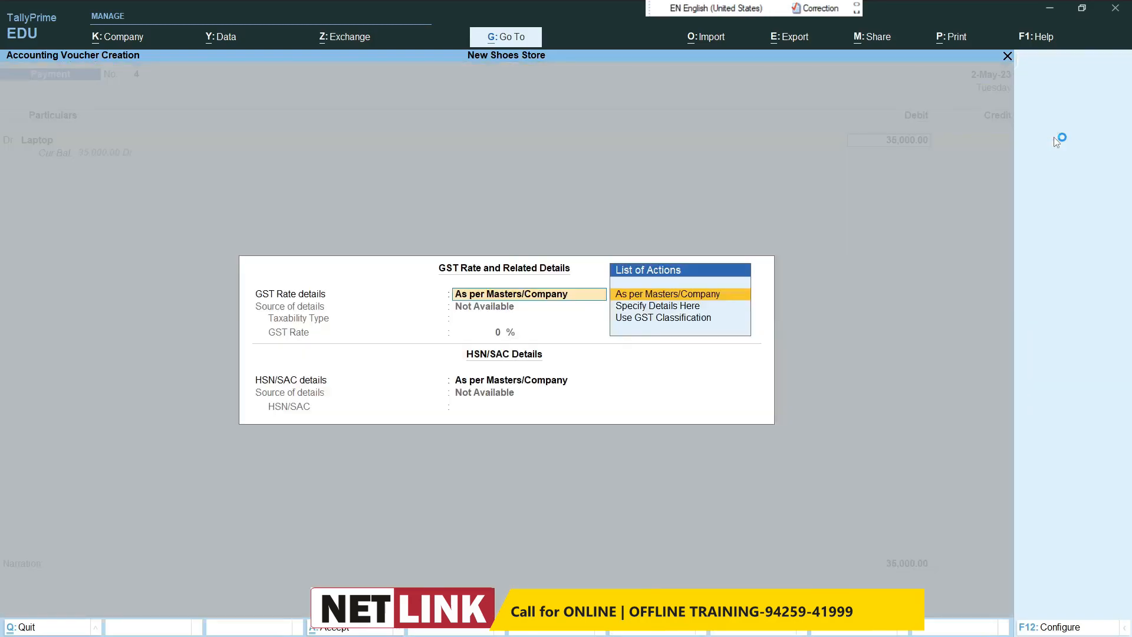
key("Return")
key("Return")
key("Return")
key("Return")
key("Return")
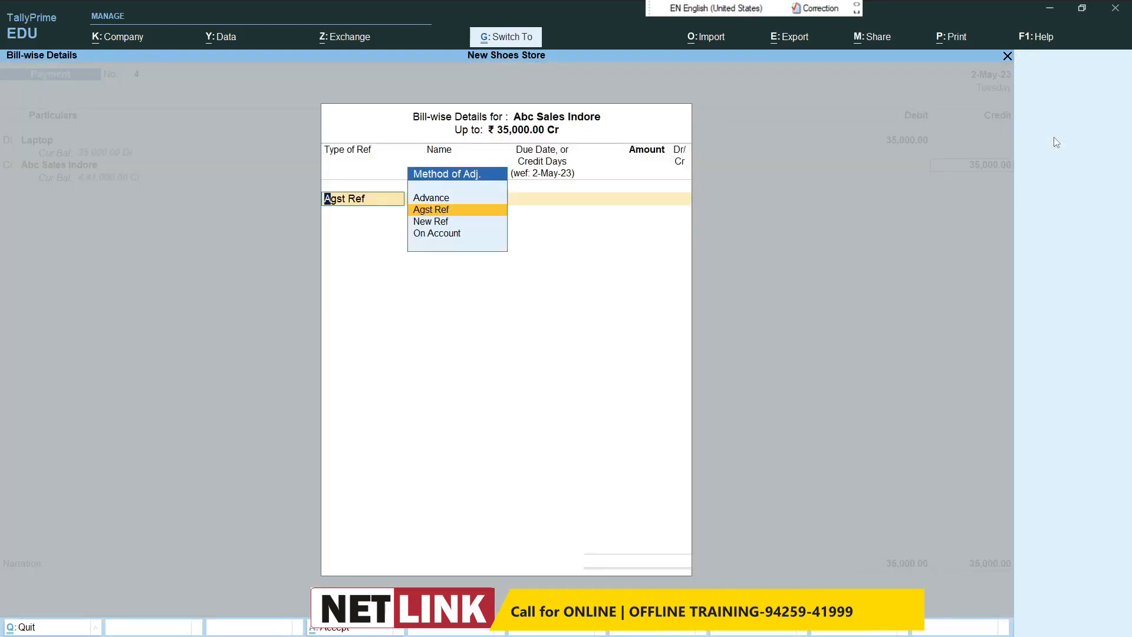
key("Return")
key("Return")
key("Return")
key("Return")
key("Return")
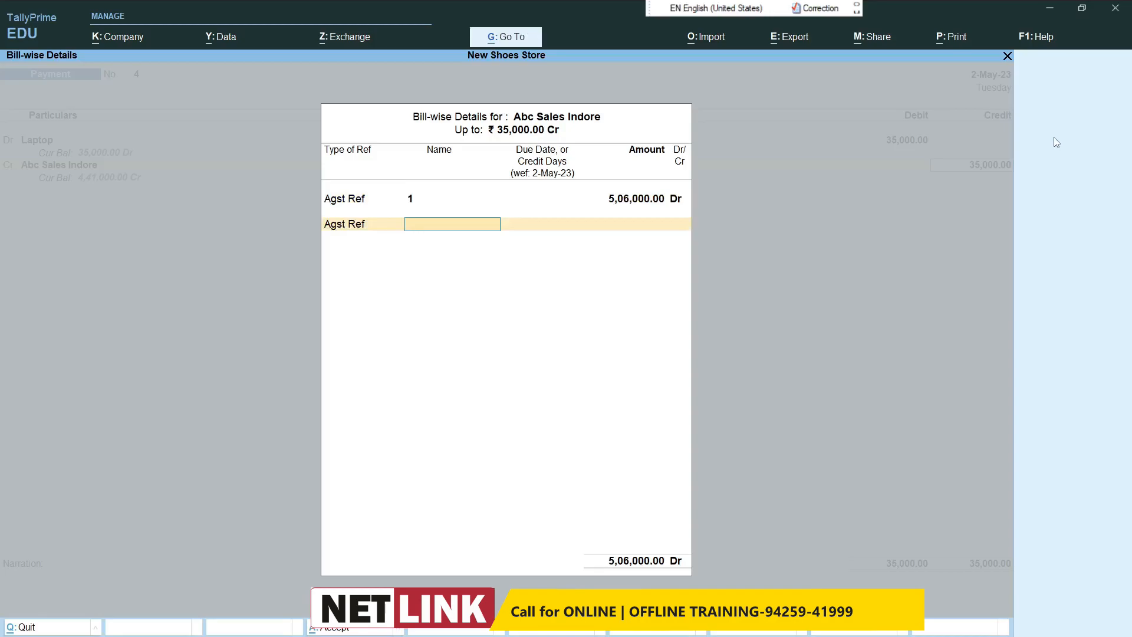
key("BackSpace")
key("Down")
key("Down")
key("Return")
key("Return")
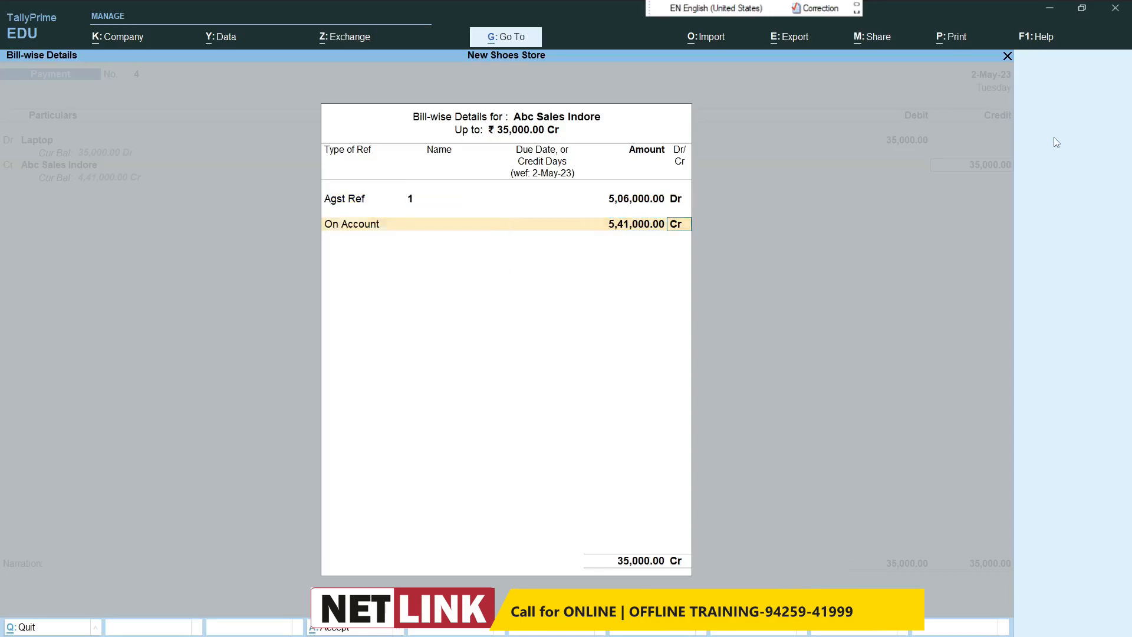
key("Return")
key("BackSpace")
key("BackSpace")
key("BackSpace")
key("BackSpace")
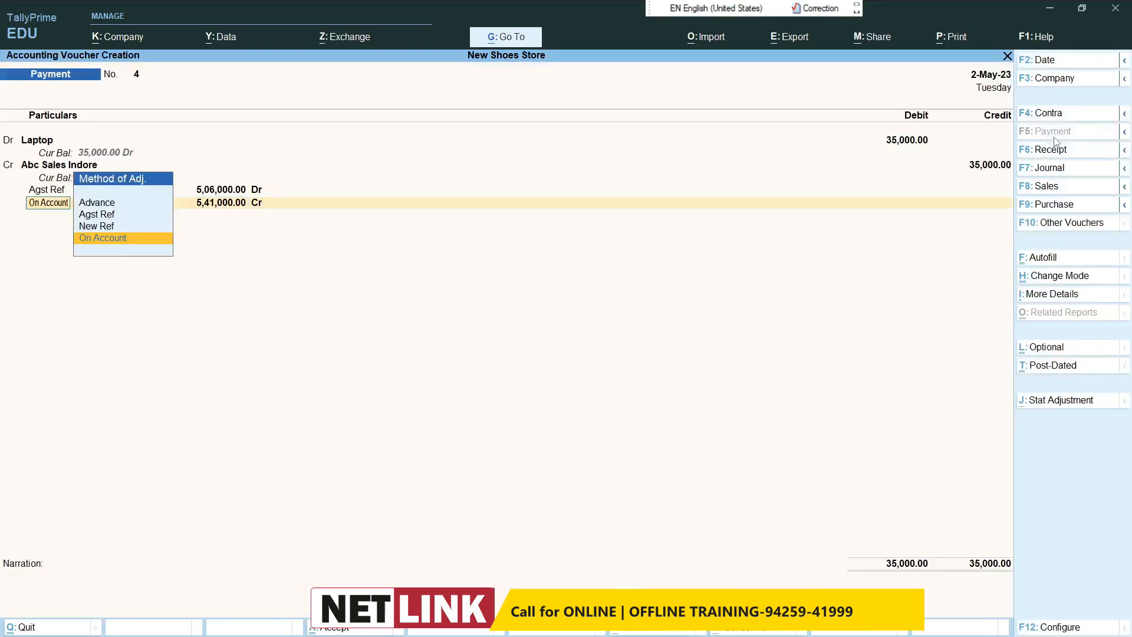
key("BackSpace")
key("BackSpace")
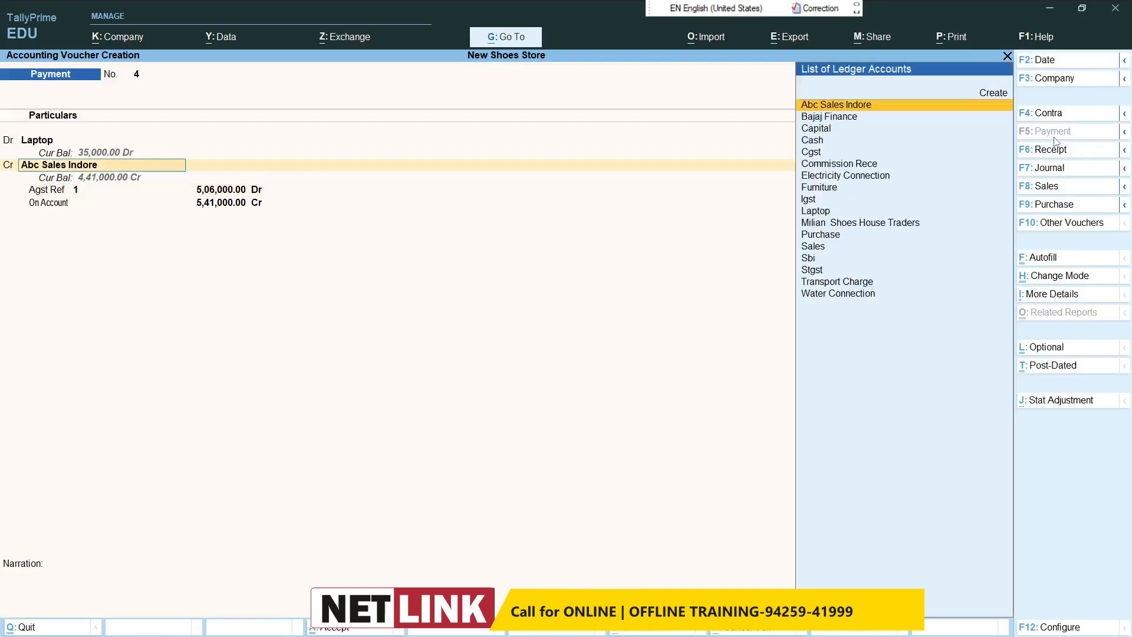
Step: Credit Cash with 35,000 in place of Abc Sales Indore and save the payment voucher
type("Cas")
key("Return")
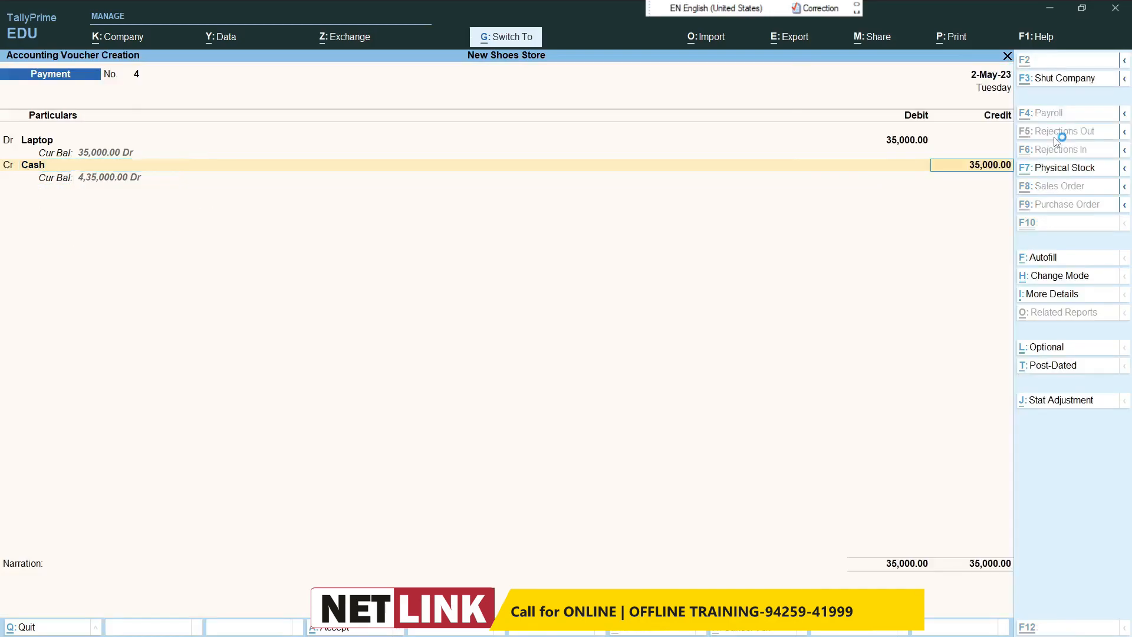
key("Return")
key("Return")
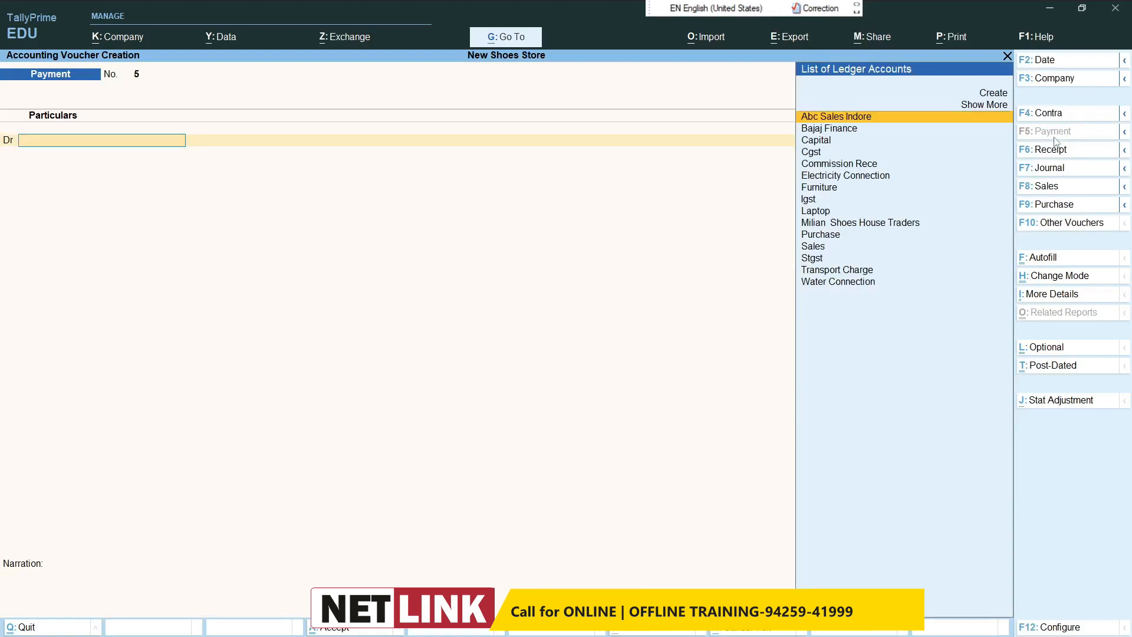
Step: Start a sales voucher with Cash as the party account and Sales as the sales ledger
left_click(1049, 192)
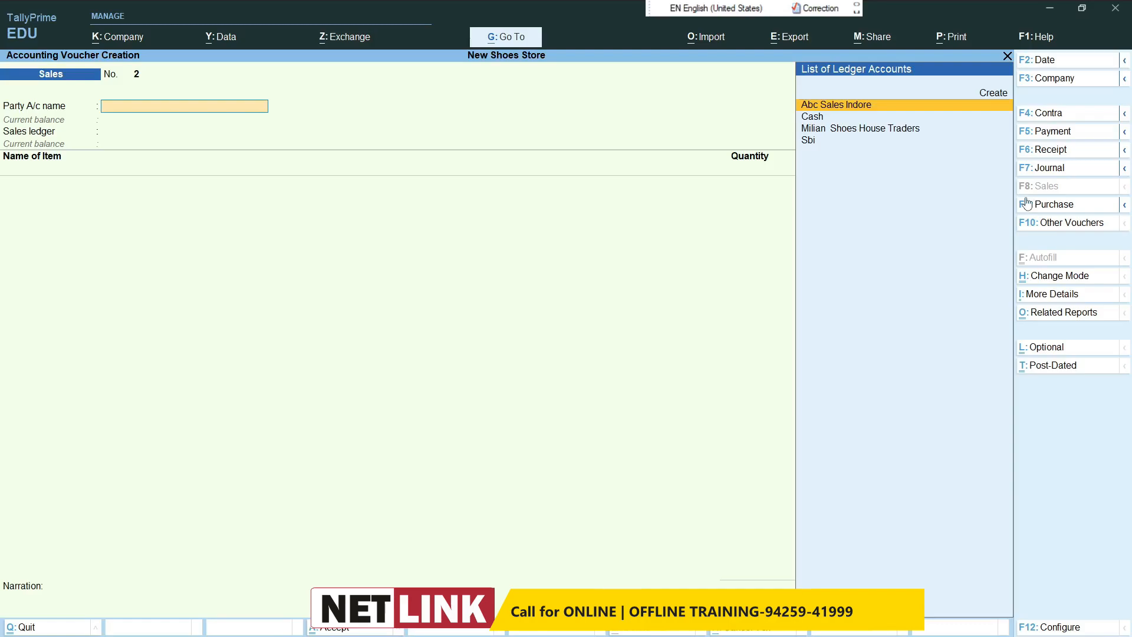
type("Cash")
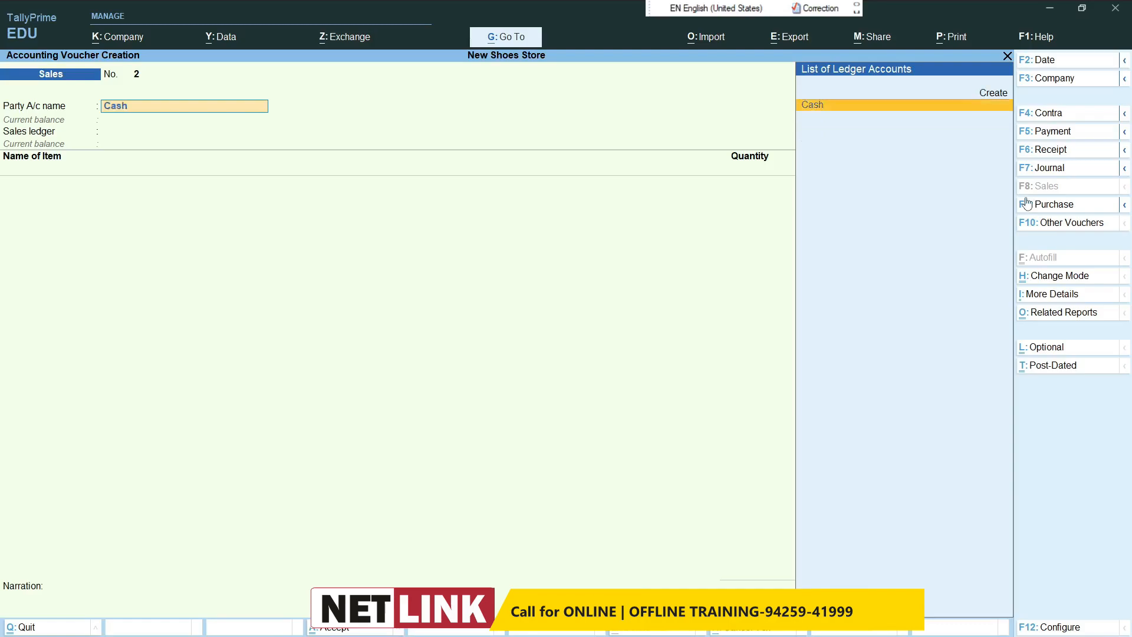
key("Return")
key("ctrl+a")
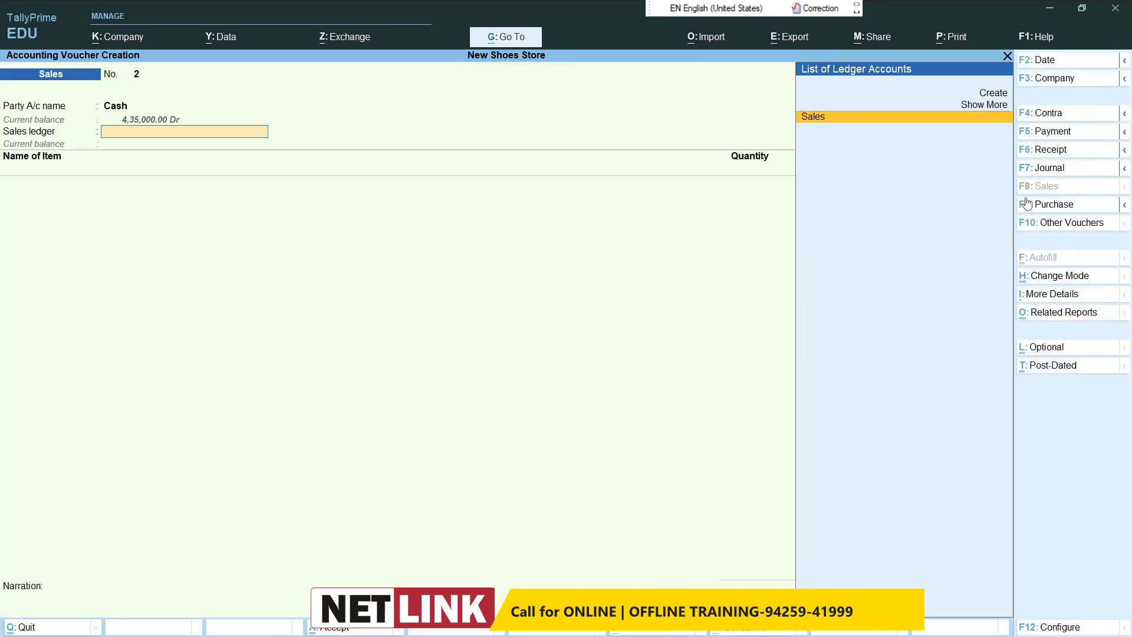
key("Return")
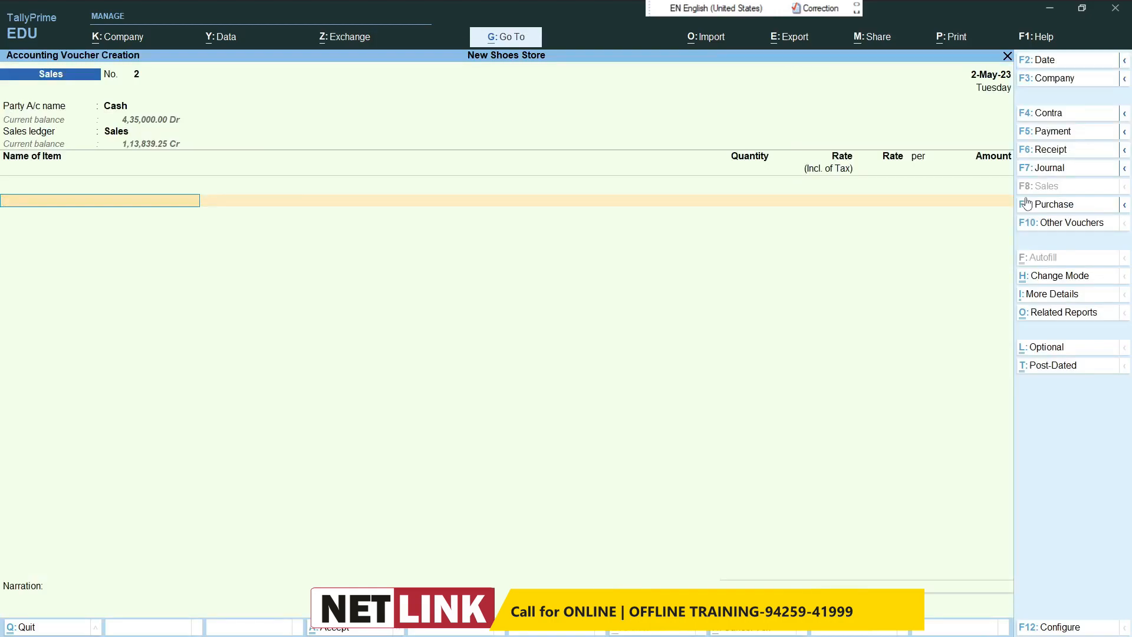
Step: Add 20 pcs of Bata Shoes at a tax-inclusive rate of 2,500, keeping the default GST details
type("B")
key("Return")
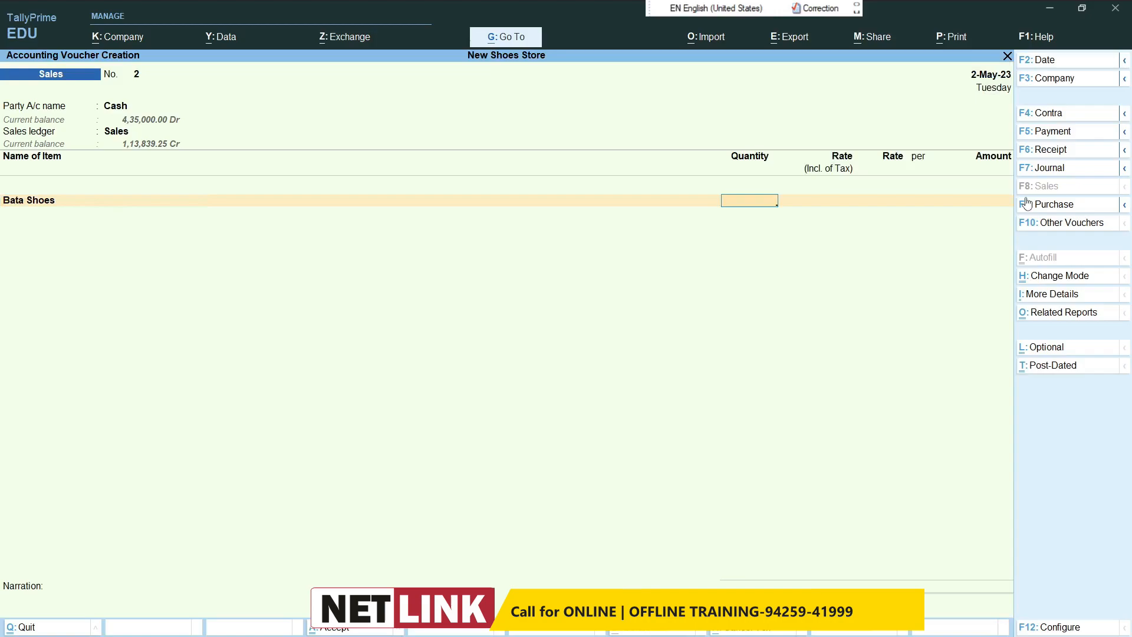
type("20")
key("Return")
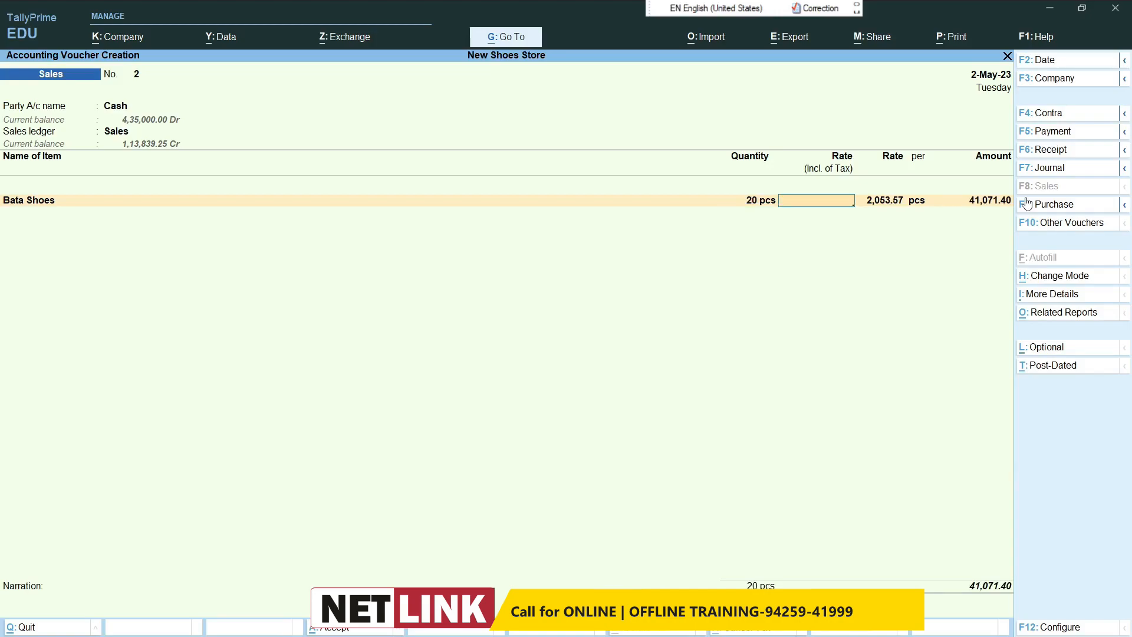
type("2500")
key("Return")
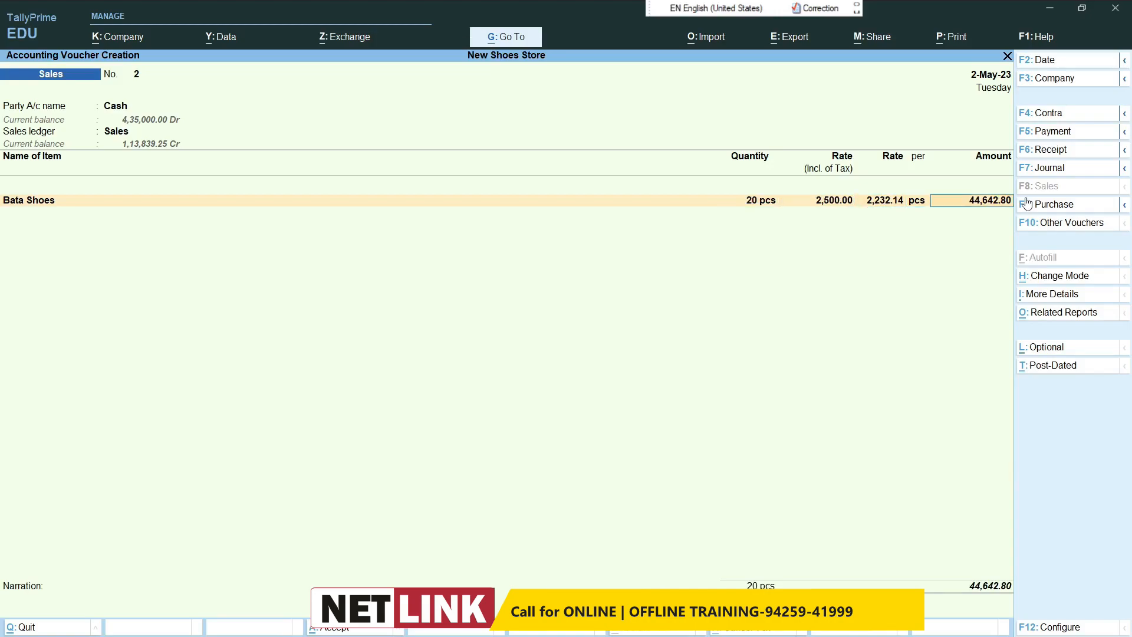
key("Return")
key("Return")
Step: Add 20 pcs of Rebook Shoes at a tax-inclusive rate of 3,000, with GST details as per Masters/Company
key("Return")
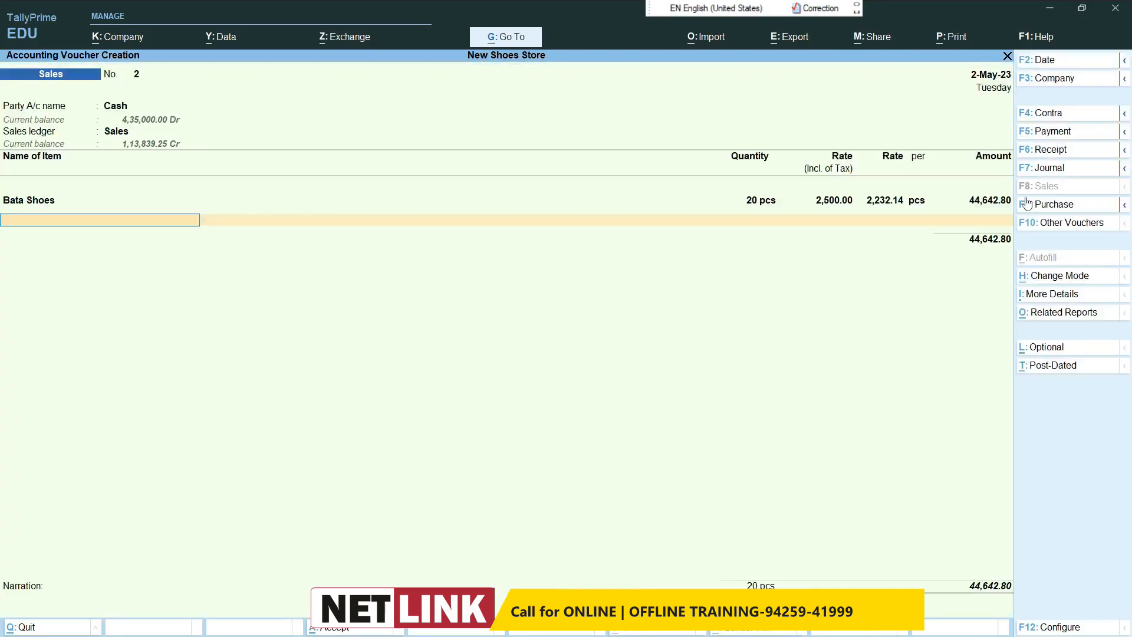
type("Re")
key("Return")
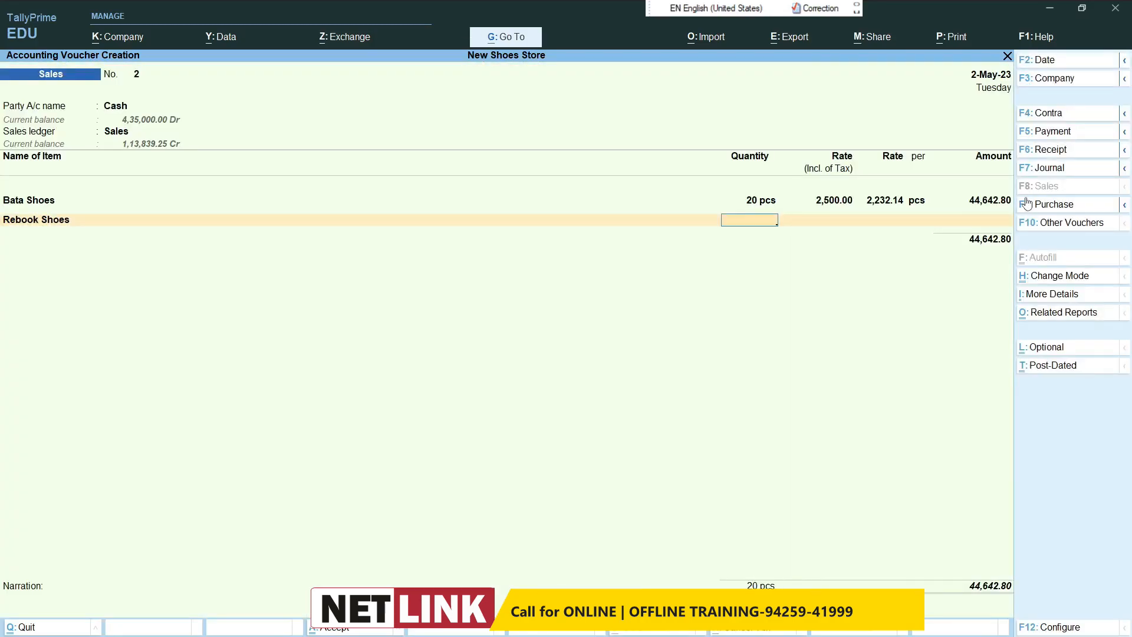
type("20")
key("Return")
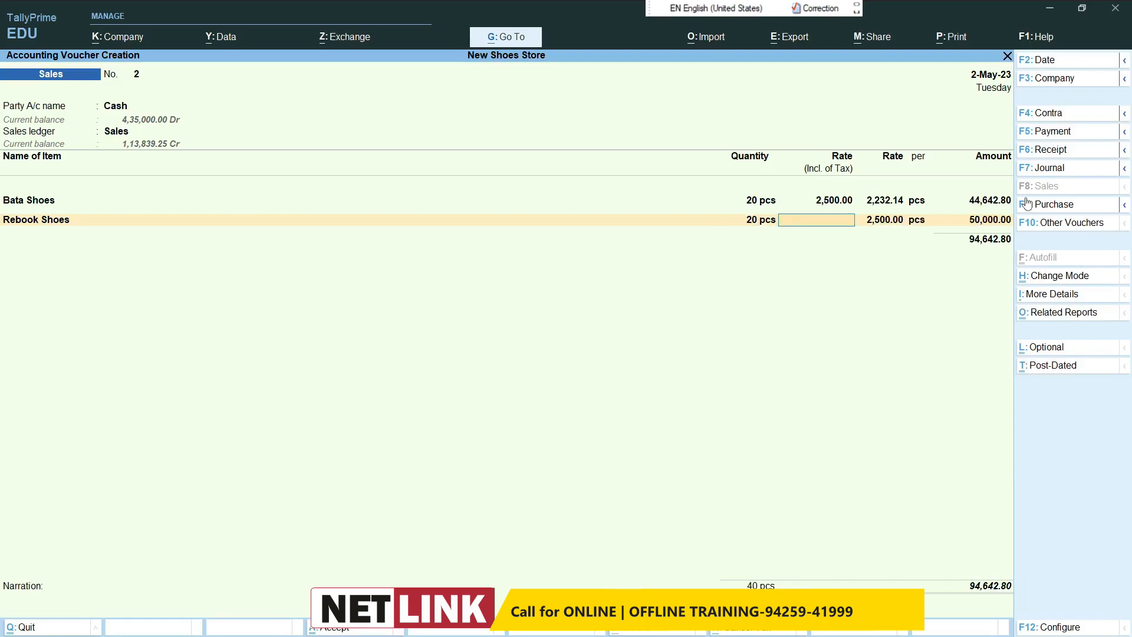
type("3000")
key("Return")
key("Return")
key("Return")
key("Return")
key("Return")
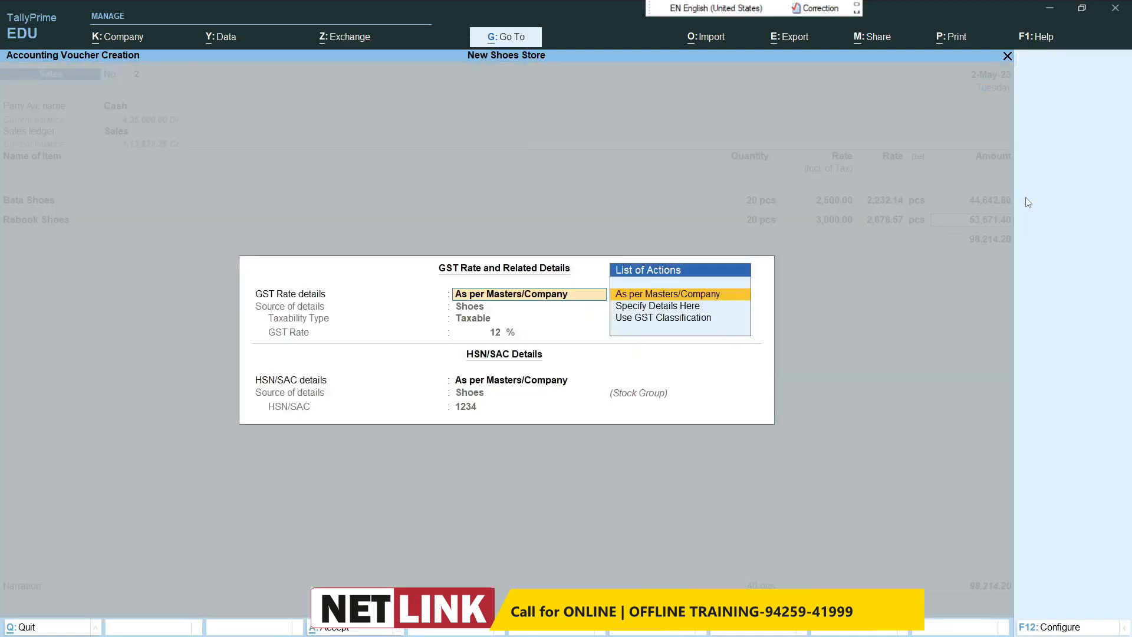
key("Return")
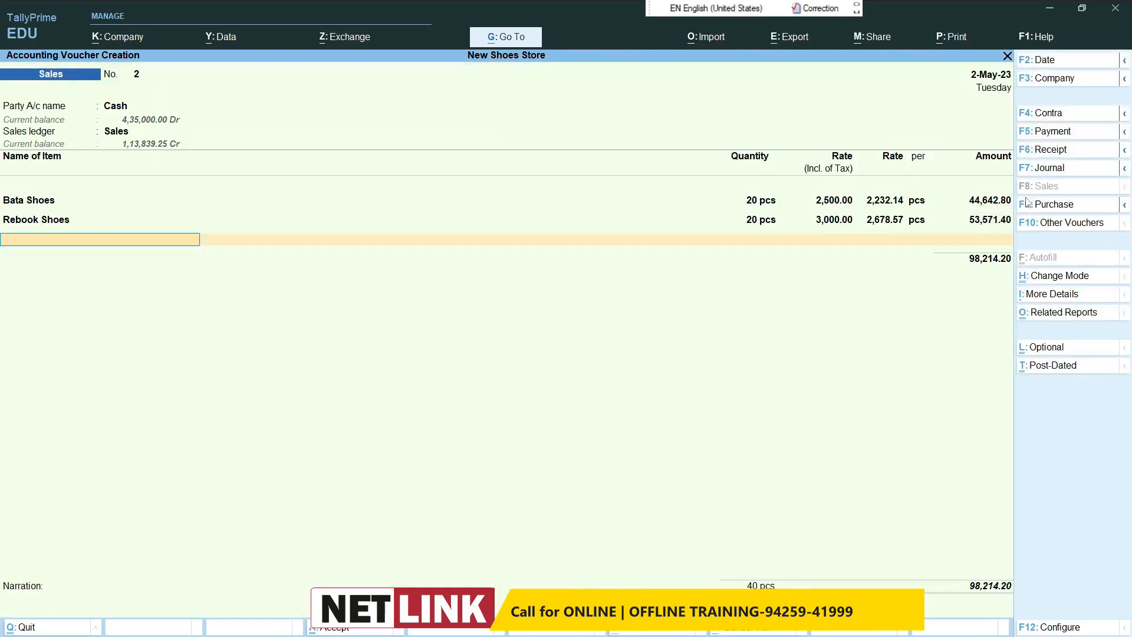
Step: Add the Cgst and Stgst ledgers below the items and save the cash sales voucher
key("Return")
type("cgs")
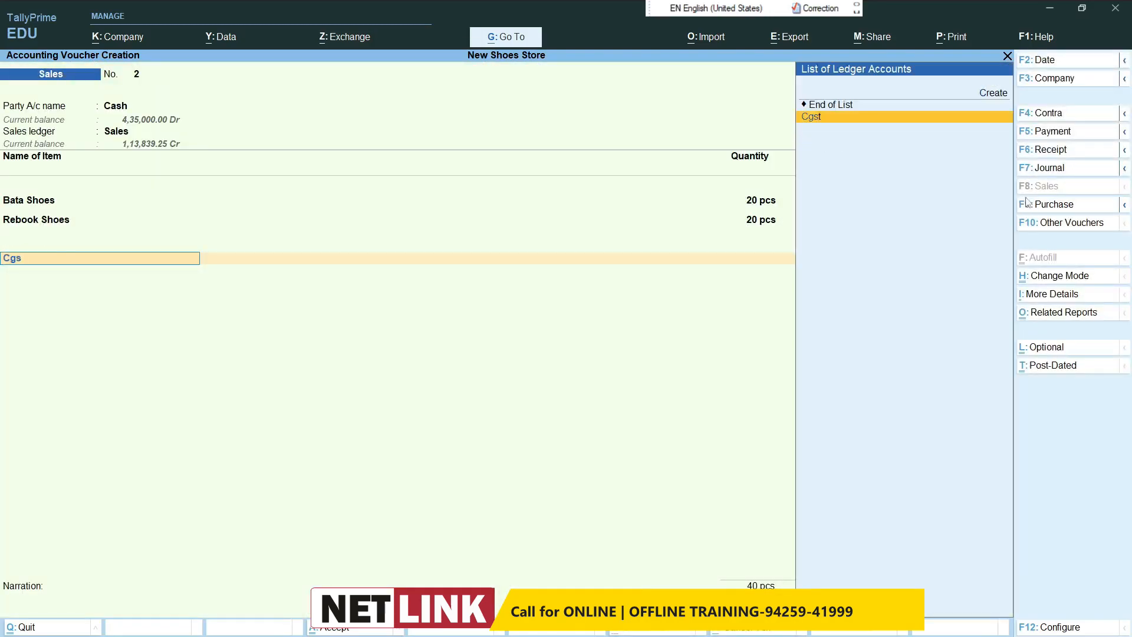
key("Return")
key("Return")
type("S")
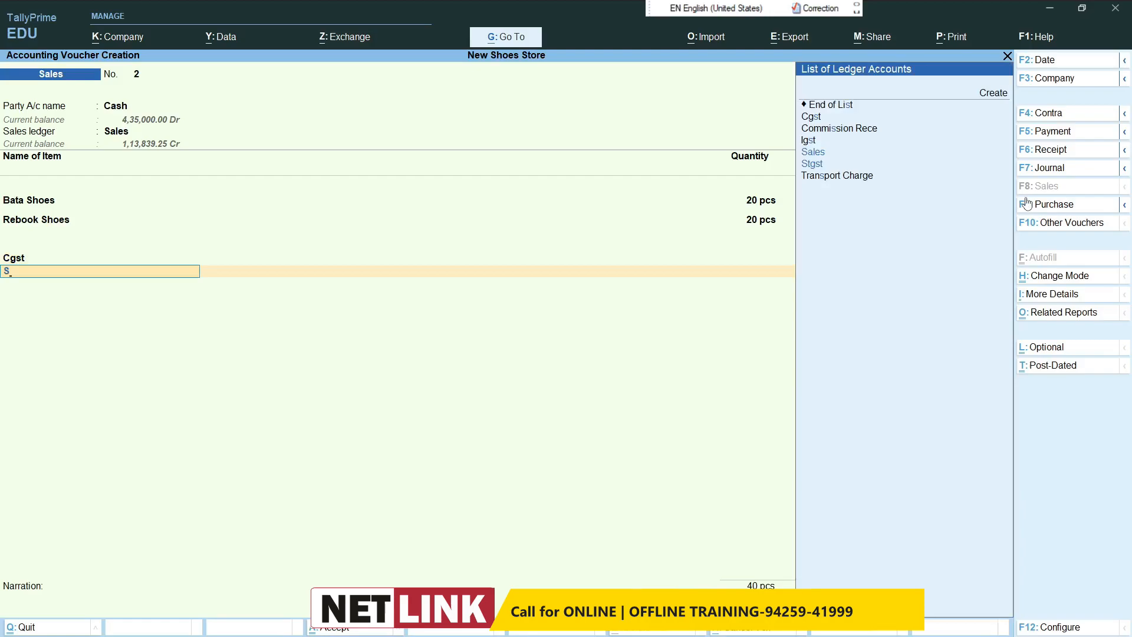
type("t")
key("Return")
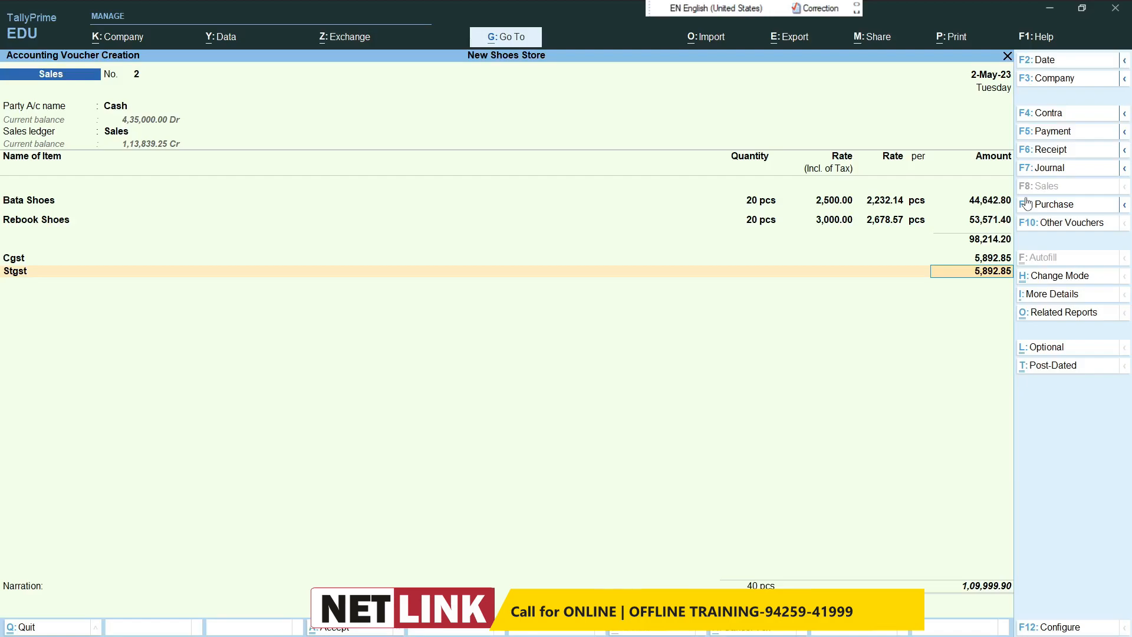
key("Return")
key("Return")
key("Return")
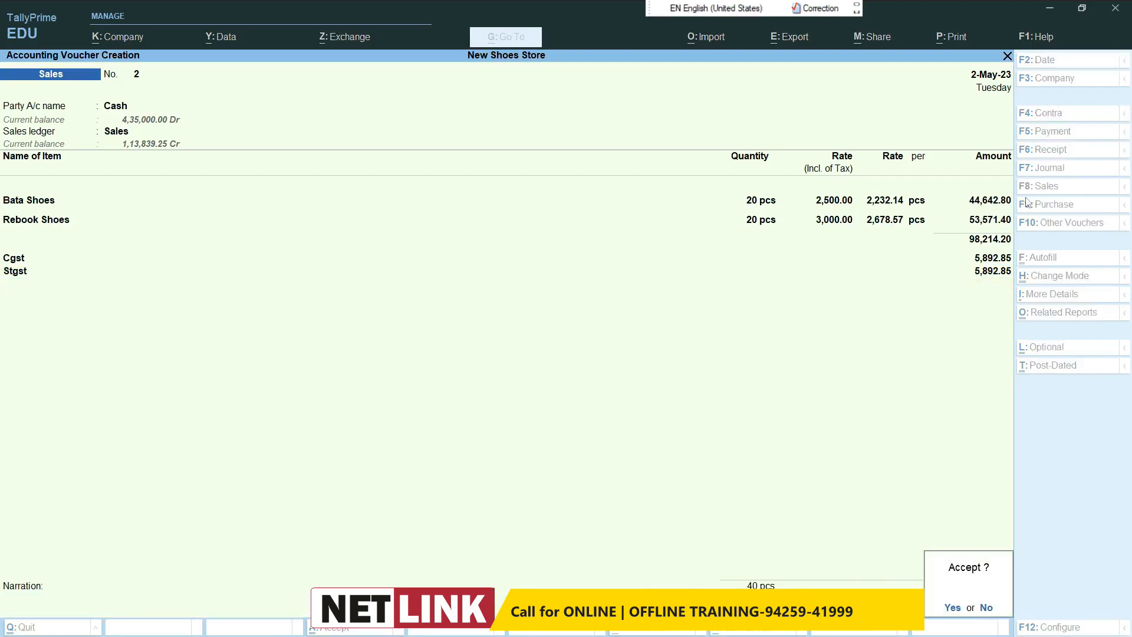
key("Return")
Step: Change the voucher date to 1-Jun-23
key("F2")
type("1/5")
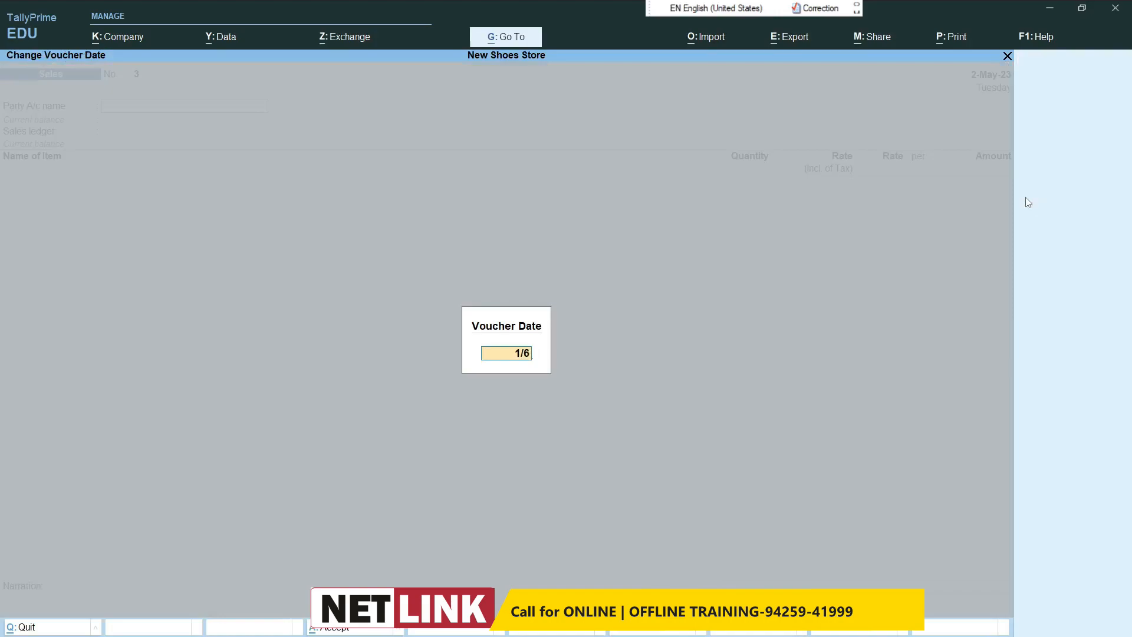
key("Return")
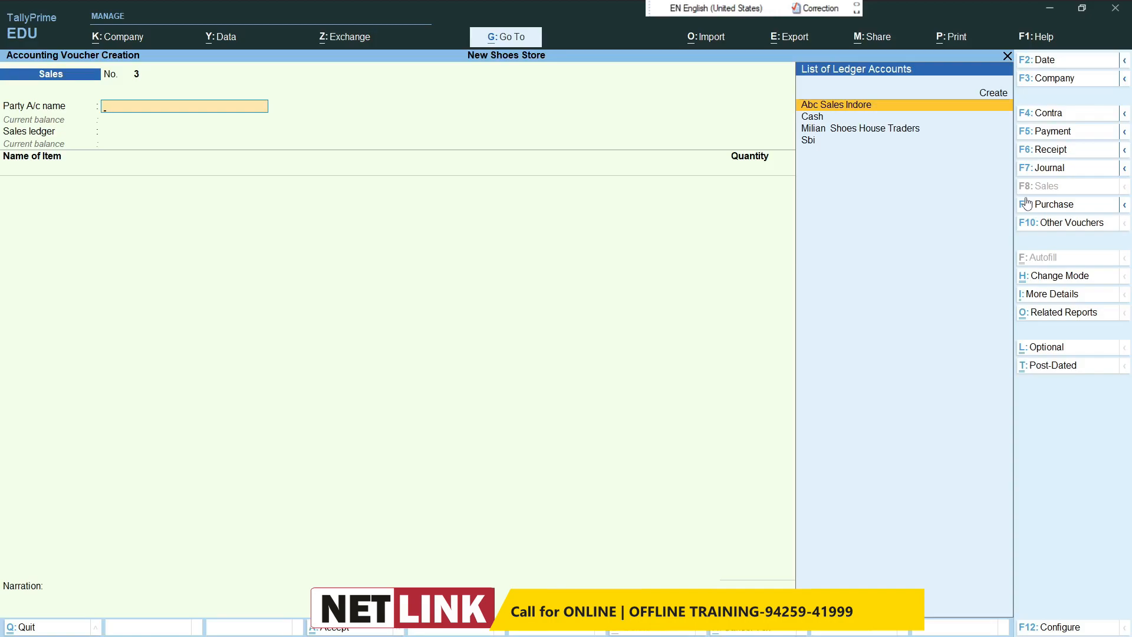
Step: Start a payment voucher and create the ledger Bonus Given under Indirect Expenses for its debit line
left_click(1035, 133)
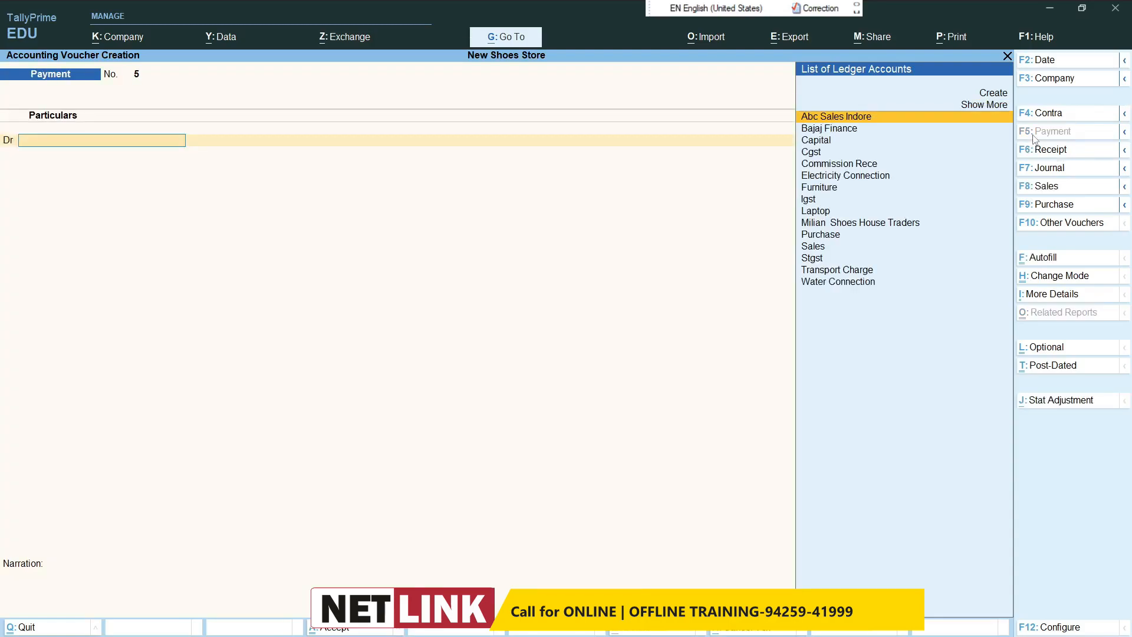
key("alt+c")
type("B")
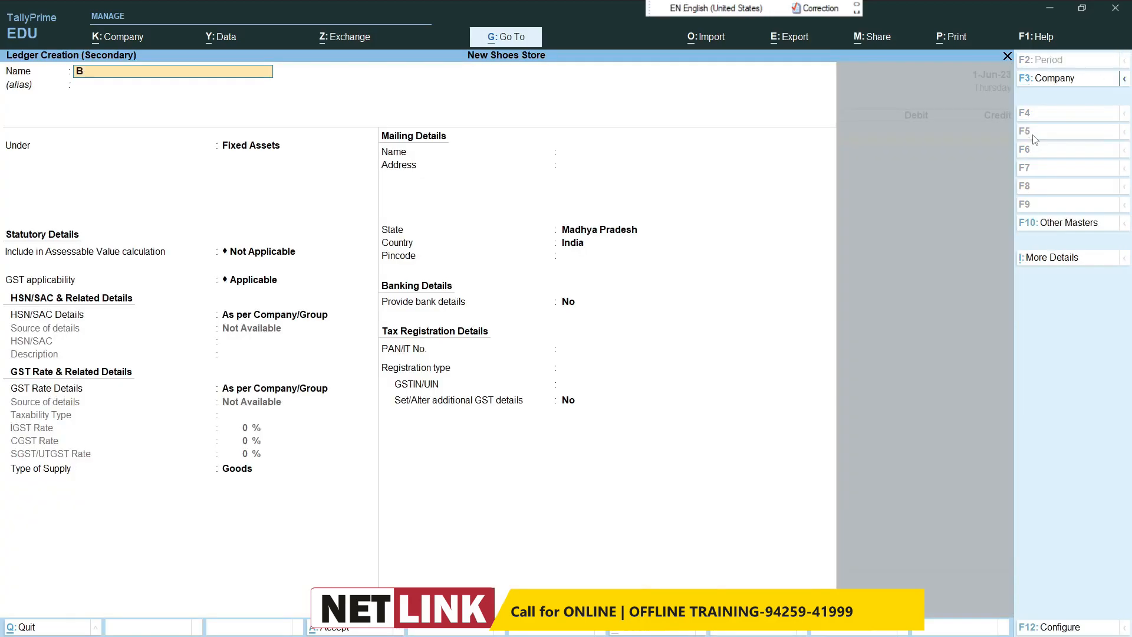
type("onus Given")
key("Return")
key("Return")
type("Ind")
key("Up")
key("Up")
key("Return")
key("ctrl+a")
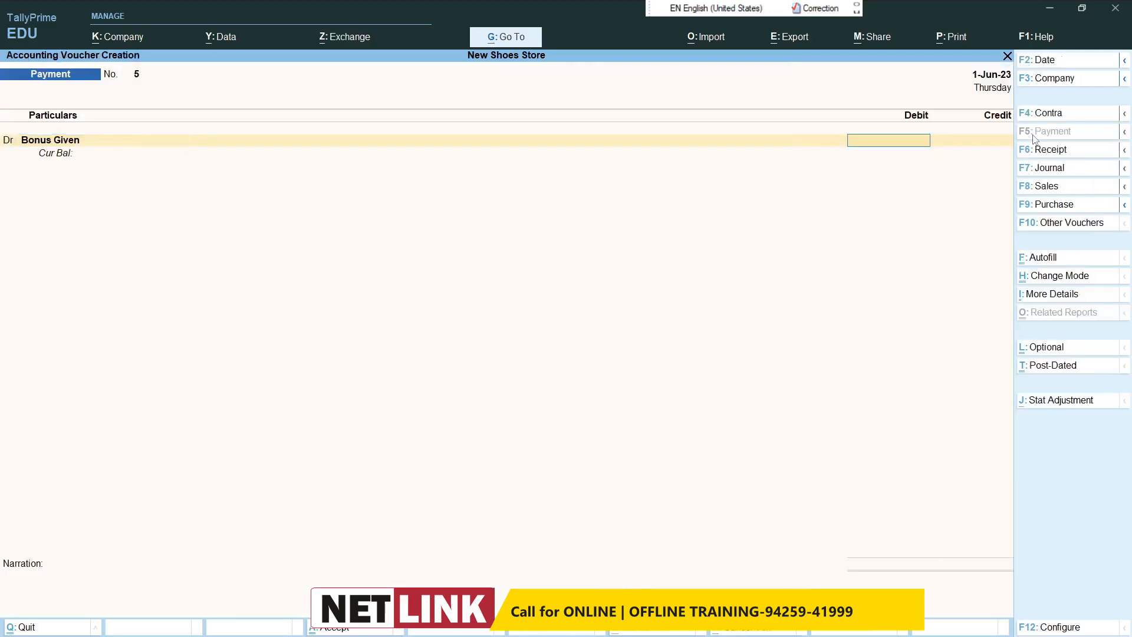
Step: Debit Bonus Given with 1,500 using GST details as per Masters/Company, credit Cash, and save the payment voucher
type("1500")
key("Return")
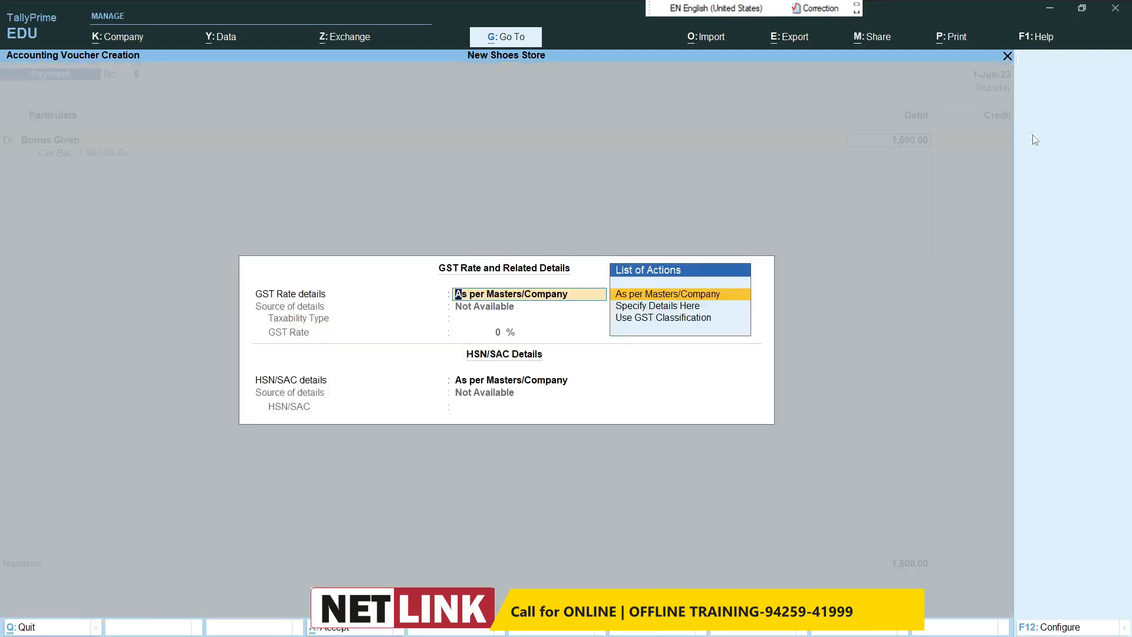
key("Return")
type("Cas")
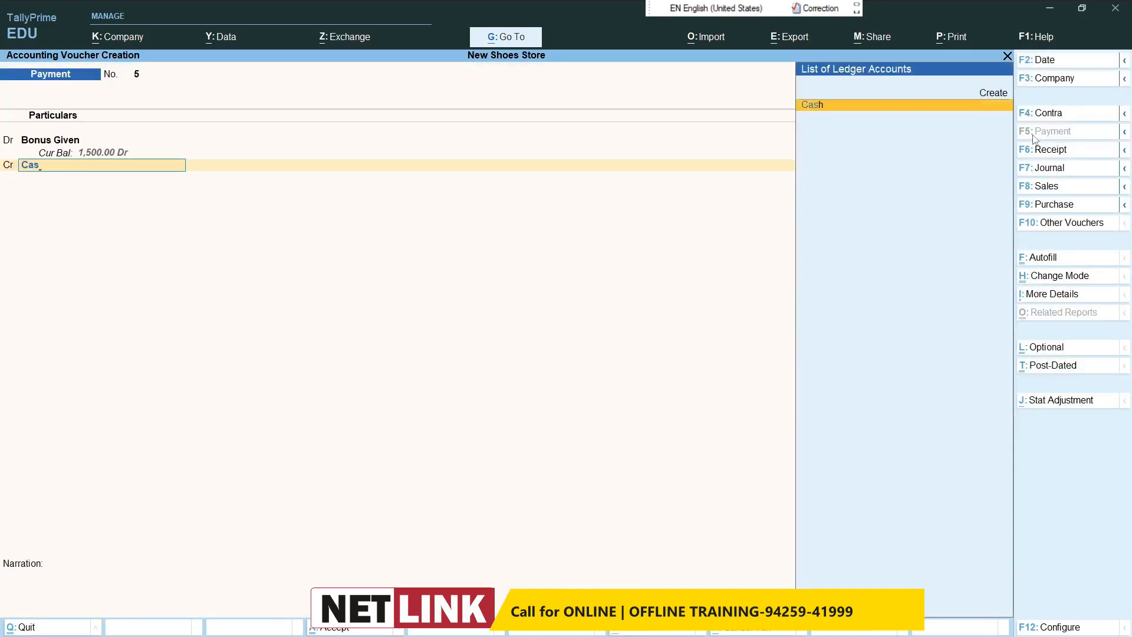
key("Return")
key("Return")
key("Return")
key("Return")
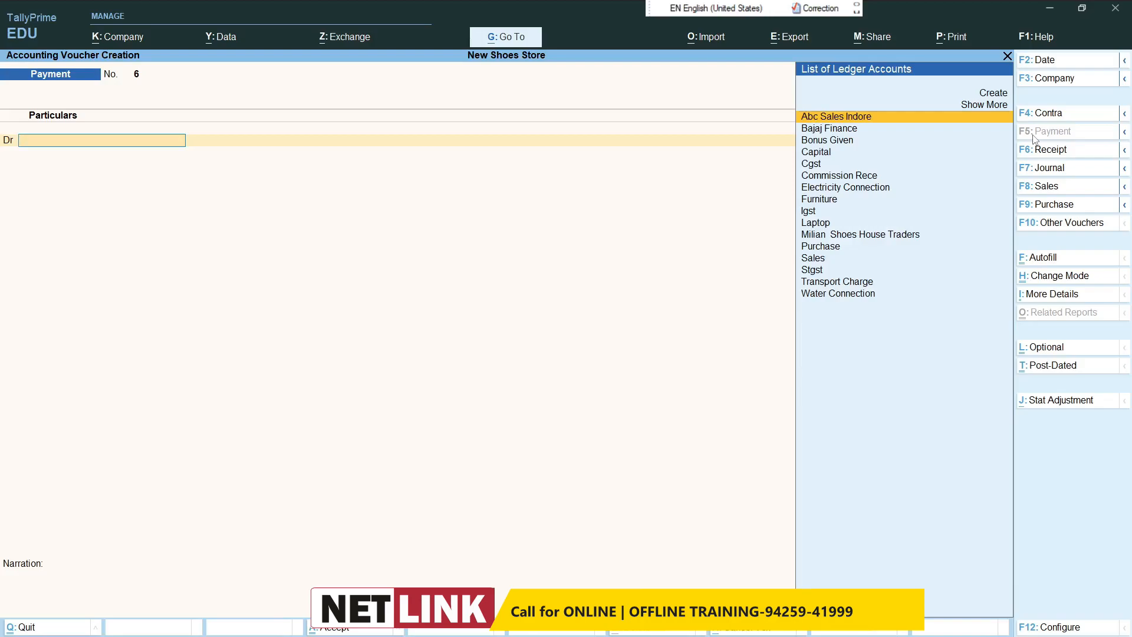
Step: Create the ledger Ele Bill under Indirect Expenses for the debit line of the new payment voucher
key("alt+c")
type("Ele")
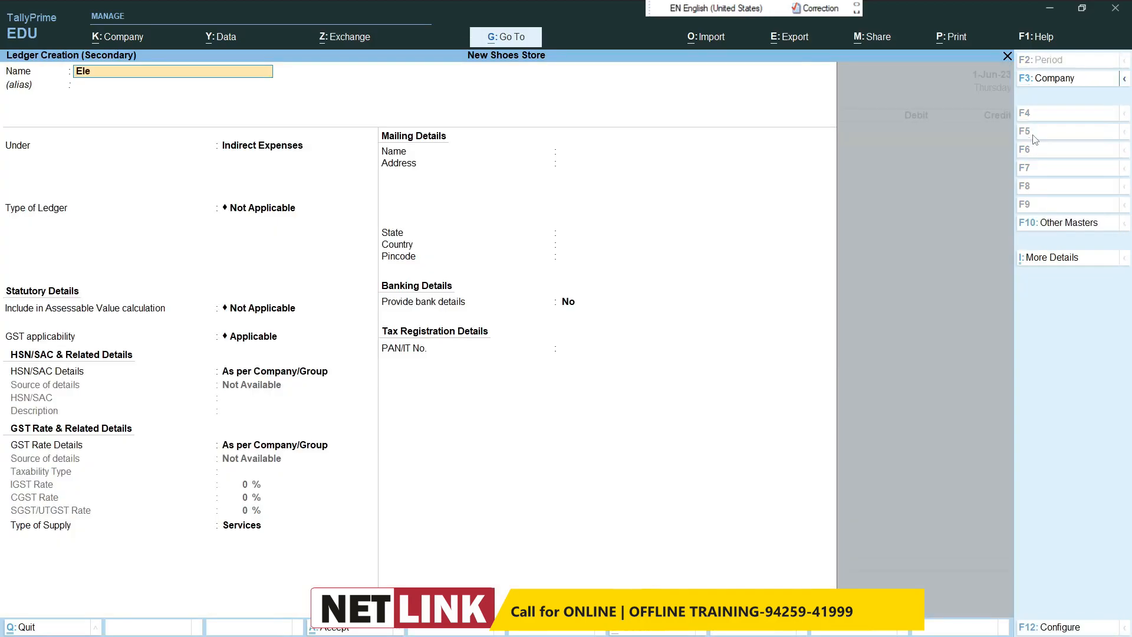
type(" Bill")
key("Return")
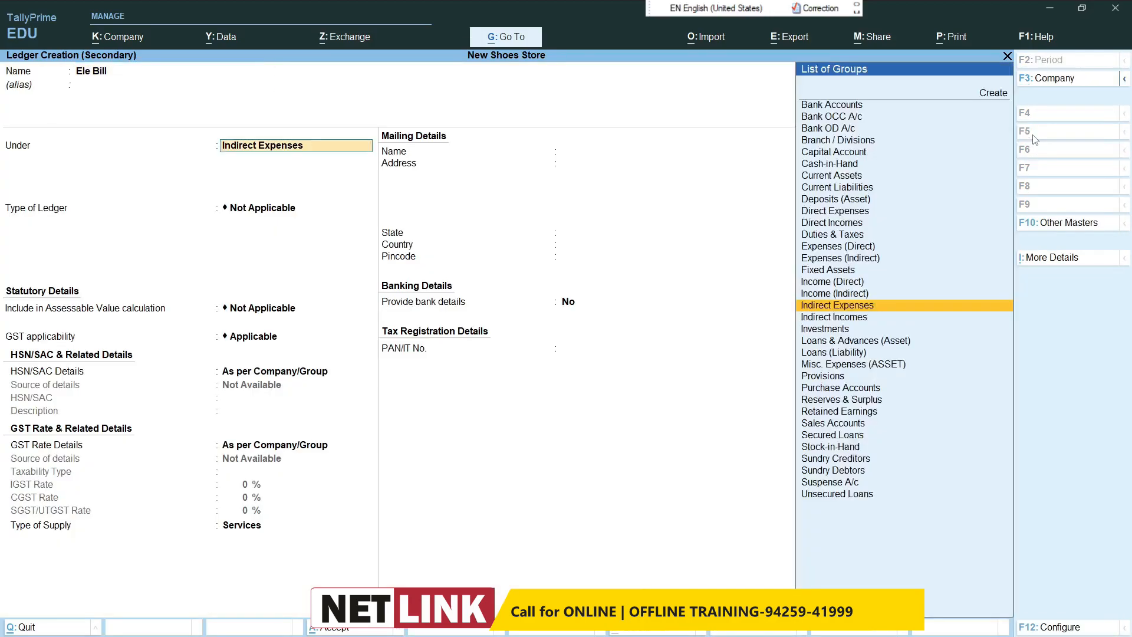
key("Return")
key("ctrl+a")
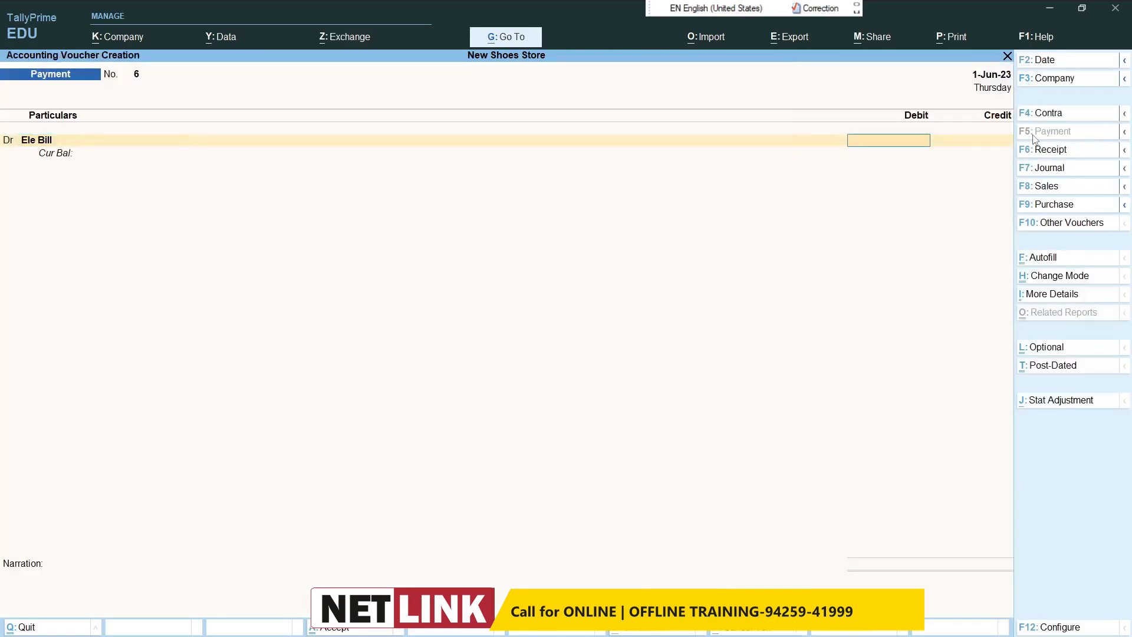
Step: Debit Ele Bill with 2,000, keeping the default GST rate and HSN/SAC details
type("2000")
key("Return")
key("Return")
key("Return")
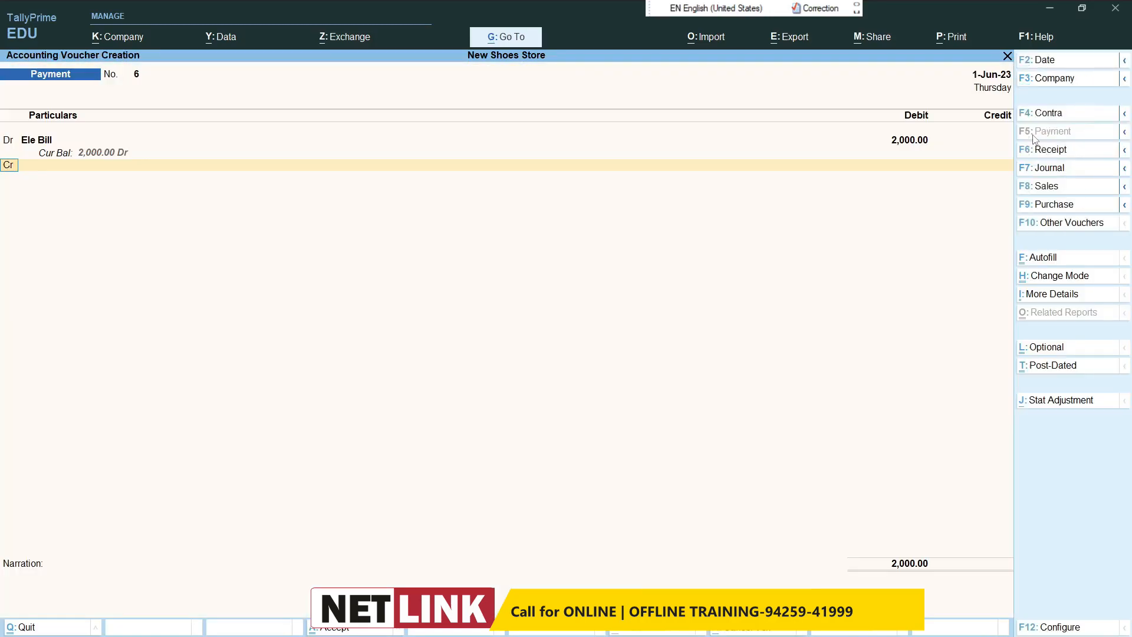
Step: Make the second voucher line a debit and create the ledger Tele Bill under Indirect Expenses for it
type("d")
key("Return")
key("alt+c")
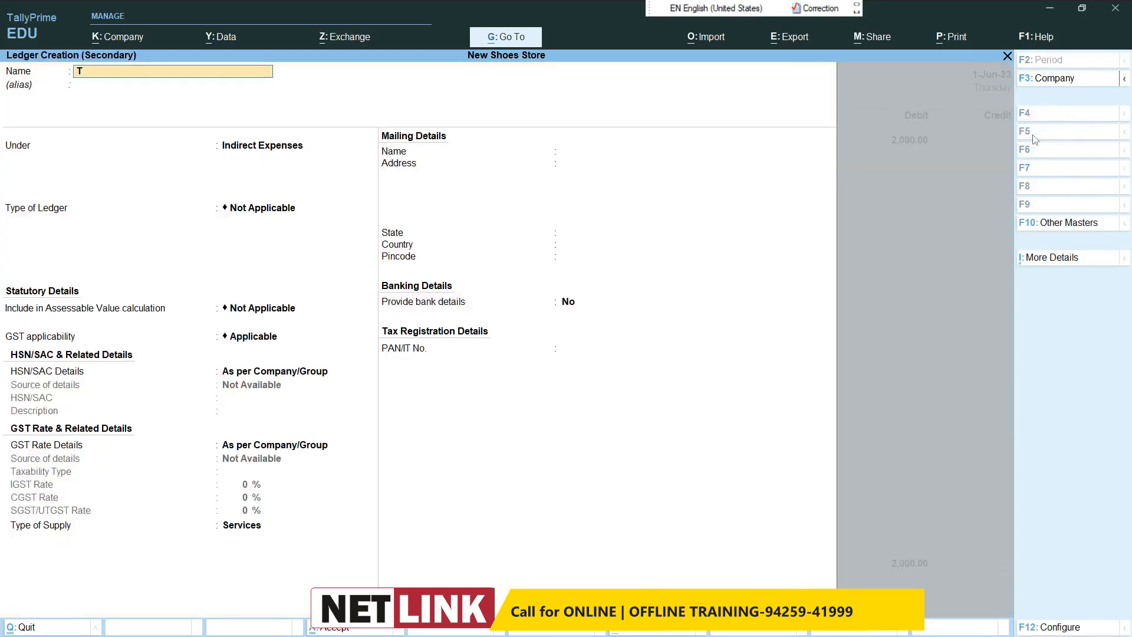
type("Tele bill")
key("Return")
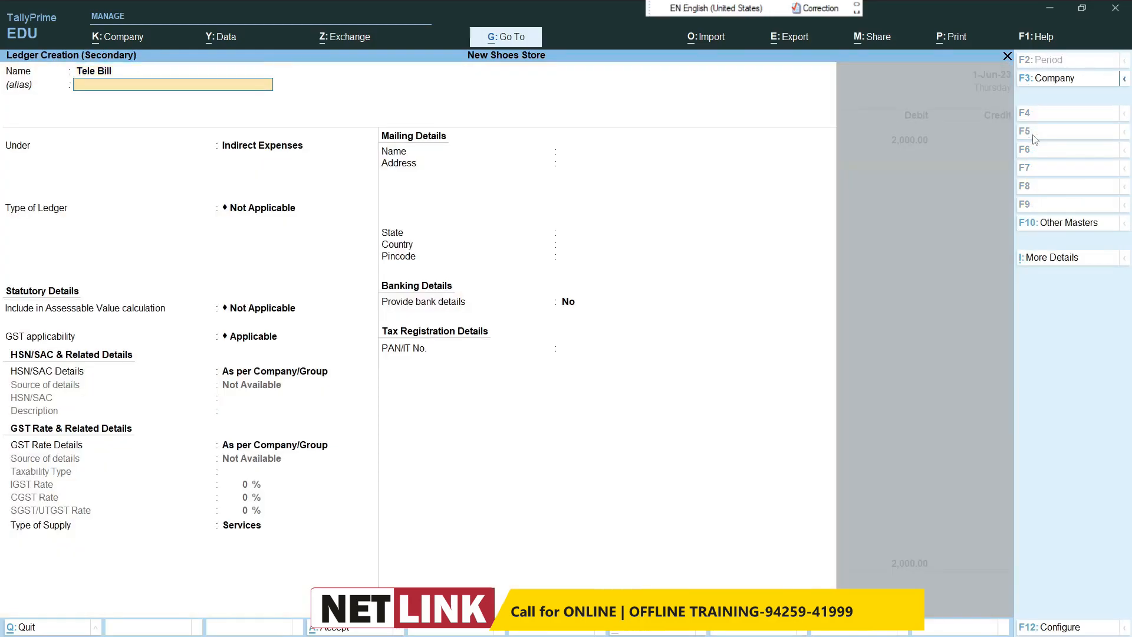
key("Return")
key("ctrl+a")
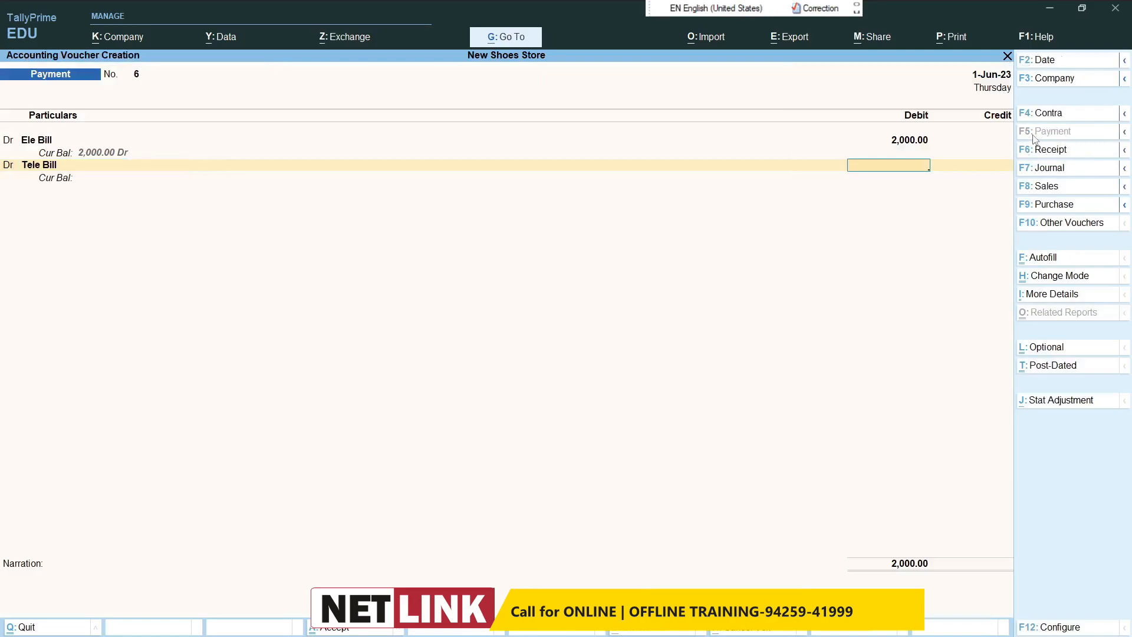
Step: Debit Tele Bill with 1,000, keeping the default GST details, and credit Cash with 3,000
type("1000")
key("Return")
key("ctrl+a")
type("cash")
key("Return")
key("Return")
key("Return")
key("Return")
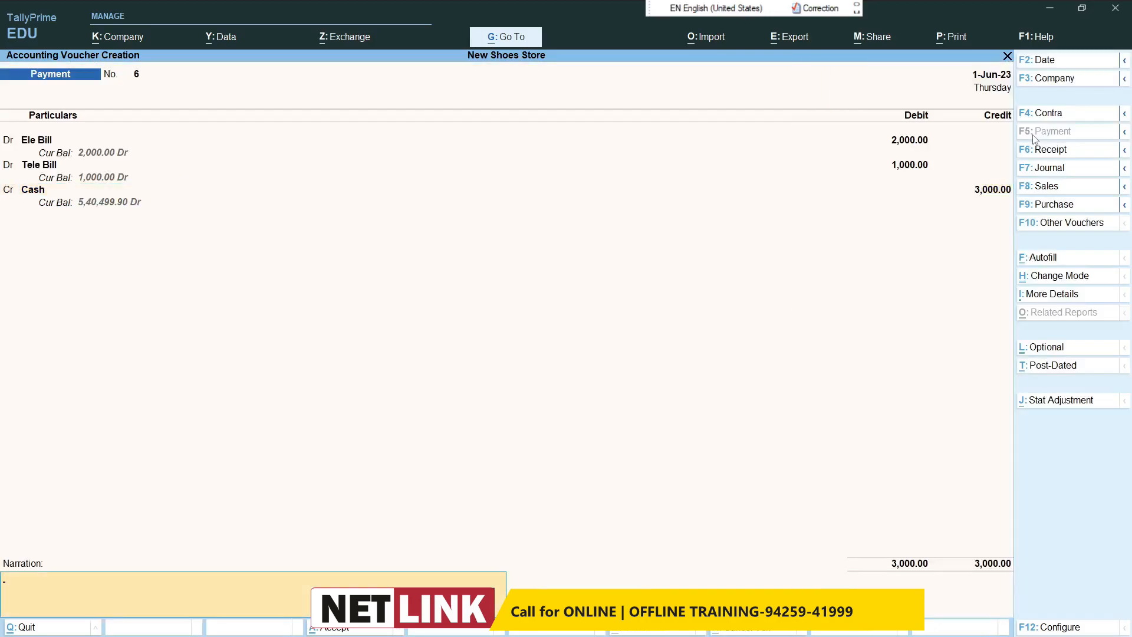
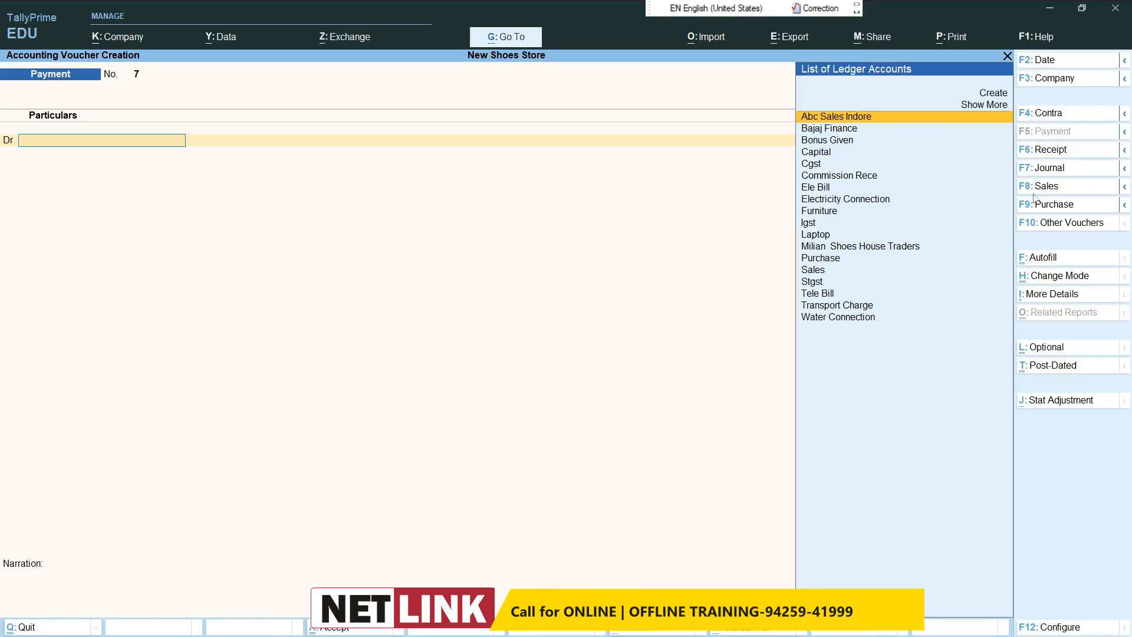
Step: Start a credit note voucher for the party Milian Shoes House Traders, accepting the default party details
left_click(1049, 227)
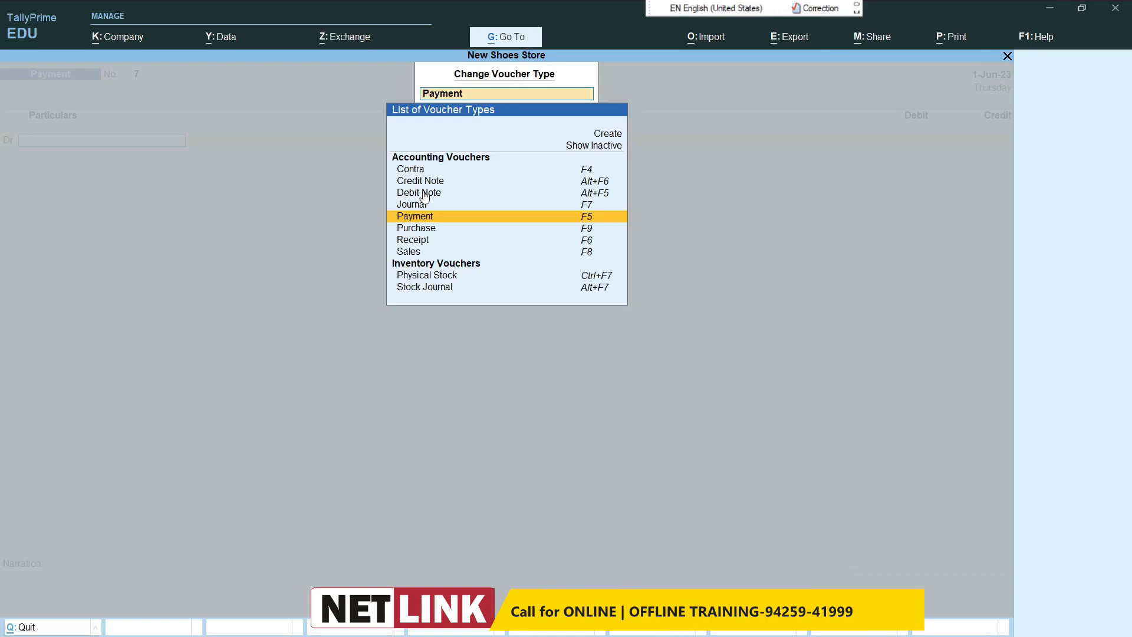
left_click(590, 148)
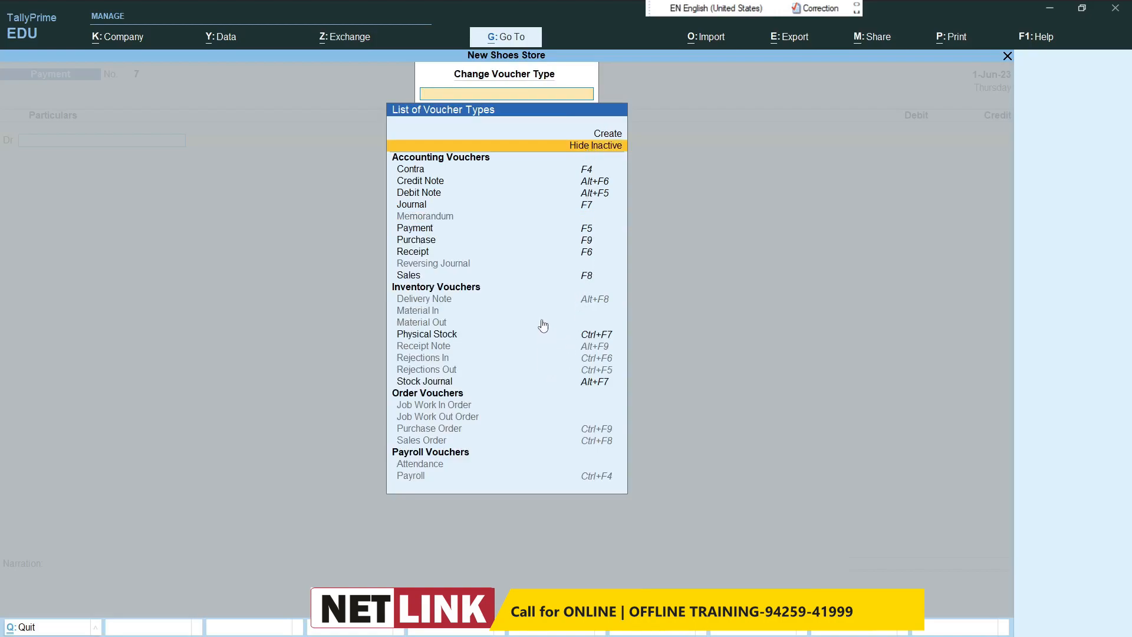
left_click(606, 148)
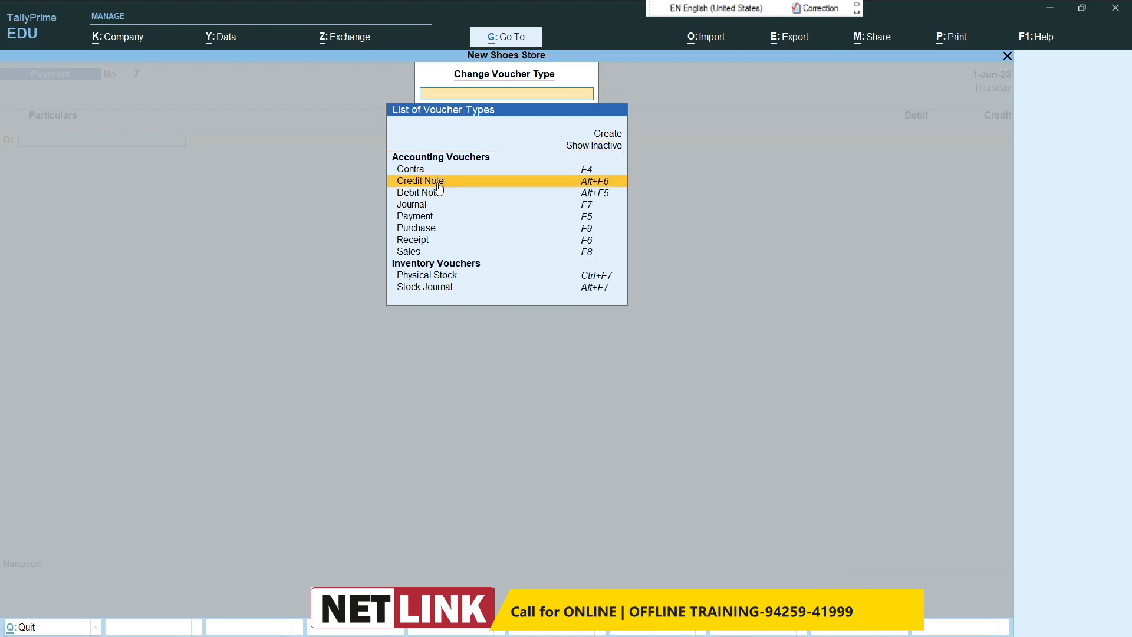
left_click(592, 187)
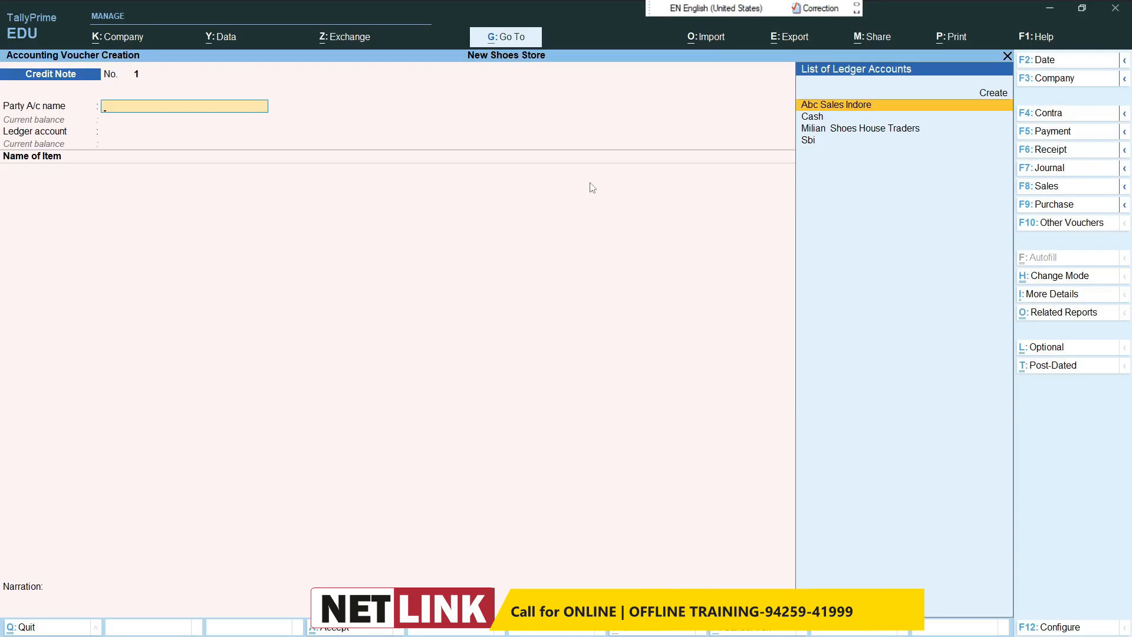
type("Mi")
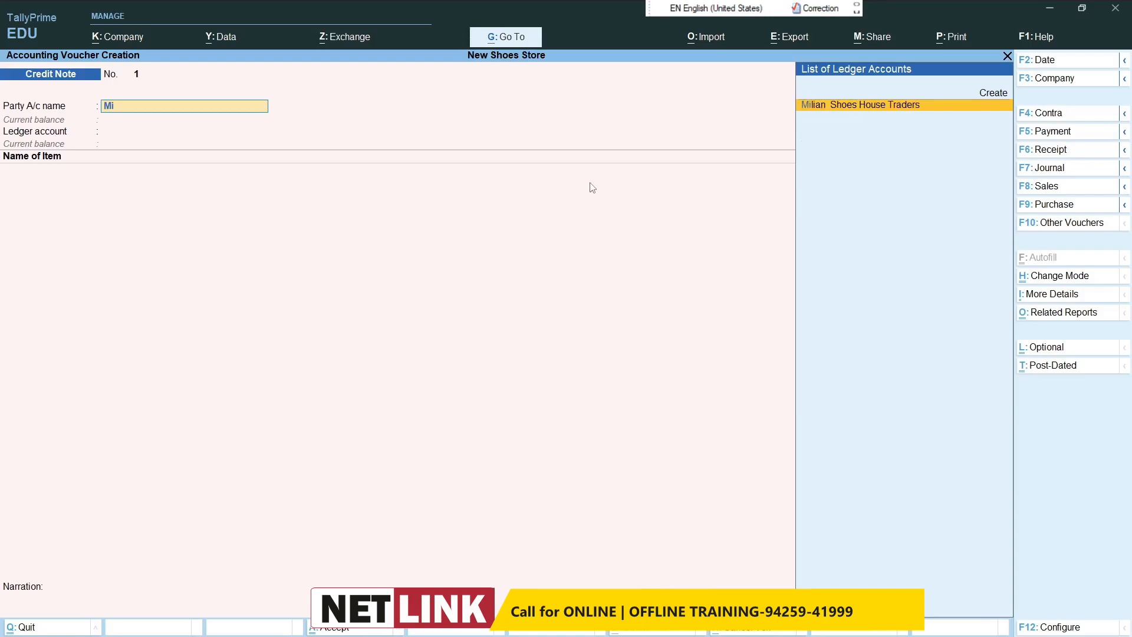
key("Return")
key("ctrl+a")
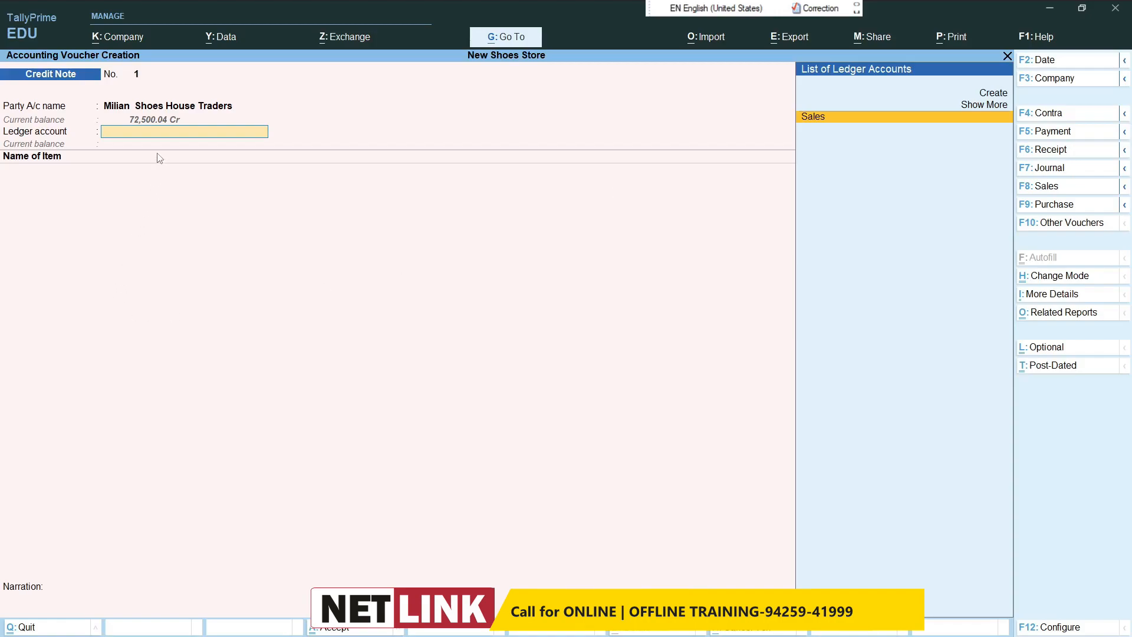
Step: Create the ledger Sales Return under Sales Accounts and use it as the credit note's ledger account
key("alt+c")
type("Sa")
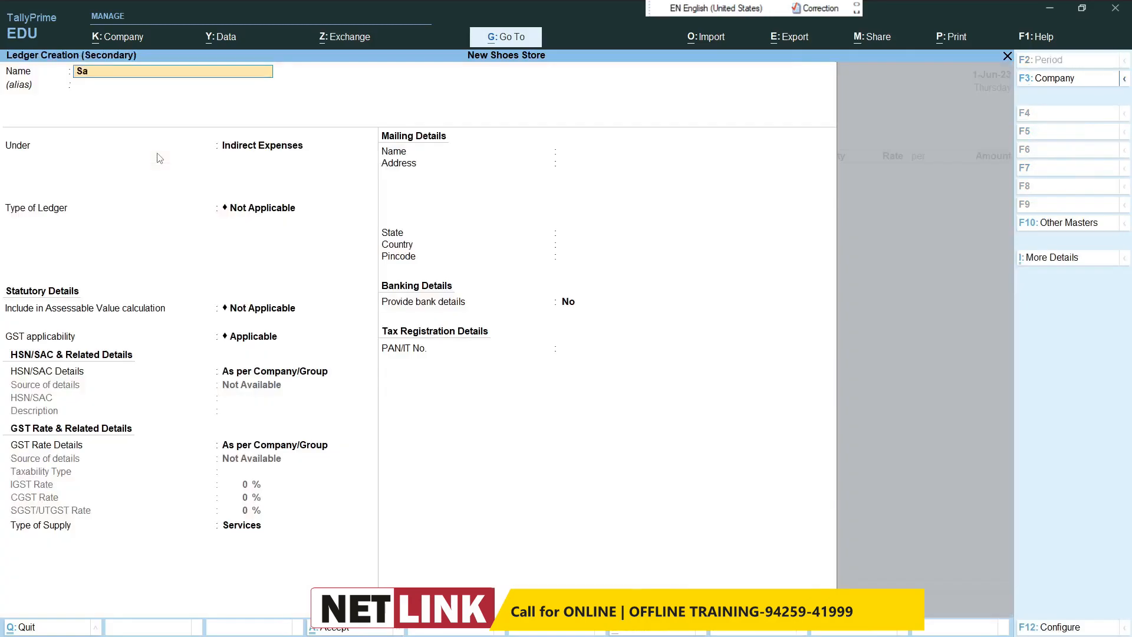
type("les Return")
key("Return")
key("Return")
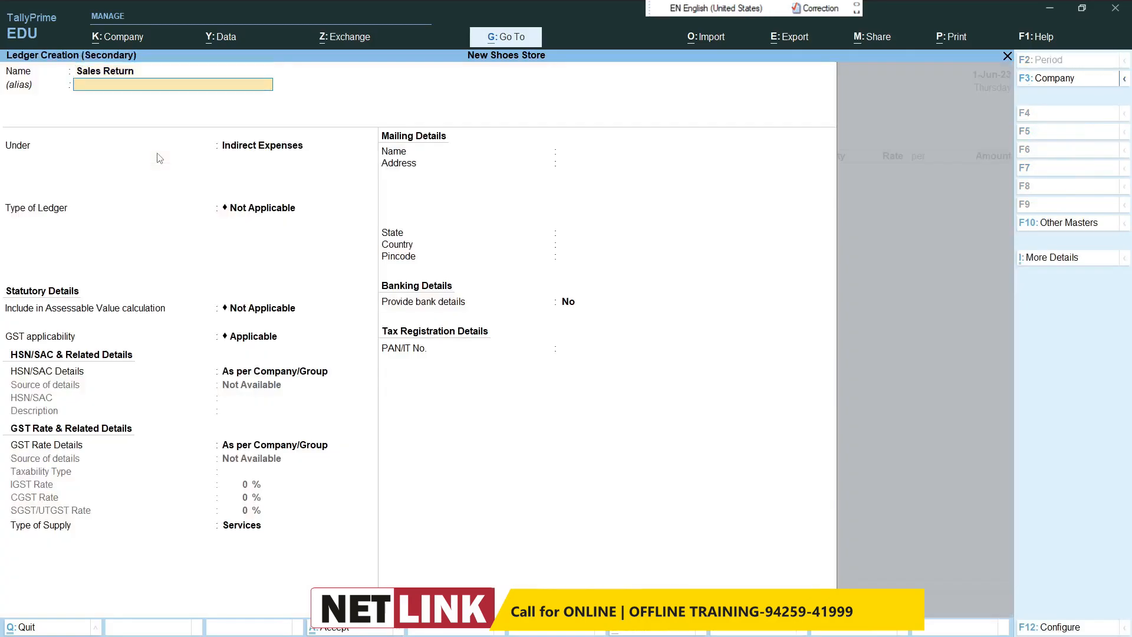
type("Sales")
key("Return")
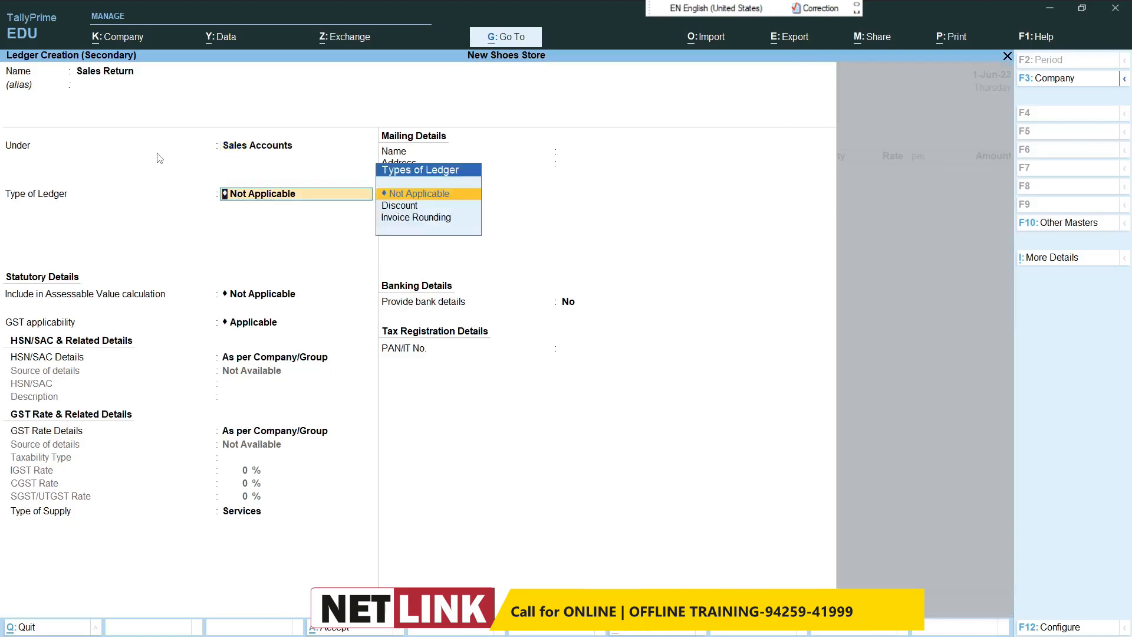
key("Return")
key("Return")
key("Return")
key("Return")
key("Return")
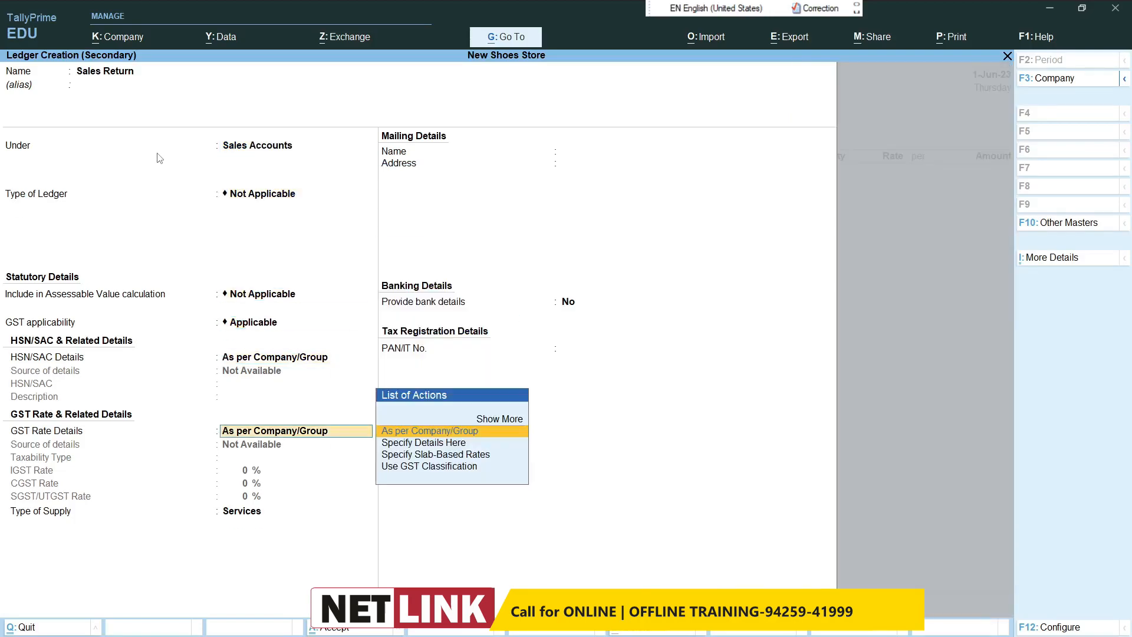
type("G")
key("Return")
key("ctrl+a")
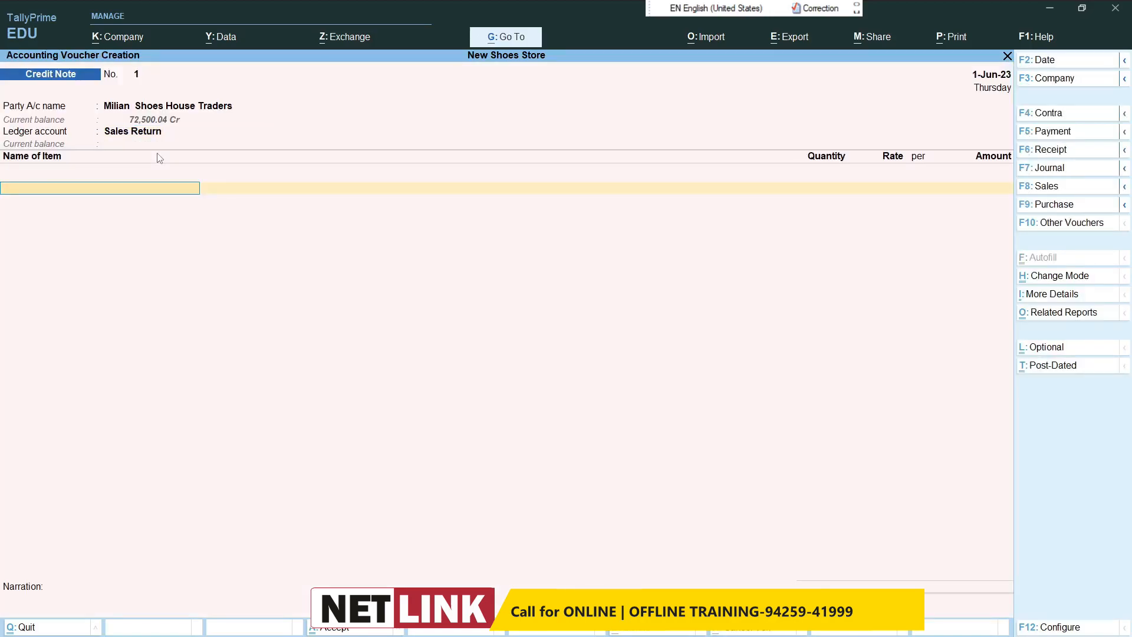
Step: Enter 5 pcs of Bata Shoes at a rate of 2053.57, keeping the default GST rate and HSN/SAC details
type("B")
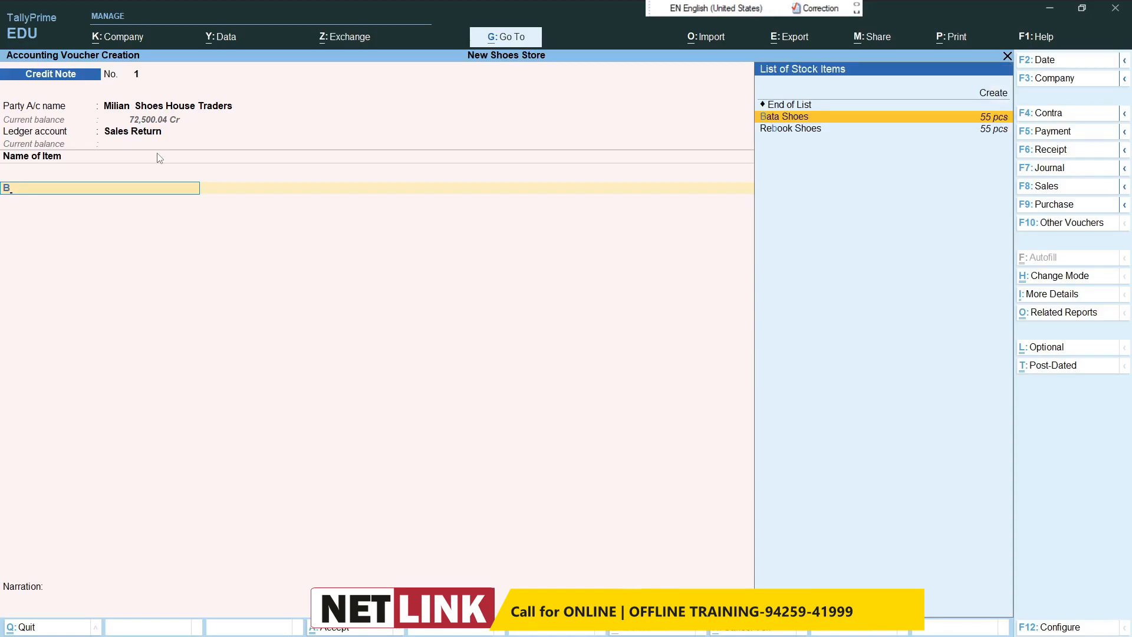
key("Return")
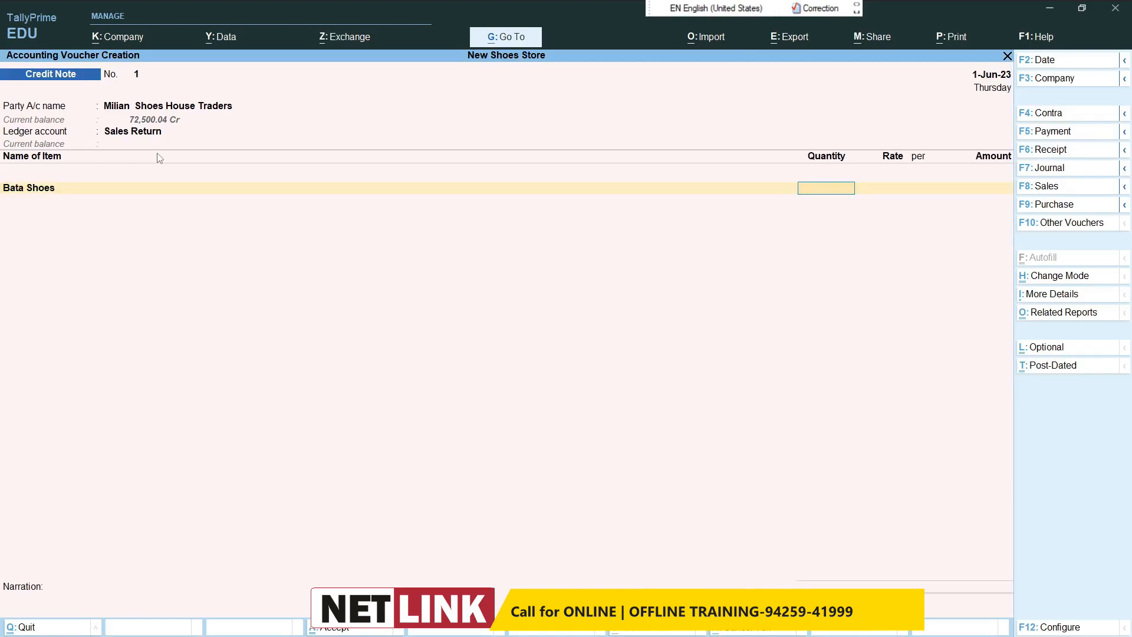
key("Return")
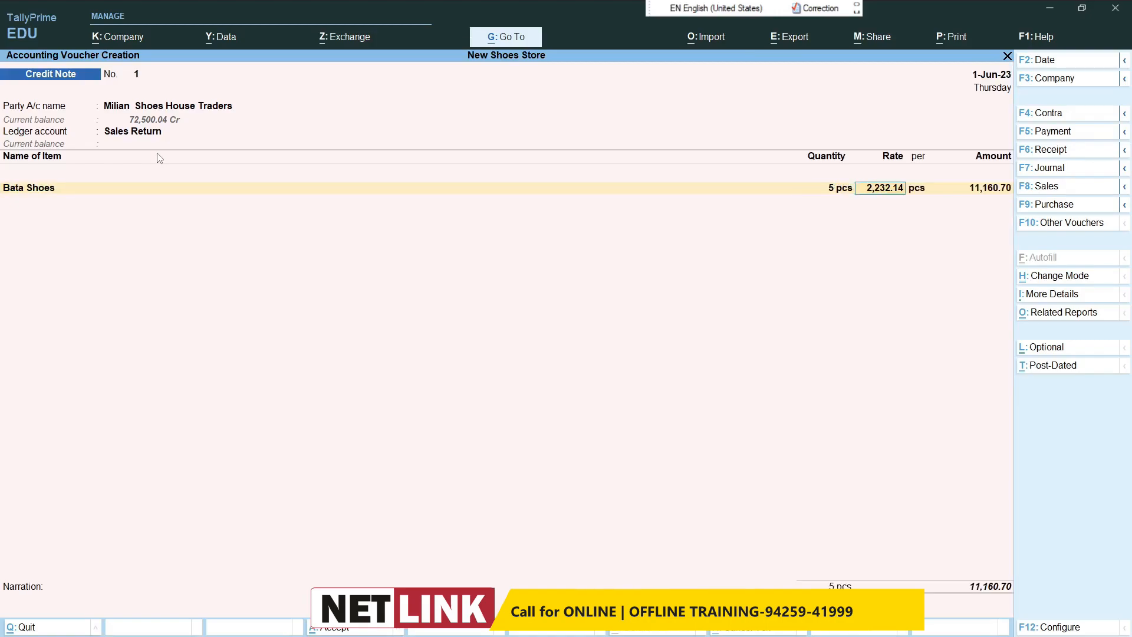
type("2,053")
key("Return")
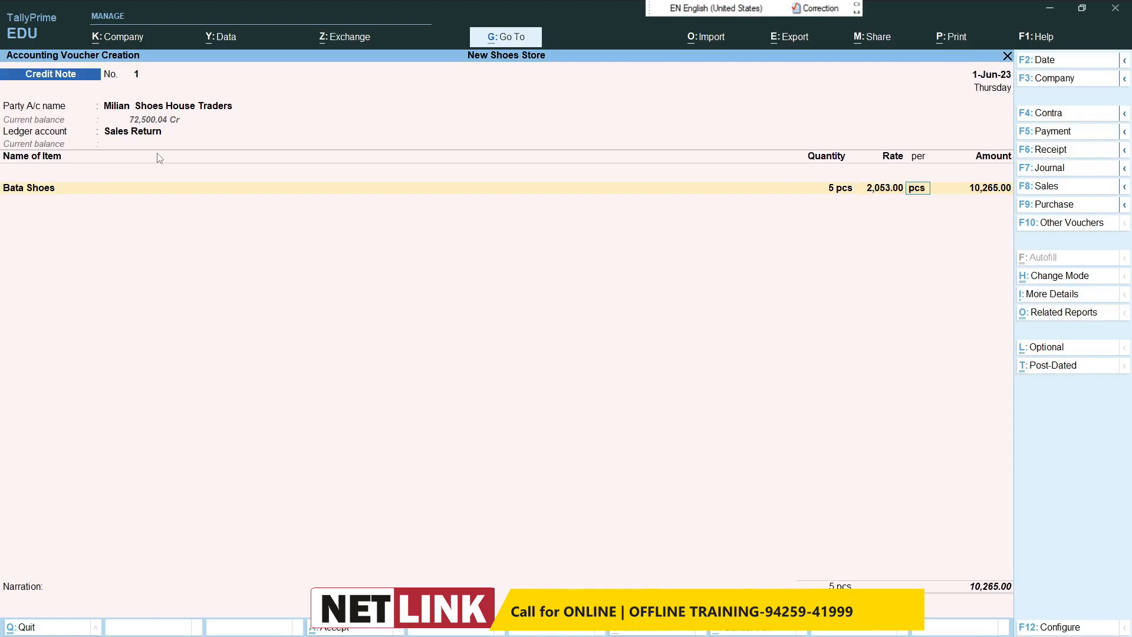
key("BackSpace")
type("2053.57")
key("Return")
key("Return")
key("Return")
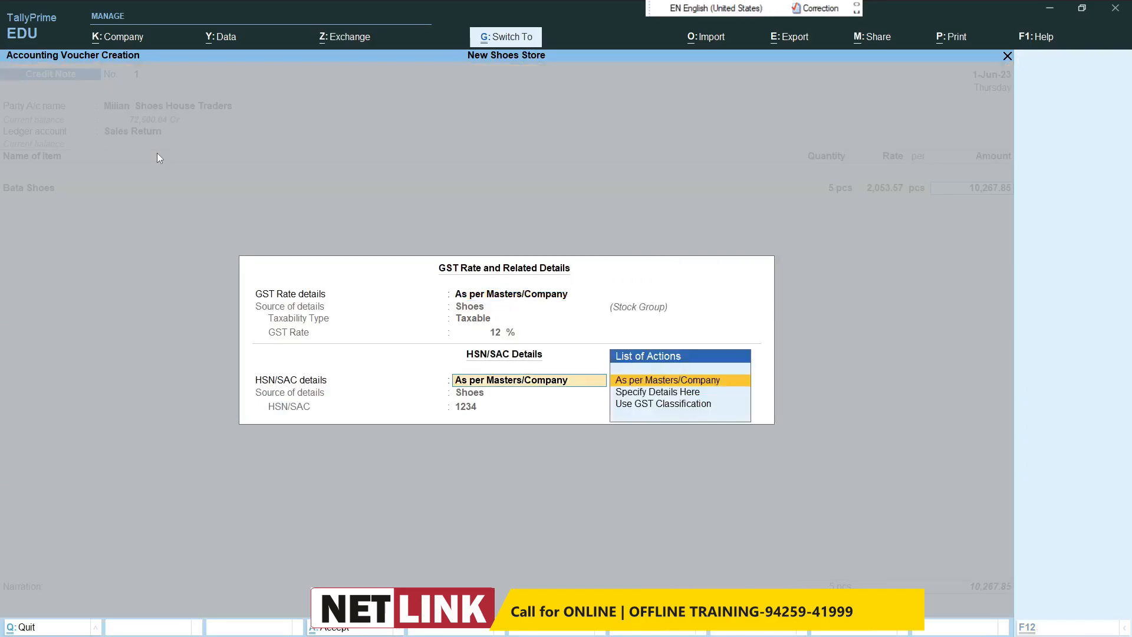
key("Return")
Step: Add 5 pcs of Rebook Shoes at a rate of 2,500 to the credit note, keeping the default GST details
type("Re")
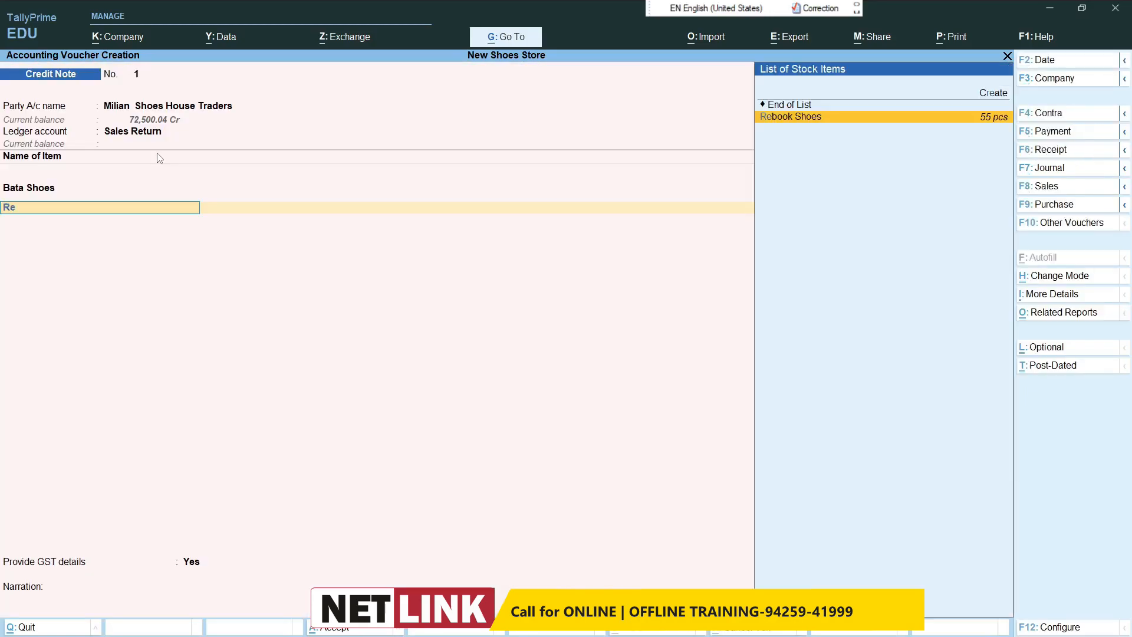
key("Return")
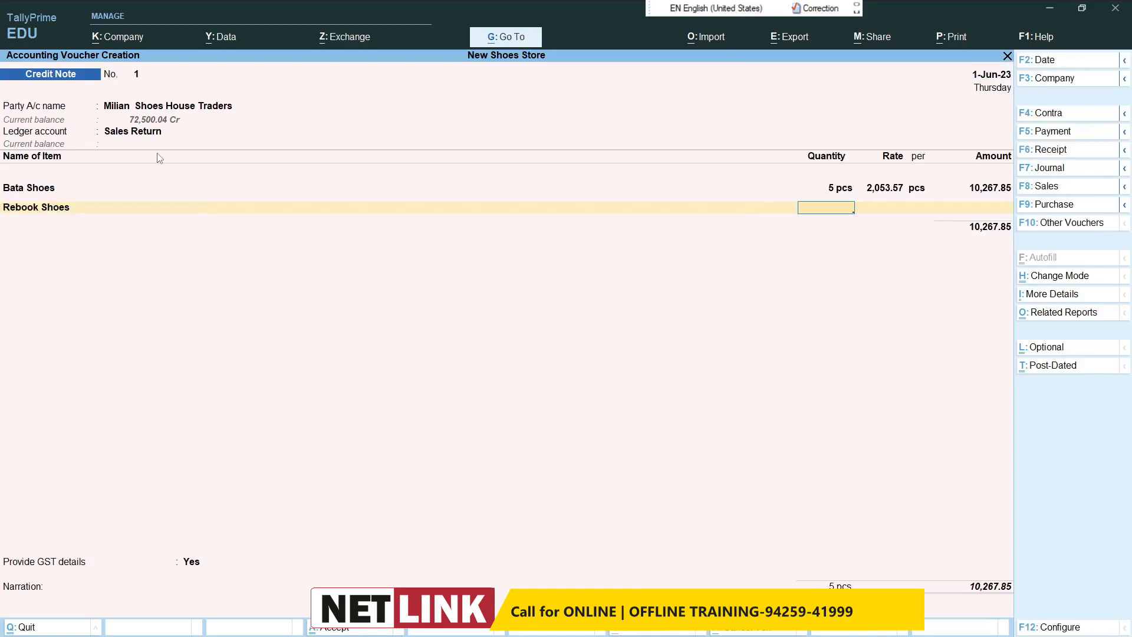
key("Return")
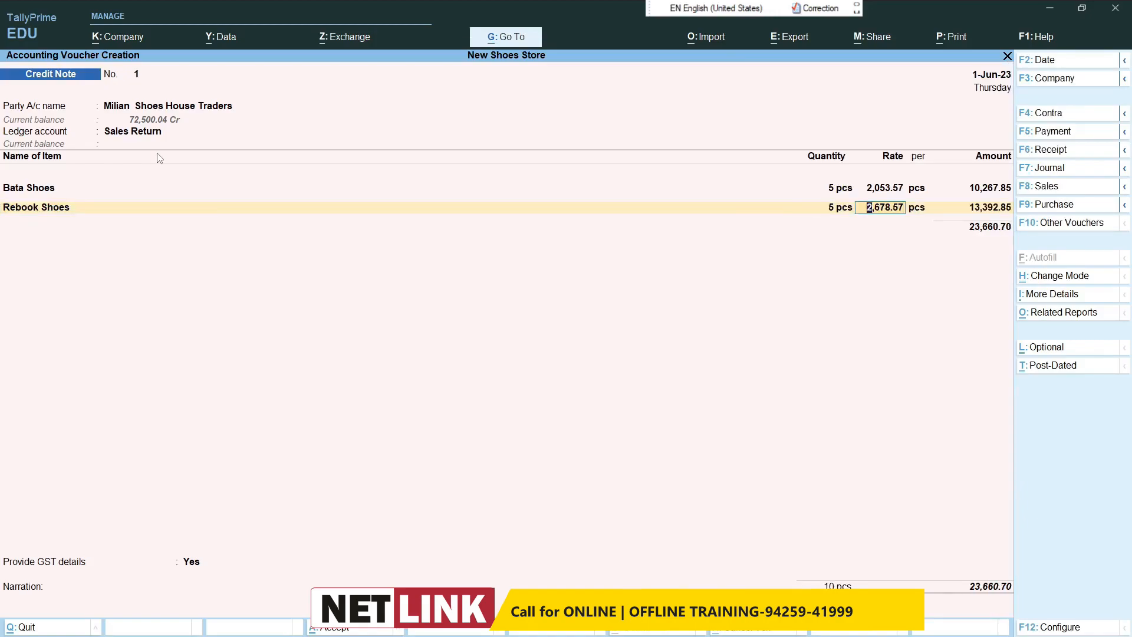
type("2,500")
key("Return")
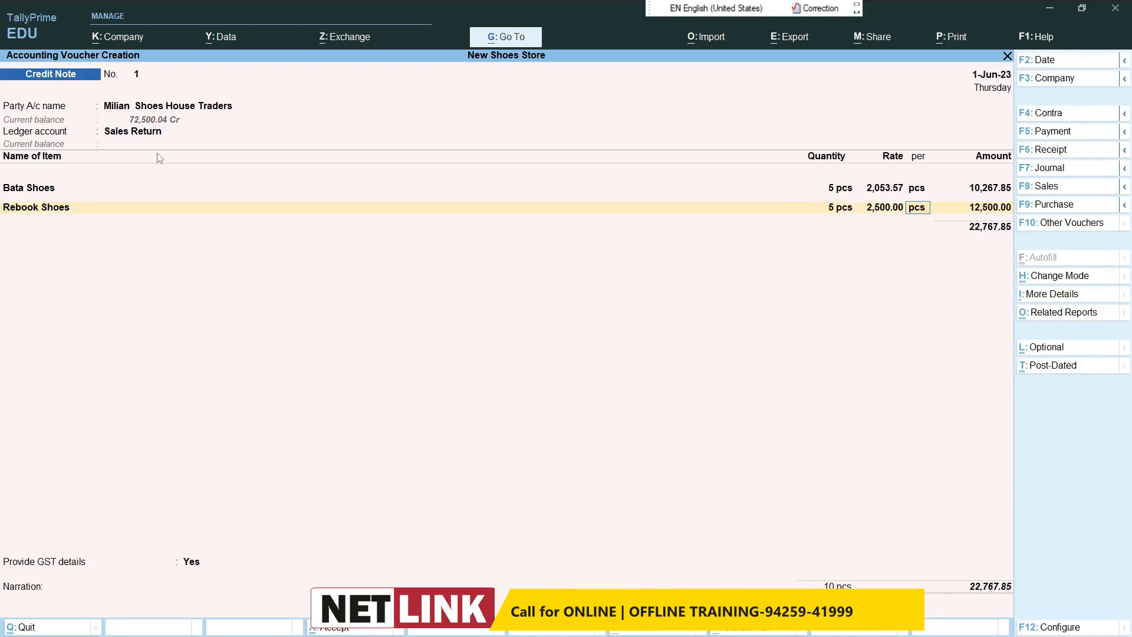
key("Return")
Step: End the item list and apply the Igst ledger to the credit note with its calculated tax amount
key("Return")
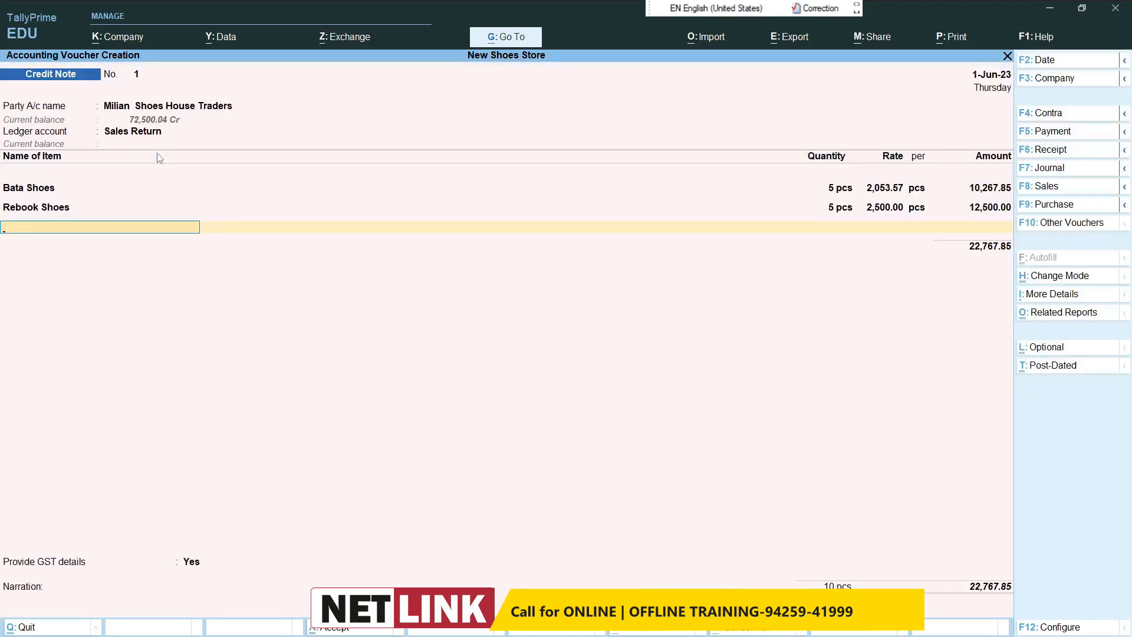
key("Return")
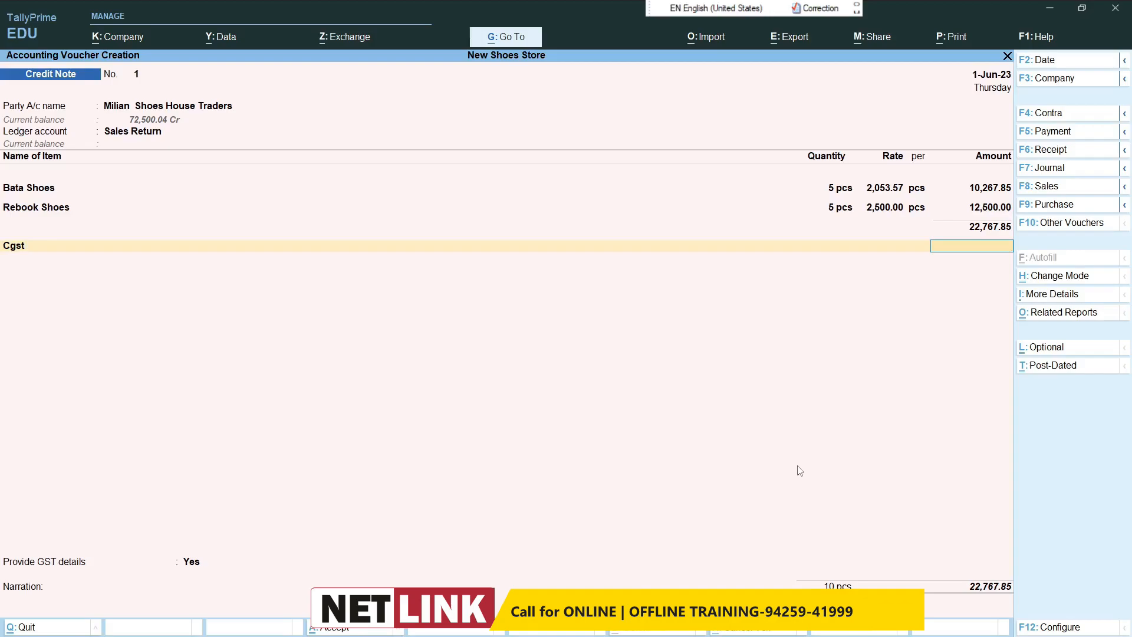
key("BackSpace")
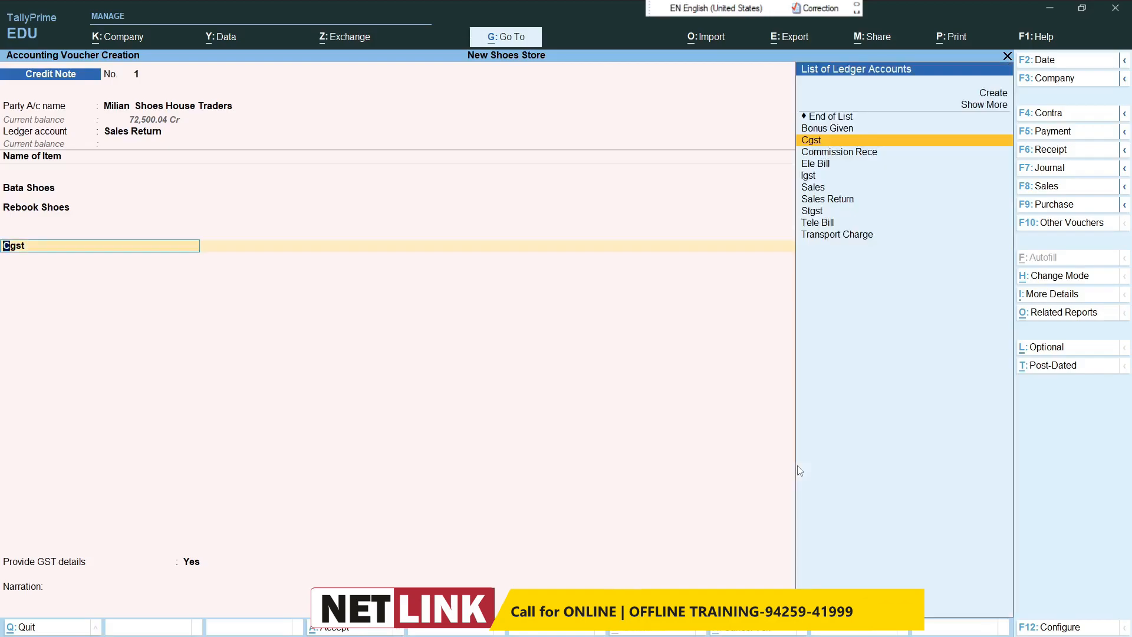
type("Ig")
key("Return")
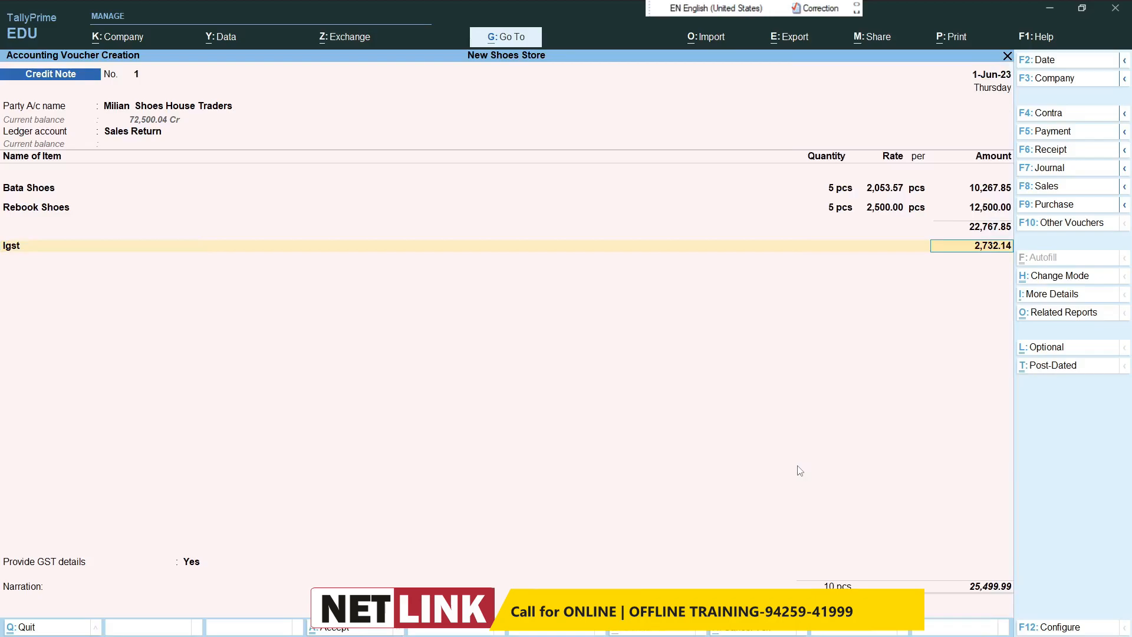
key("Return")
Step: Set Provide GST details to No and save the credit note without a narration
key("Return")
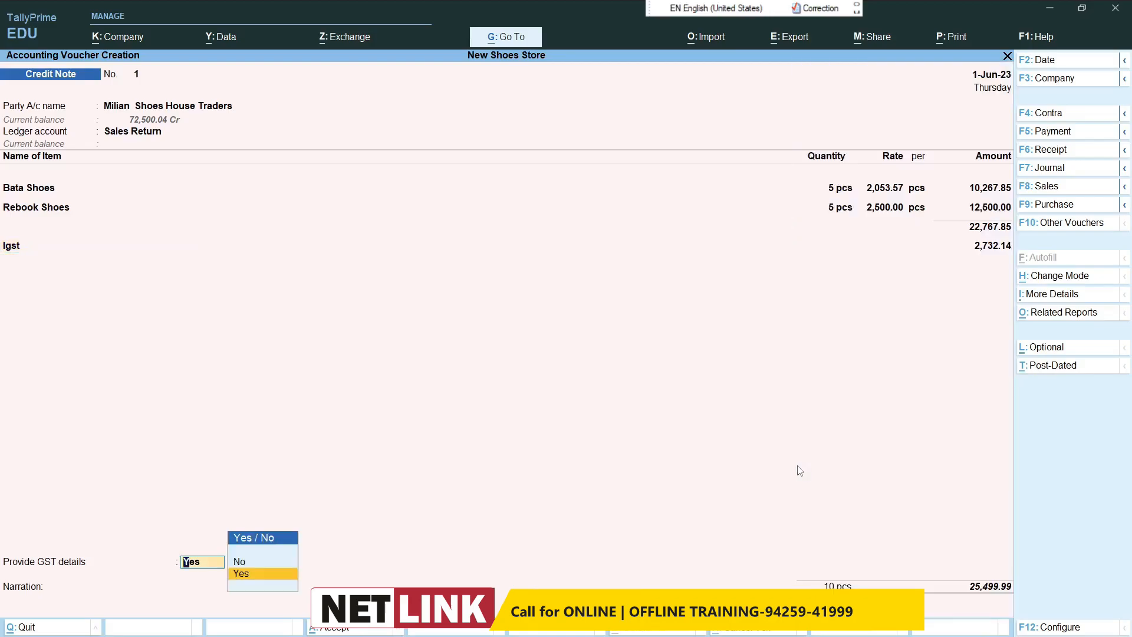
key("Up")
key("Return")
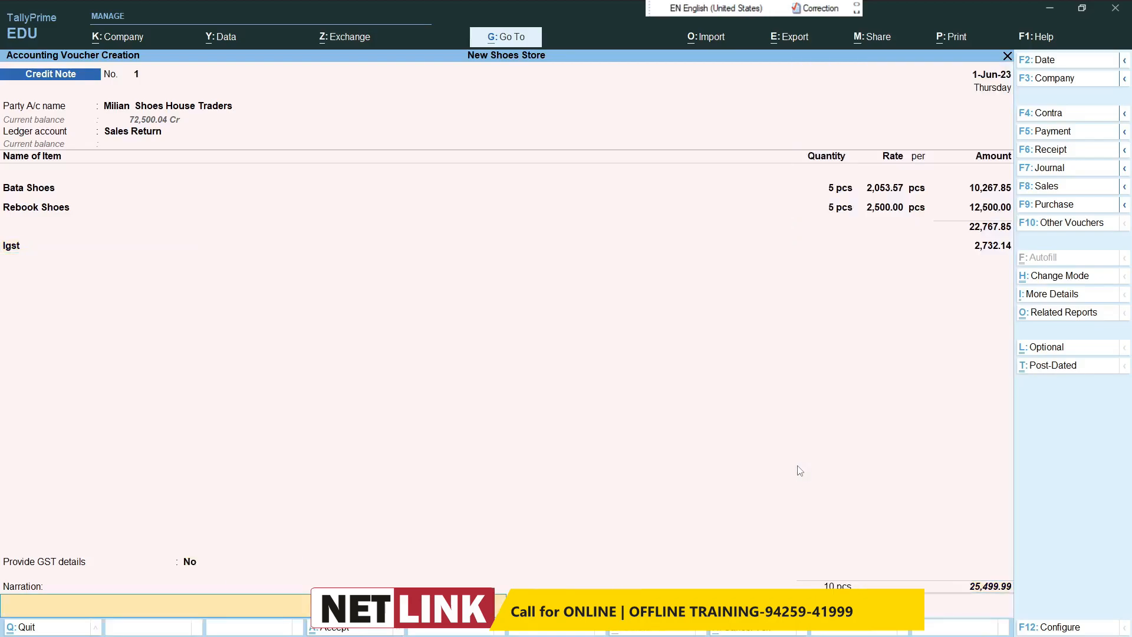
key("Return")
key("Return")
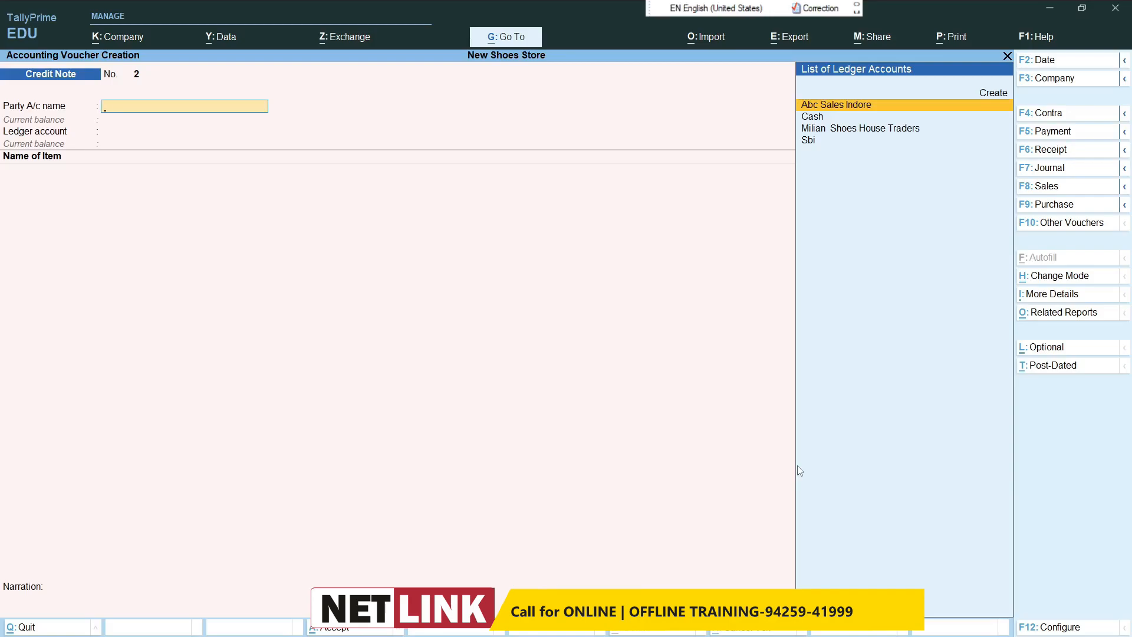
Step: Start a journal voucher and create the ledger Charity under Indirect Expenses for its debit line
key("F7")
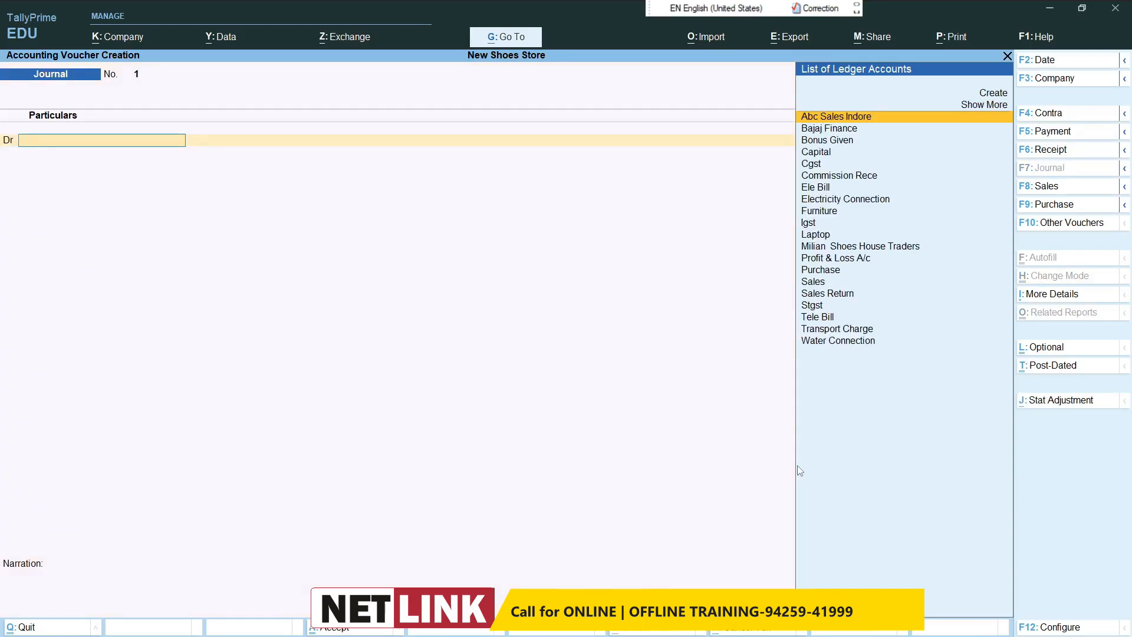
key("ctrl")
key("alt+c")
type("Chs")
type("rity")
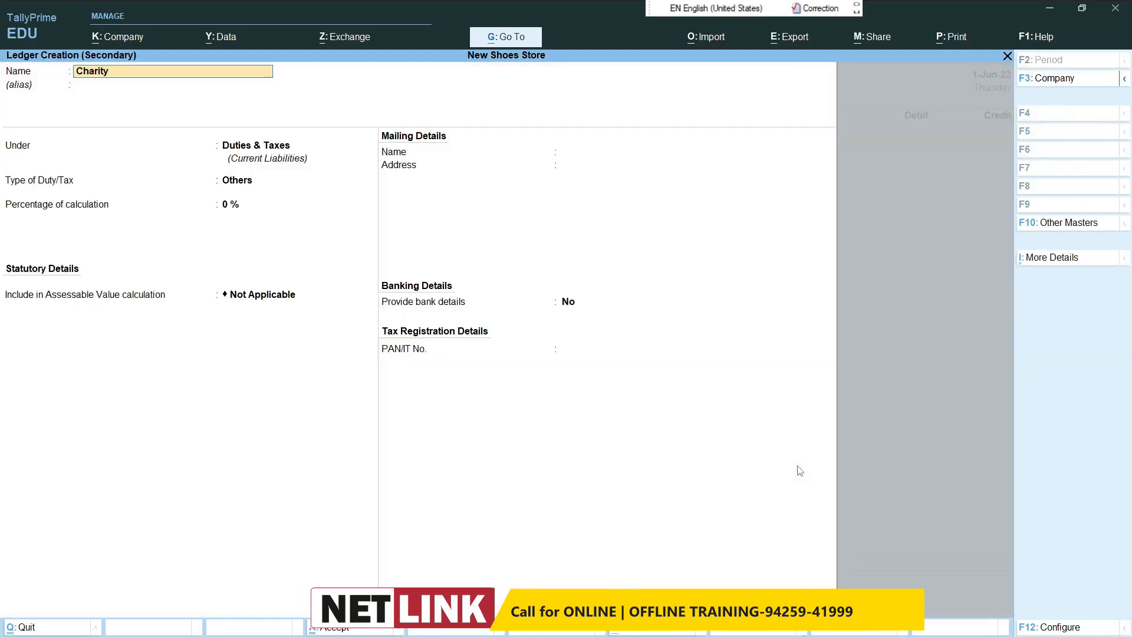
key("Return")
type("Ind")
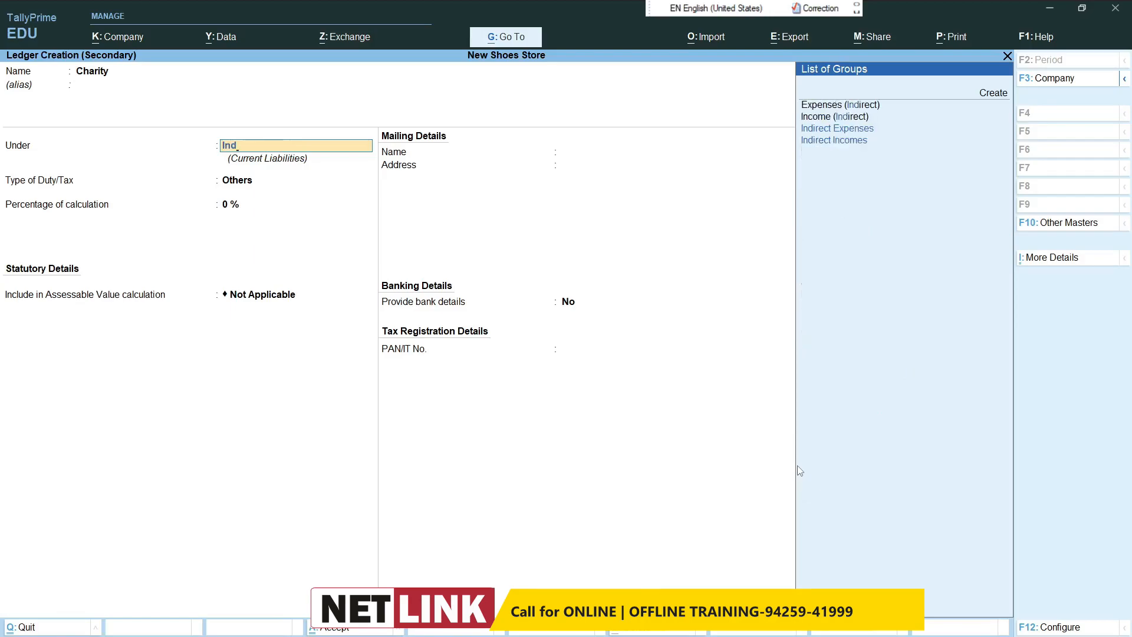
key("Return")
key("ctrl+a")
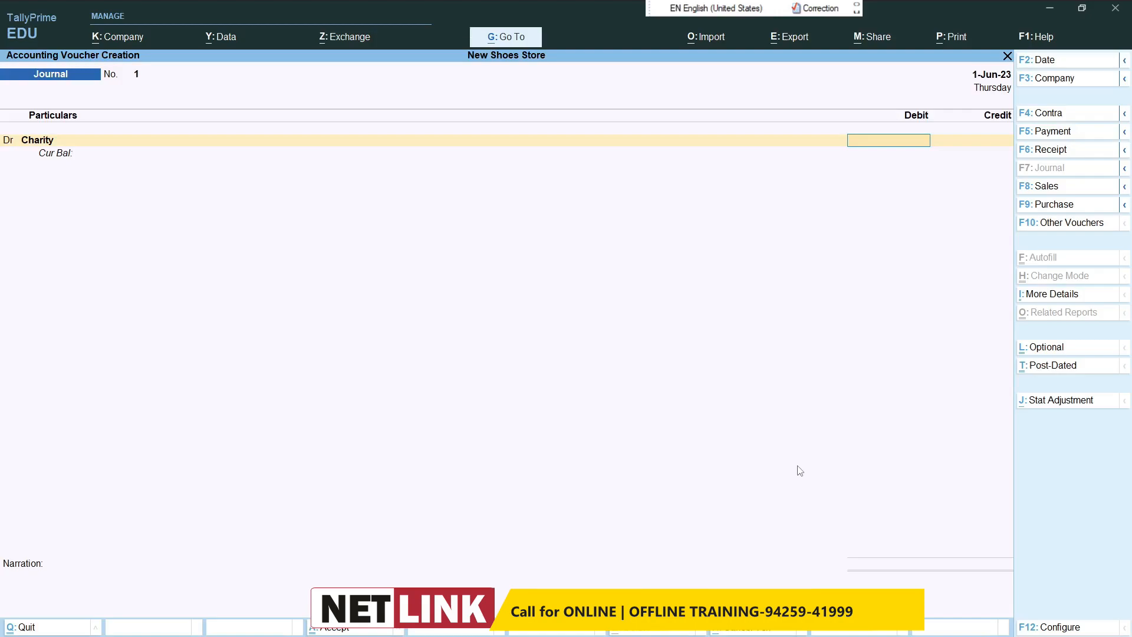
type("100")
type("0")
Step: Debit Charity with 100, keeping the default GST rate and HSN/SAC details
key("BackSpace")
key("BackSpace")
key("BackSpace")
type("100")
key("Return")
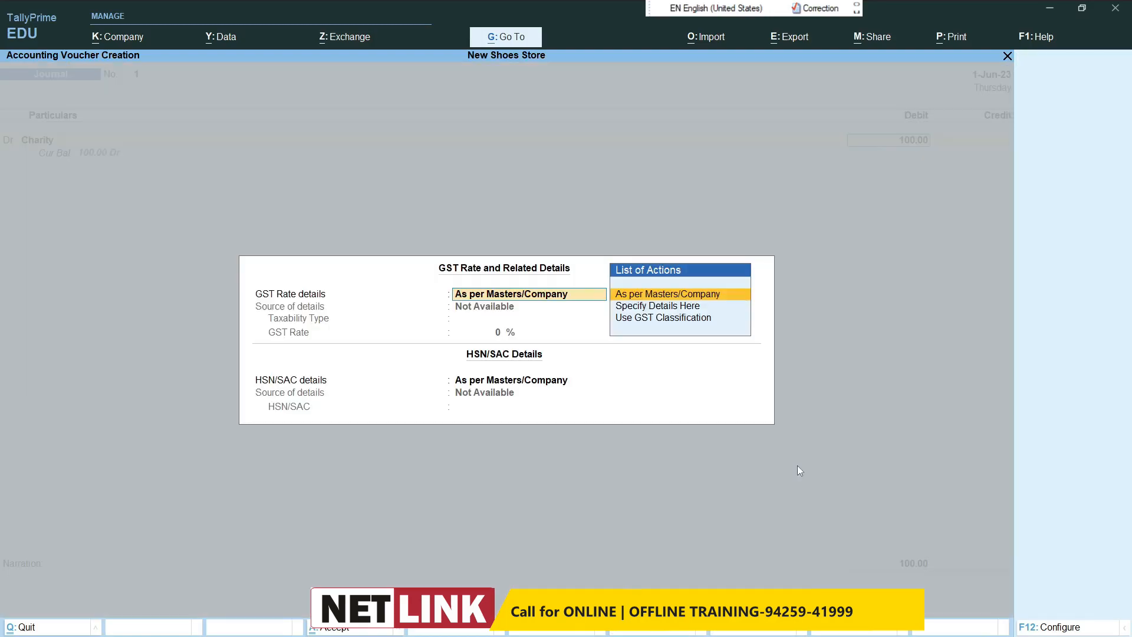
key("Return")
Step: Set Purchase as the credit ledger of the journal voucher
key("Return")
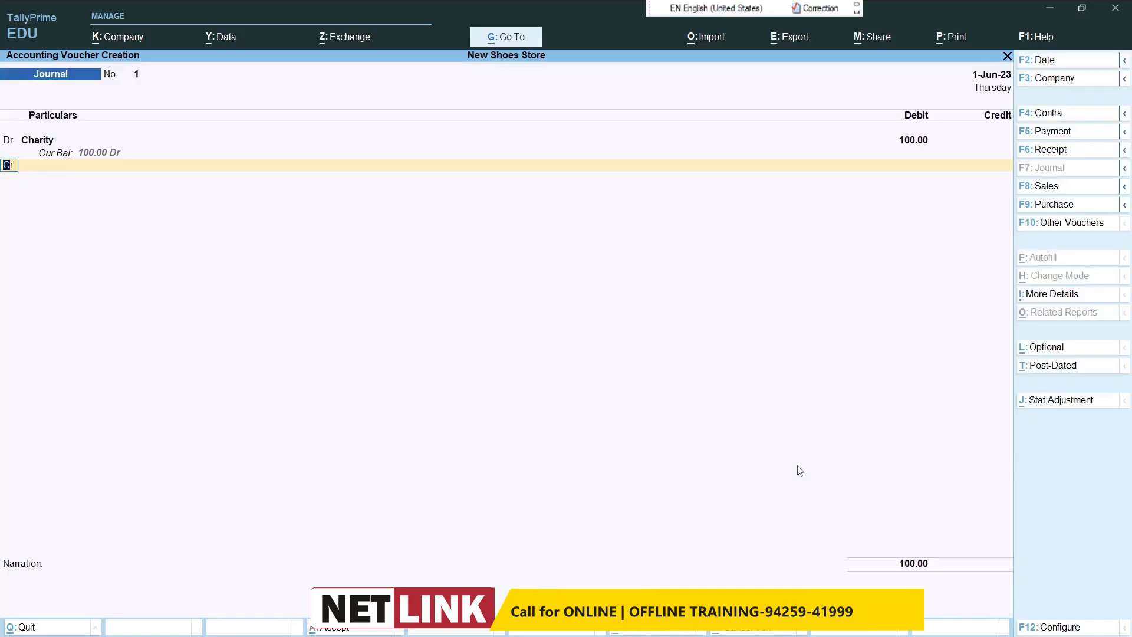
key("Return")
type("Pur")
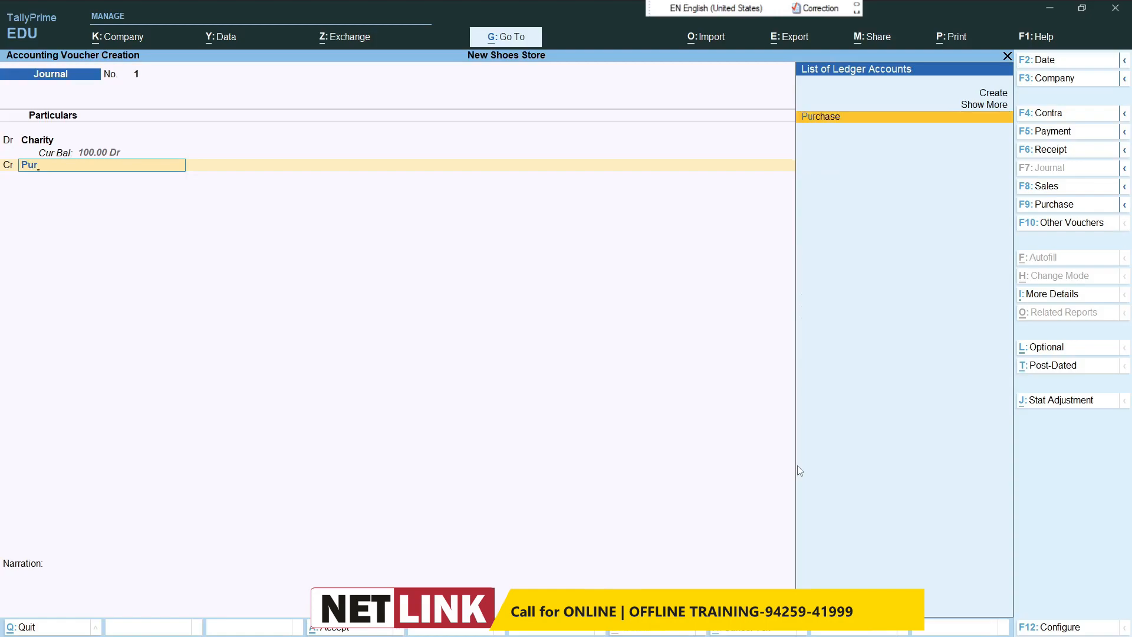
key("Return")
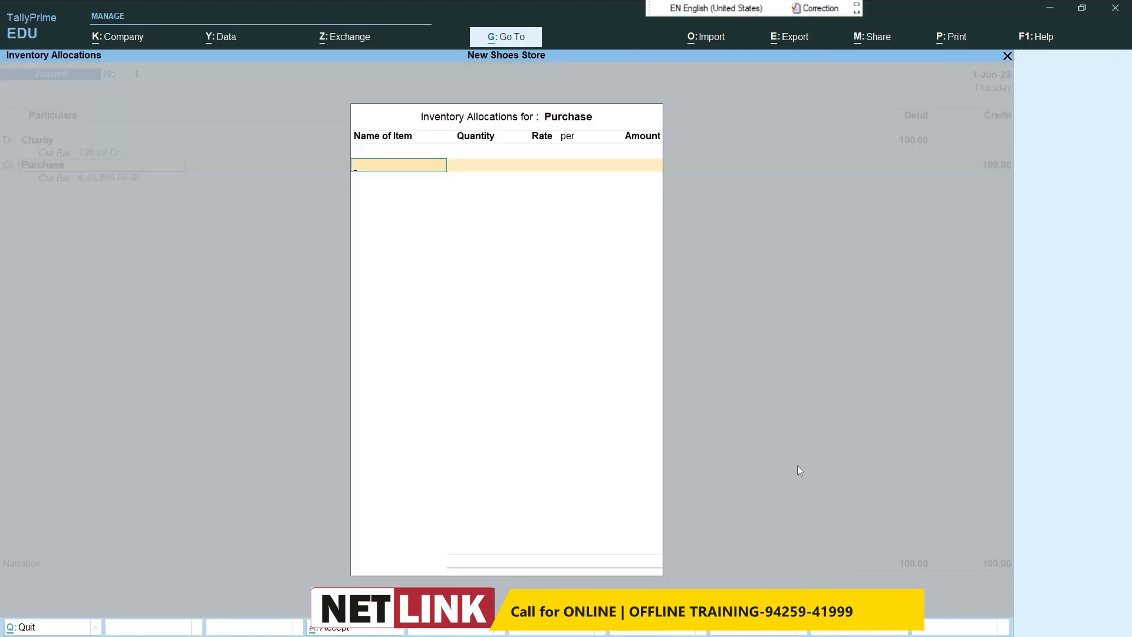
Step: Allocate 2 pcs of Bata Shoes at 2,000.00 per piece to the Purchase credit line and end the item list
type("Bat")
key("Return")
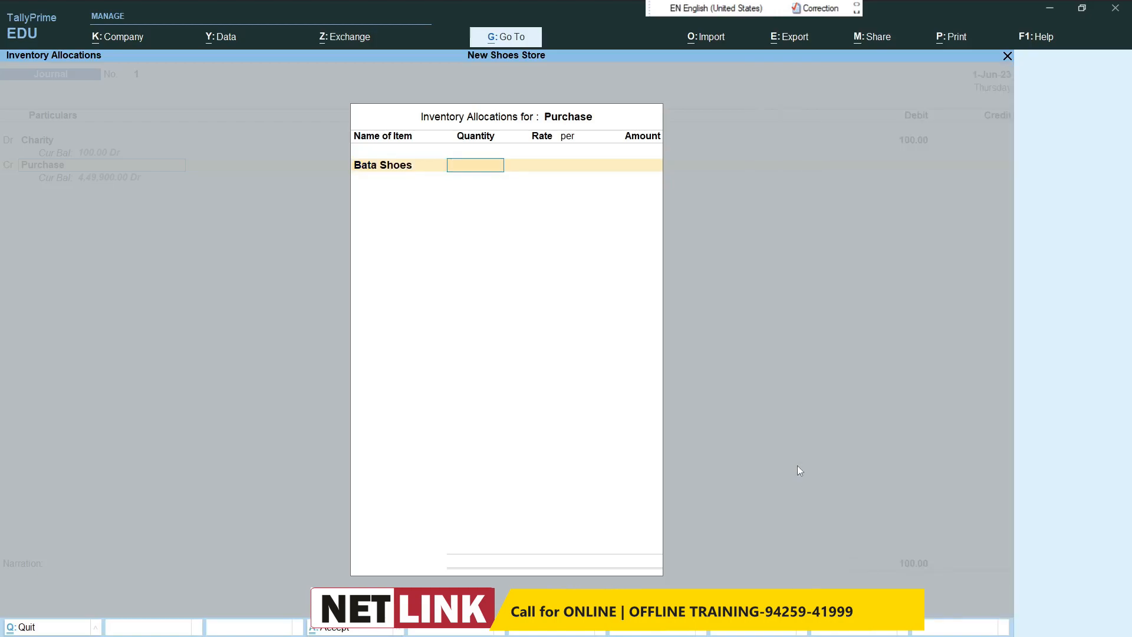
type("2")
key("Return")
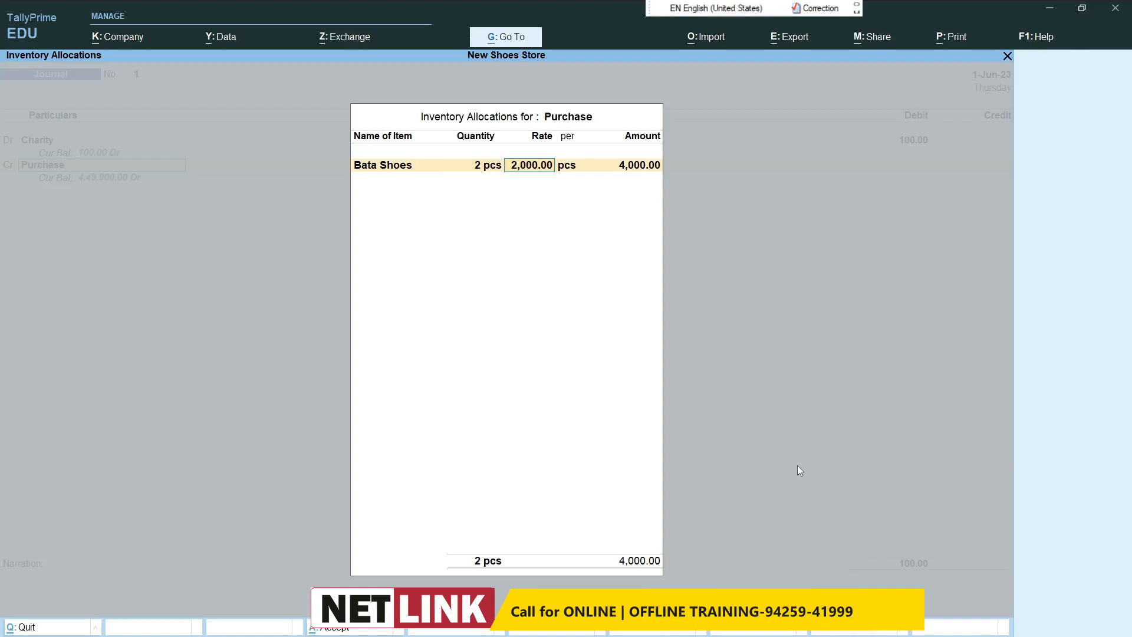
key("Return")
key("Return")
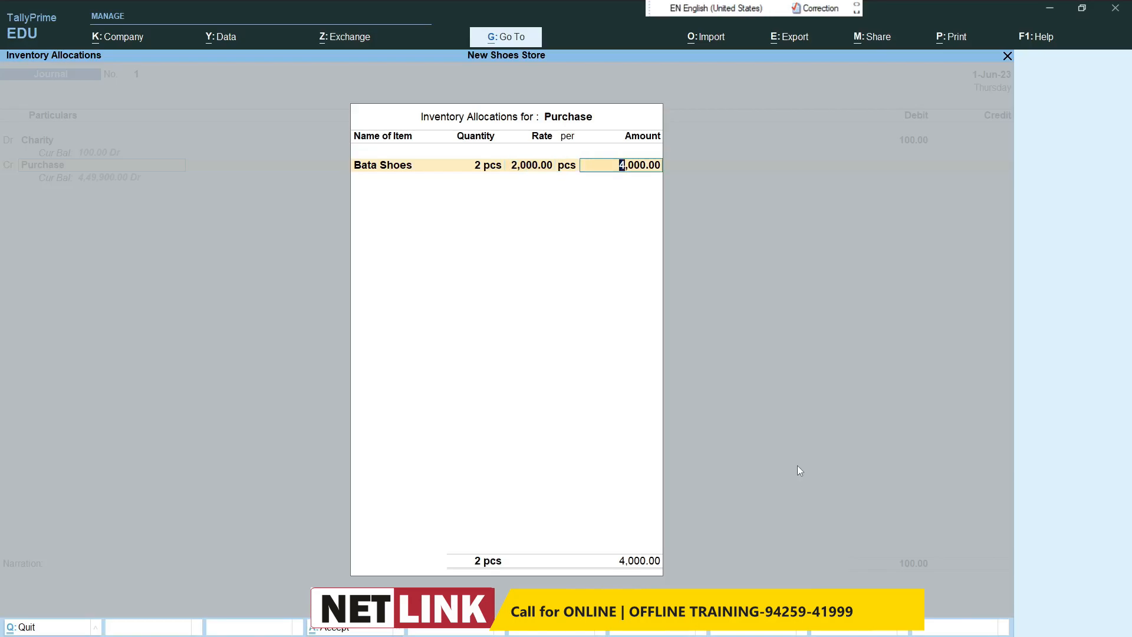
key("Return")
key("Return")
key("Return")
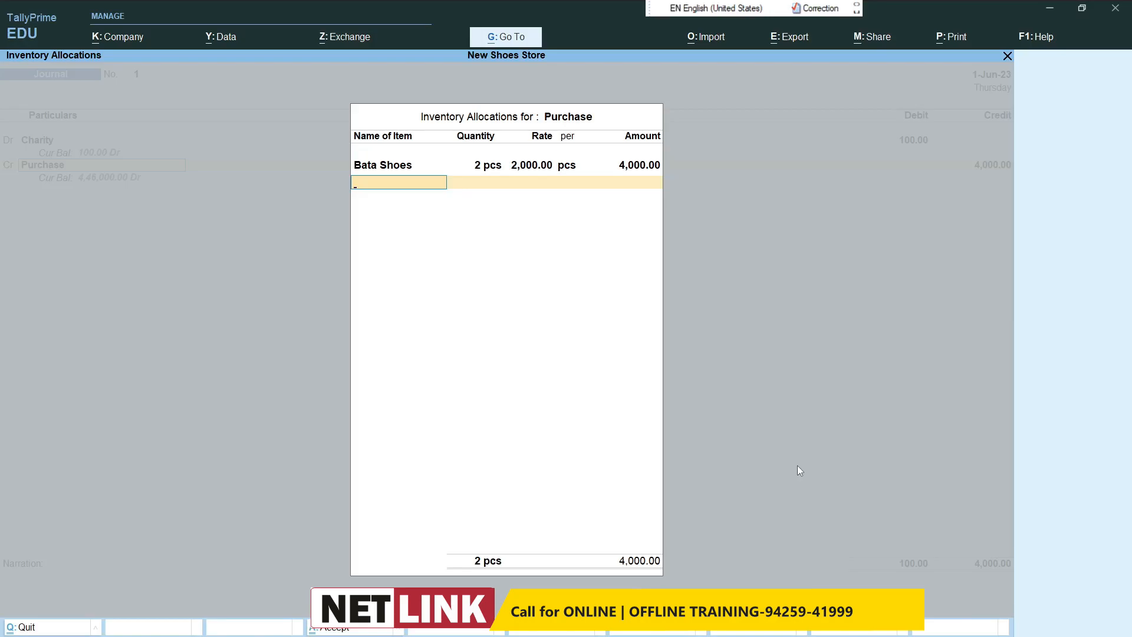
key("Return")
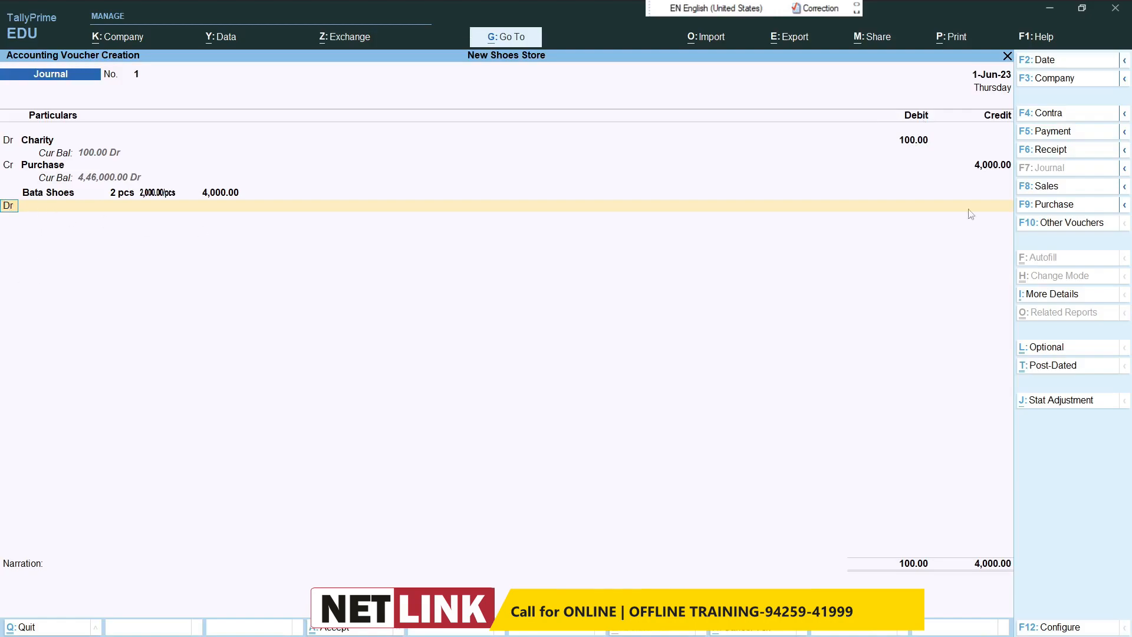
Step: Set the Charity debit amount to 4000
left_click(973, 171)
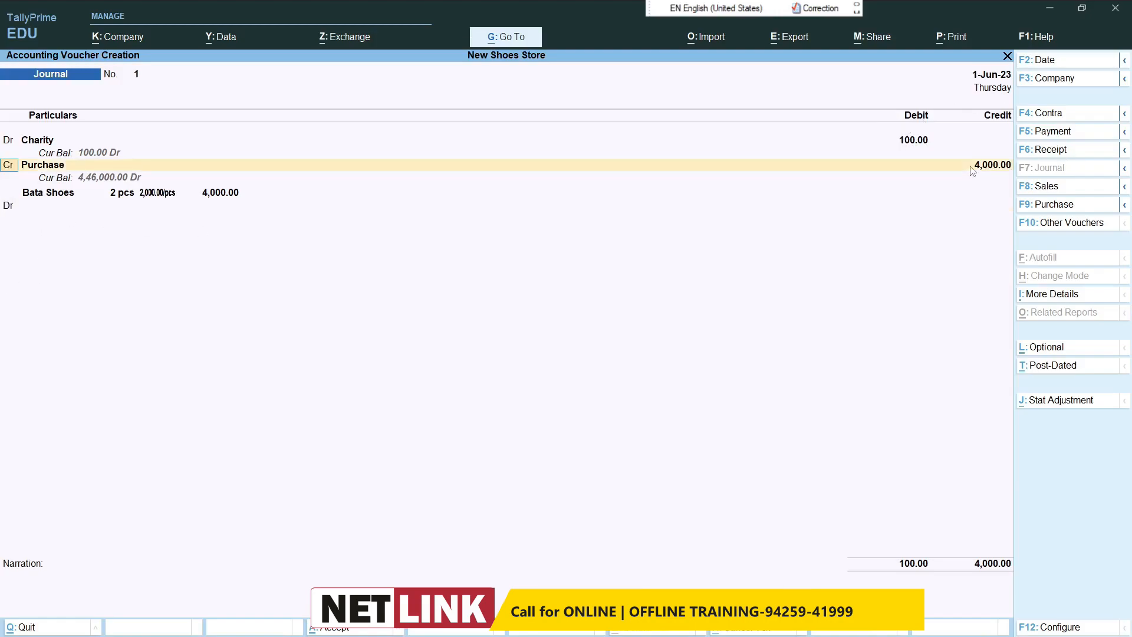
left_click(923, 145)
type("4000")
key("Return")
key("Return")
key("Return")
key("Return")
key("Return")
key("Return")
key("Return")
key("Return")
key("Return")
key("Return")
key("Return")
key("Return")
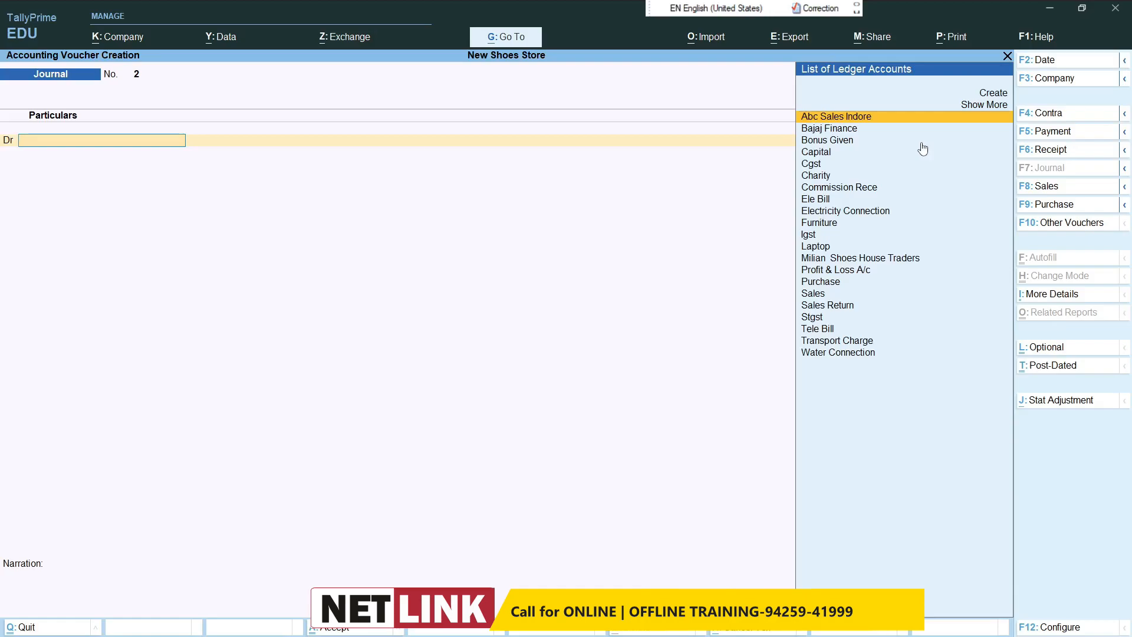
Step: Start a purchase voucher and begin a new party ledger named Shoes Company Bhopal
left_click(1053, 204)
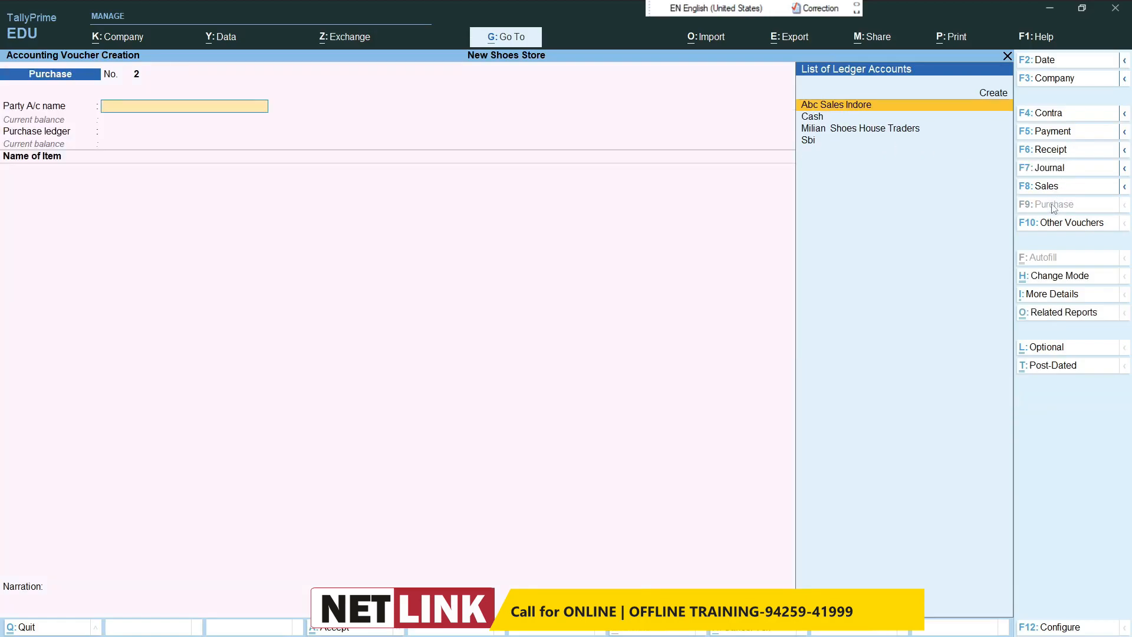
key("alt+c")
type("Shoes Com")
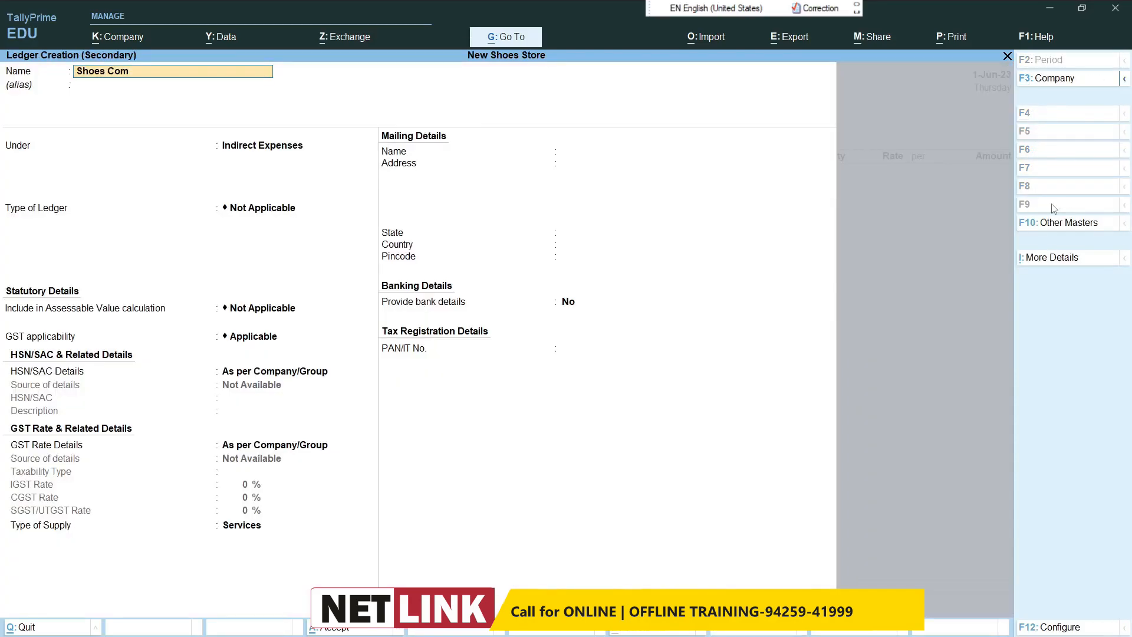
type("pany Bhopal")
key("Return")
Step: Place the new party ledger under Sundry Creditors, save it and accept the default party details
type("S")
key("Up")
key("Up")
key("Return")
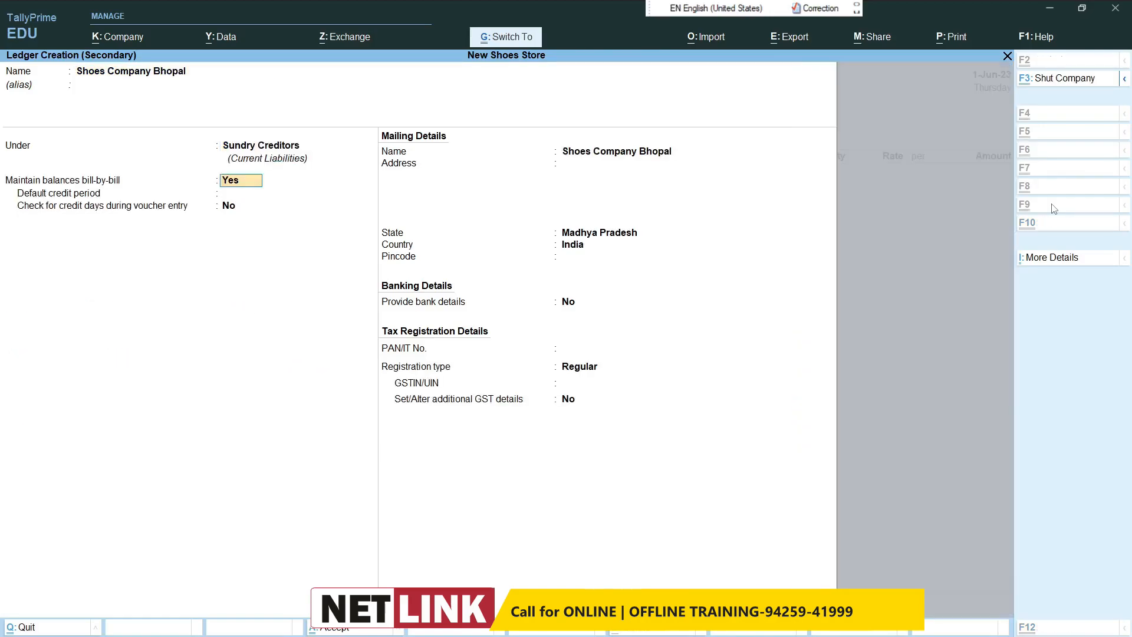
key("ctrl+a")
key("ctrl+a")
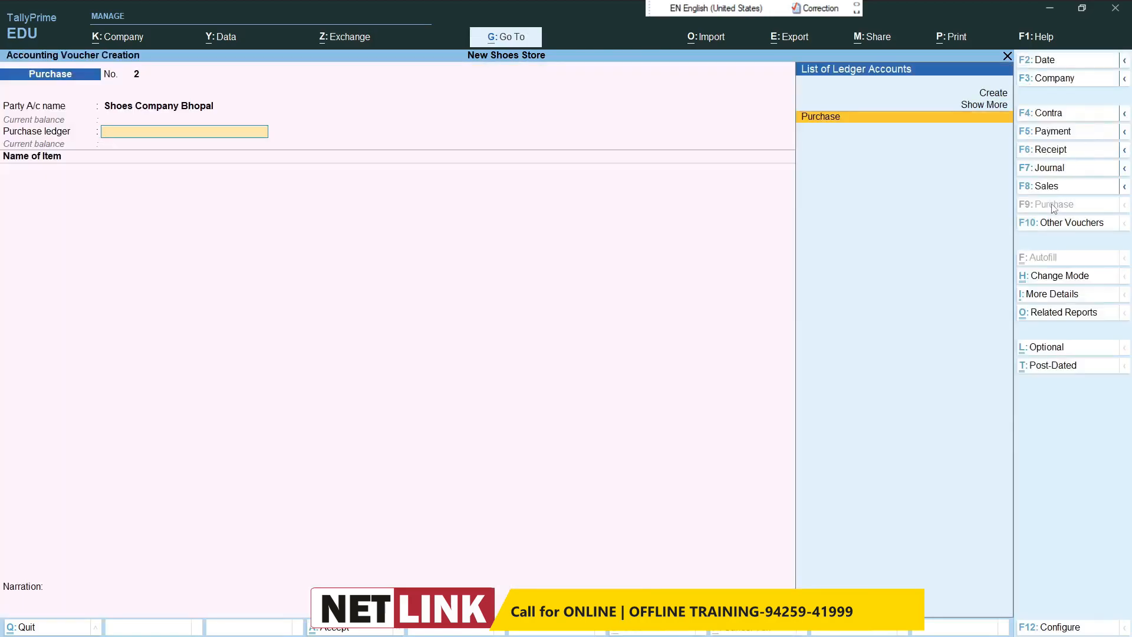
Step: Choose the Purchase ledger and enter 50 pcs of Bata Shoes at a rate of 1,700
key("Return")
type("ba")
key("Return")
type("50")
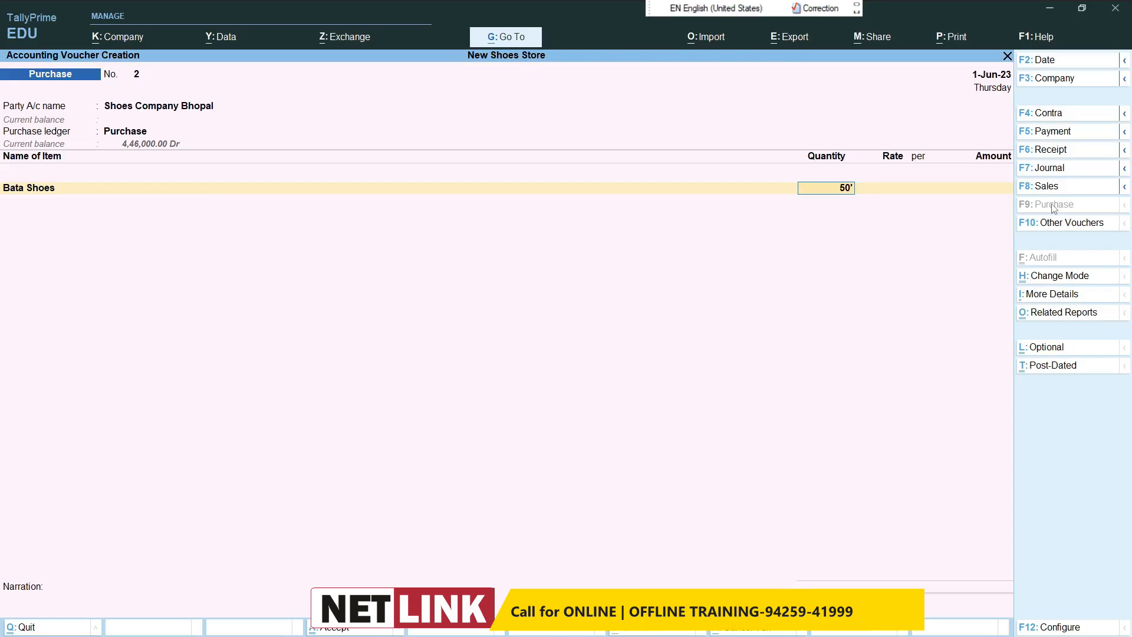
key("Return")
type("1,7")
type("00")
key("Return")
Step: Accept the Bata Shoes amount with the default GST rate and HSN/SAC details
key("Return")
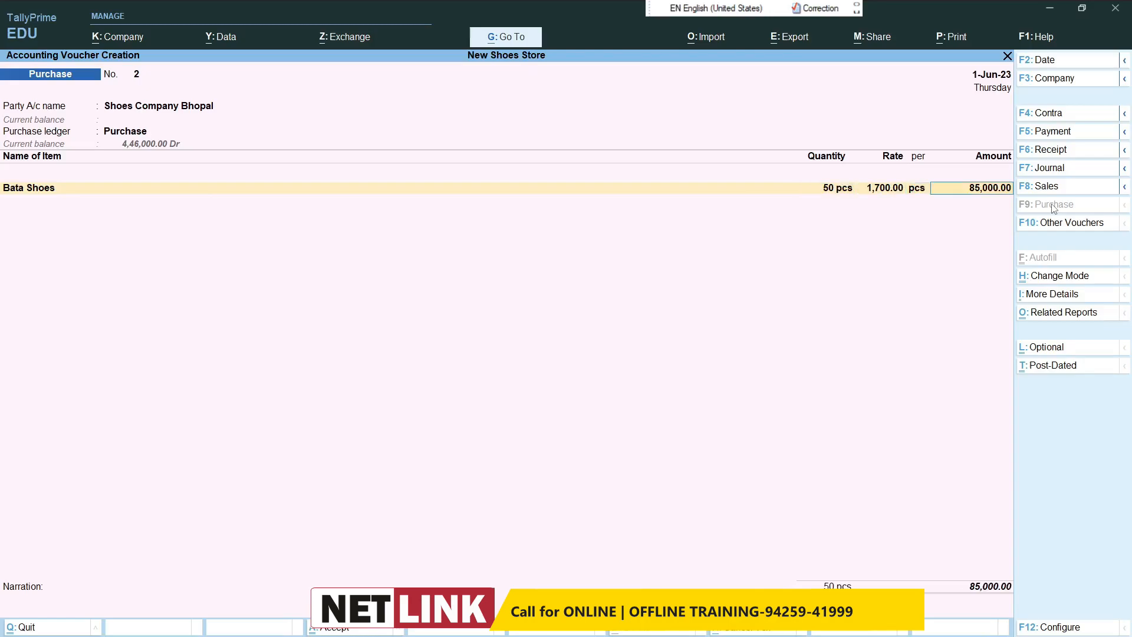
key("Return")
Step: Add 50 pcs of Rebook Shoes at 2200 with default GST details and end the item list
key("Return")
key("Return")
key("BackSpace")
key("Return")
key("Return")
key("Return")
type("Rebook Shoes")
key("Return")
type("50 pcs")
key("Return")
key("BackSpace")
type("2200")
key("Return")
key("Return")
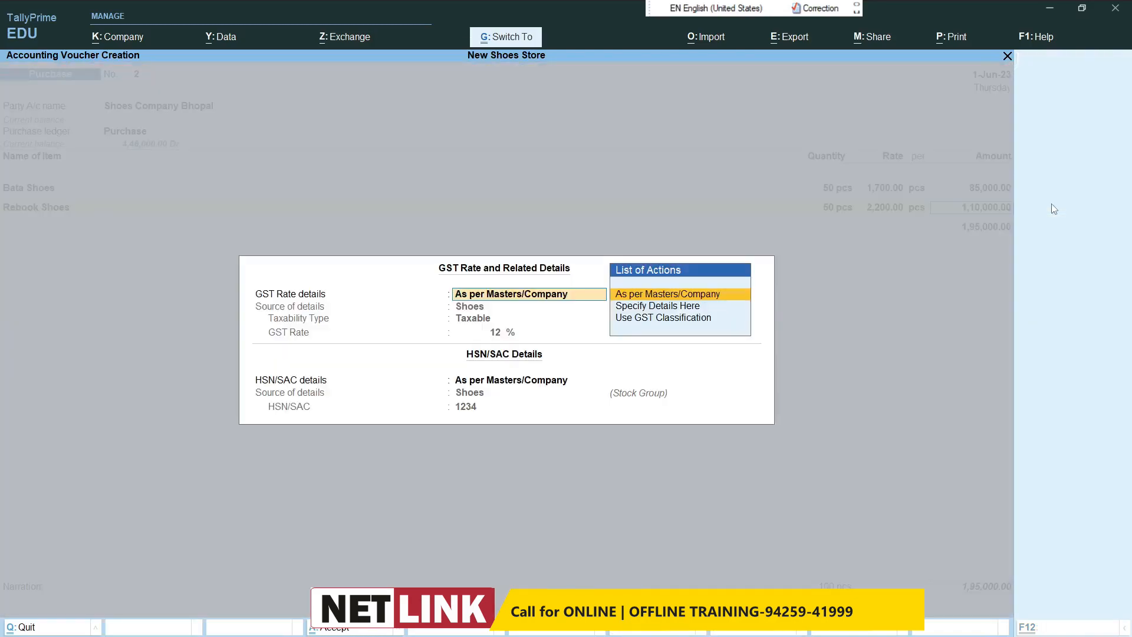
key("ctrl+a")
key("Return")
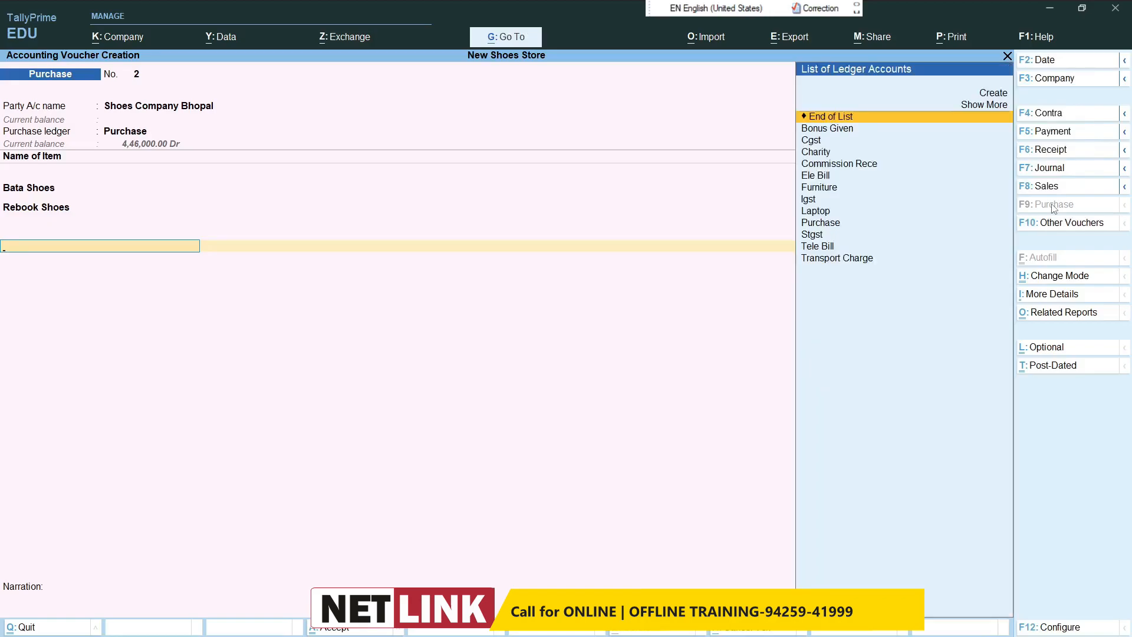
Step: Apply the Cgst and Stgst ledgers with their calculated tax amounts and save the purchase voucher without a narration
type("Cgs")
key("Return")
key("Return")
type("S")
key("Return")
key("Return")
key("Return")
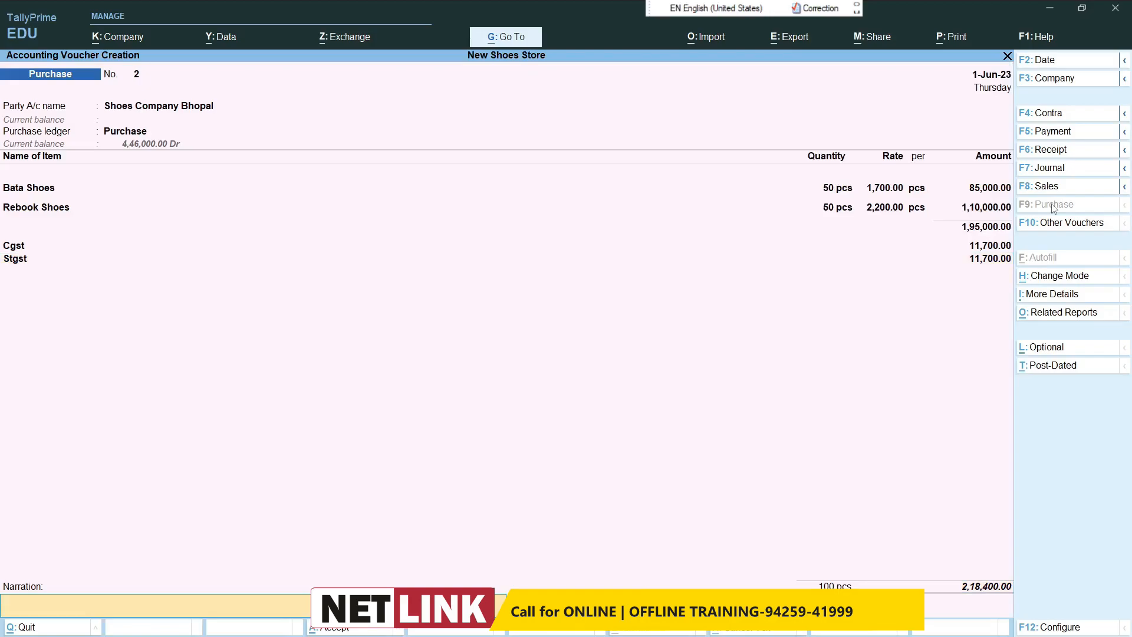
key("Return")
key("Return")
Step: Set the new purchase voucher's date to 2-Jun-23
key("F2")
type("2/")
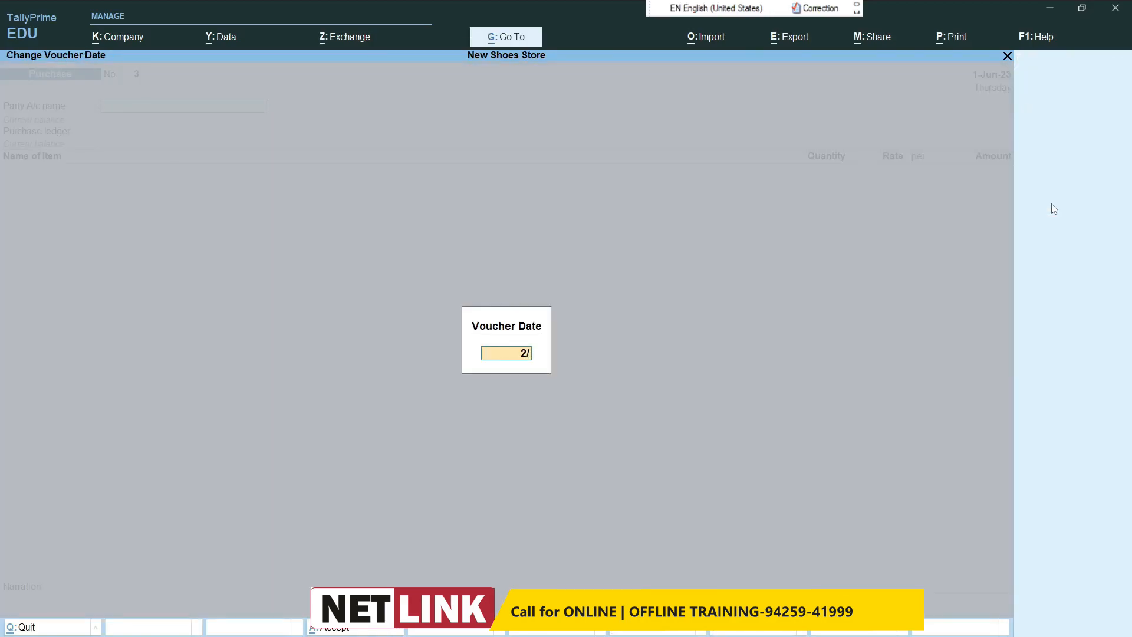
type("6")
key("Return")
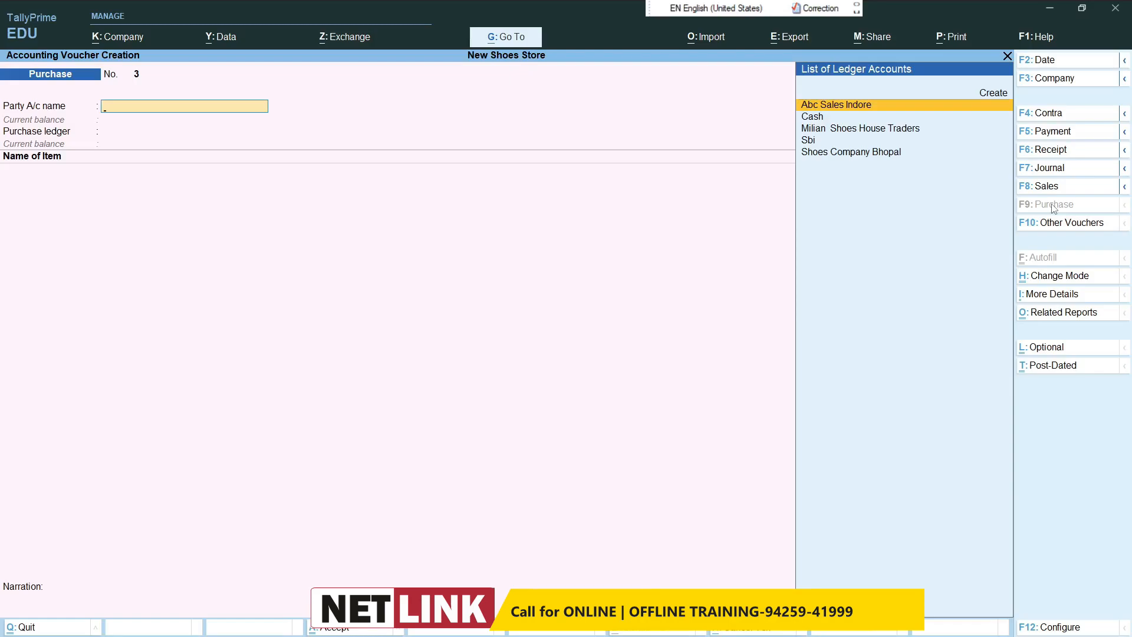
Step: Create the party ledger Apna Footwear House under Sundry Creditors and accept the default party details
key("alt+c")
type("Apna ")
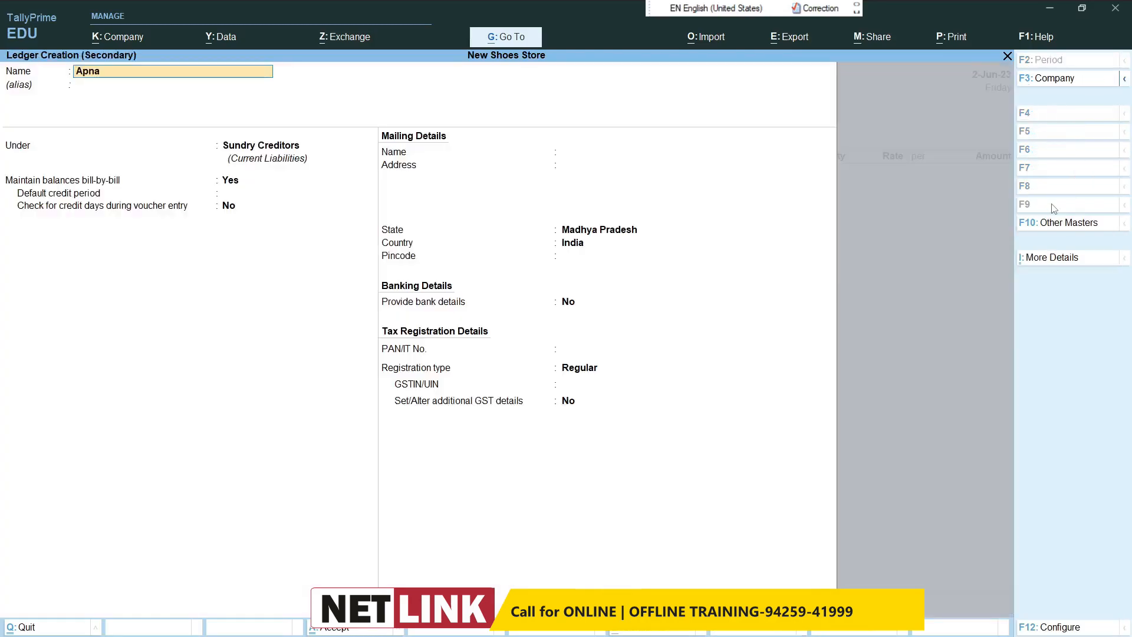
type("footwear Hous")
key("Return")
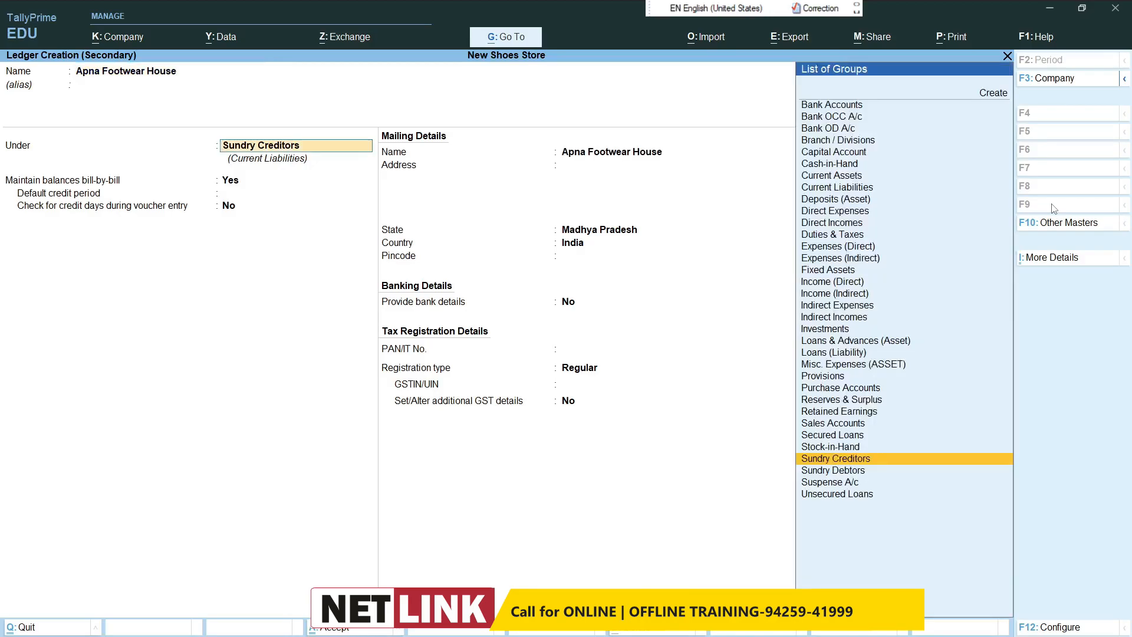
type("S")
key("Up")
key("Up")
key("Return")
key("ctrl+a")
key("ctrl+a")
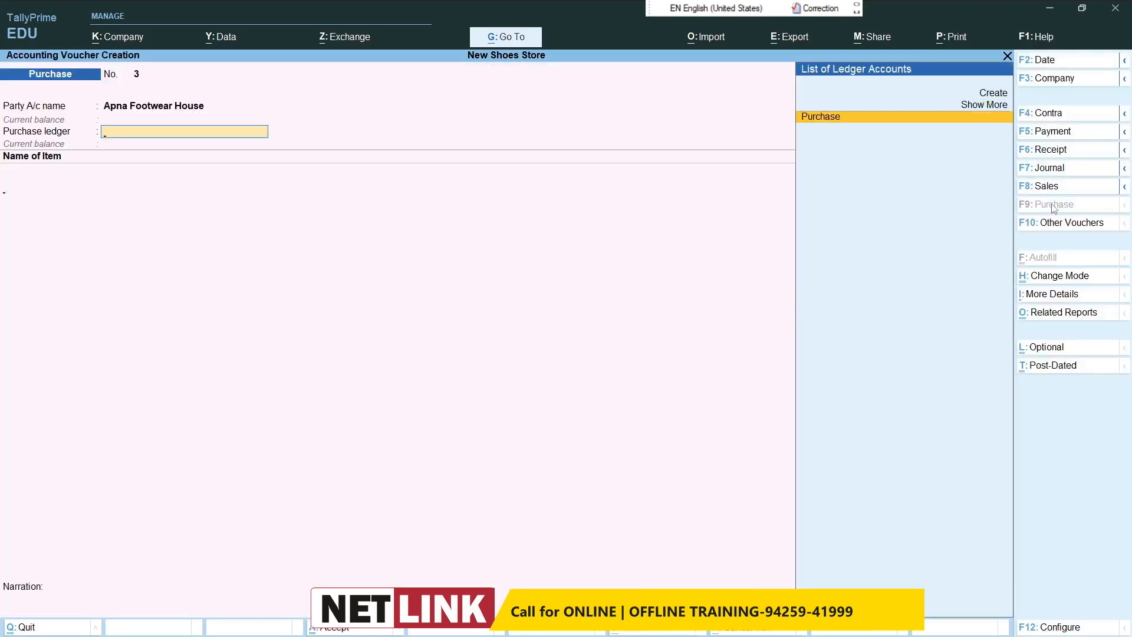
Step: Choose the Purchase ledger and start a new stock item named Spart Men's Slipper
key("Return")
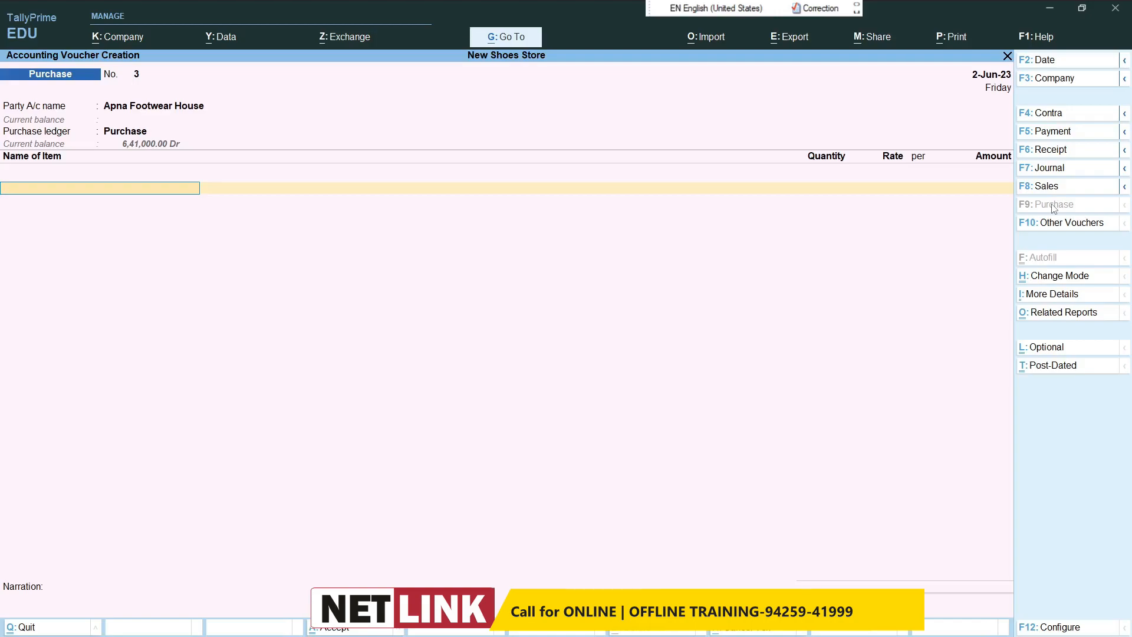
type("S")
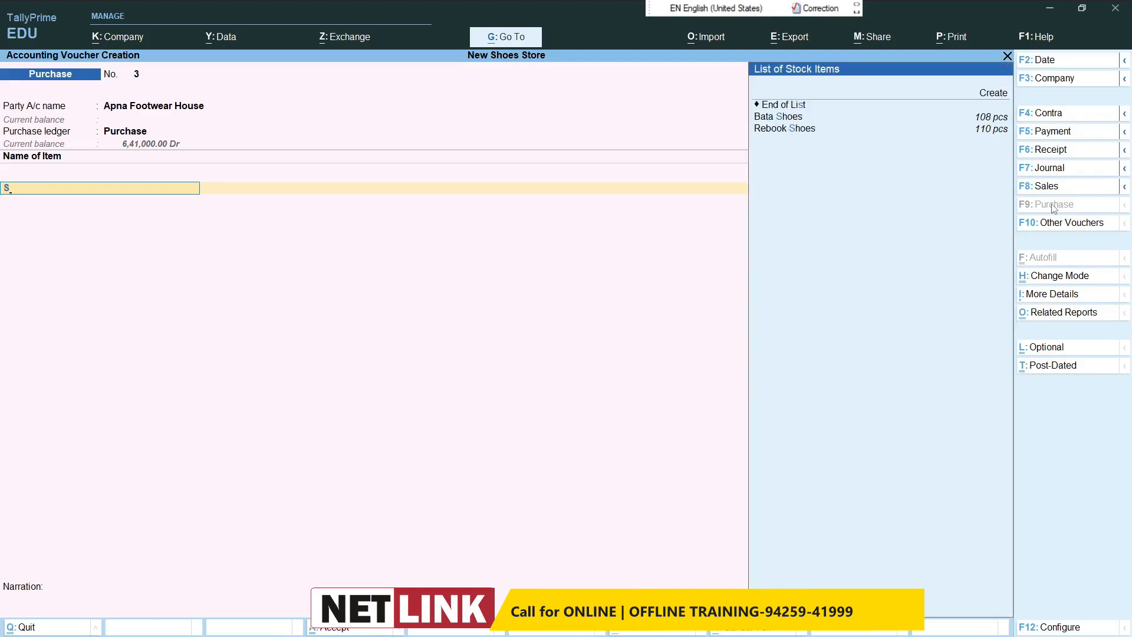
key("Down")
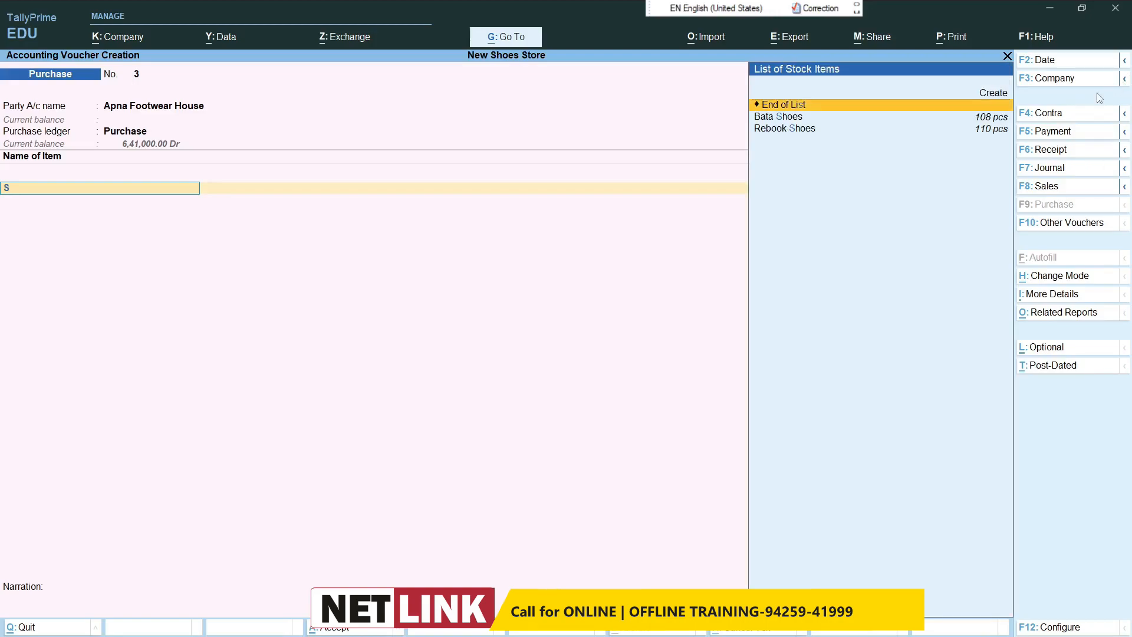
left_click(1004, 94)
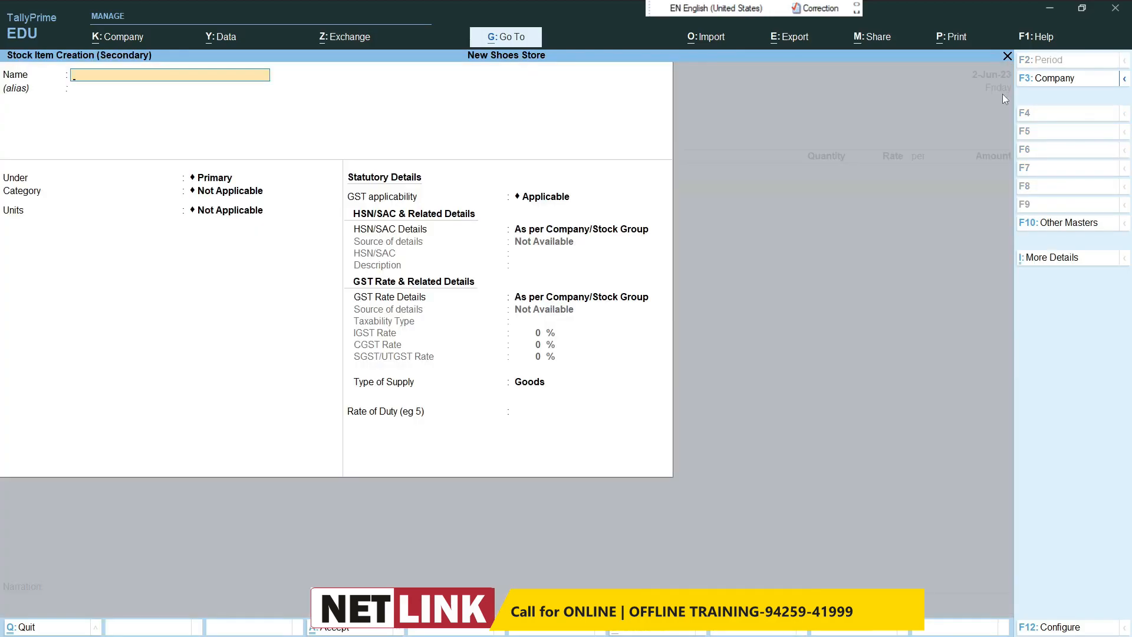
type("Spart")
type(" Men")
type("n")
type("'s Sl")
type("ipper")
key("Return")
key("Return")
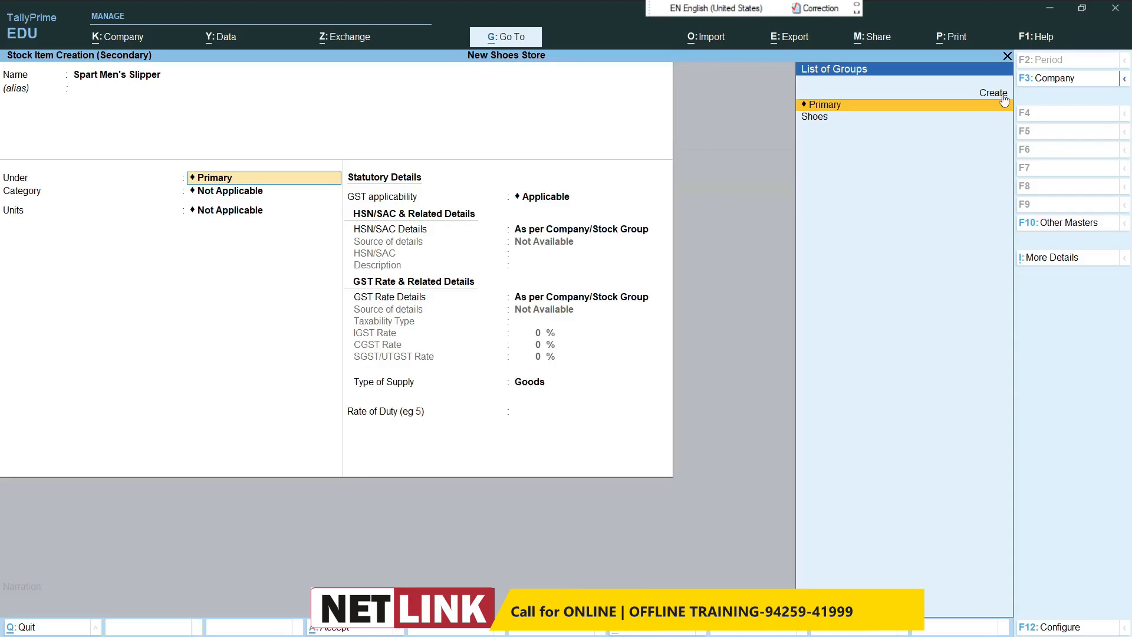
Step: Start a new stock group named Slipper under Primary, with adding of item quantities left at No
left_click(1003, 98)
type("Slipper")
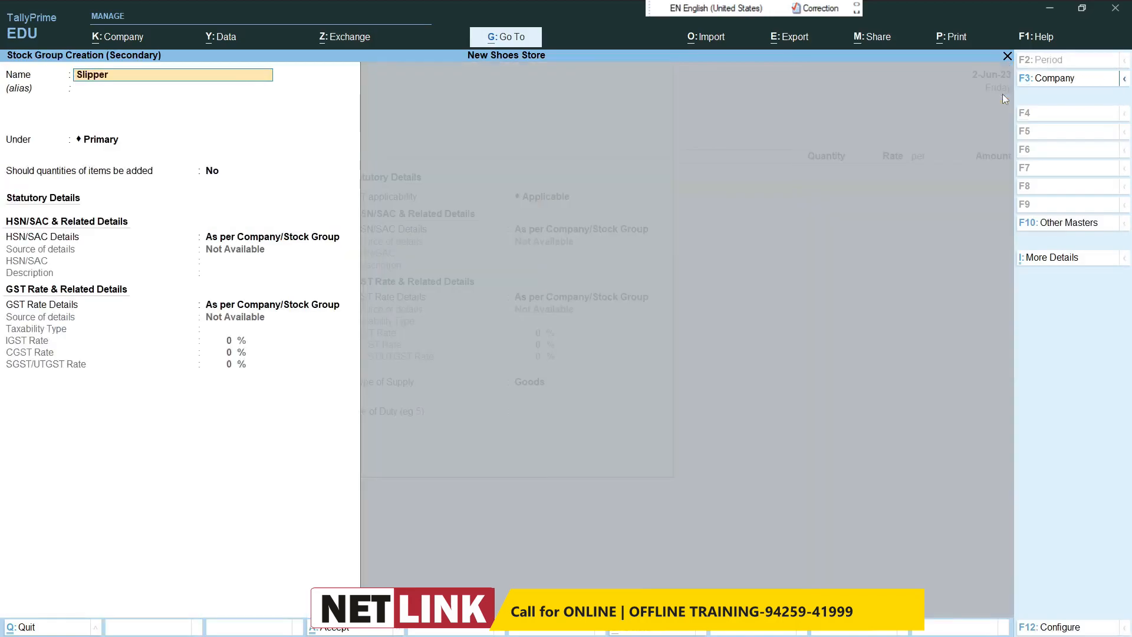
key("Return")
key("Return")
key("Return")
key("Return")
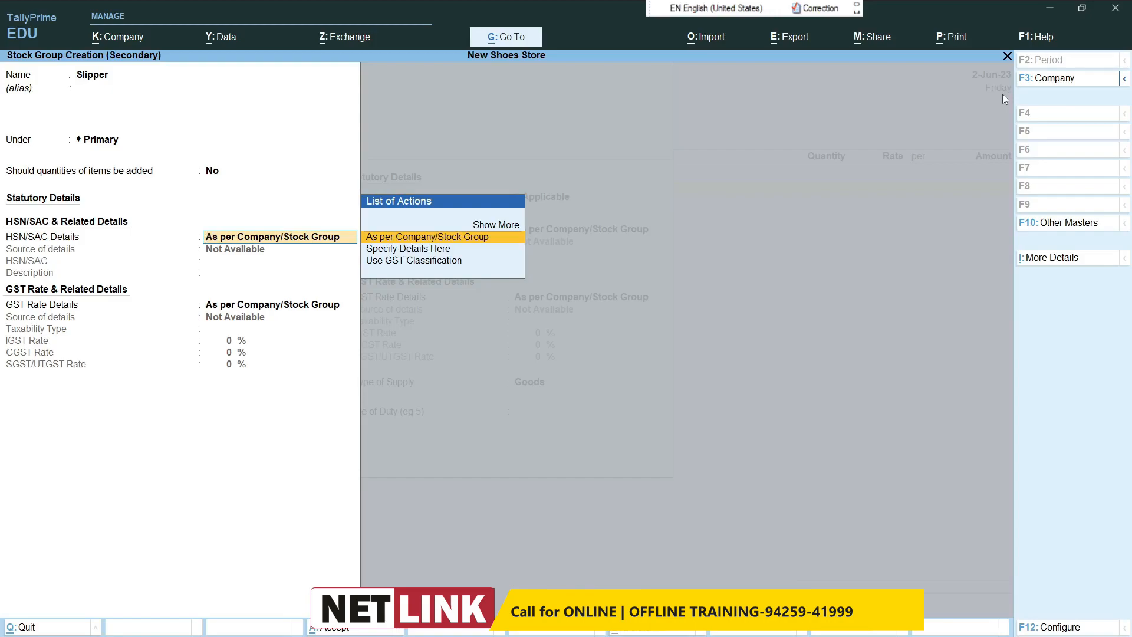
Step: Specify the Slipper group's HSN/SAC details directly, with code 5644 and description Slipper
key("Down")
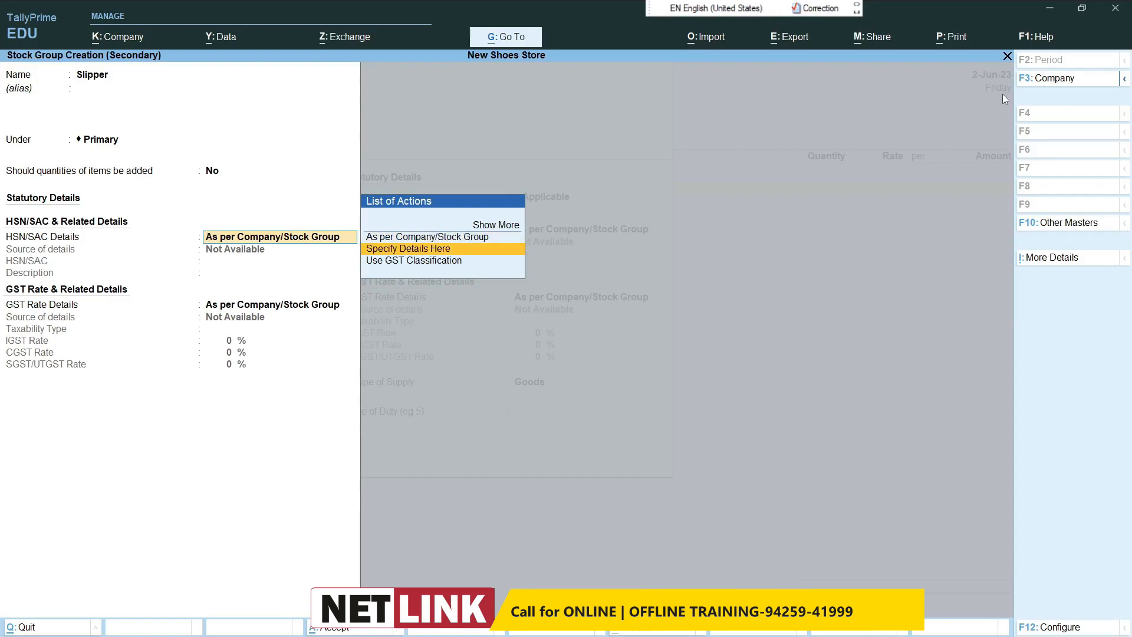
key("Return")
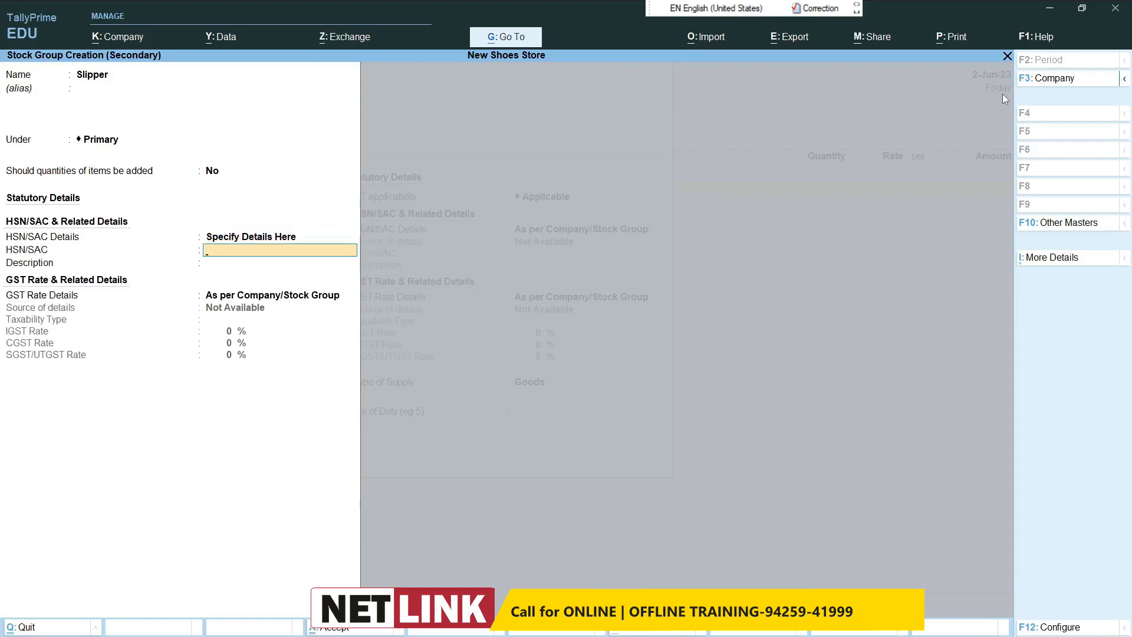
type("5644")
key("Return")
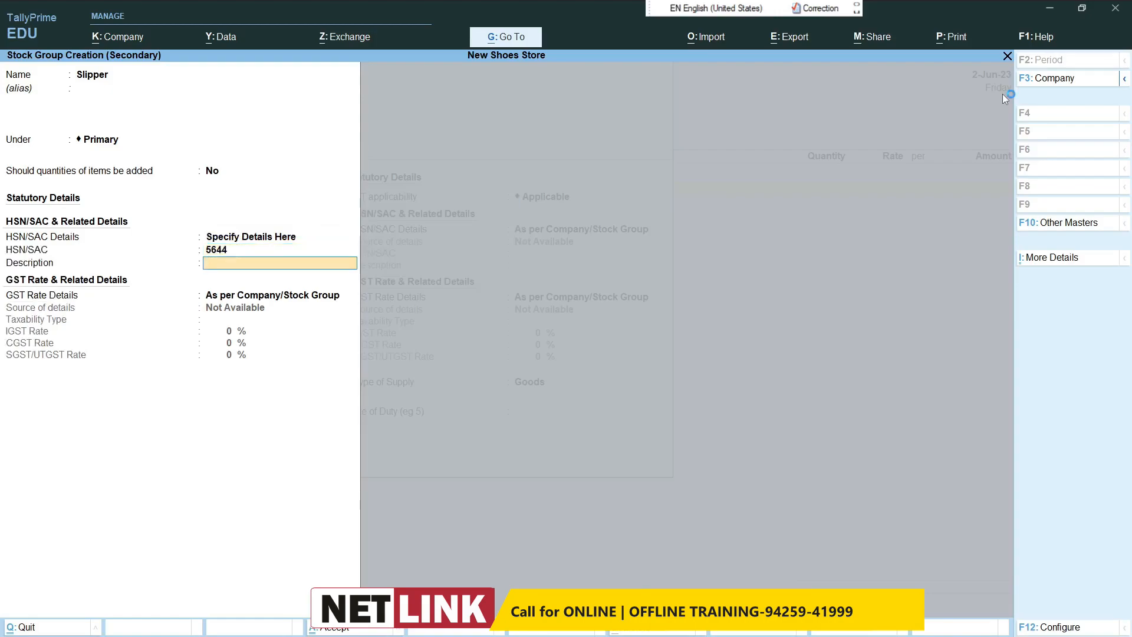
type("Slipper")
key("Return")
Step: Specify the Slipper group's GST rate details directly as Taxable with an IGST rate of 12%, and save the group
type("s")
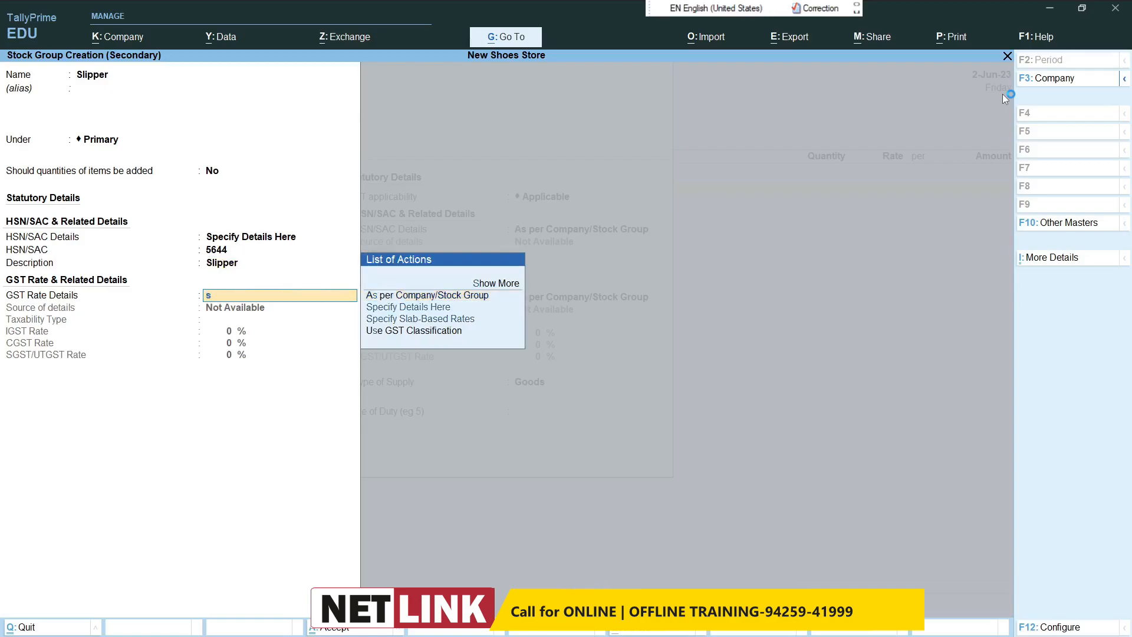
key("Return")
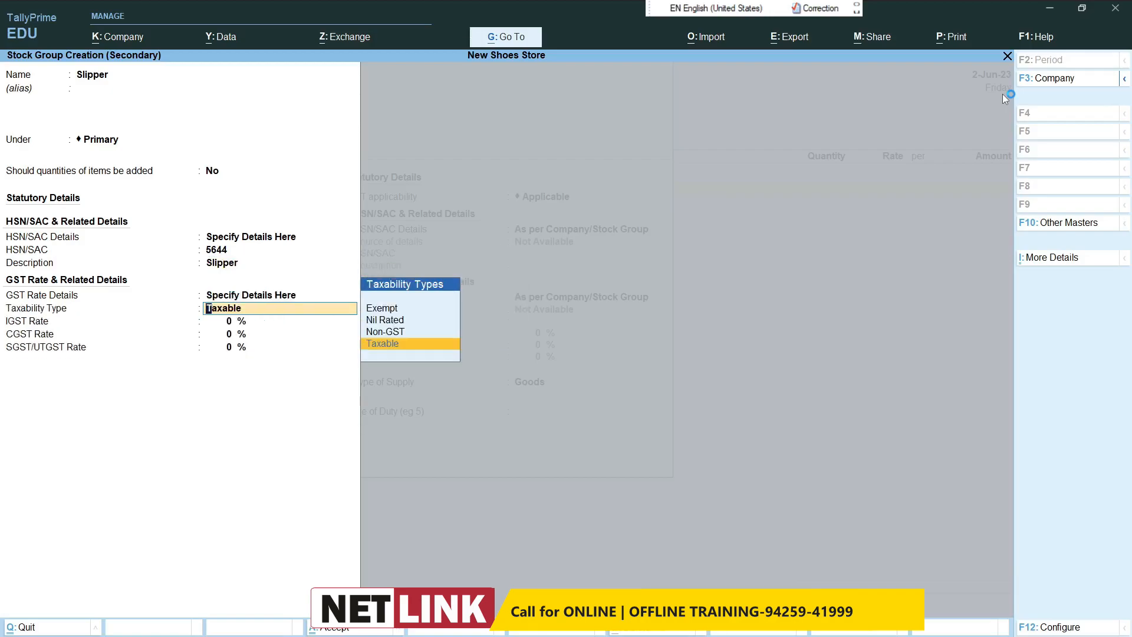
key("Return")
type("12")
key("Return")
key("Return")
key("Return")
key("Return")
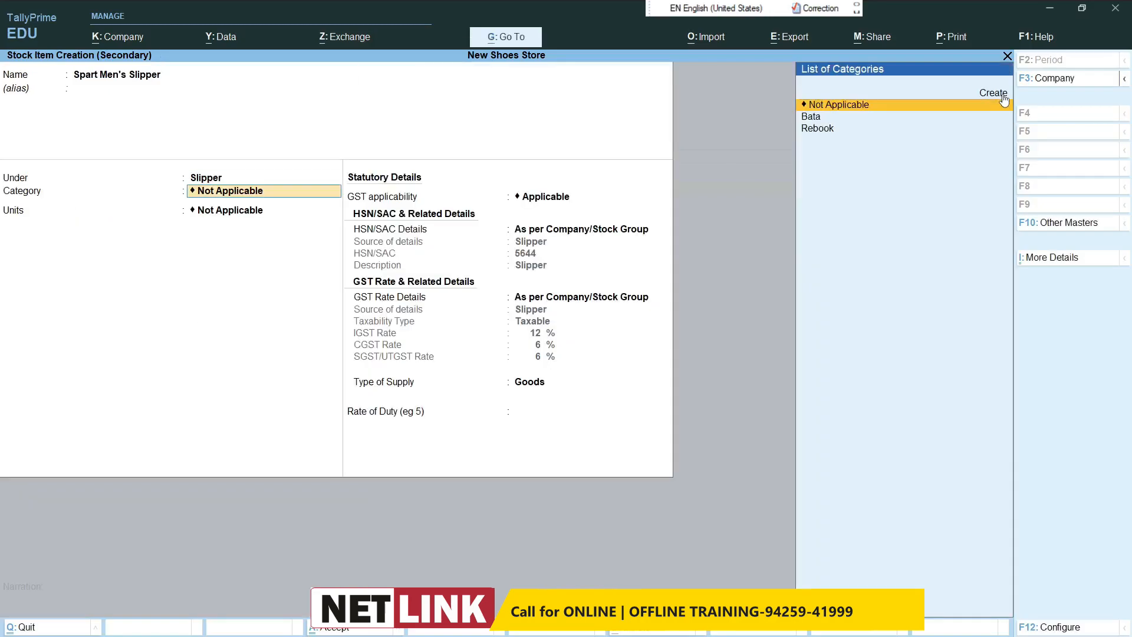
Step: Create the stock category Spark for Spart Men's Slipper, set its unit to pcs and save the item
left_click(996, 93)
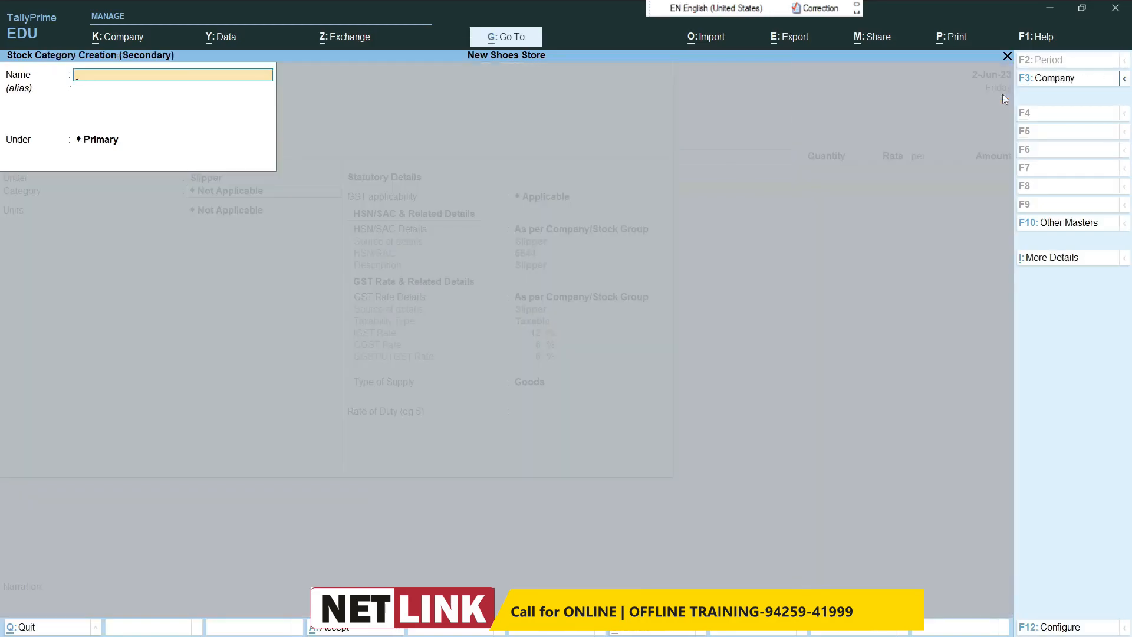
type("Spark")
key("Return")
key("Return")
key("Return")
key("Return")
type("pc")
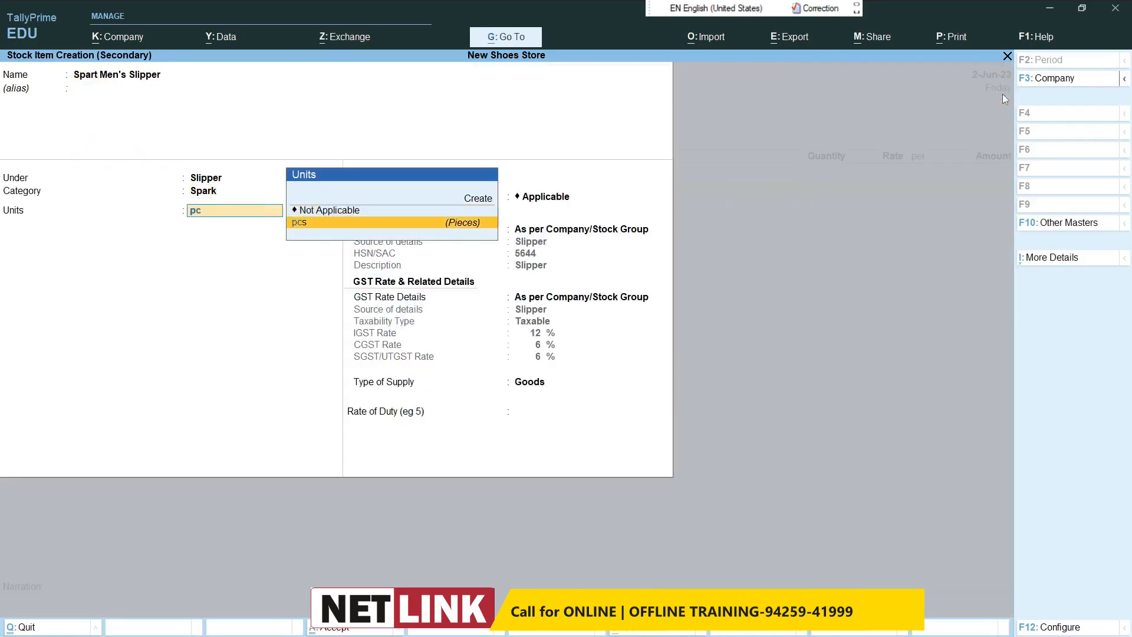
key("Return")
key("ctrl+a")
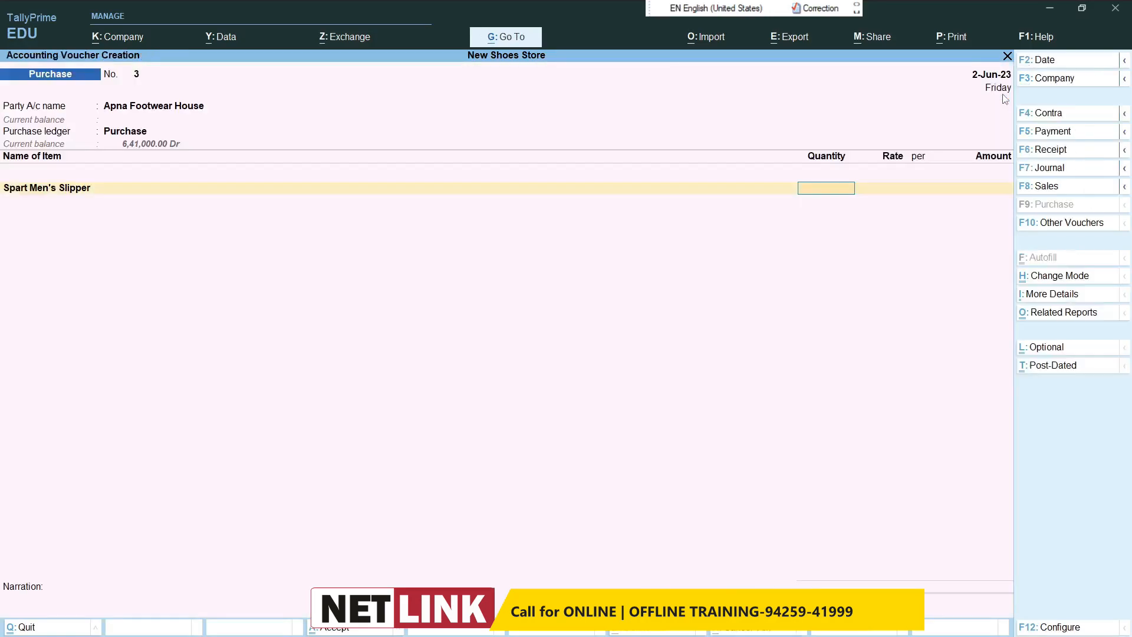
Step: Enter 100 pcs of Spart Men's Slipper at a rate of 250 and accept the GST and HSN details as per masters
type("100")
key("Return")
type("250")
key("Return")
key("Return")
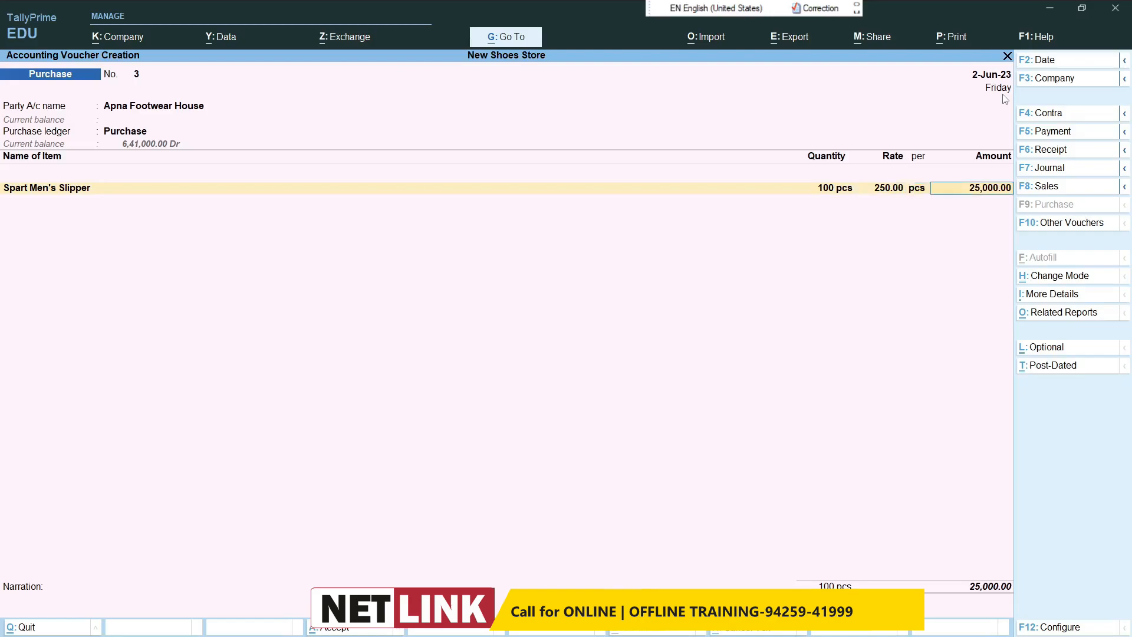
key("Return")
key("Return")
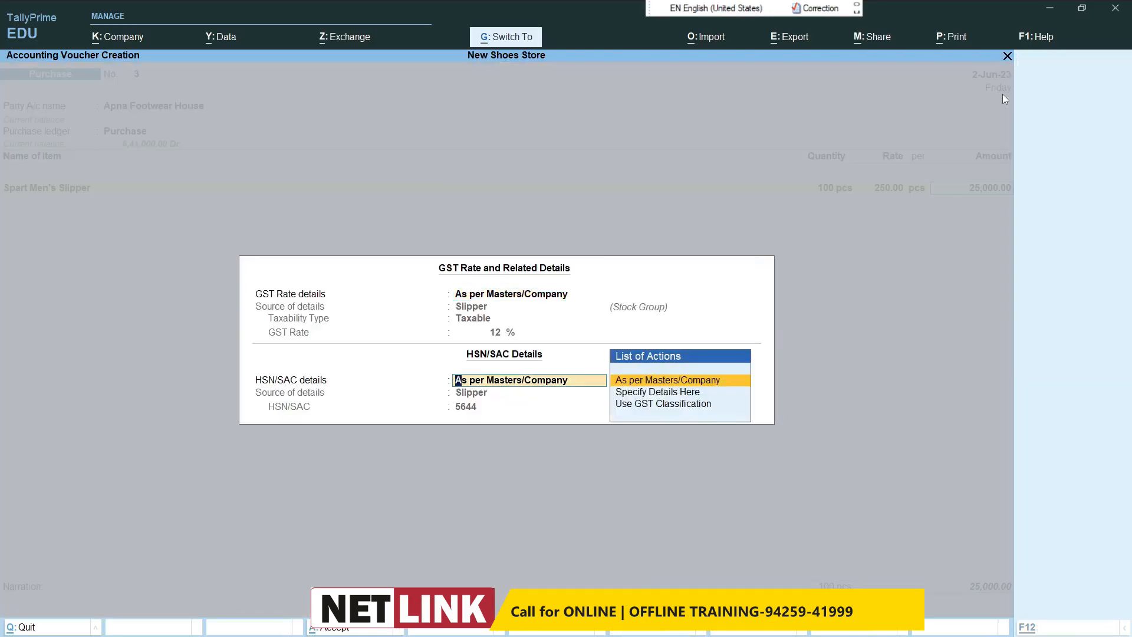
key("Return")
Step: Start a new stock item named Flite Women's Slipper under the Slipper group
key("alt+c")
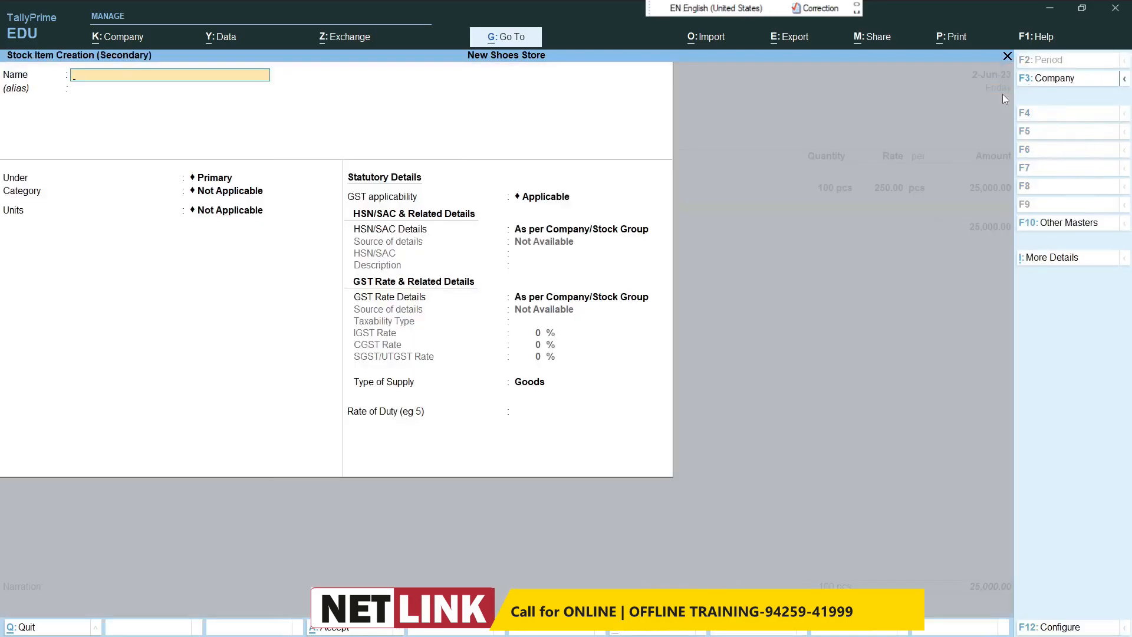
type("Flite women's Slipper")
key("Return")
type("S")
key("Down")
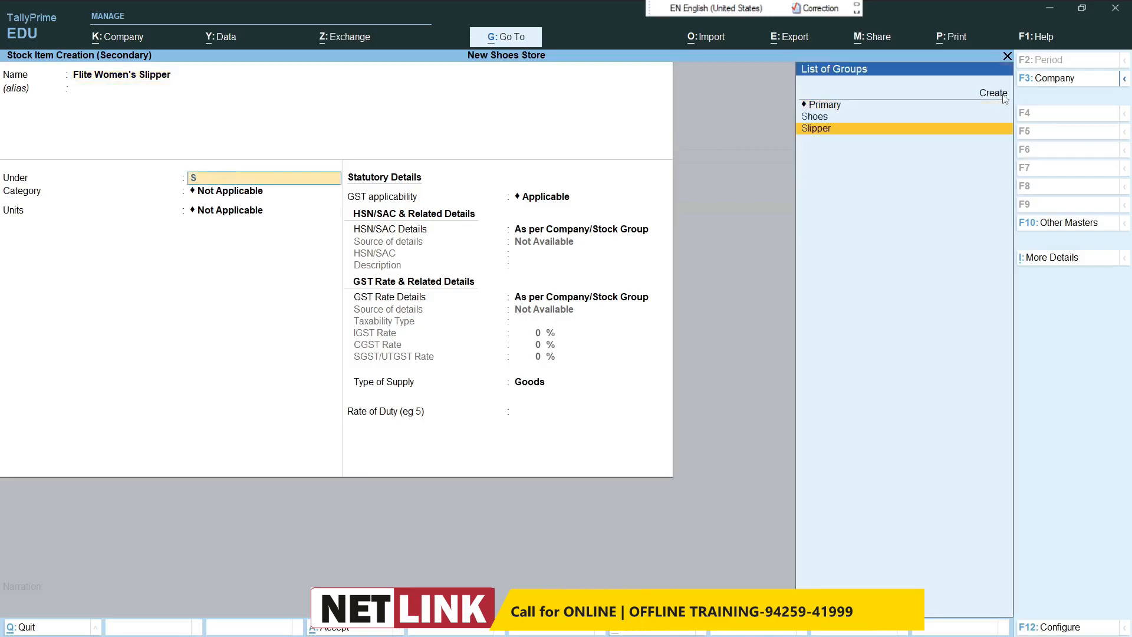
key("Return")
Step: Create the stock category Flite for the item, keep pcs as its unit and save the item
left_click(1002, 94)
type("Fl")
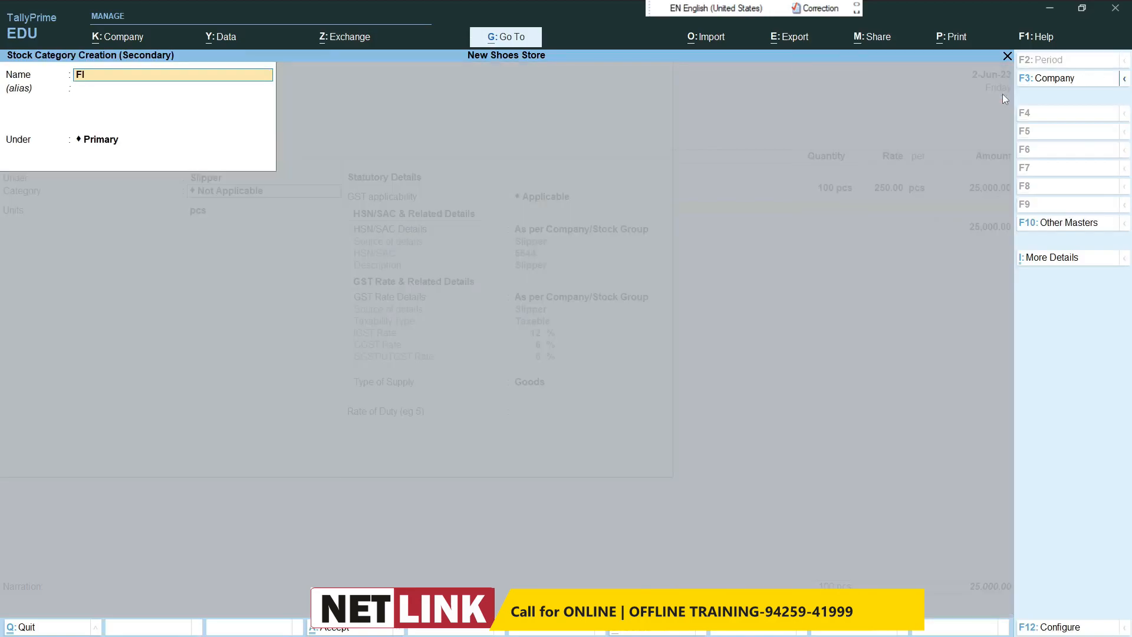
type("ite")
key("Return")
key("ctrl+a")
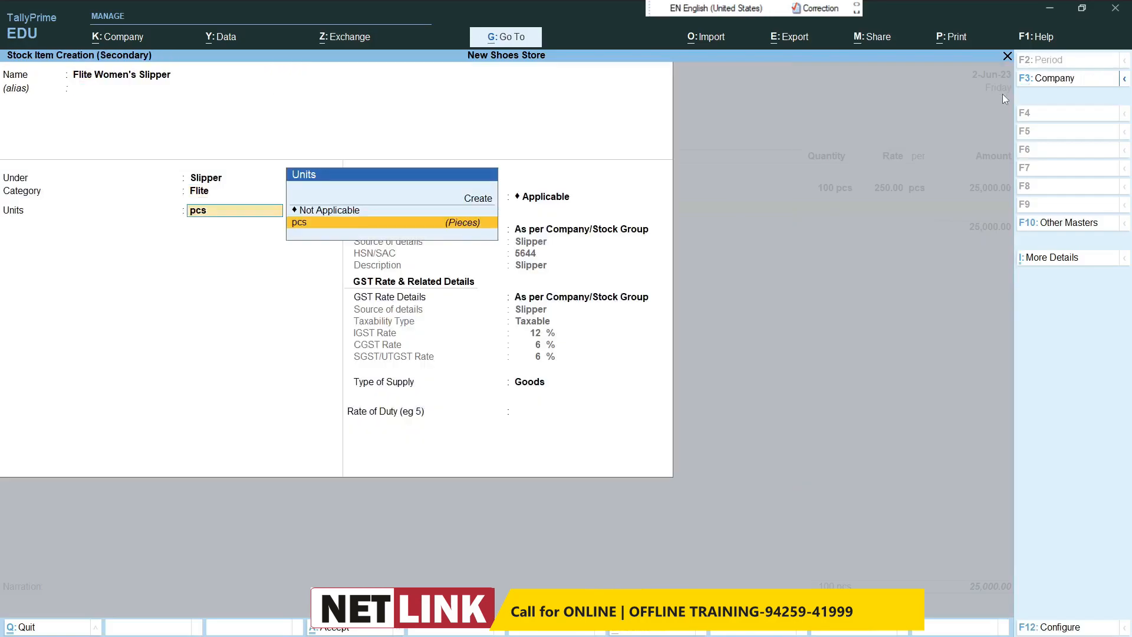
key("Return")
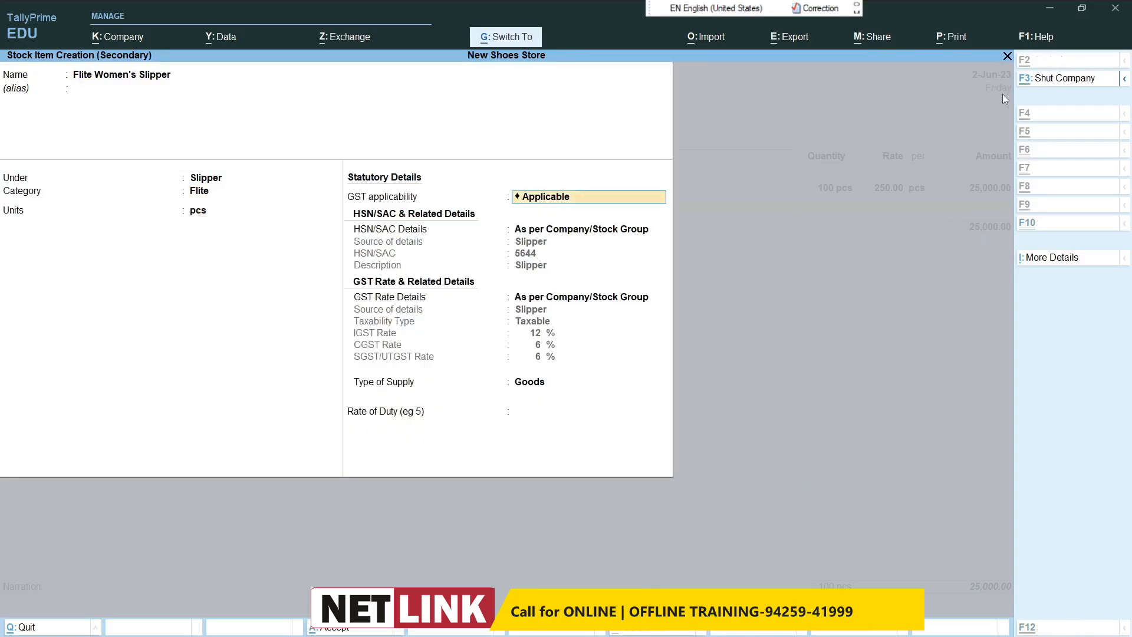
key("ctrl+a")
Step: Enter 100 pcs of Flite Women's Slipper at a rate of 230 and accept the GST and HSN details as per masters
type("100")
key("Return")
type("230")
key("Return")
key("Return")
key("Return")
key("Return")
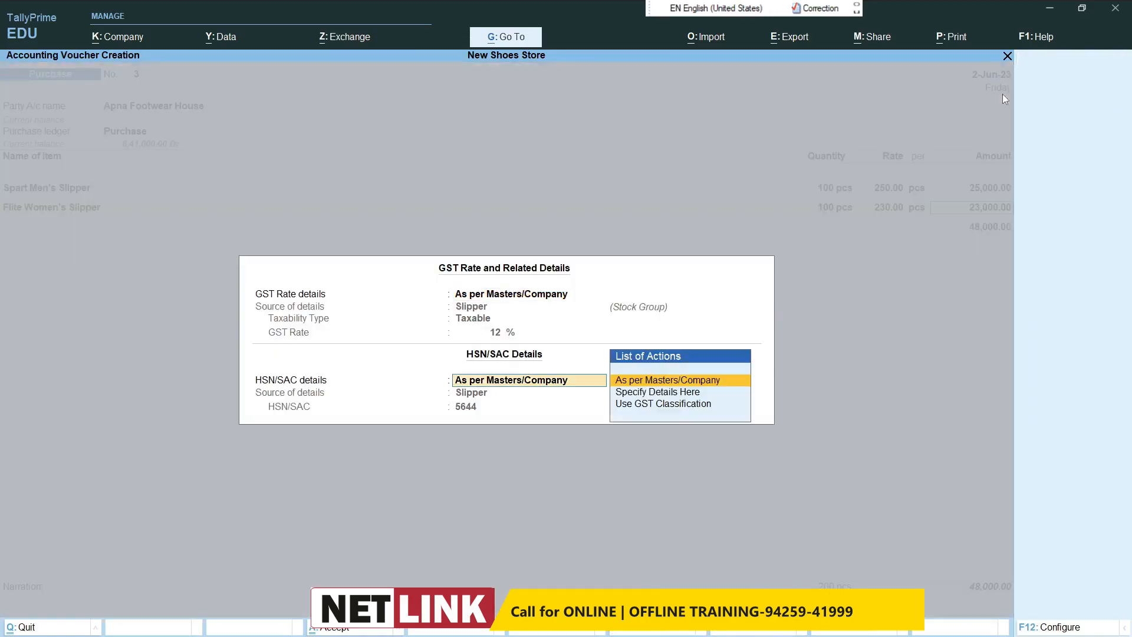
key("Return")
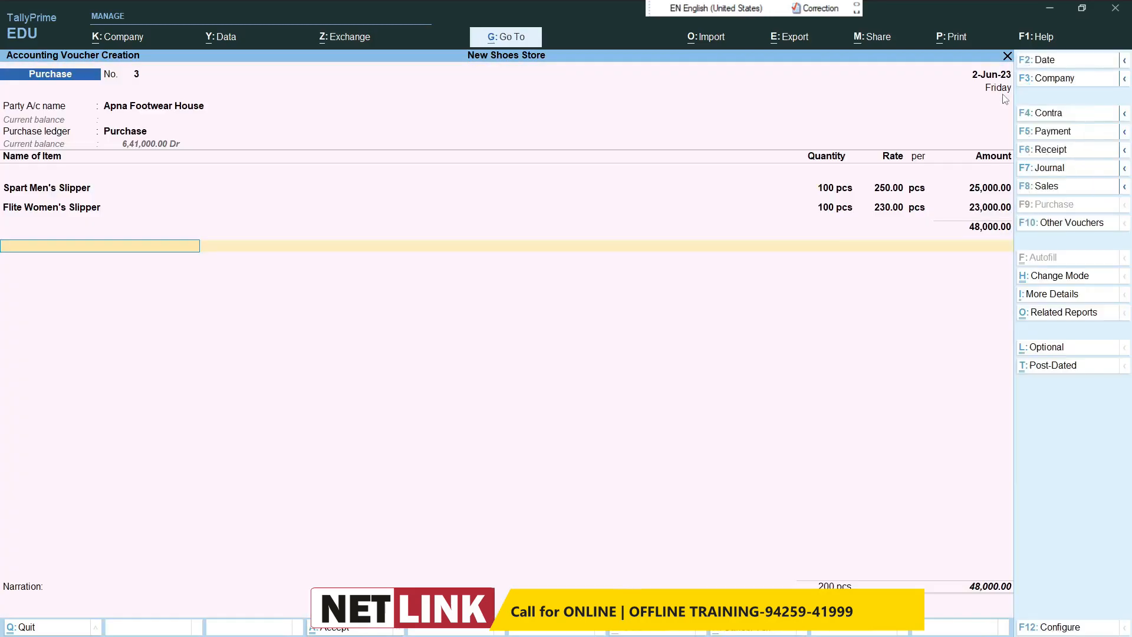
Step: Add the Cgst and Stgst tax ledgers to the purchase voucher and save it without a narration
type("Cgs")
key("Return")
key("Return")
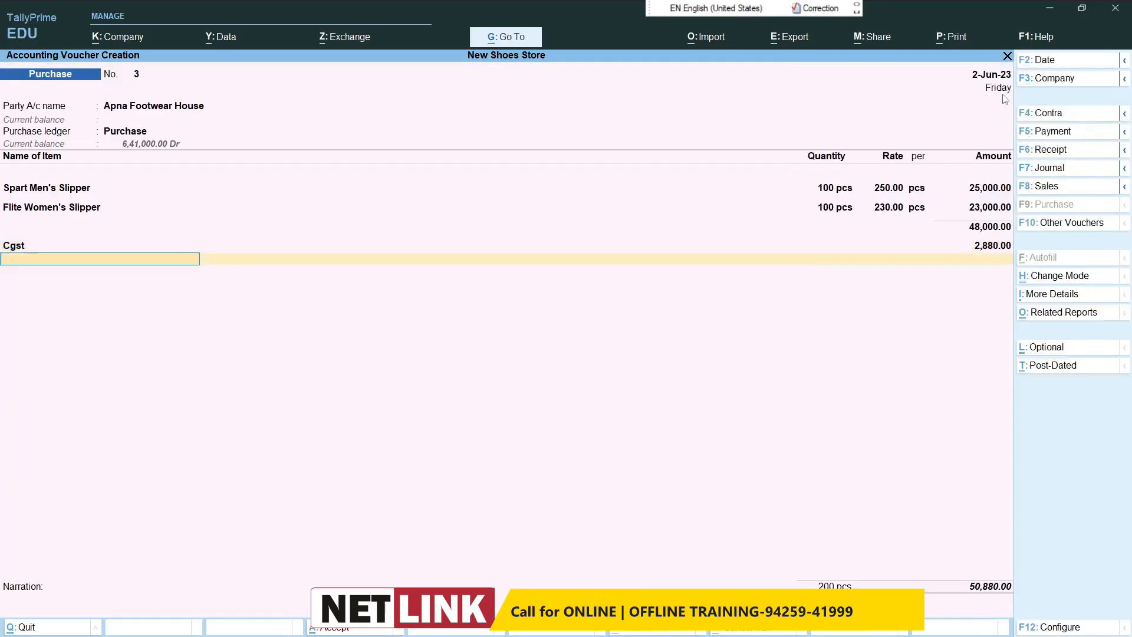
type("St")
key("Return")
key("Return")
key("Return")
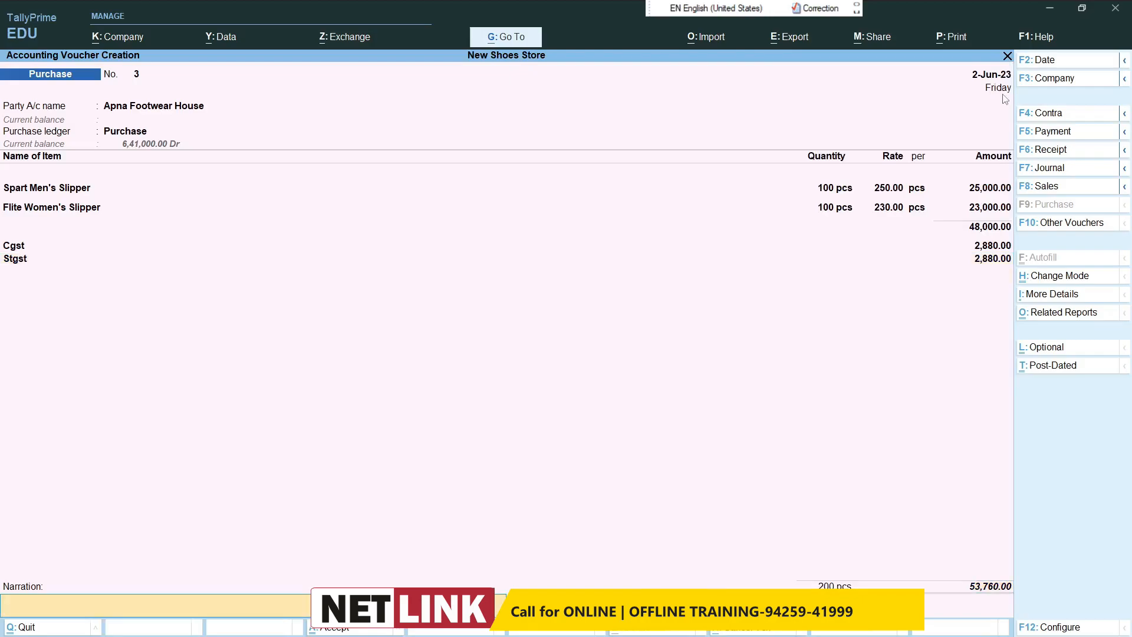
key("Return")
key("Return")
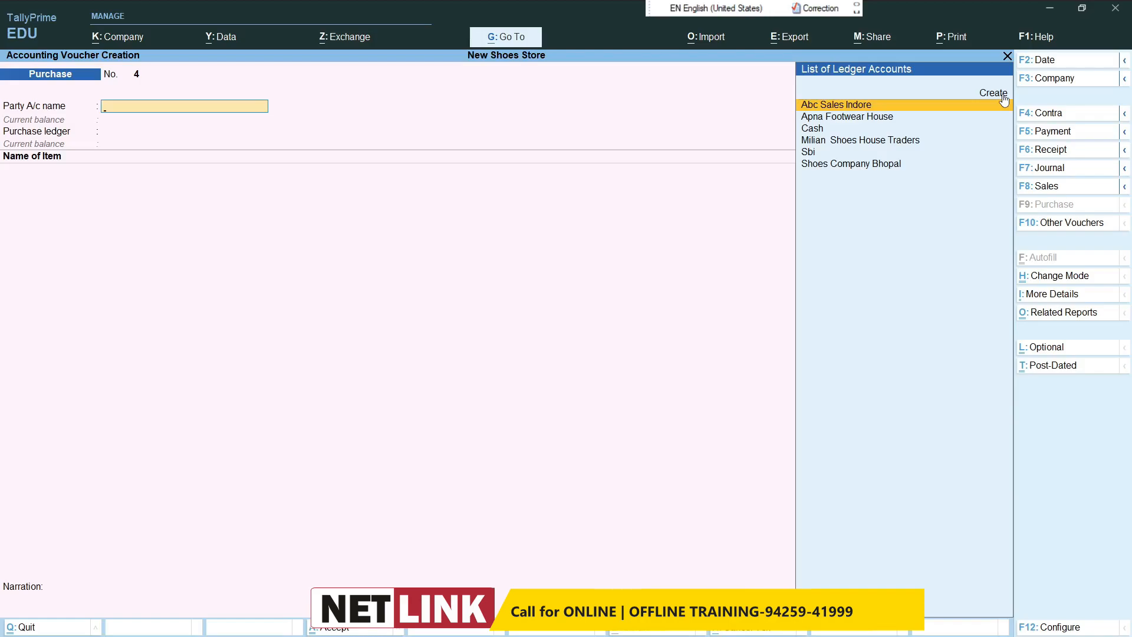
Step: Start a payment voucher debiting Apna Footwear House with 50,000, adjusted On Account
left_click(1043, 135)
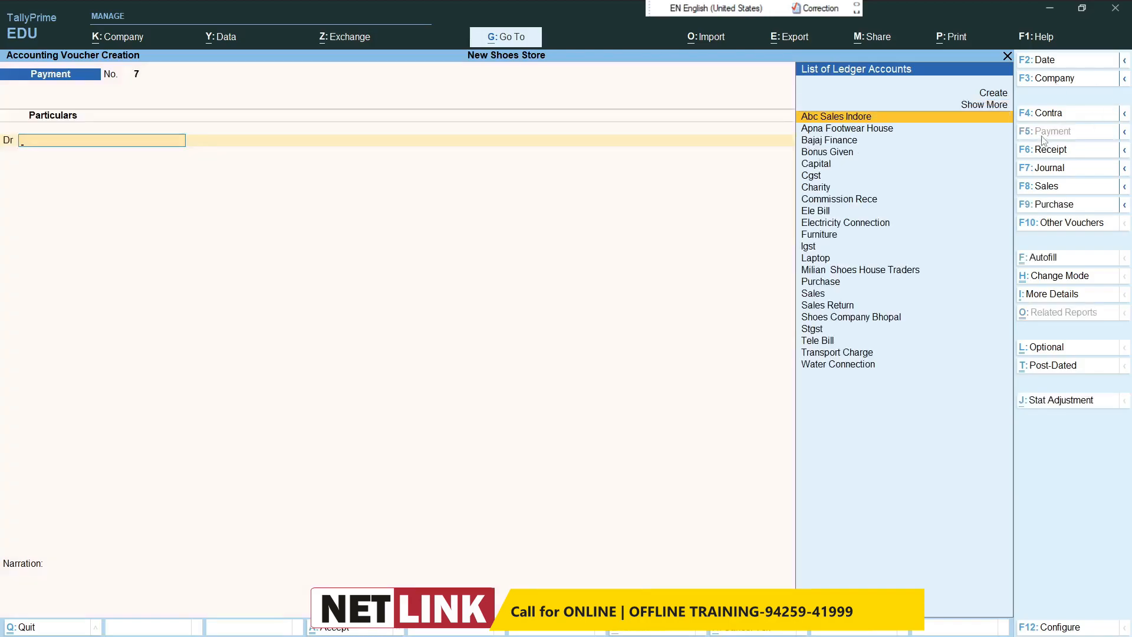
type("Ap")
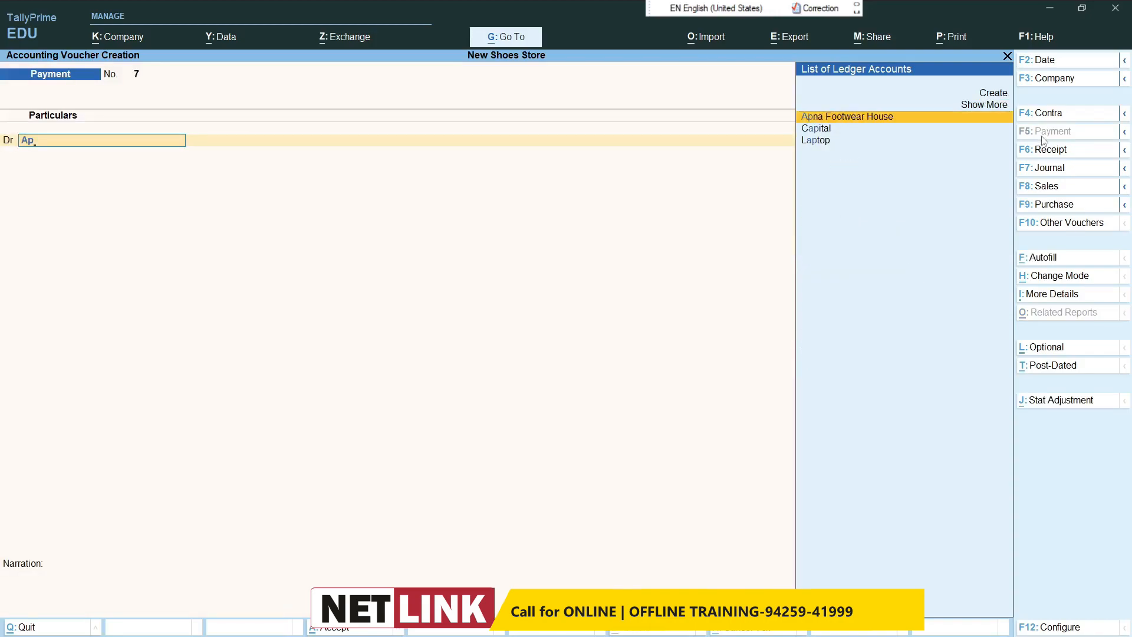
key("Return")
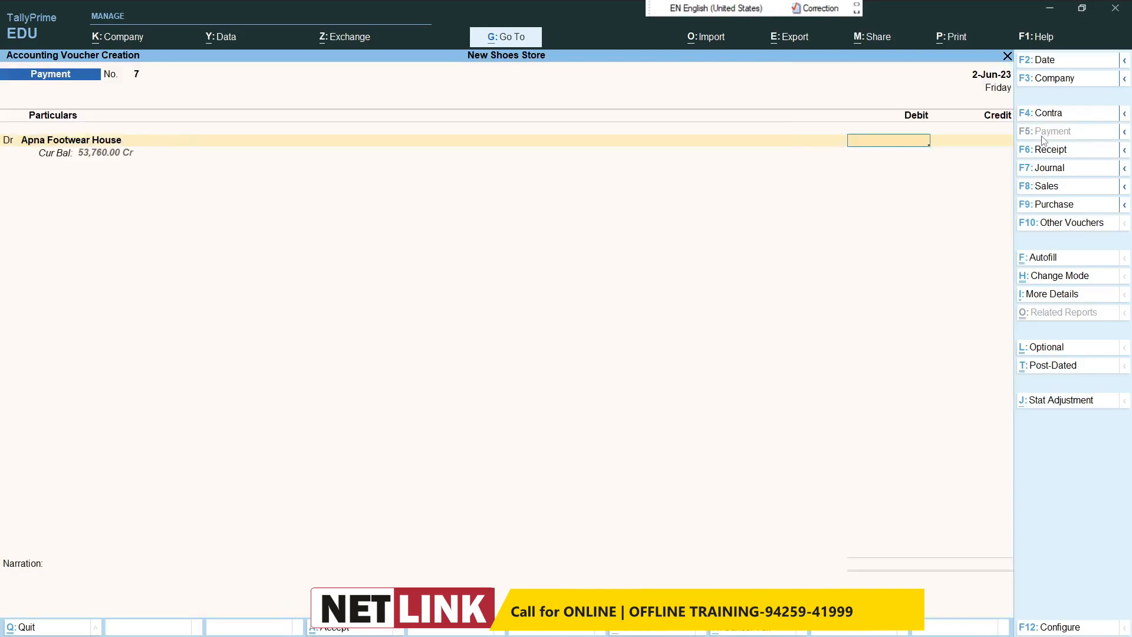
type("50000")
key("Return")
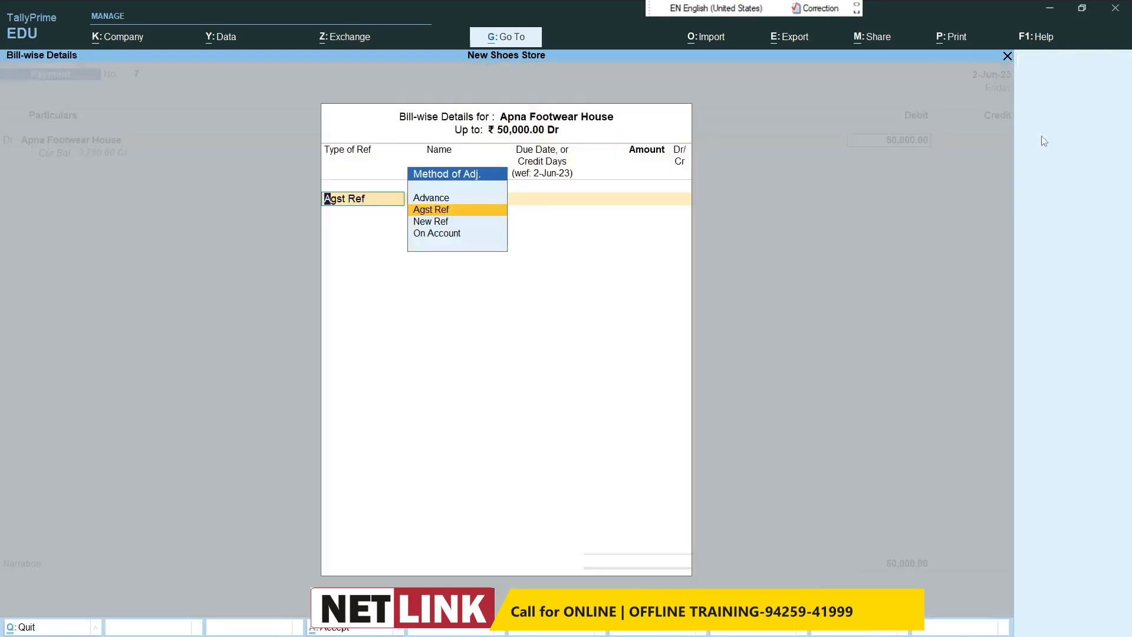
key("Down")
key("Down")
key("Return")
key("Return")
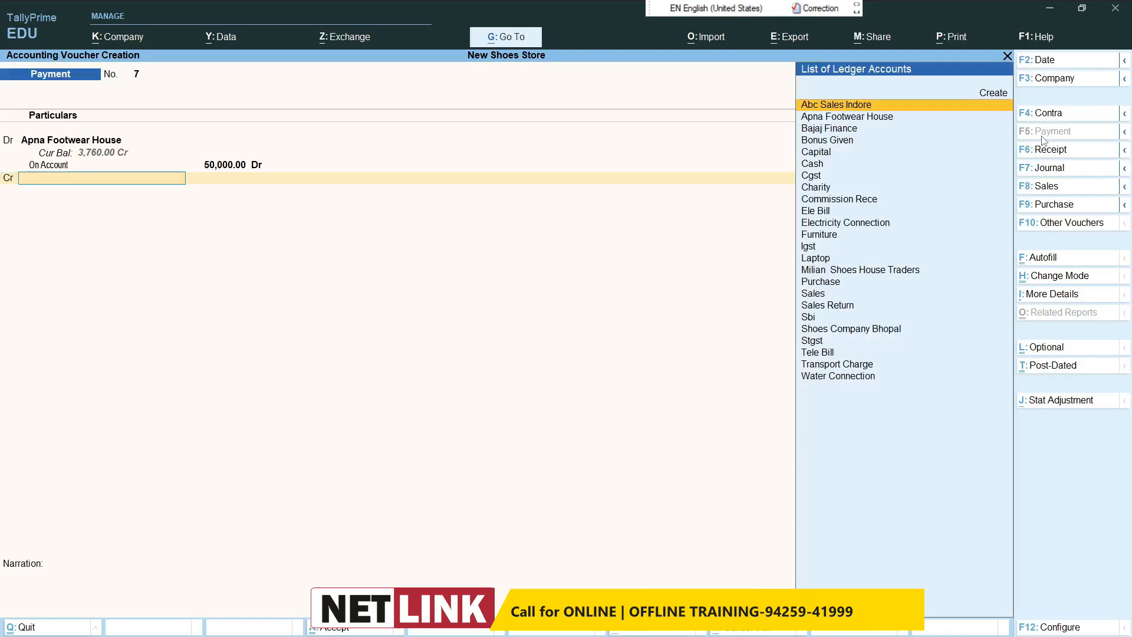
Step: Credit the 50,000 payment to Sbi, accept the default cheque allocation and save the voucher
type("sbi")
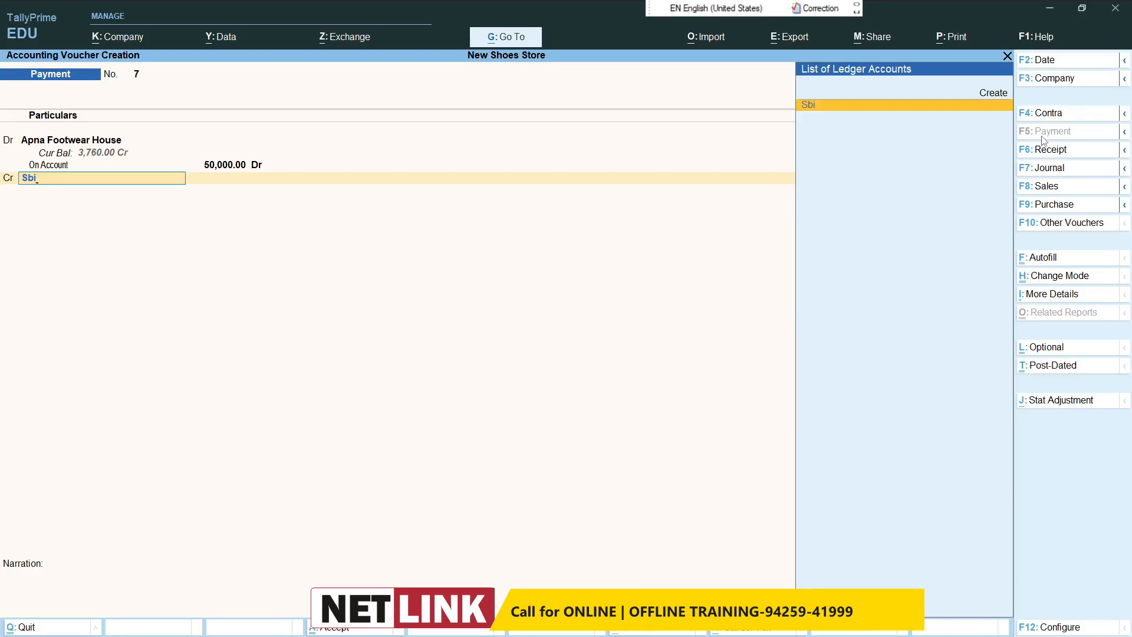
key("Return")
key("Return")
key("Return")
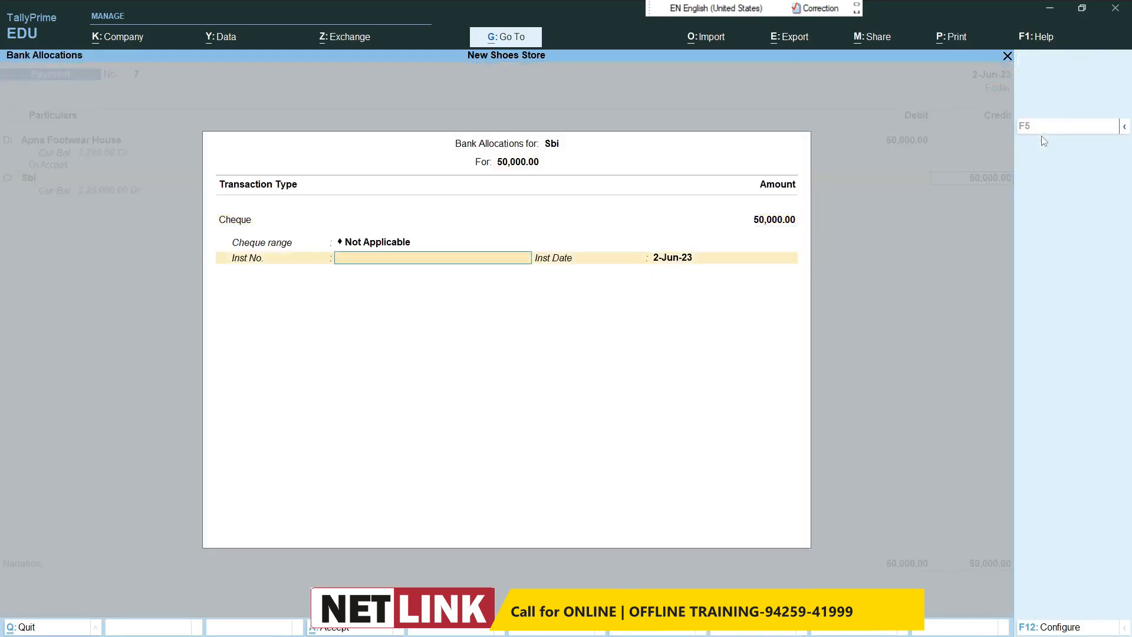
key("ctrl+a")
Step: Change the voucher date to 1-Jul-23 and start a sales voucher
key("Return")
key("Return")
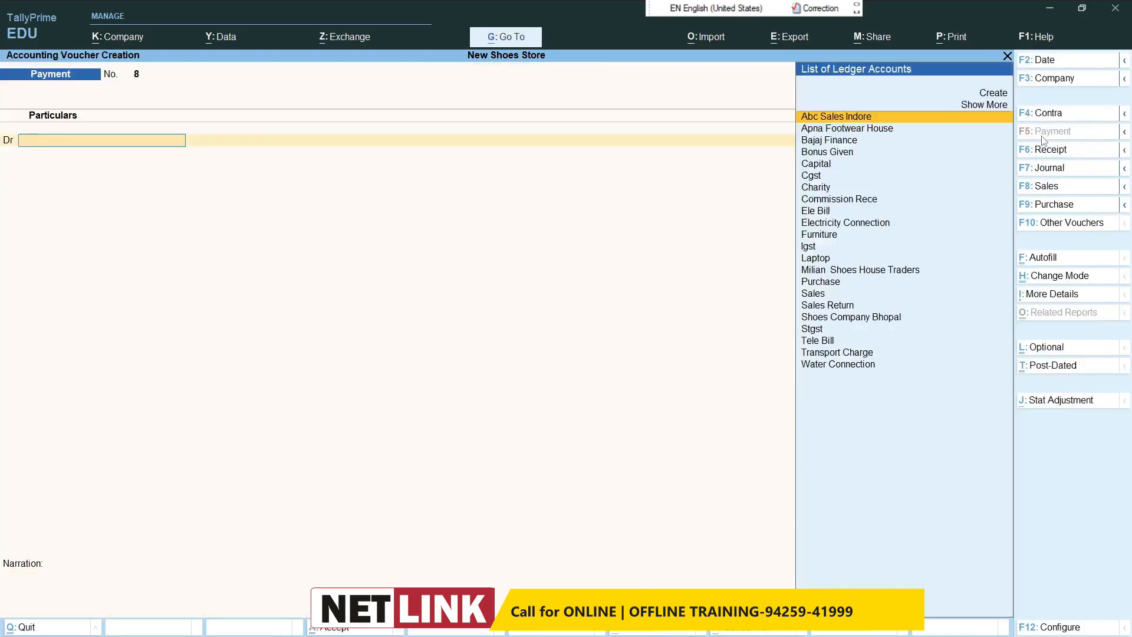
key("F2")
type("5")
key("Return")
left_click(1046, 188)
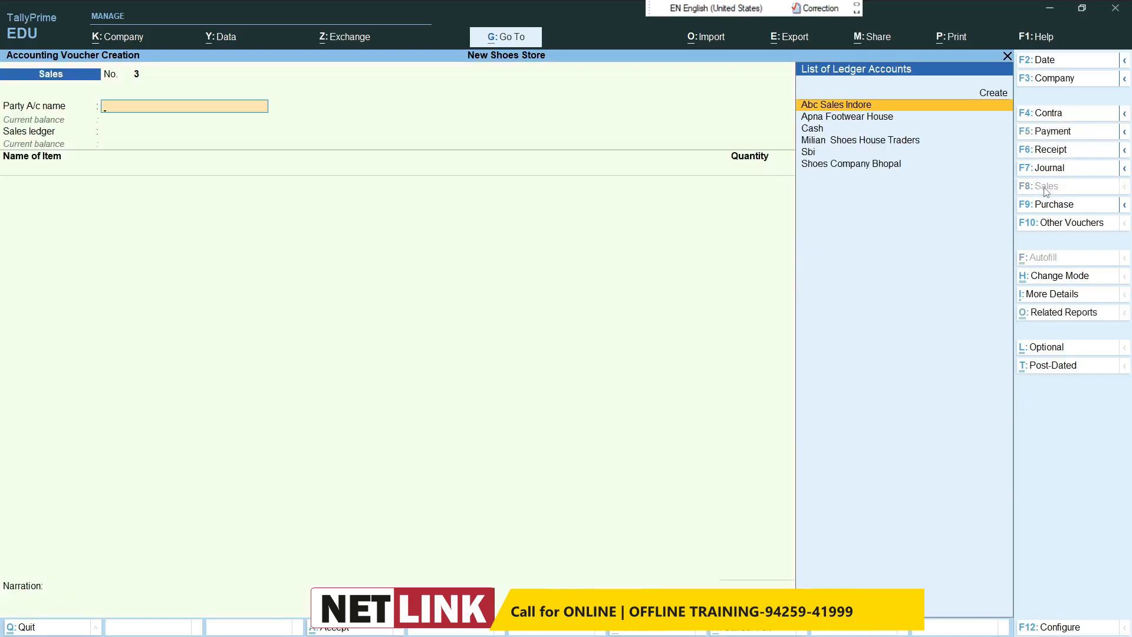
Step: Create a party ledger with the customer's name under Sundry Debtors and accept the default party details
key("alt+c")
type("Cust")
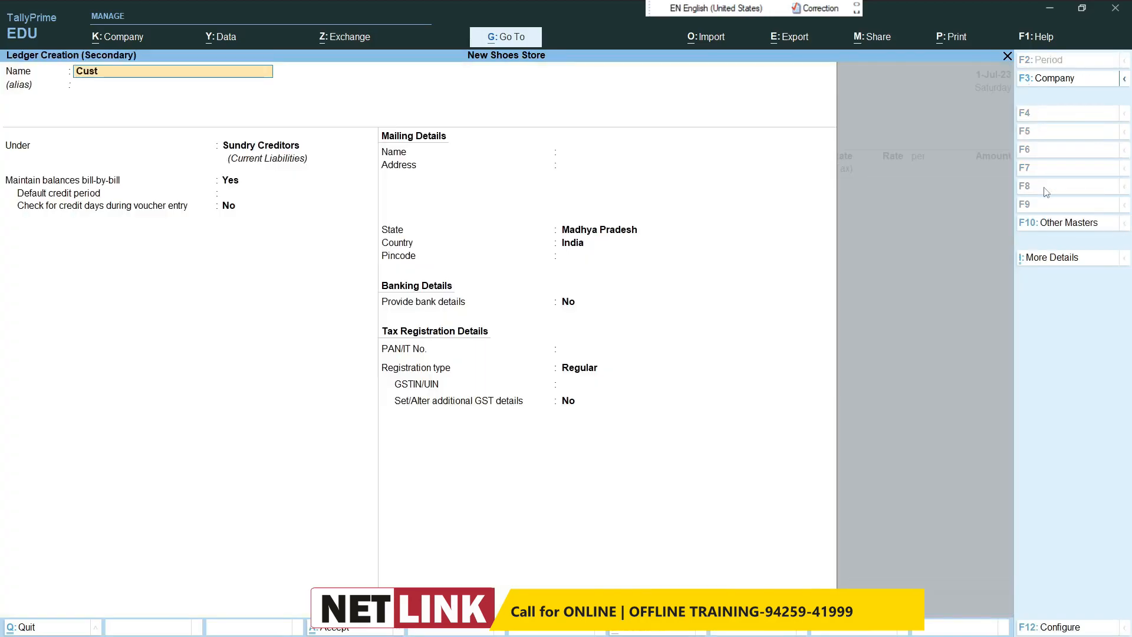
type(" Naman")
key("Return")
key("Return")
type("S")
key("Up")
key("Up")
key("Up")
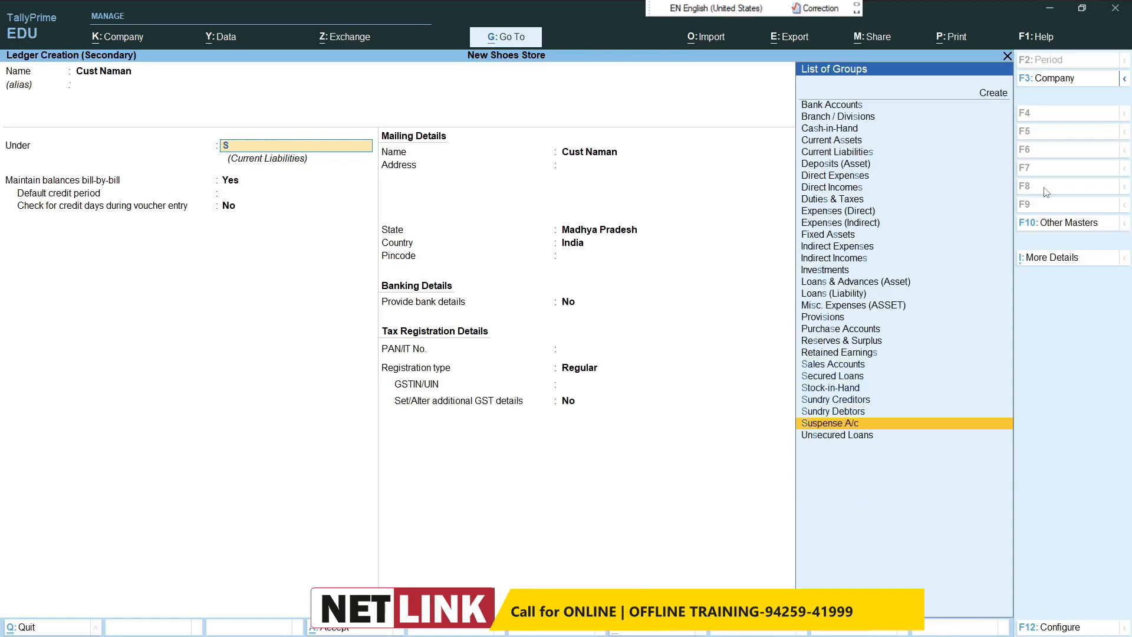
key("Return")
key("ctrl+a")
key("ctrl+a")
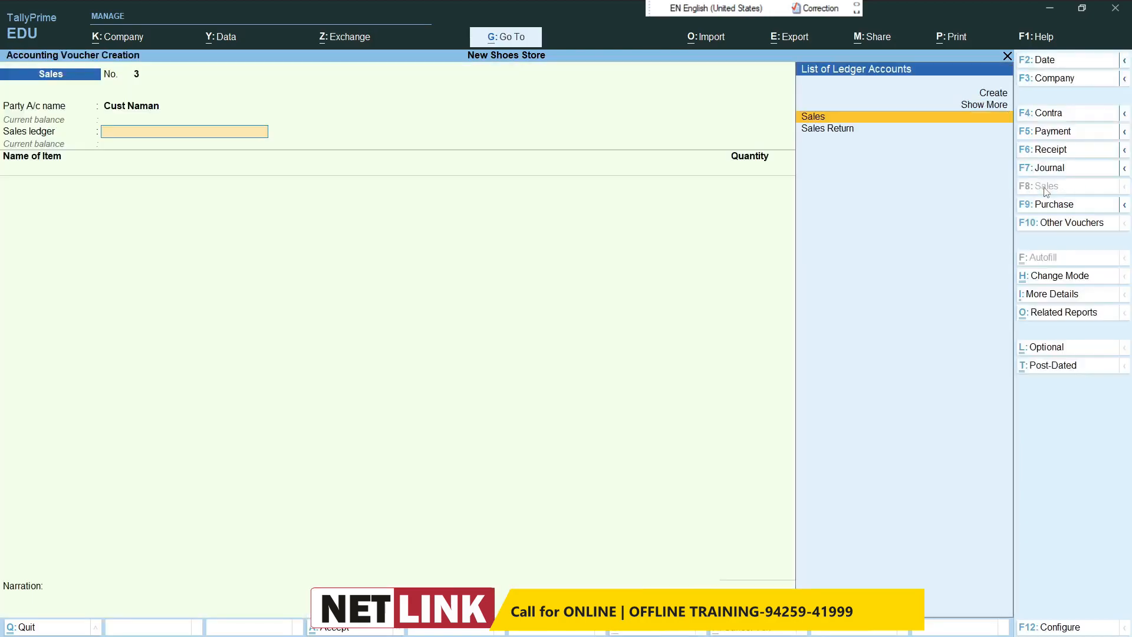
Step: Choose the Sales ledger and add 10 pcs of Bata Shoes to the sales voucher
key("Return")
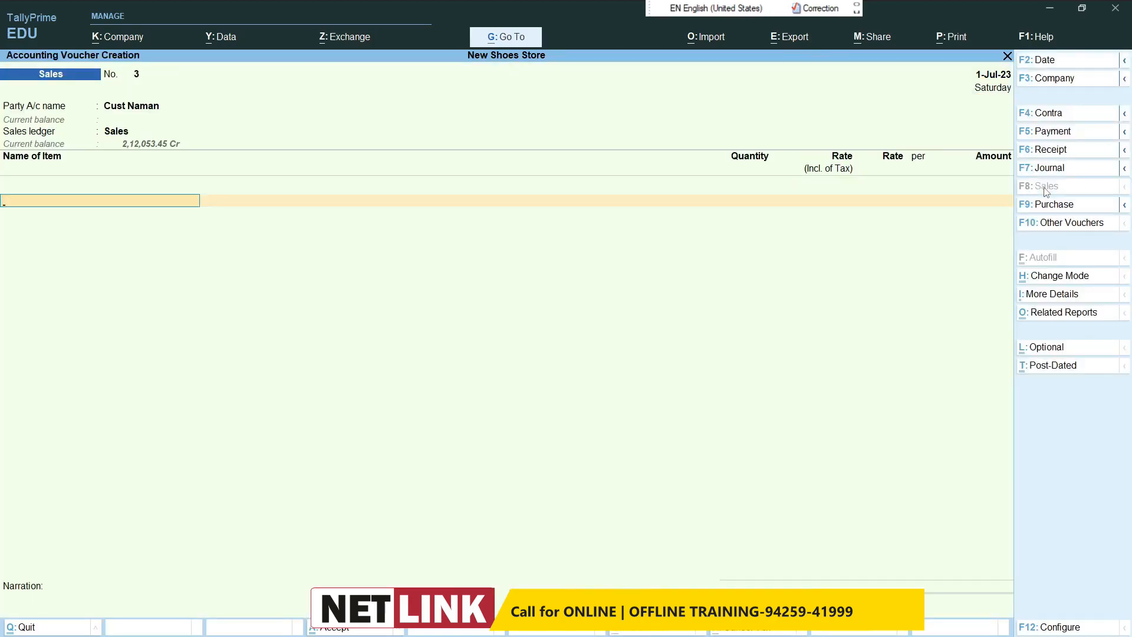
type("Ba")
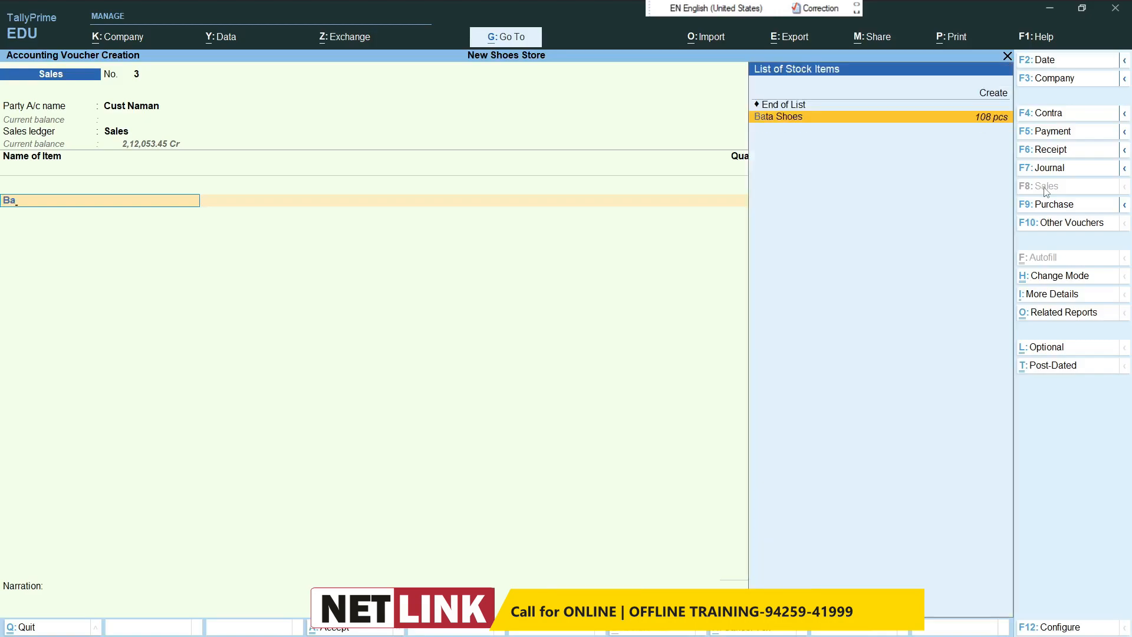
key("Return")
type("10")
key("Return")
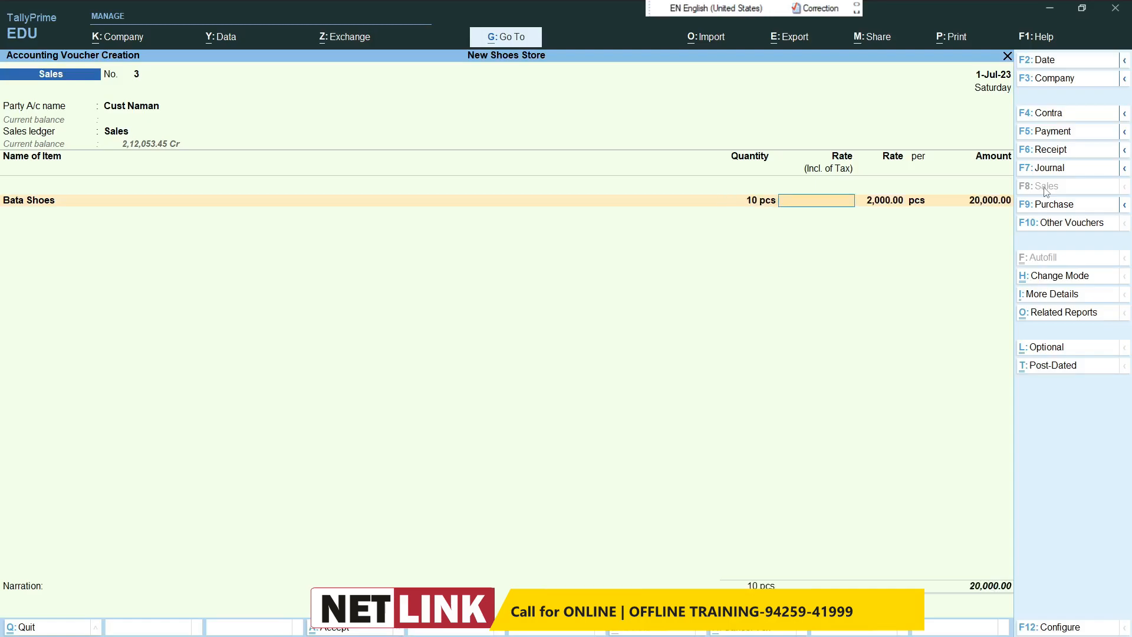
Step: Set the tax-inclusive rate of Bata Shoes to 2,600 and accept the GST and HSN details as per masters
type("2600")
key("Return")
key("Return")
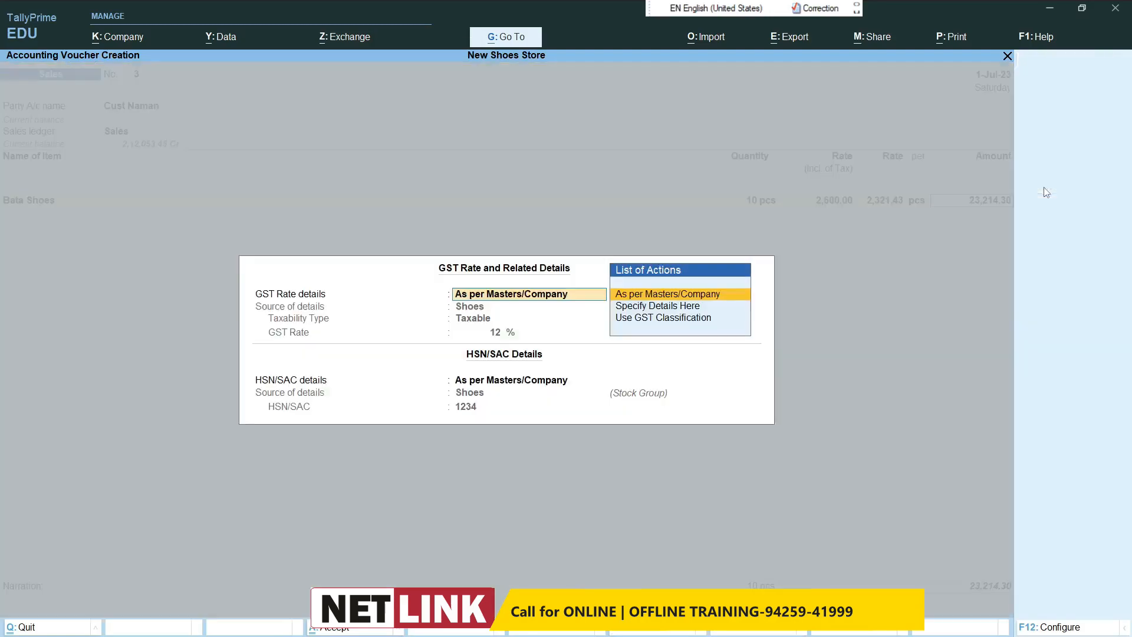
key("Return")
key("Return")
key("BackSpace")
key("Return")
key("Return")
key("Return")
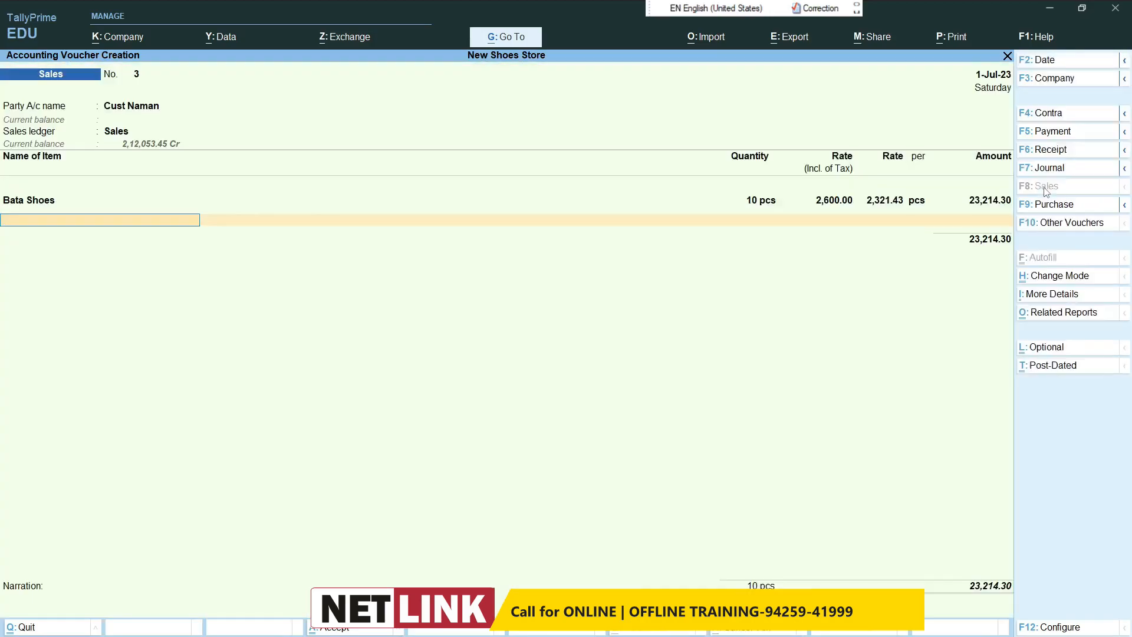
Step: Add 10 pcs of Rebook Shoes at a tax-inclusive rate of 3,000 and accept the GST and HSN details as per masters
type("Re")
key("Return")
type("10")
key("Return")
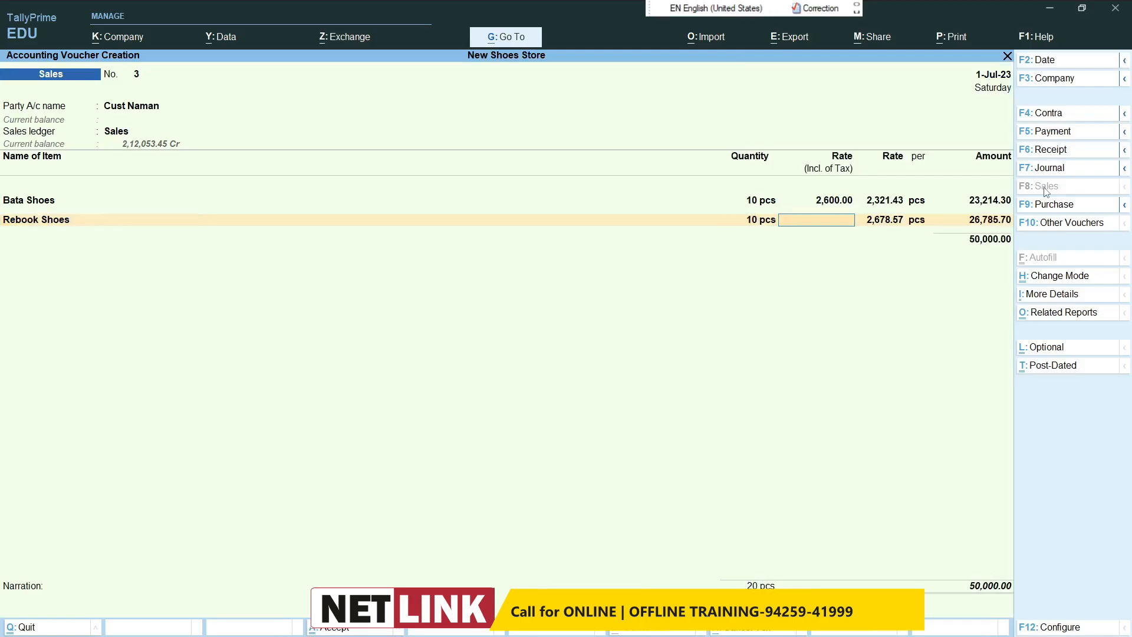
type("3,000")
key("Return")
key("Return")
key("Return")
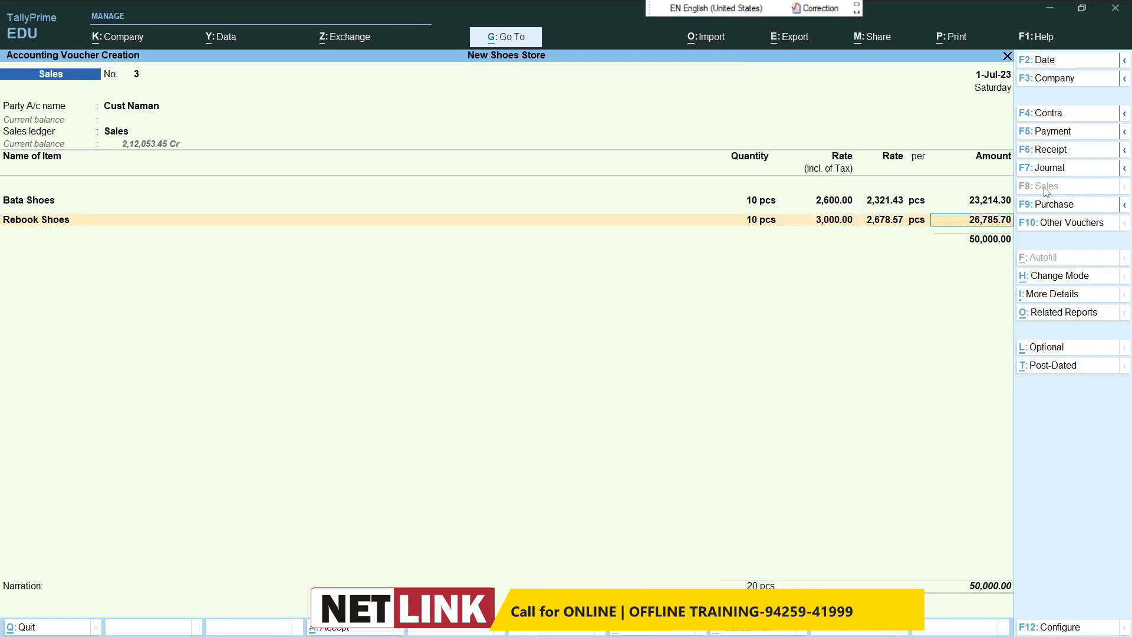
key("Return")
key("Return")
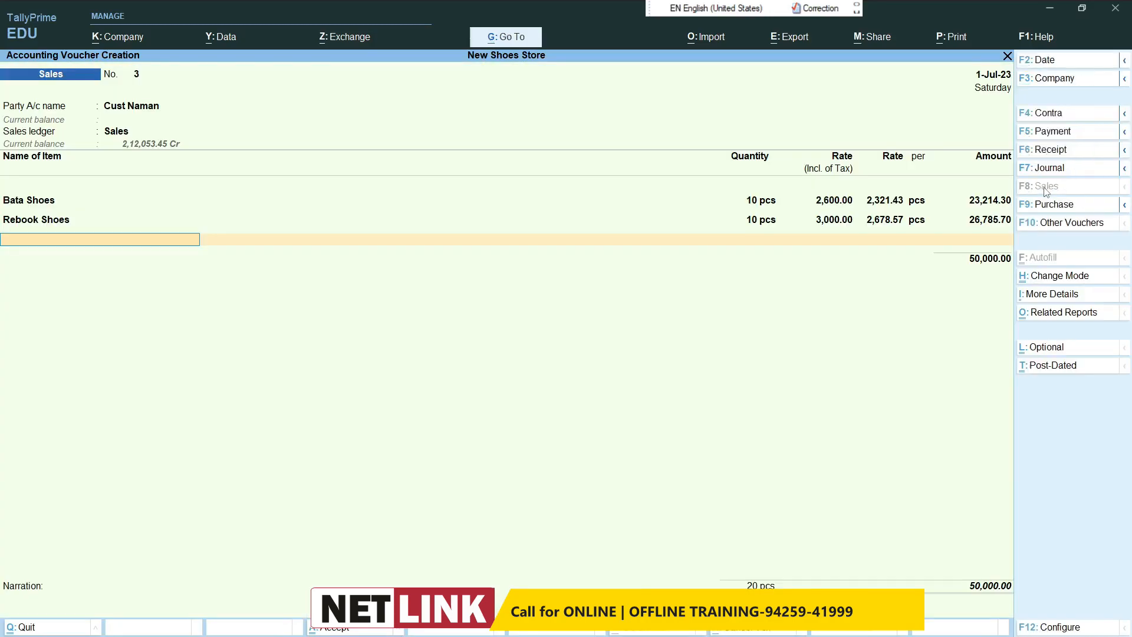
Step: Add 10 pcs of Spart Men's Slipper at a tax-inclusive rate of 350, keeping the default GST and HSN details
type("Sp")
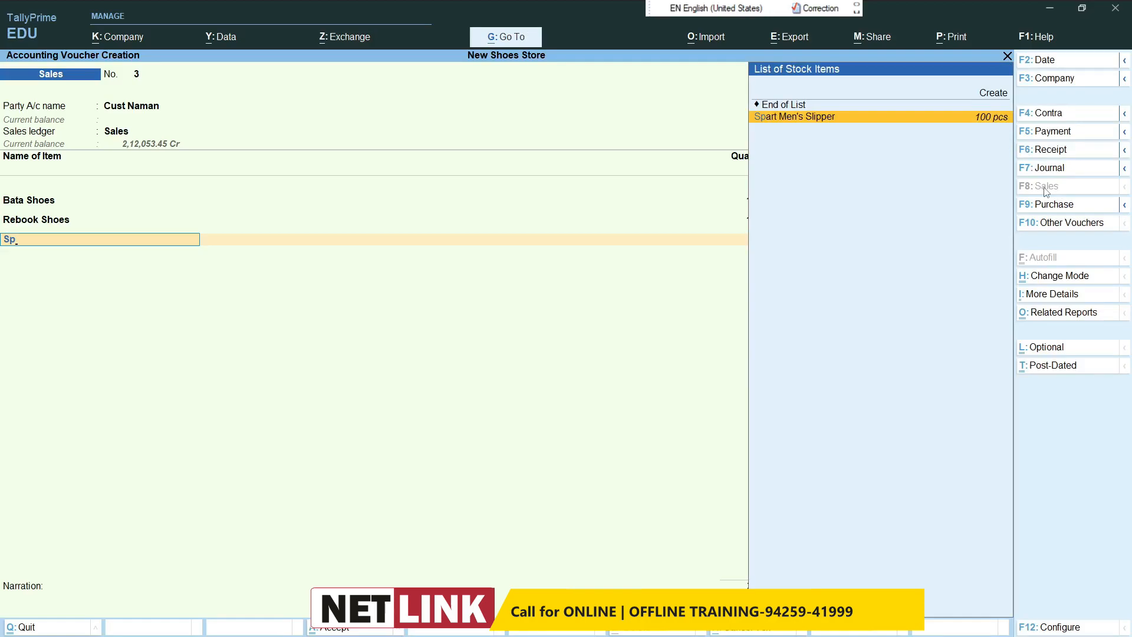
key("Return")
type("10")
key("Return")
type("350")
key("Return")
key("Return")
key("Return")
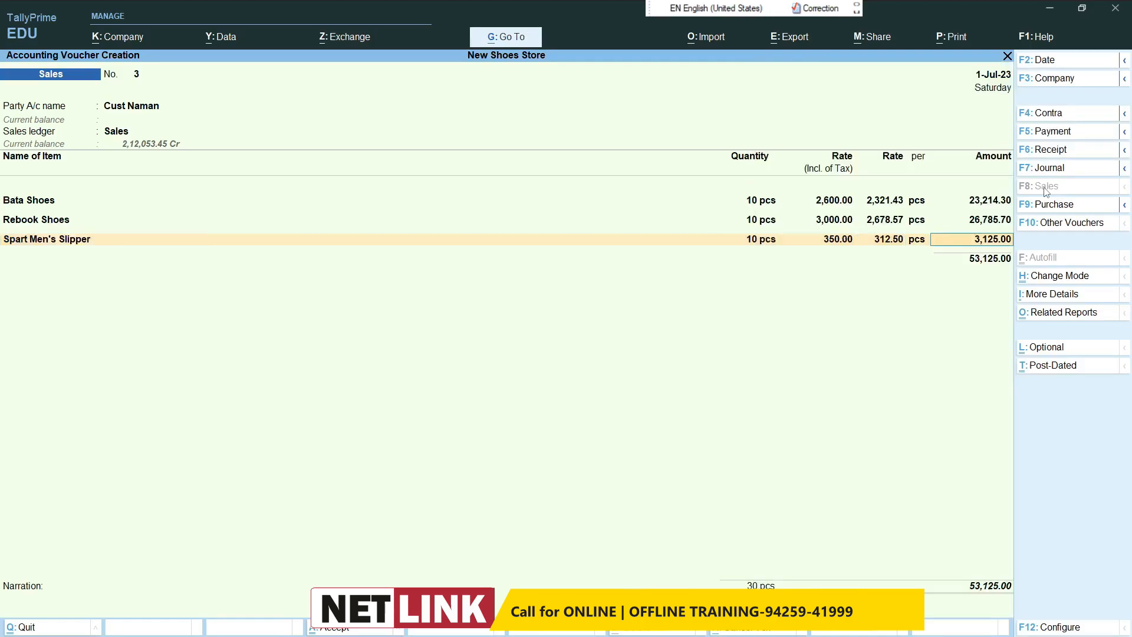
key("Return")
key("Return")
key("Return")
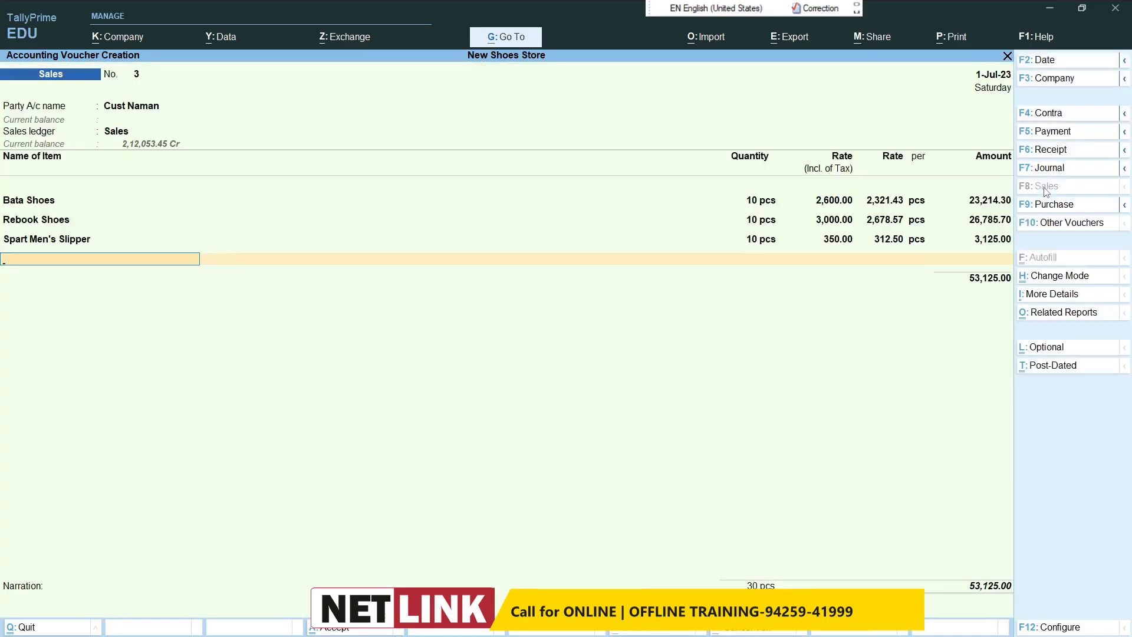
Step: Add 10 pcs of Flite Women's Slipper at a tax-inclusive rate of 330, keep its default GST details, and end the item list
type("F")
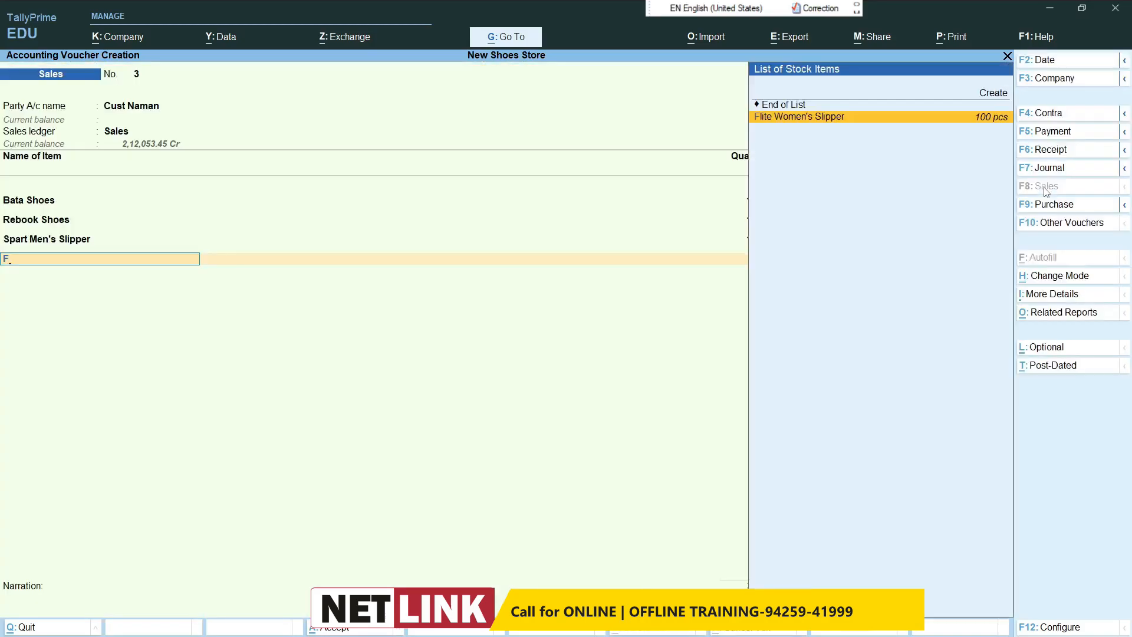
key("Return")
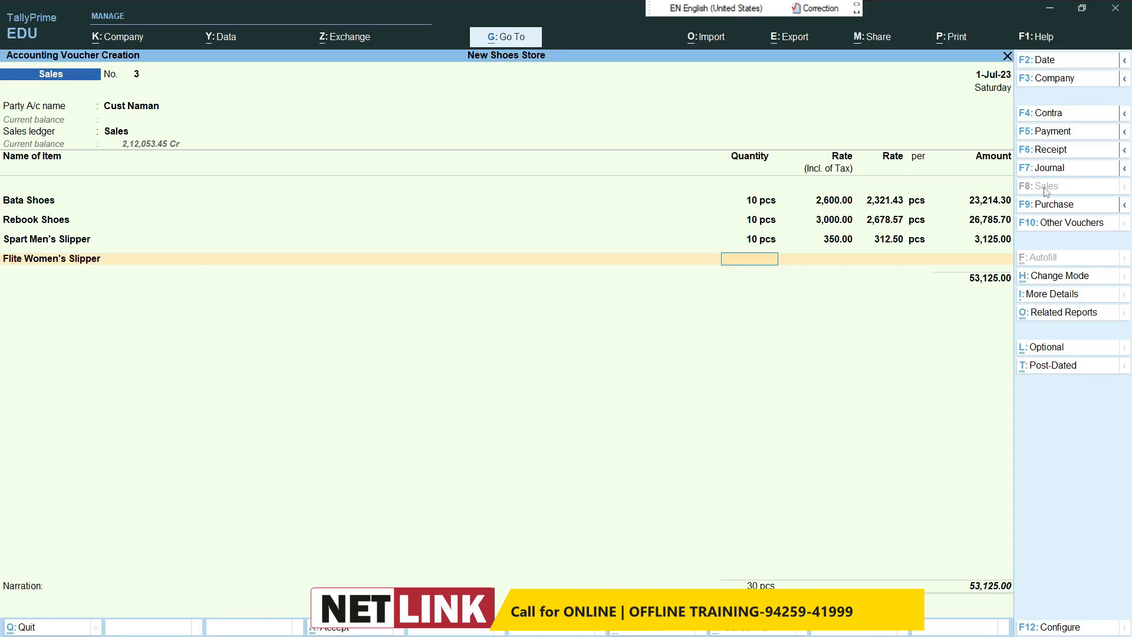
key("Return")
type("330")
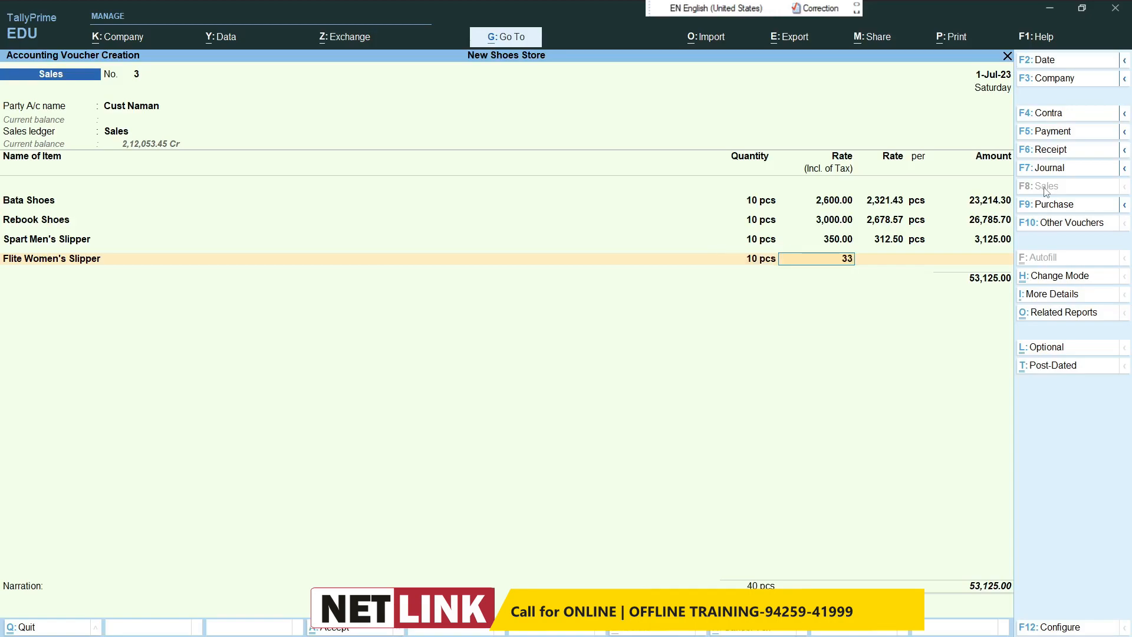
key("Return")
key("Return")
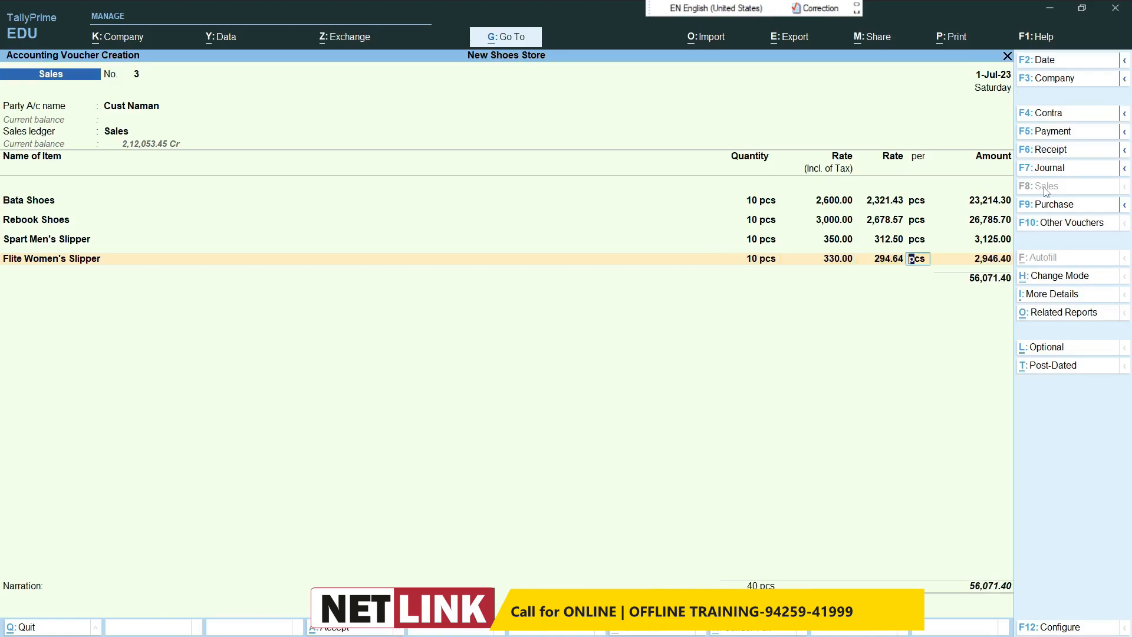
key("Return")
key("Return")
key("Return")
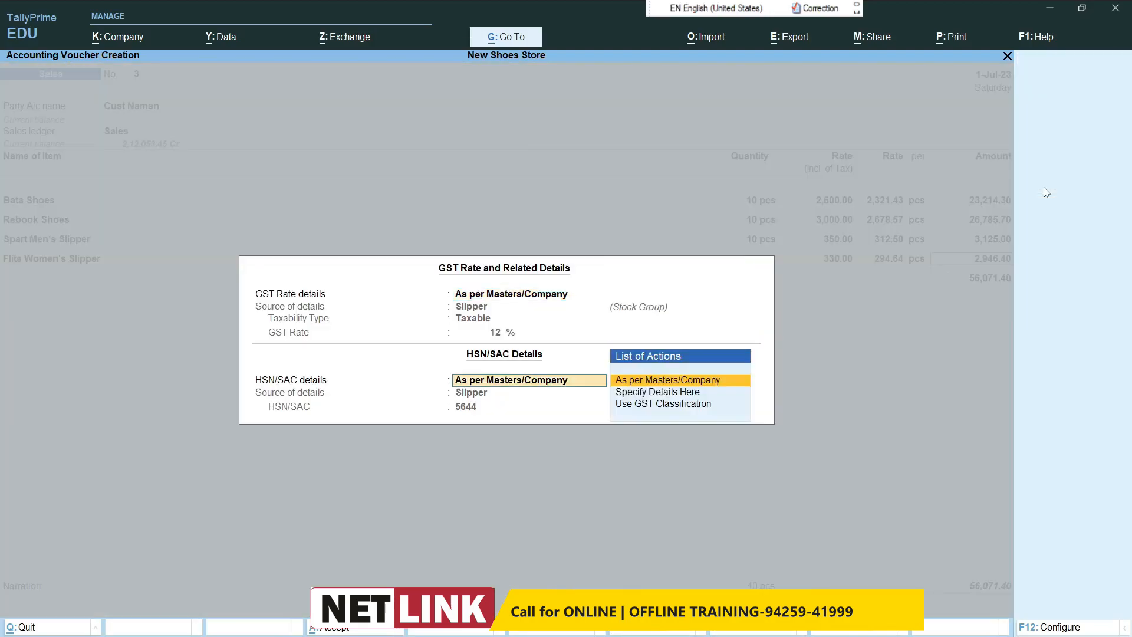
key("Return")
Step: Add the Cgst and Stgst ledgers to the sales voucher and save it
key("Return")
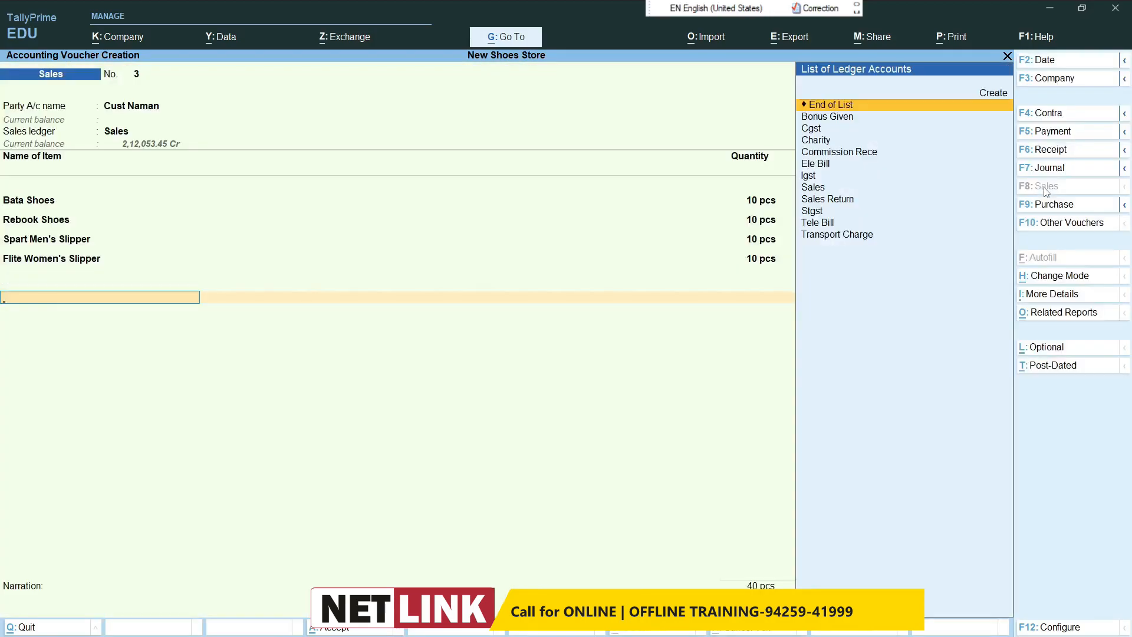
type("Cg")
key("Return")
type("St")
key("Return")
key("Return")
key("Return")
key("Return")
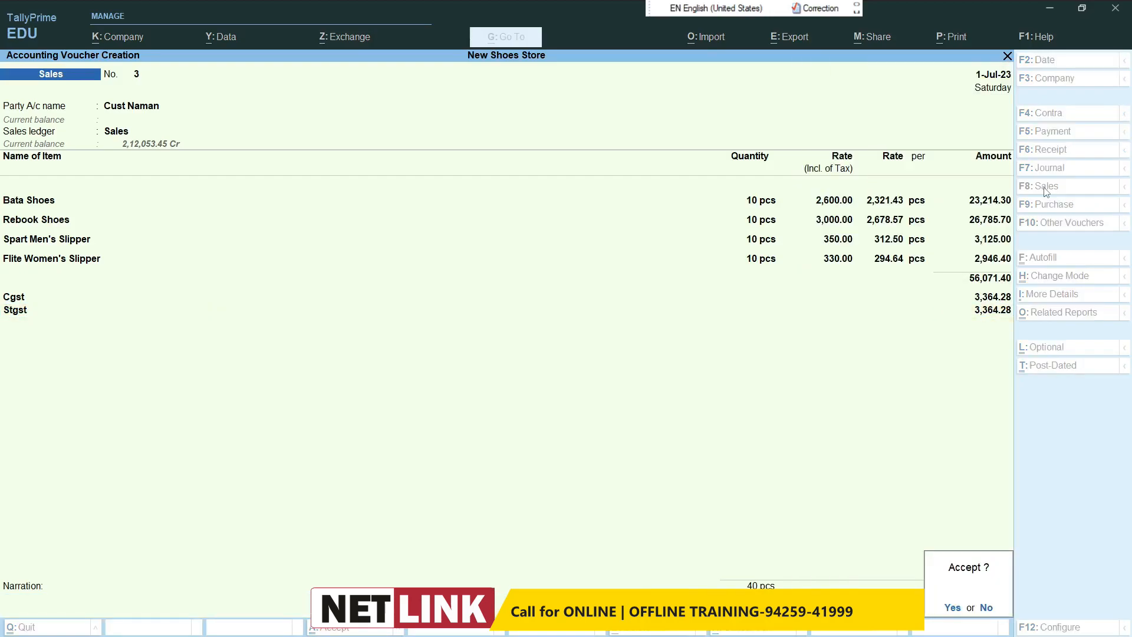
key("Return")
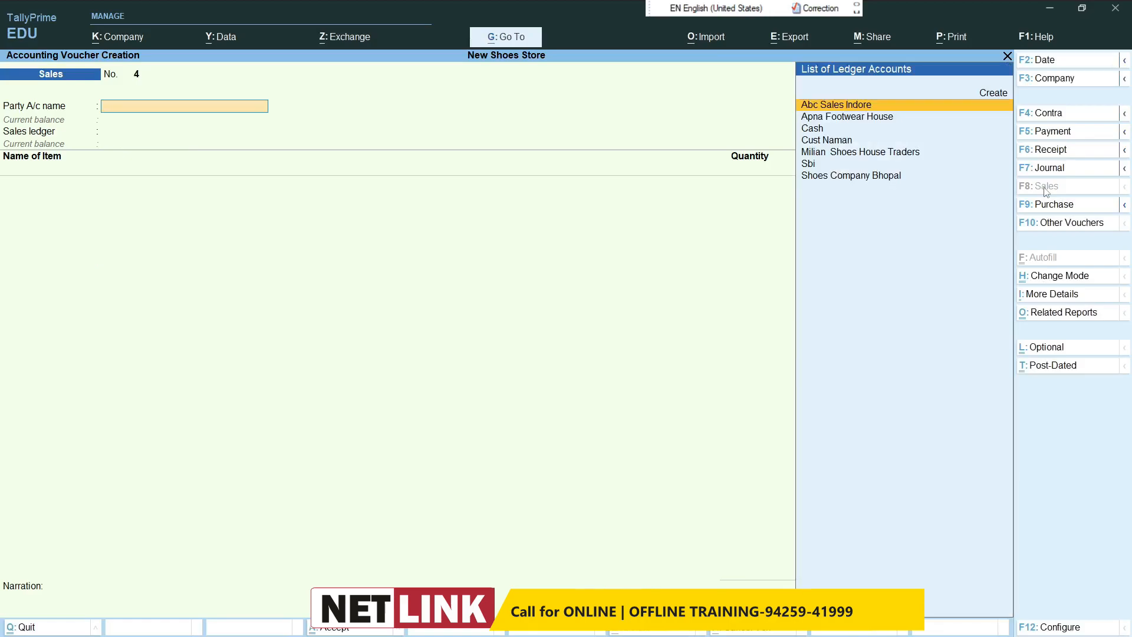
Step: Date the new sales voucher 2-Jul-23, with Cash as the party account and Sales as the sales ledger
key("F2")
type("2/7")
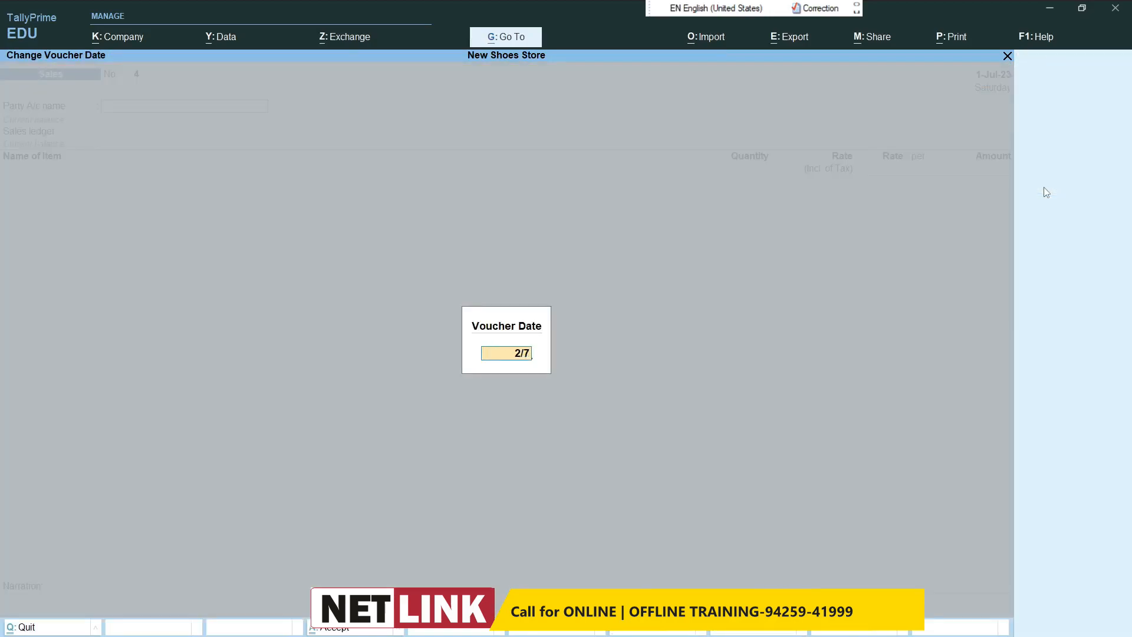
key("Return")
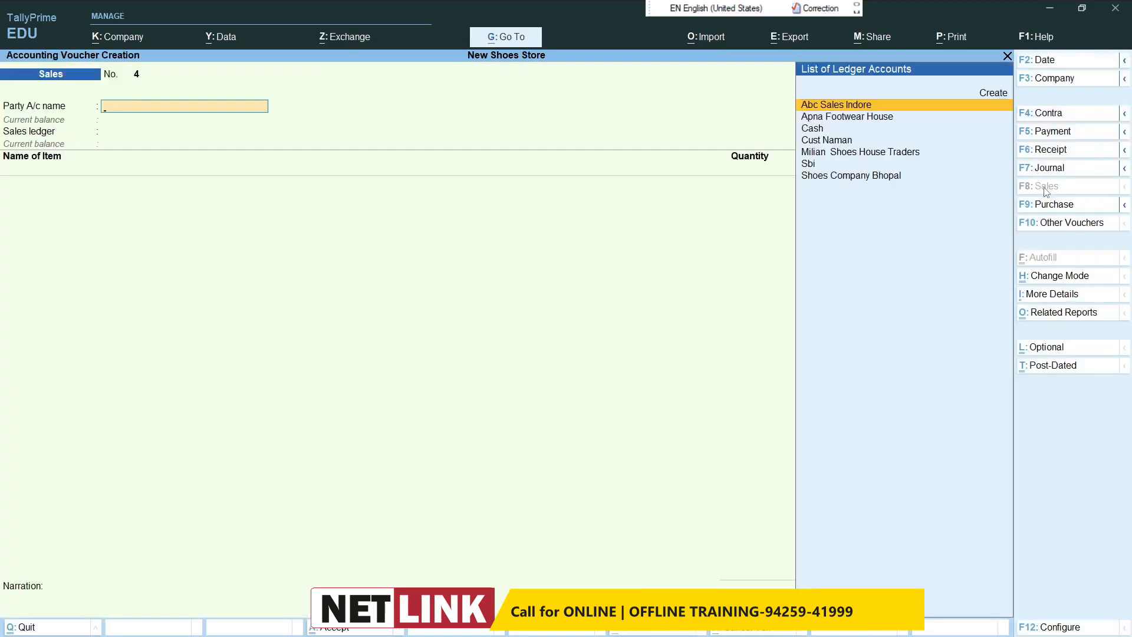
type("Cas")
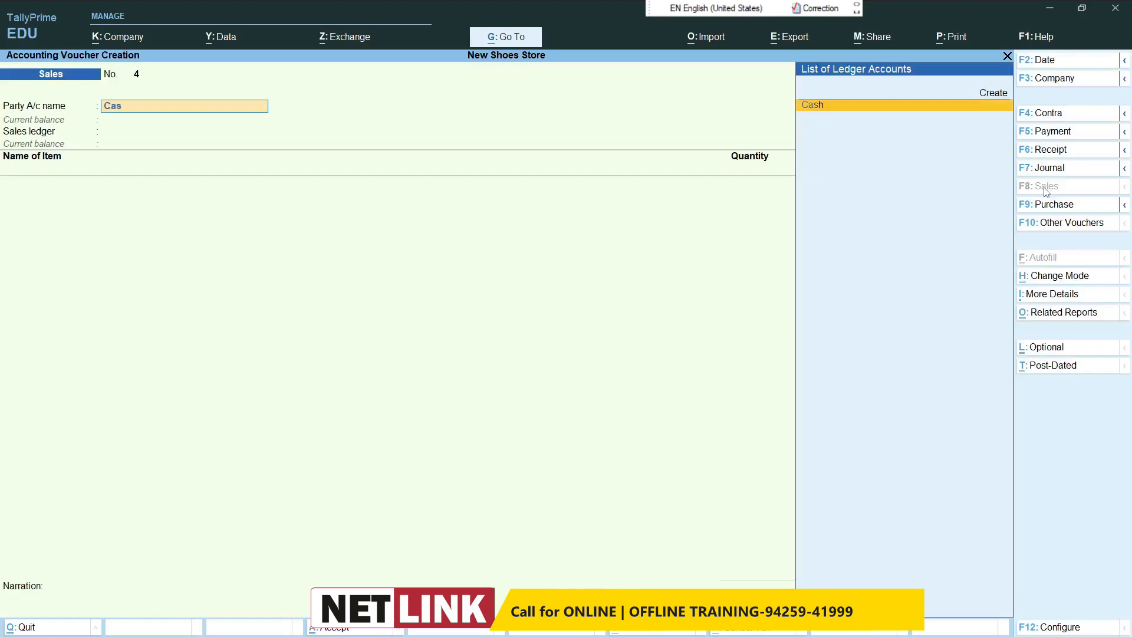
key("Return")
key("Return")
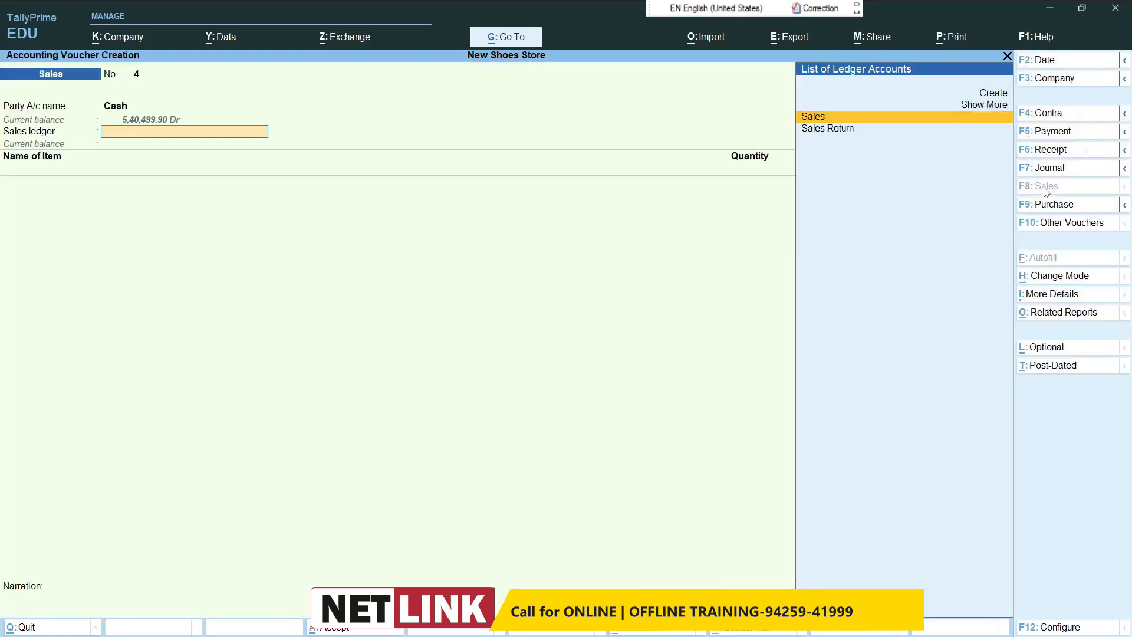
Step: Add 25 pcs of Spart Men's Slipper at a tax-inclusive rate of 380 and accept the default GST details
key("Return")
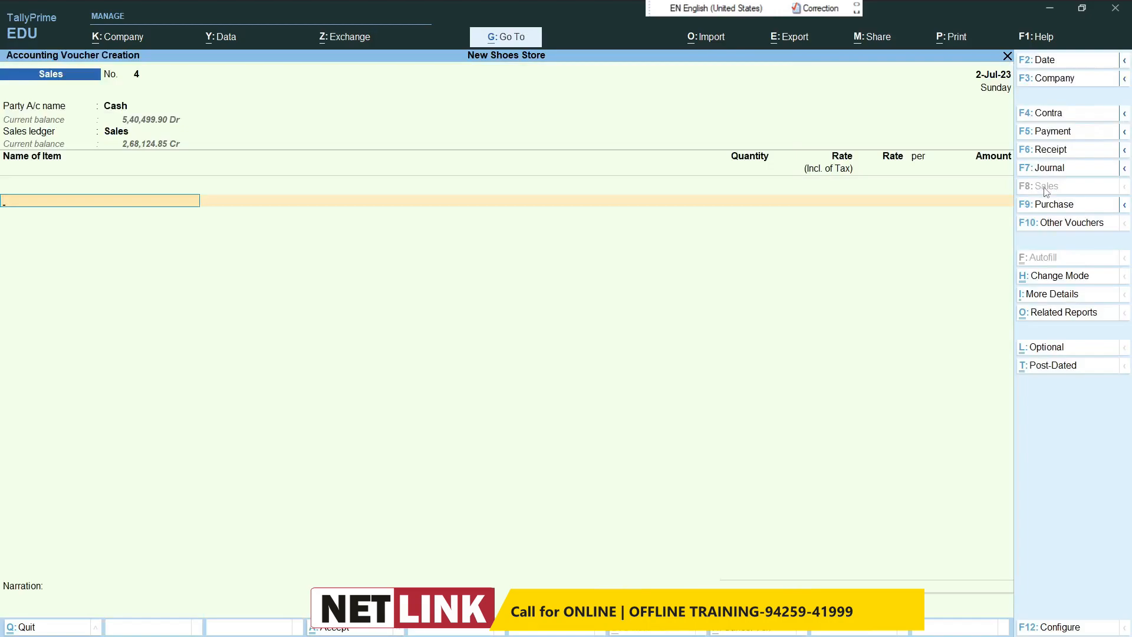
type("Sp")
key("Return")
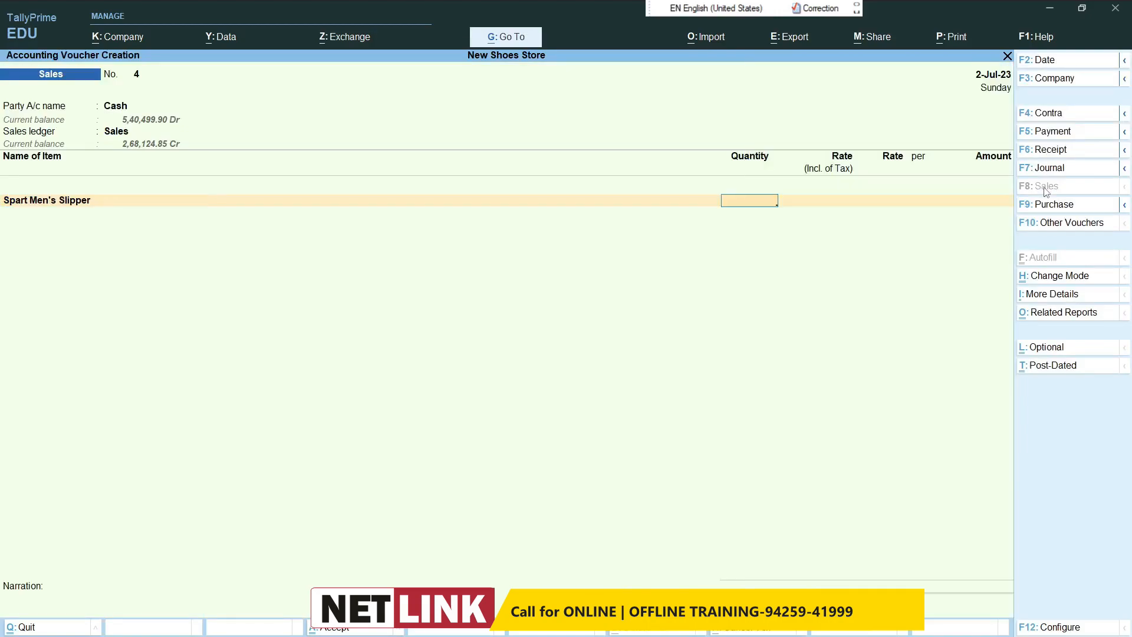
type("25")
key("Return")
type("380")
key("Return")
key("Return")
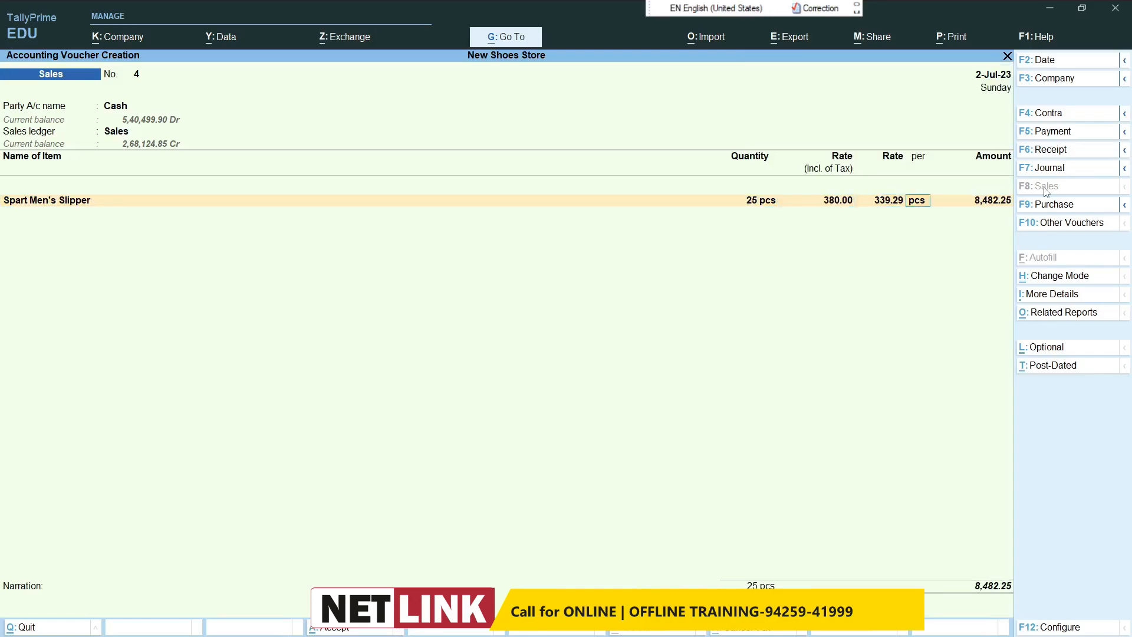
Step: Add 2 pcs of Flite Women's Slipper at a tax-inclusive rate of 360, keep its default GST details, and end the item list
key("Return")
key("Return")
key("Return")
type("f")
key("Return")
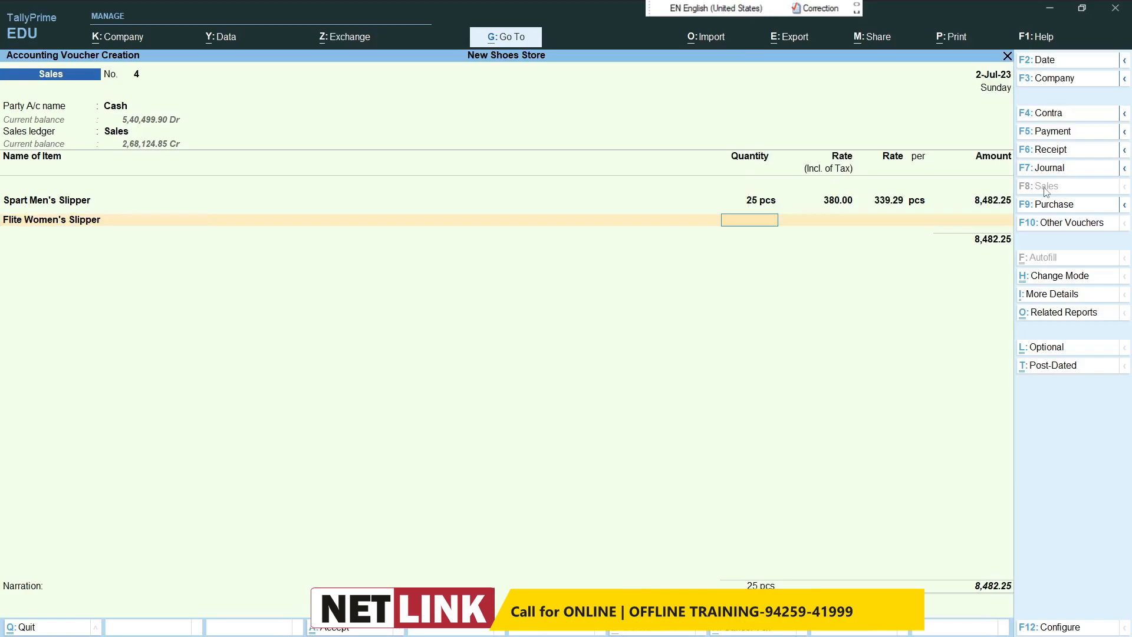
type("2")
key("Return")
type("360")
key("Return")
key("Return")
key("Return")
key("Return")
key("Return")
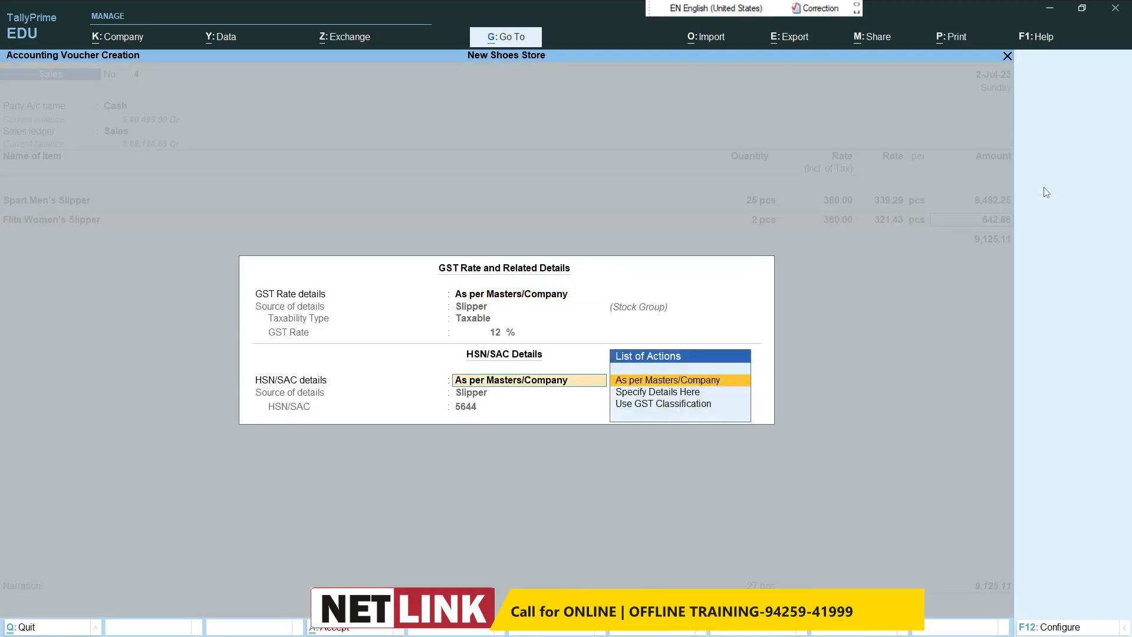
key("Return")
key("Return")
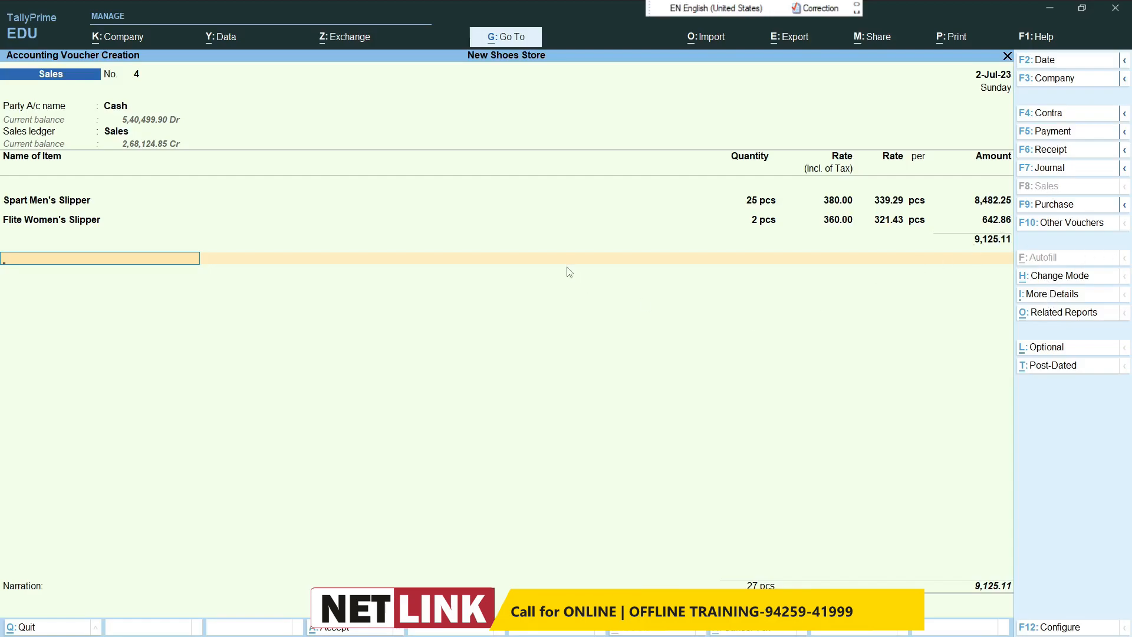
Step: Create a Discount Given ledger under the indirect expenses group from within the cash sales voucher
key("alt")
key("alt+c")
type("Discount Given")
key("Return")
type("Ind")
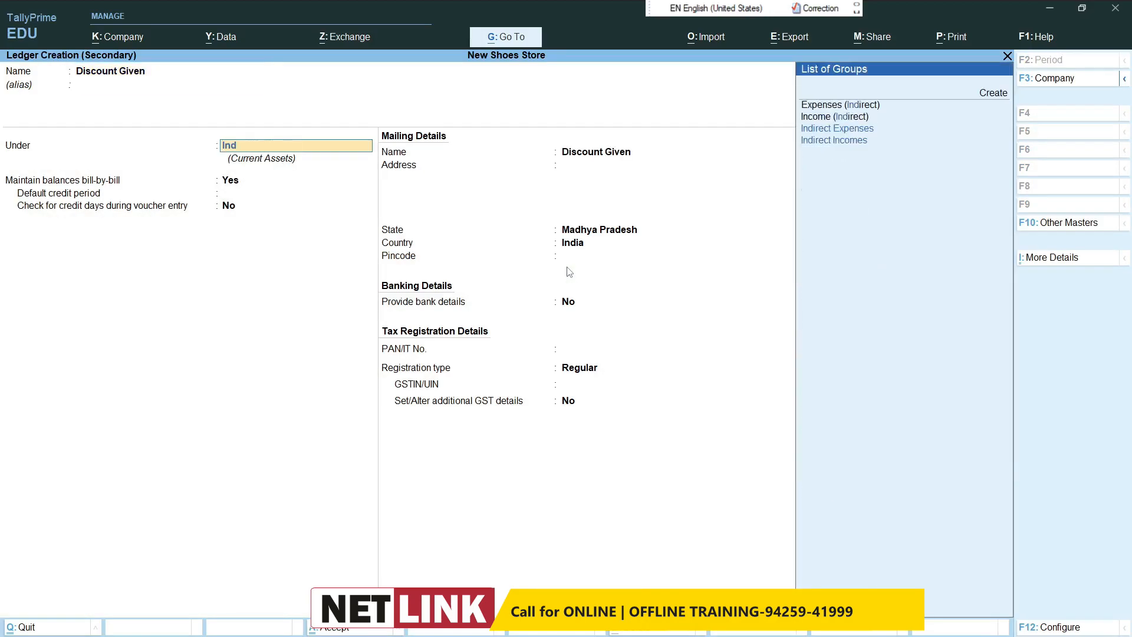
key("Up")
key("Up")
key("Return")
key("ctrl+a")
key("Return")
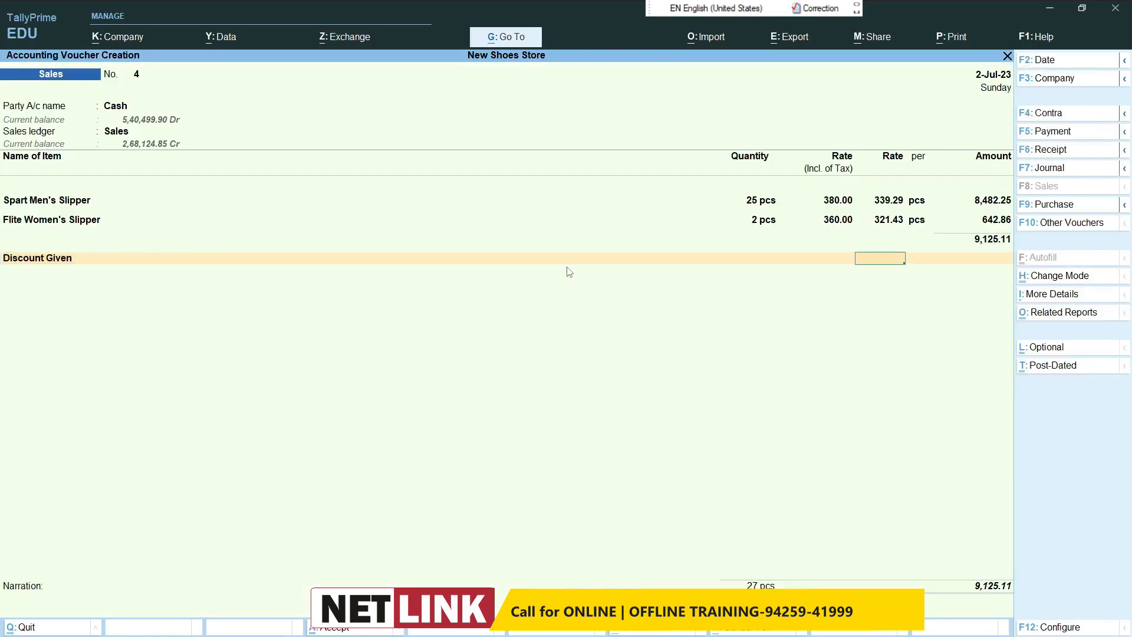
Step: Try entering the Discount Given rate as a positive 5%
type("5")
key("Return")
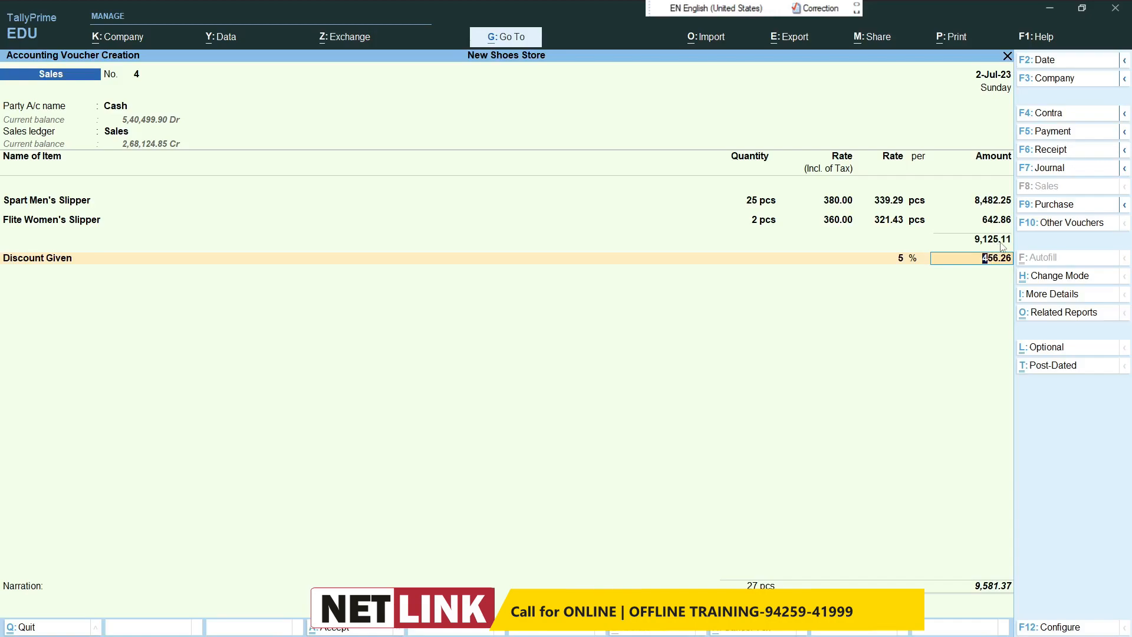
key("Up")
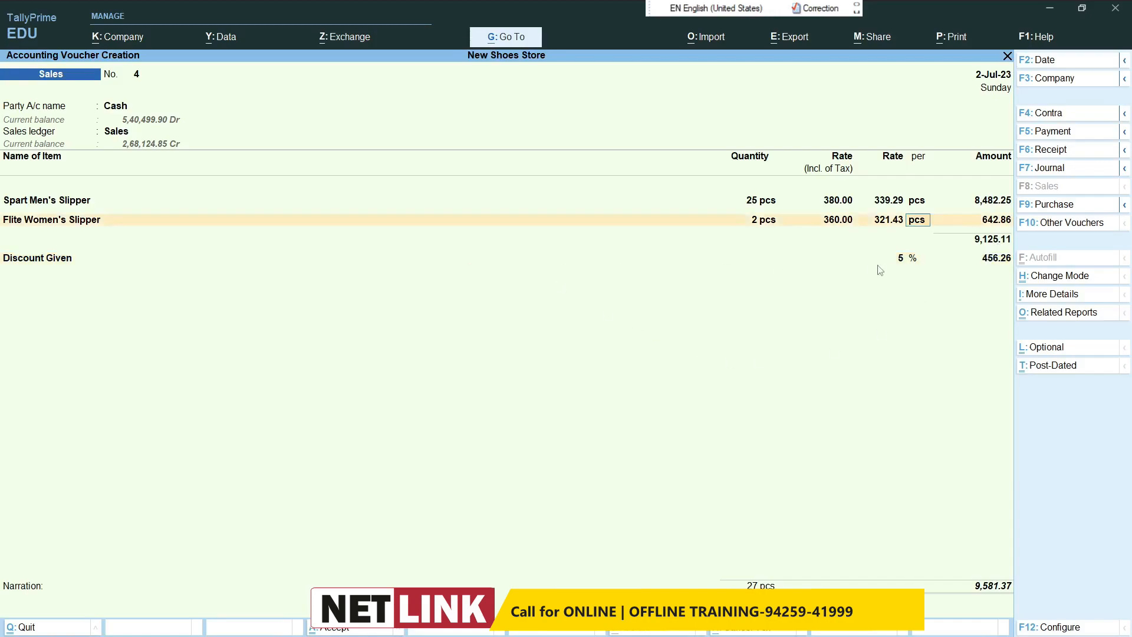
left_click(999, 259)
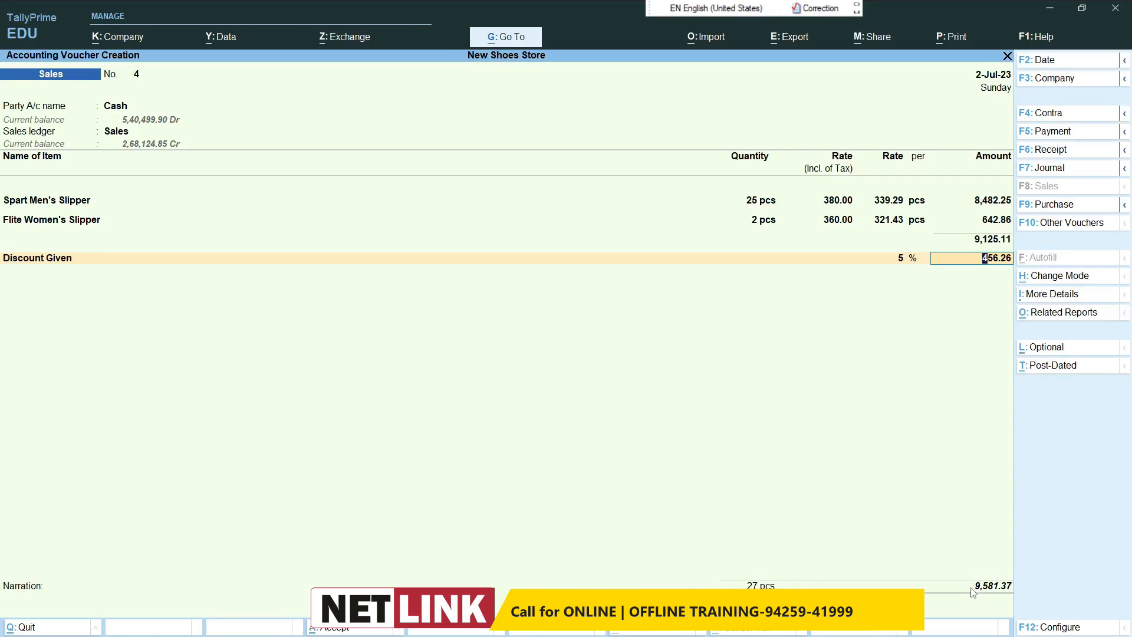
Step: Set the Discount Given rate to -5% so that the discount is deducted from the cash sale
key("shift+Tab")
type("-5")
key("Return")
left_click(996, 587)
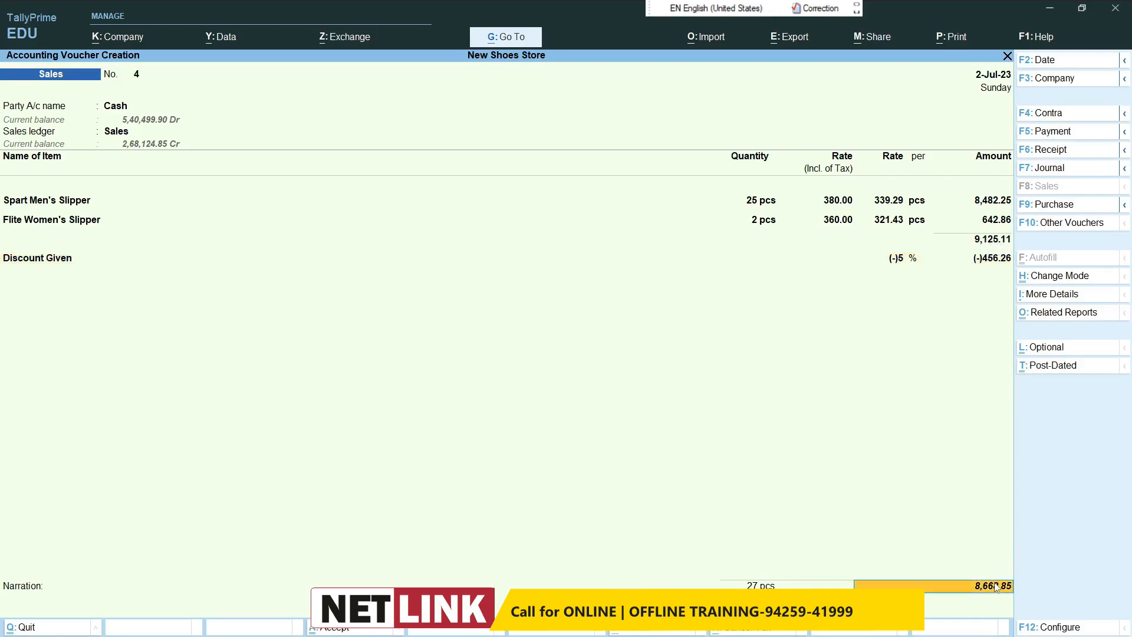
key("Return")
key("Return")
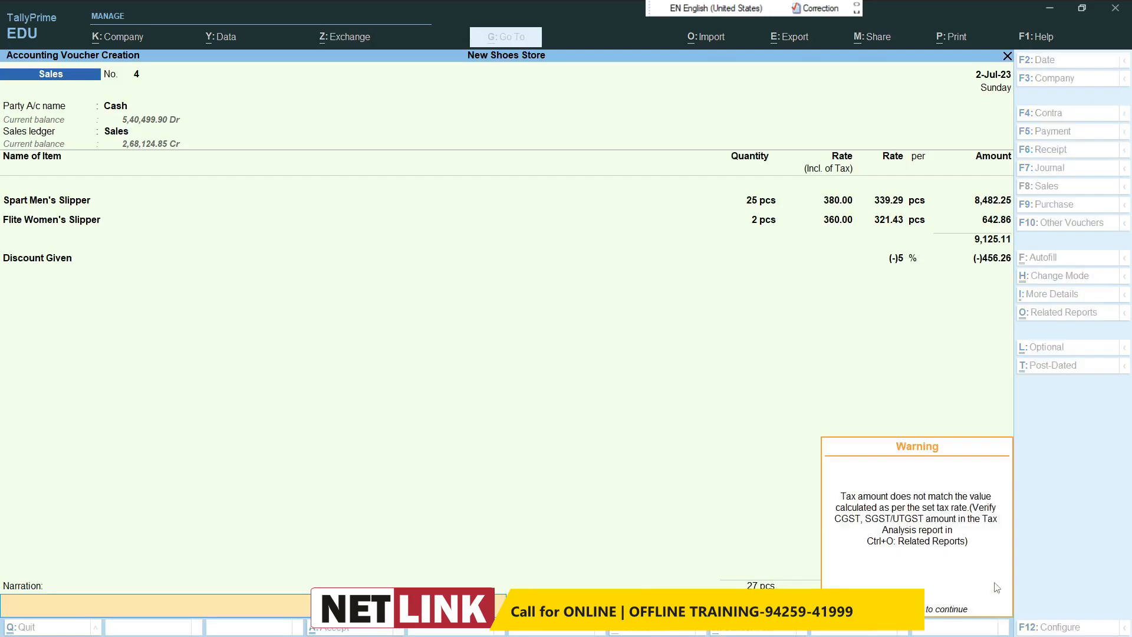
key("Return")
key("Escape")
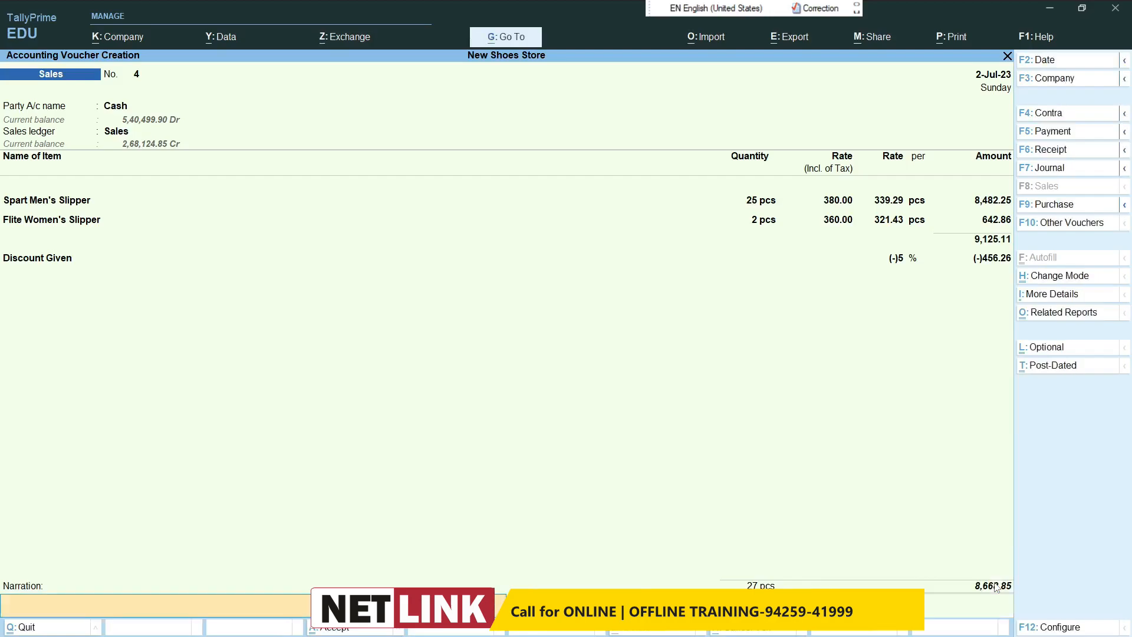
key("BackSpace")
key("BackSpace")
key("Return")
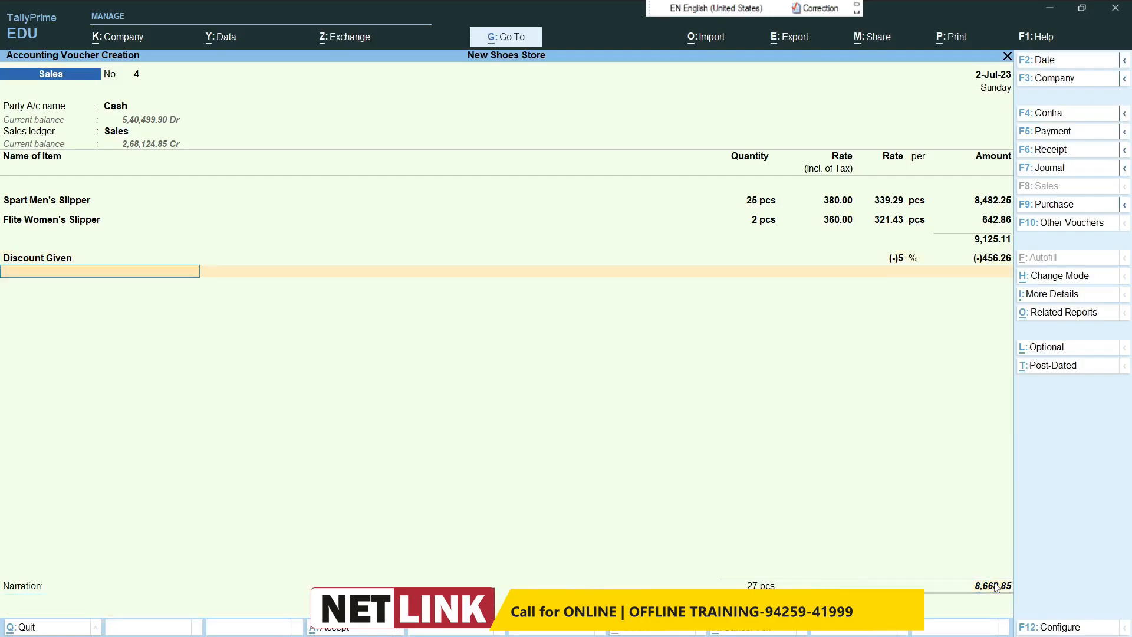
Step: Add the Cgst and Stgst ledgers to the discounted cash sale and save the voucher without a narration
type("c")
key("Return")
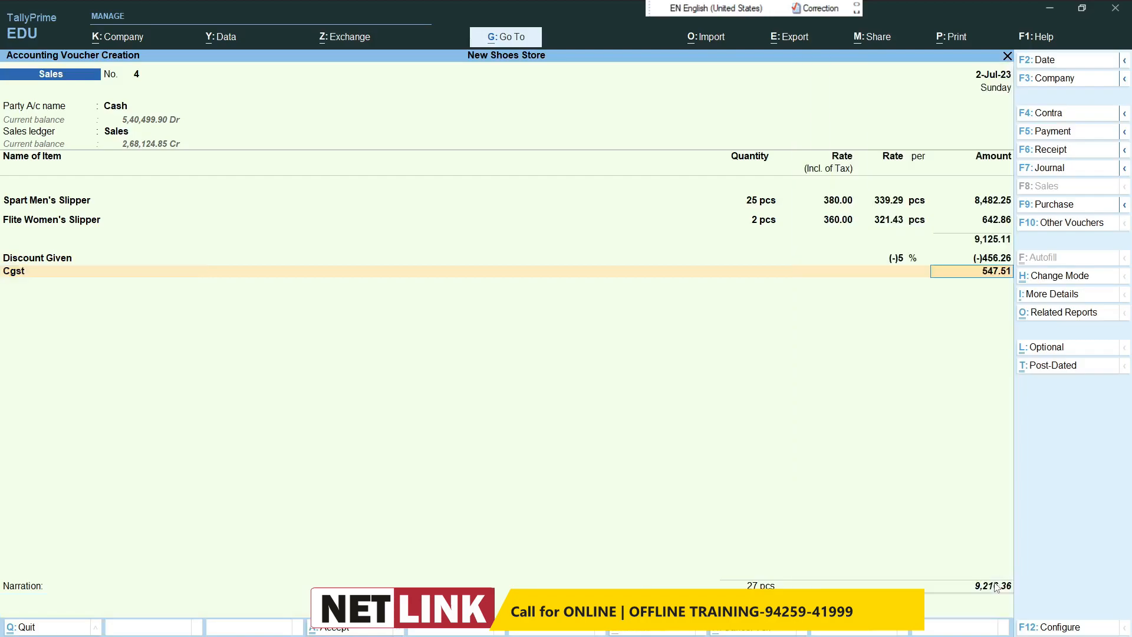
key("Return")
type("s")
key("Return")
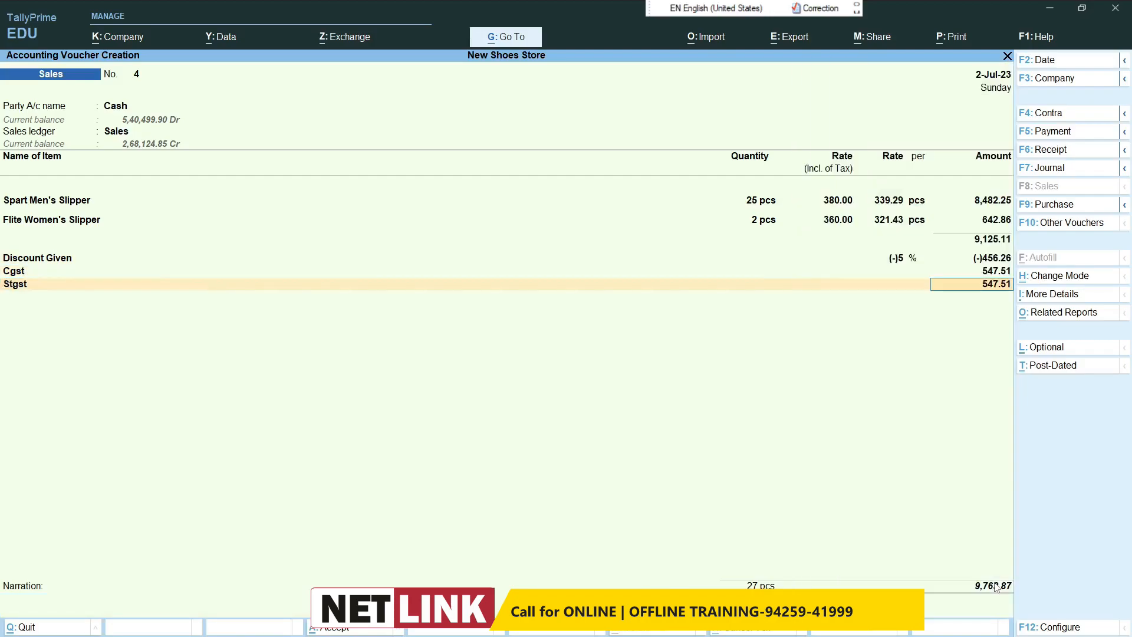
key("Return")
key("Return")
key("Return")
key("Return")
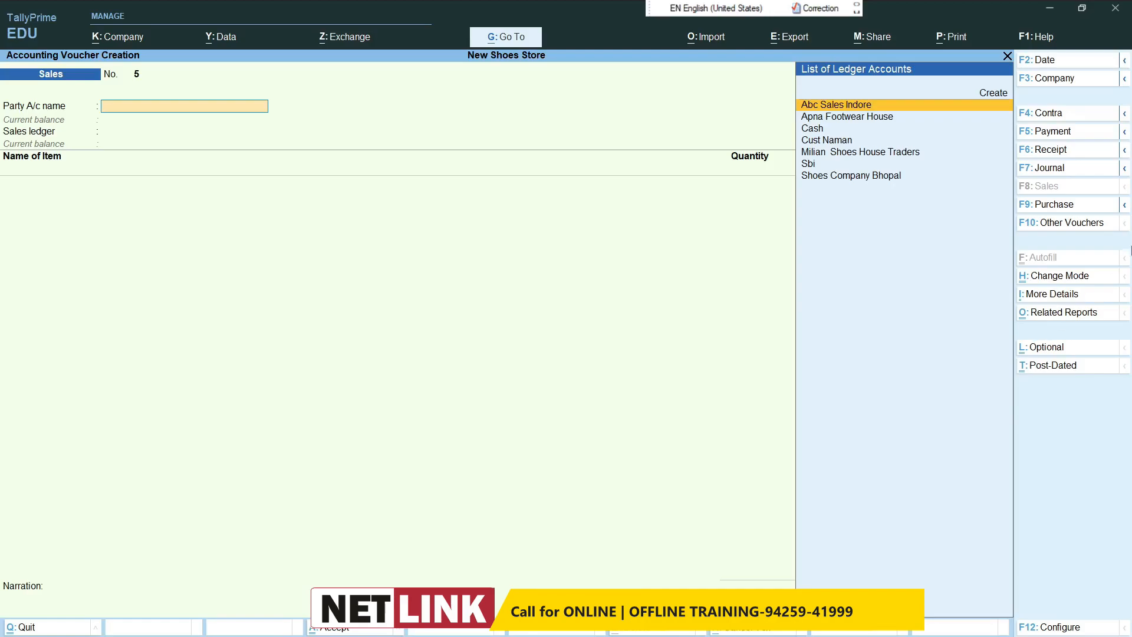
Step: Start a debit note for the party Abc Sales Indore, keeping its default party details
left_click(1062, 224)
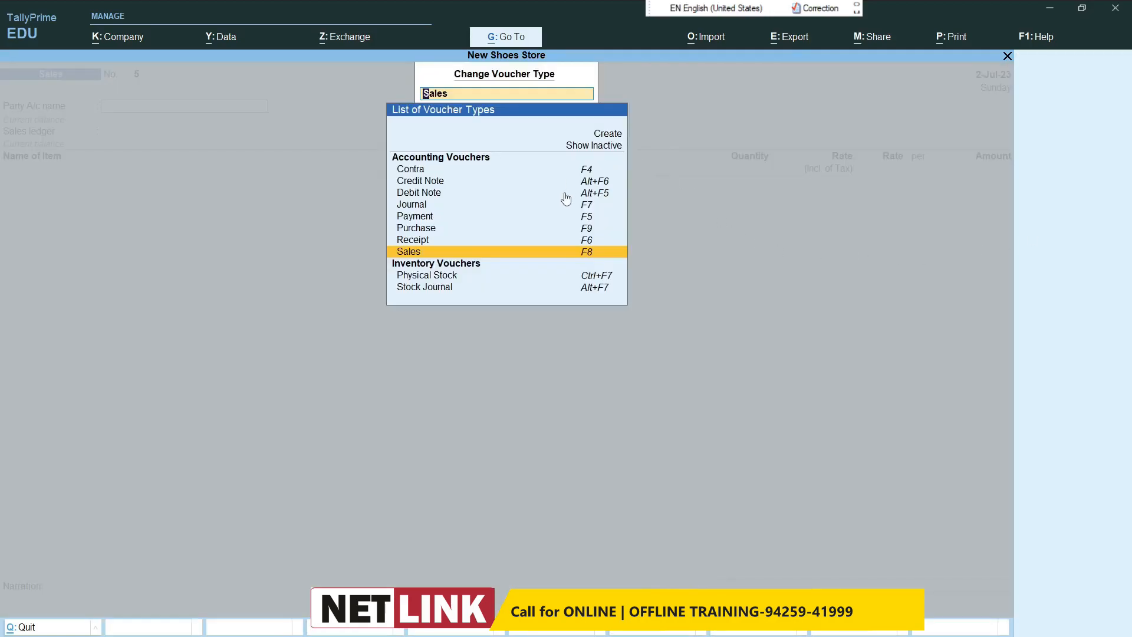
left_click(596, 197)
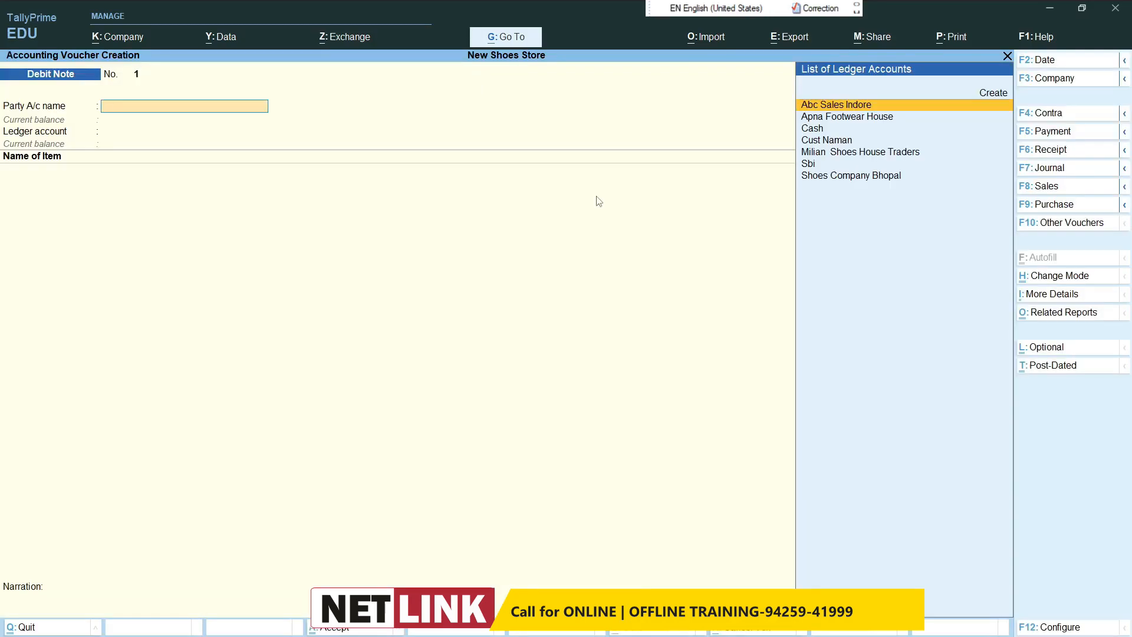
type("ab")
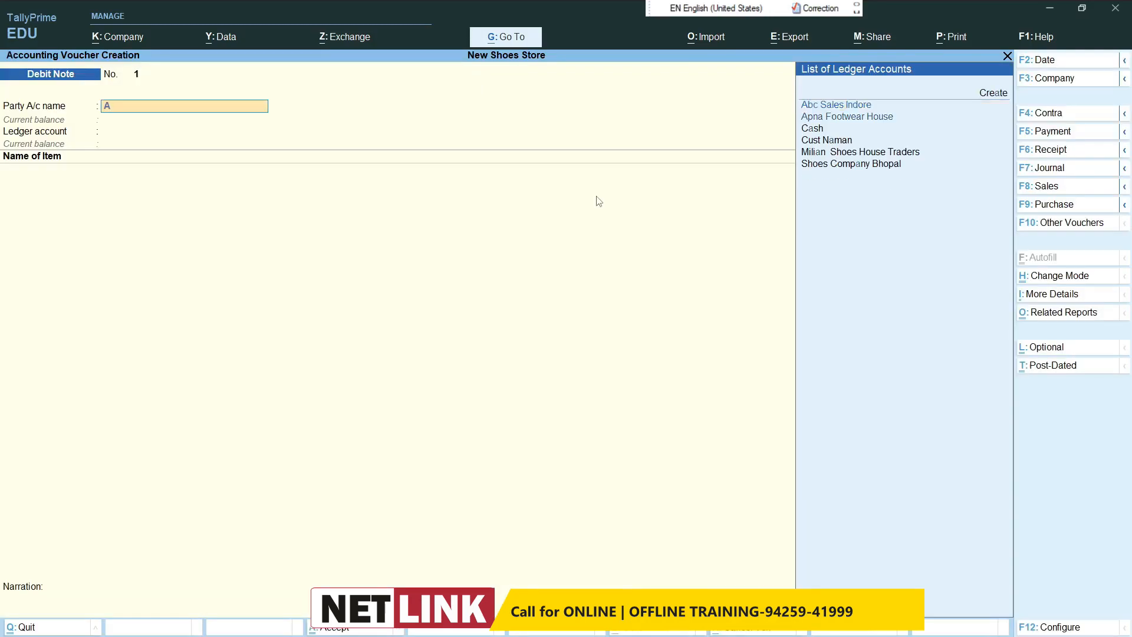
key("Return")
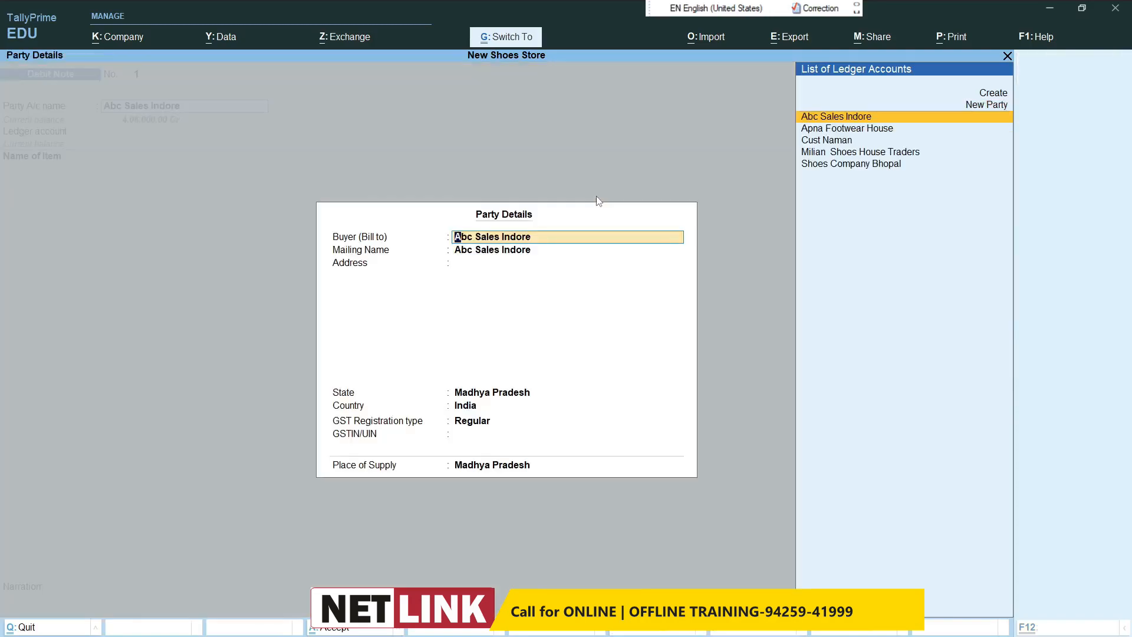
key("ctrl+a")
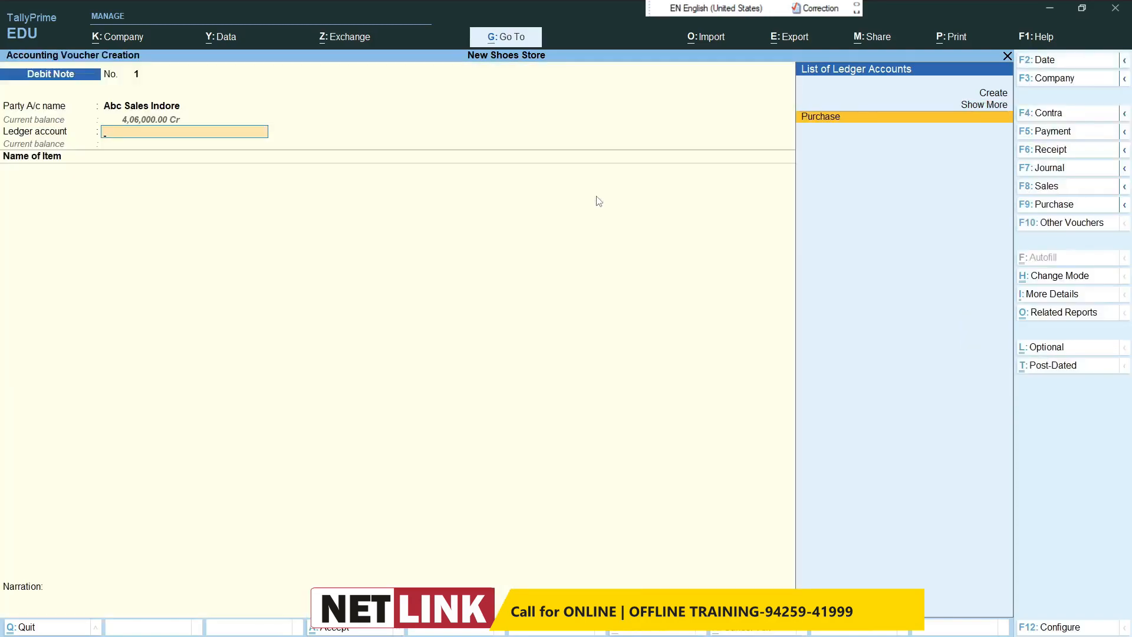
Step: Create a Purchase Return ledger under Purchase Accounts with Goods as the type of supply, from within the debit note
key("alt+c")
type("Purchase Return")
key("Return")
type("Pu")
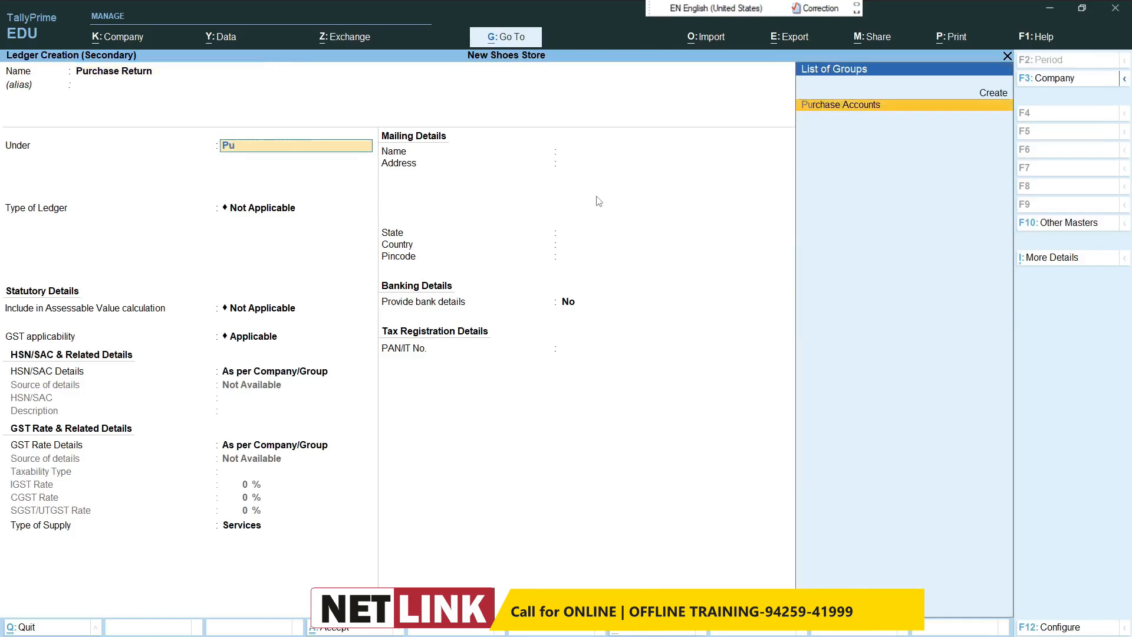
key("Return")
key("Return")
key("Return")
key("Return")
key("Return")
key("Return")
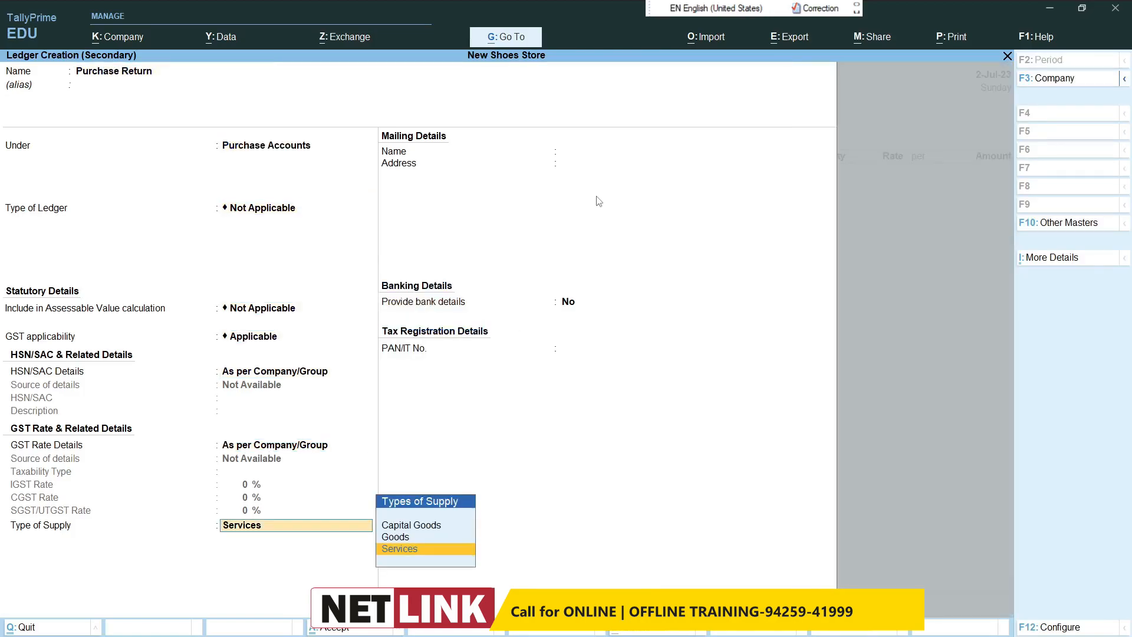
type("G")
key("Return")
key("ctrl+a")
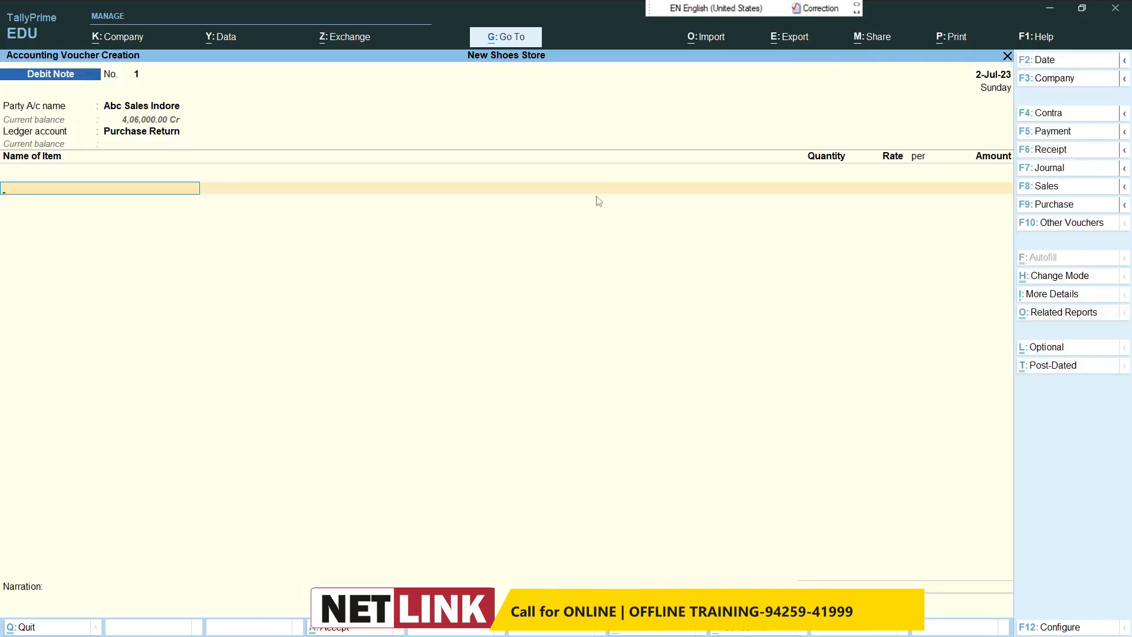
Step: Add 5 pcs of Bata Shoes at a rate of 2,000 to the debit note
type("Ba")
key("Return")
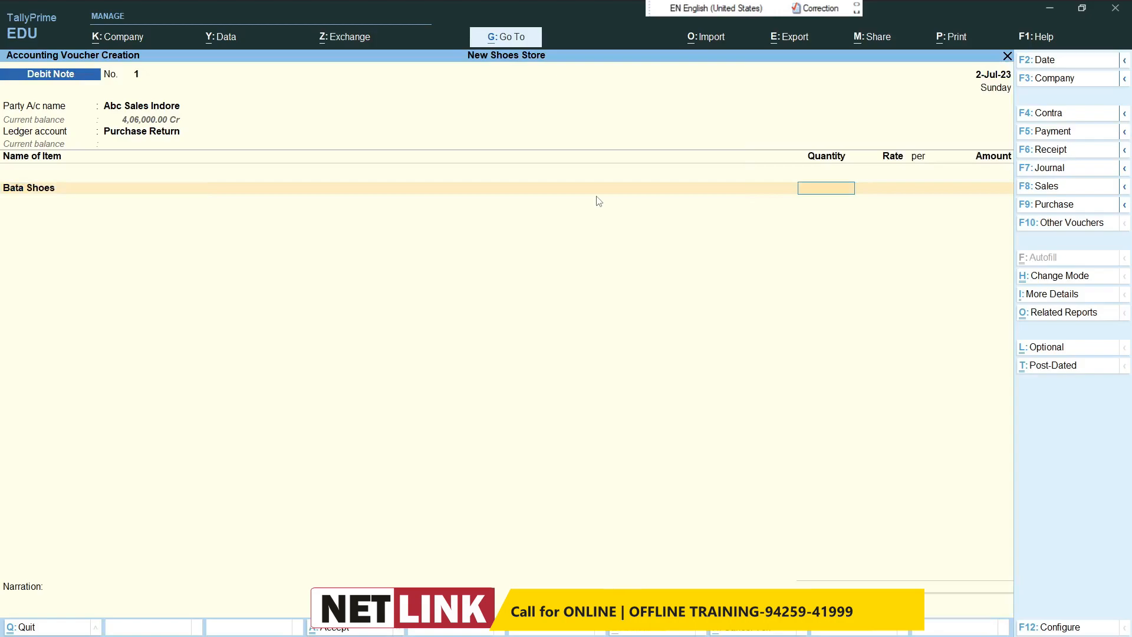
type("5")
key("Return")
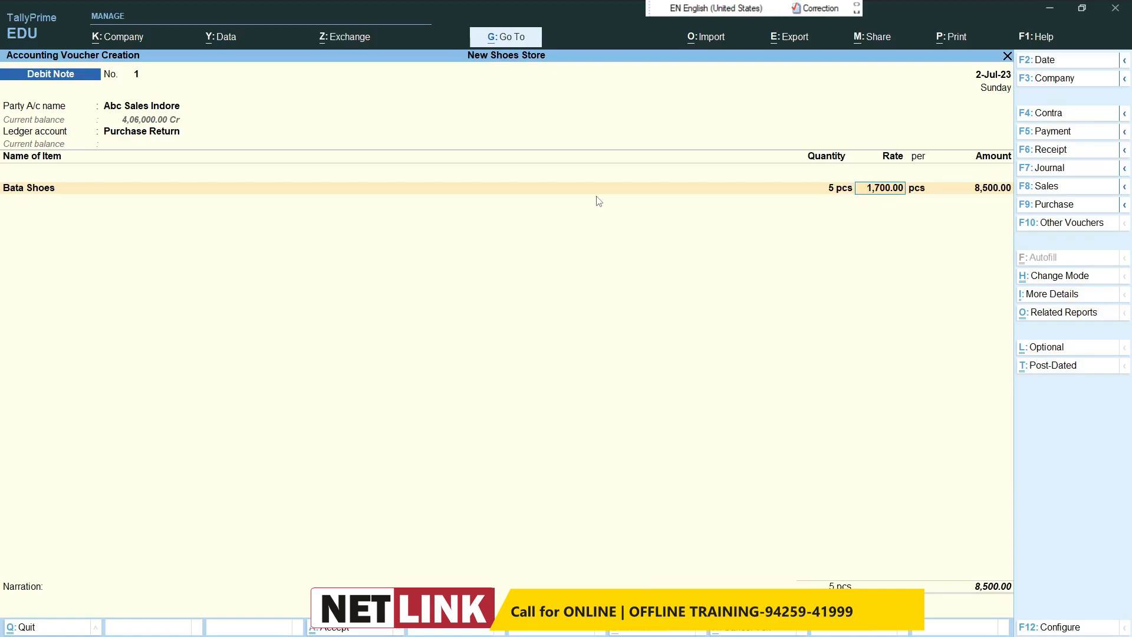
key("BackSpace")
type("200")
key("Return")
key("Return")
key("Return")
key("Return")
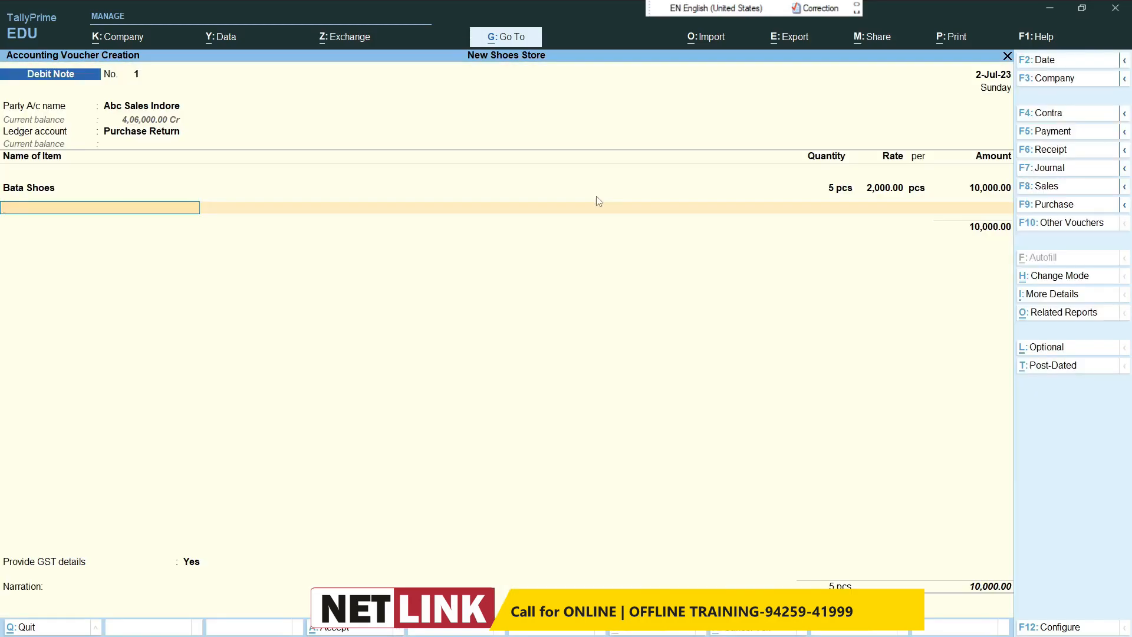
Step: Add 5 pcs of Rebook Shoes at a rate of 2,500 to the debit note and end the item list
type("Re")
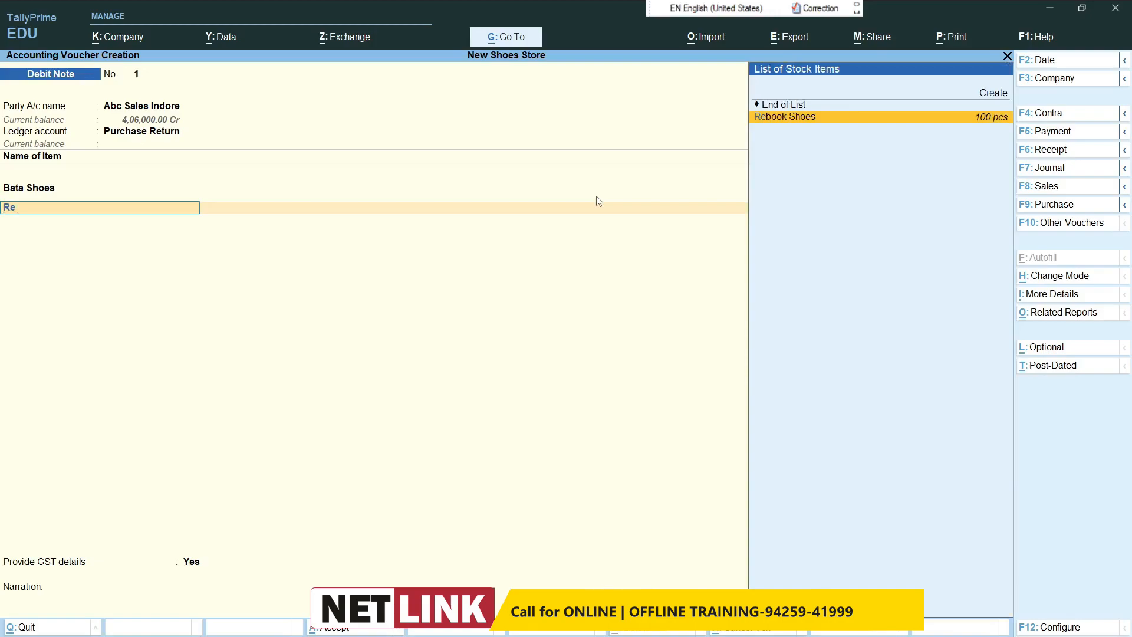
key("Return")
type("5")
key("Return")
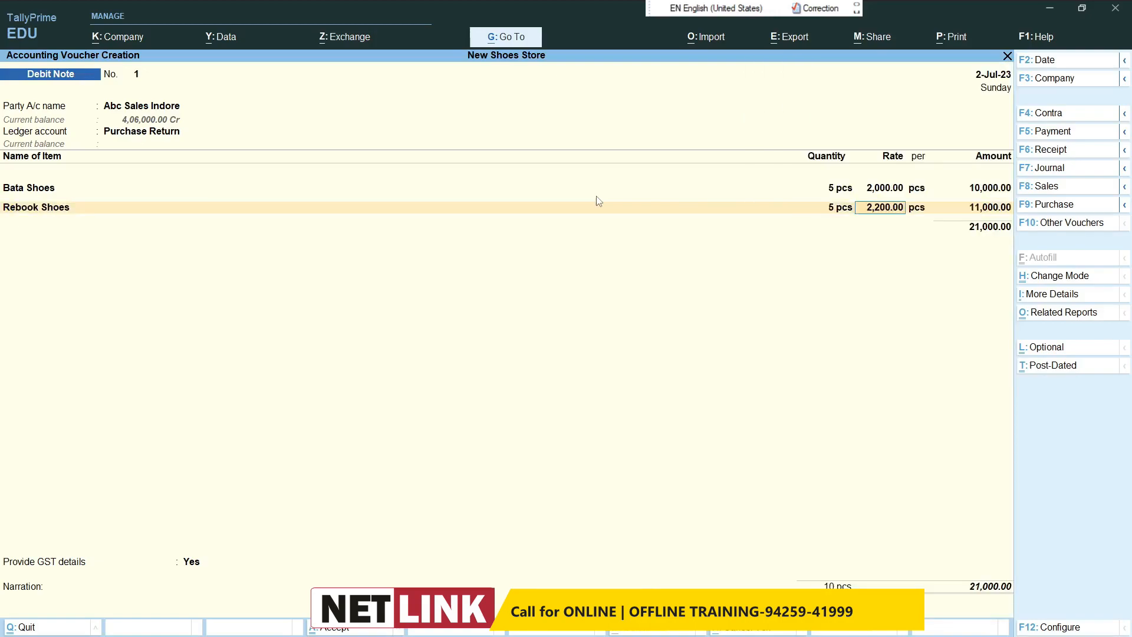
type("2500")
key("Return")
key("Return")
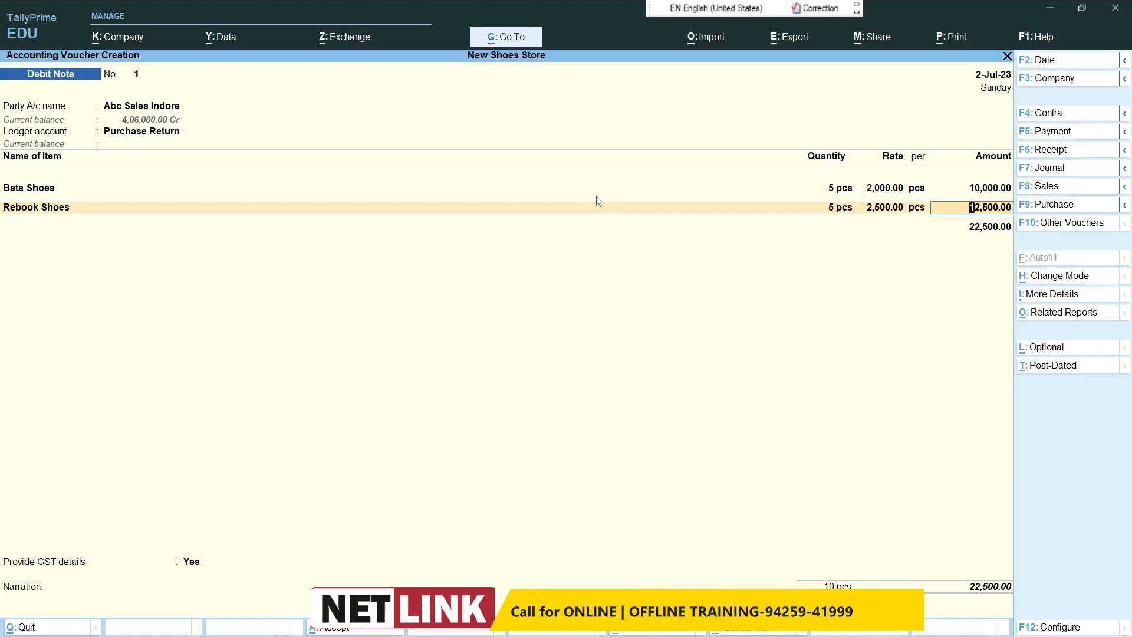
key("Return")
key("Return")
key("Return")
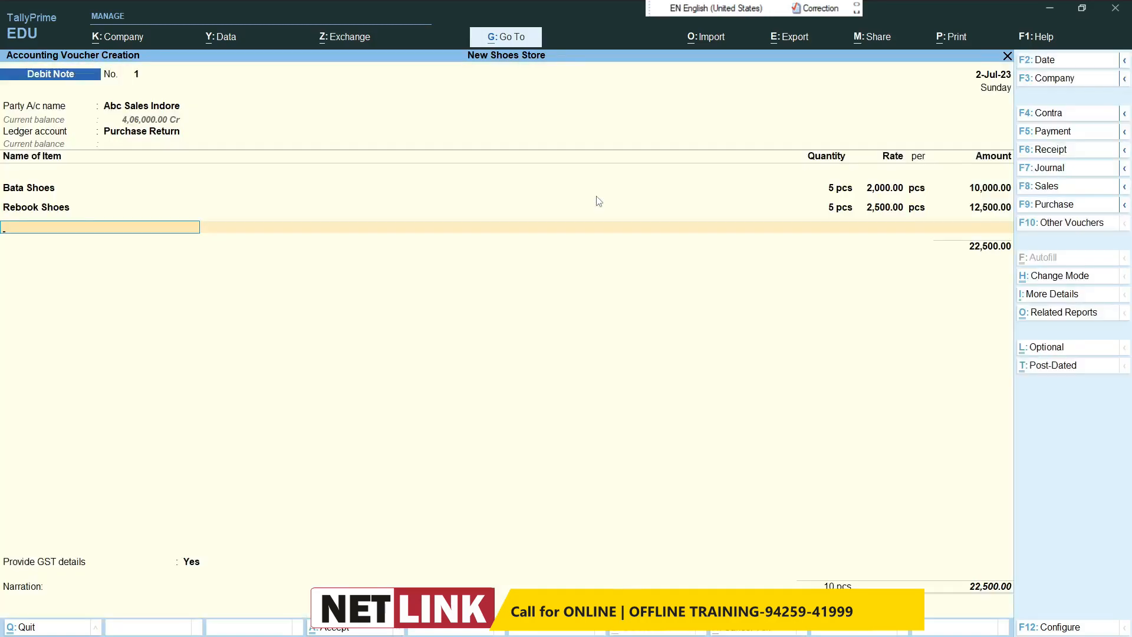
key("Return")
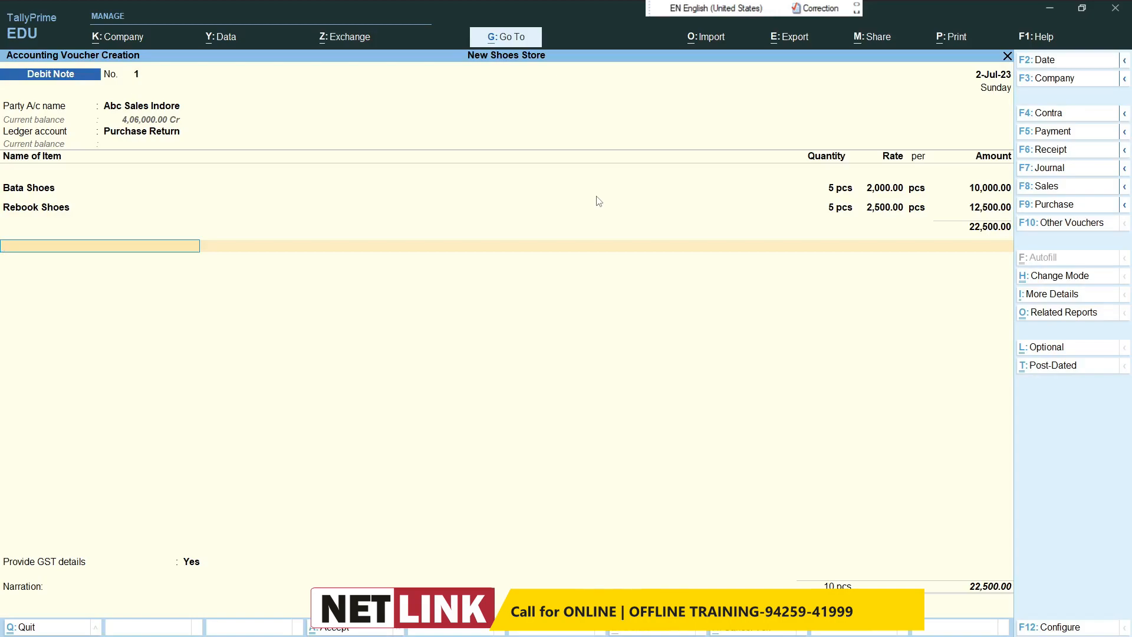
type("D")
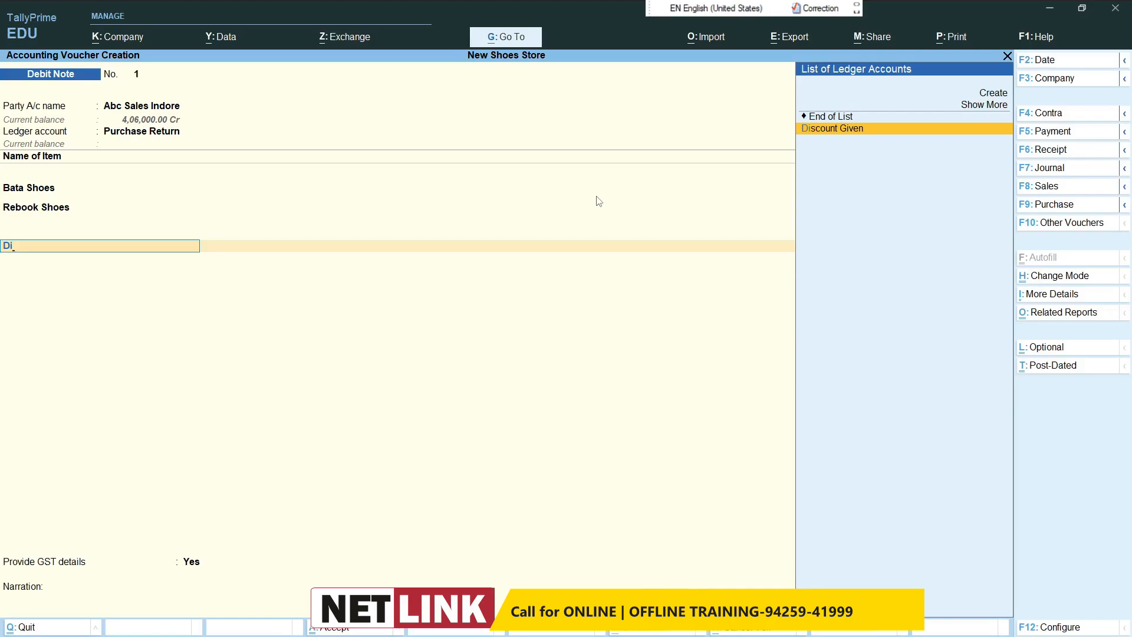
key("BackSpace")
key("Return")
key("BackSpace")
Step: Add the Cgst and Stgst ledgers to the debit note and end the ledger list
type("Cgs")
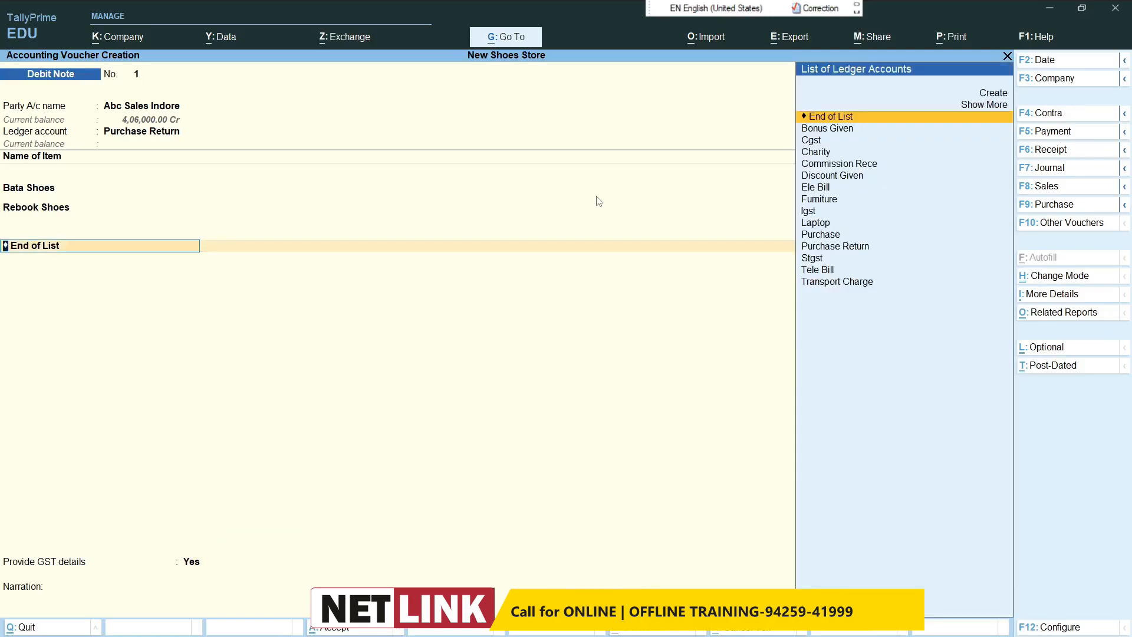
key("Return")
key("Return")
type("S")
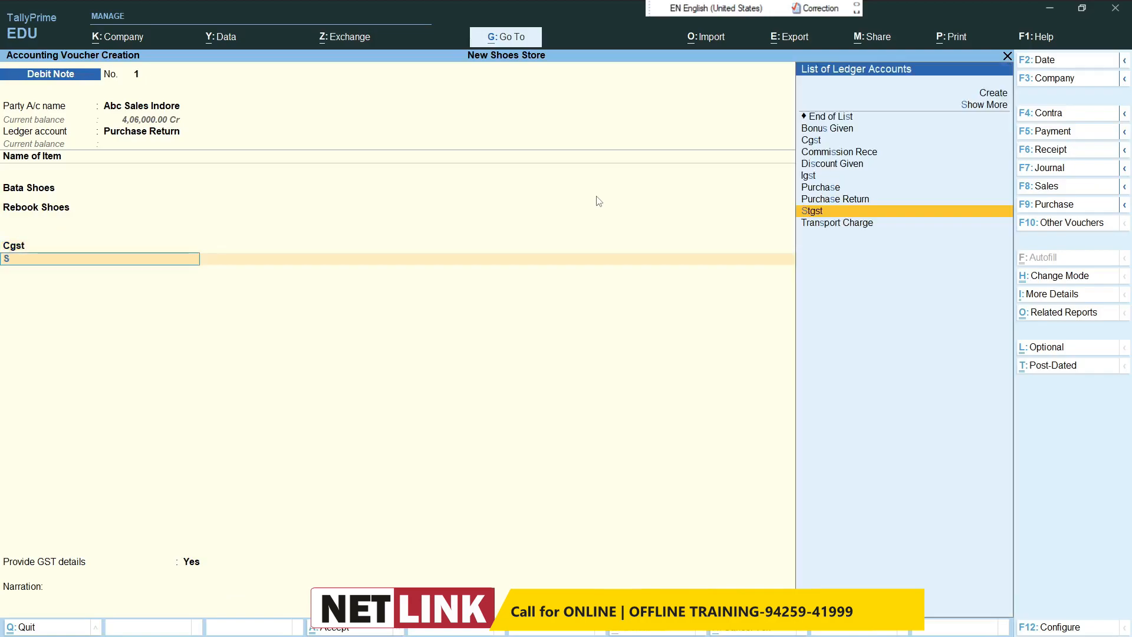
Step: Keep Provide GST details at Yes with the default details, and save the debit note without a narration
key("Return")
key("Return")
key("Return")
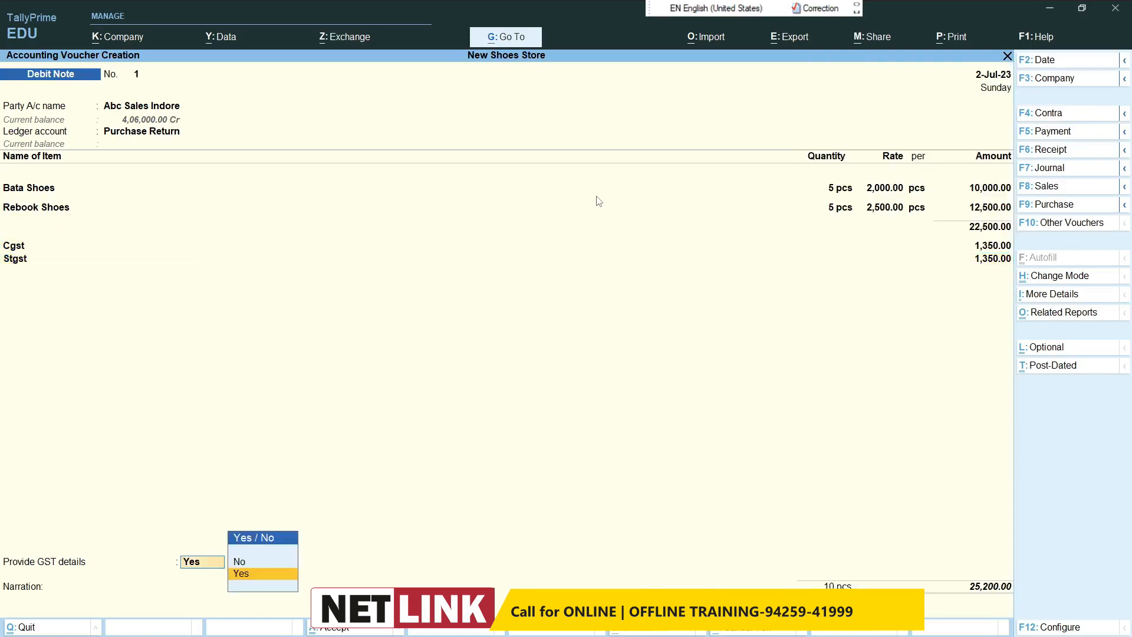
key("Return")
key("Return")
key("Return")
key("Return")
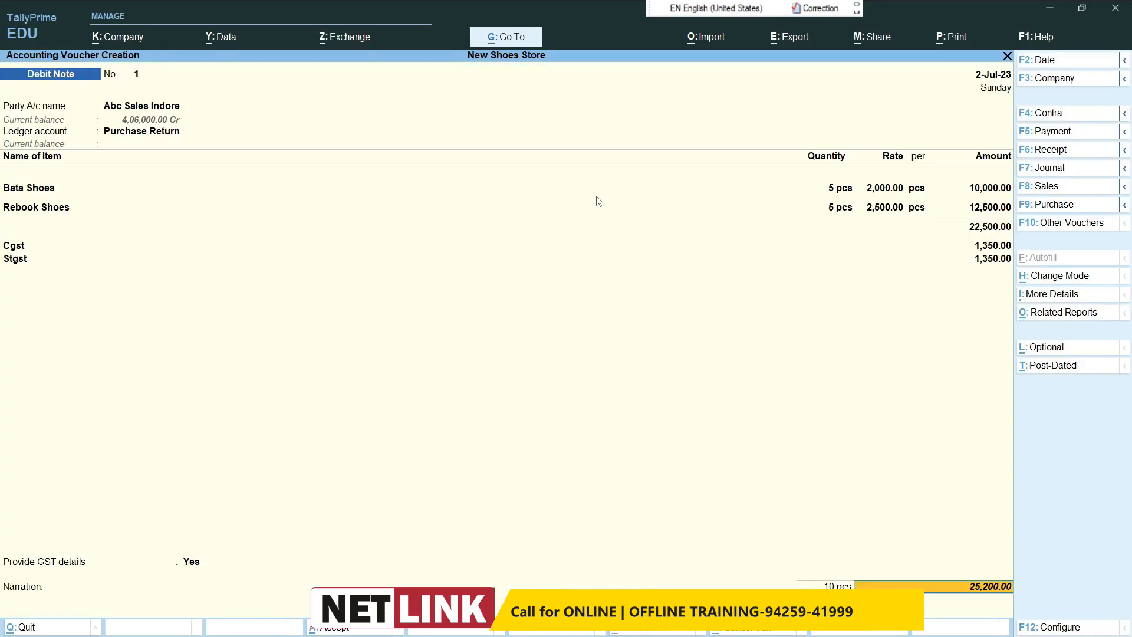
key("Return")
key("Return")
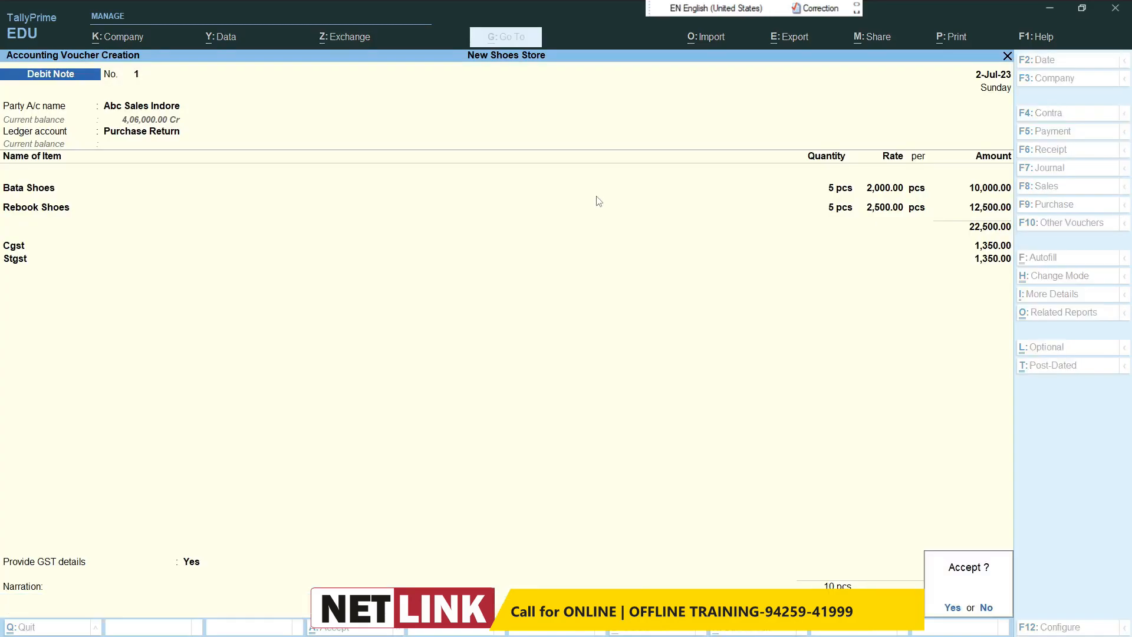
key("Return")
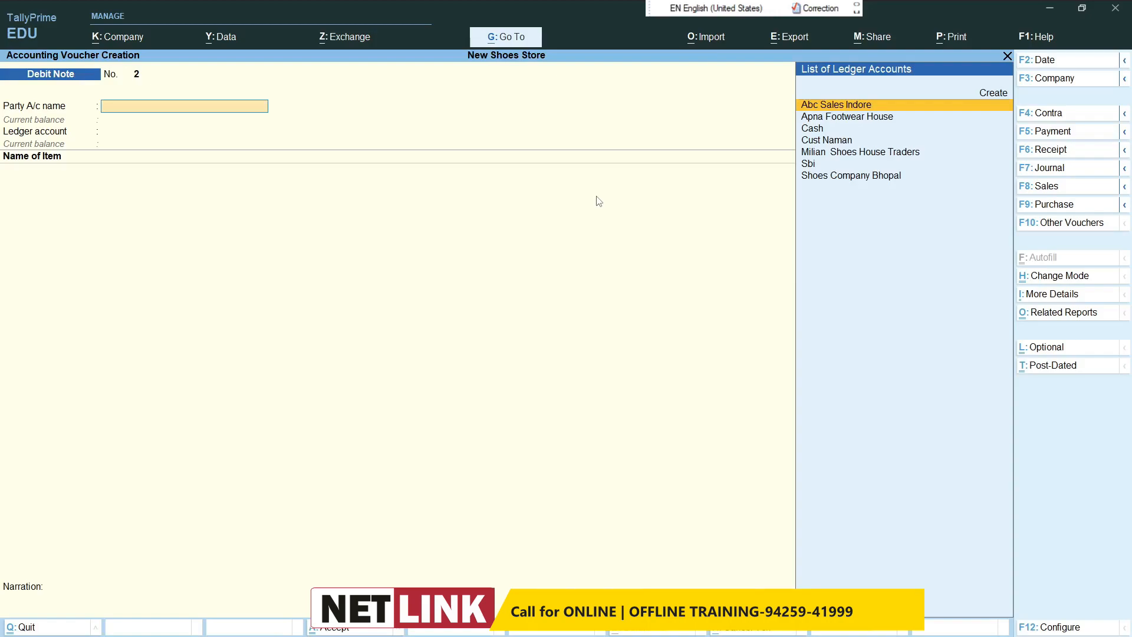
Step: Start a receipt voucher and credit the customer's ledger with 1,00,000
left_click(1061, 152)
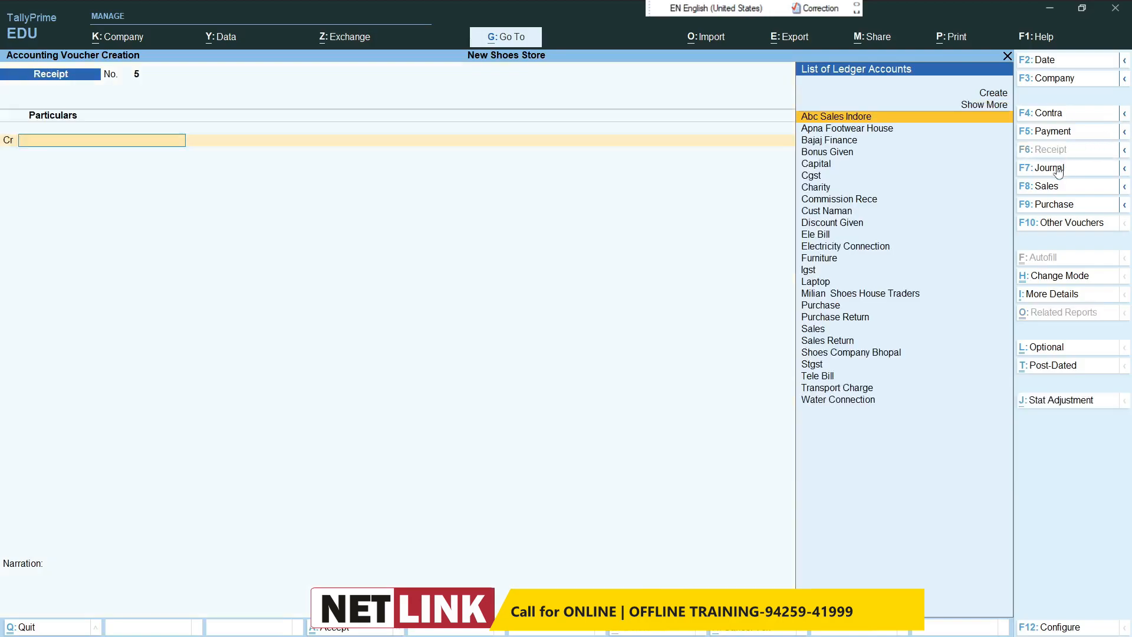
type("v")
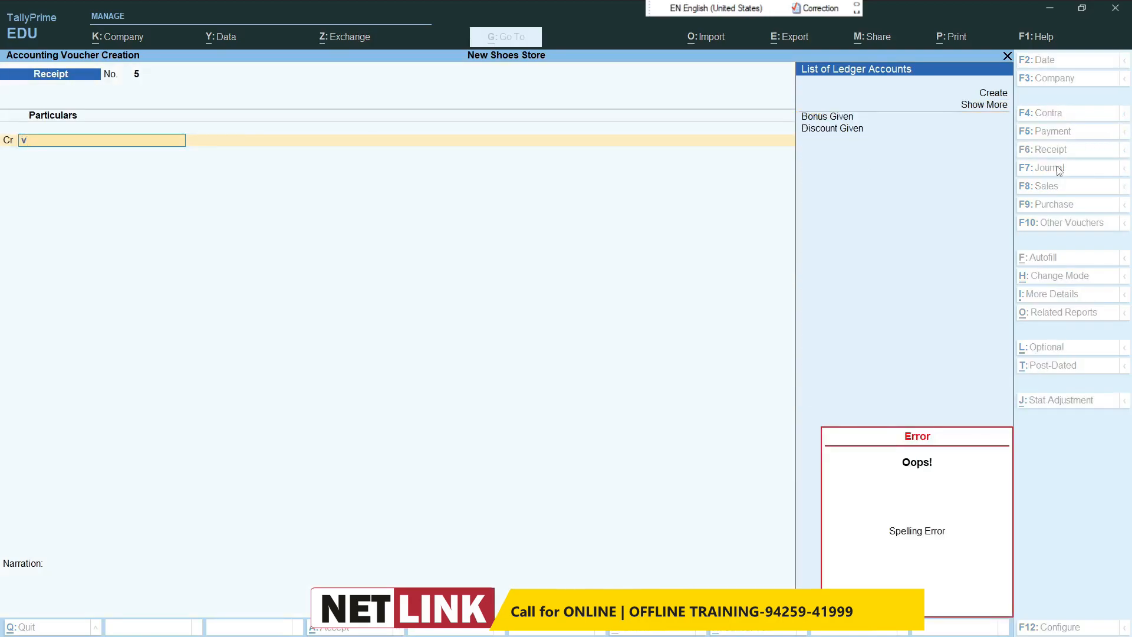
key("BackSpace")
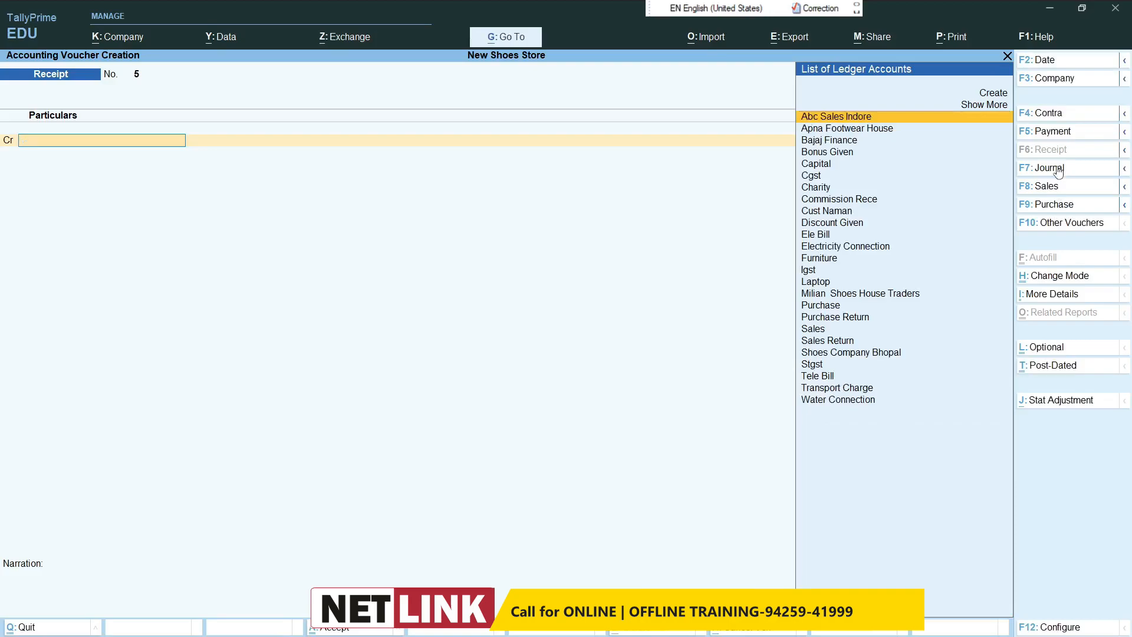
type("cust")
key("Return")
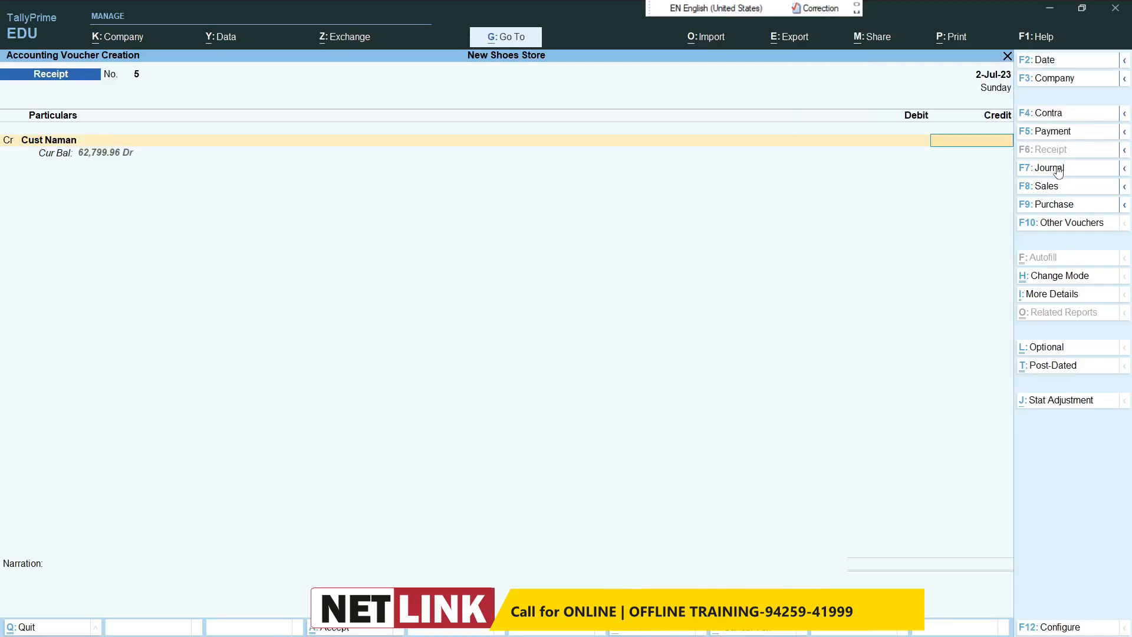
type("1,00,000")
key("Return")
key("Return")
Step: Allocate the customer's receipt against bill reference 3 and put the remaining amount On Account
key("Return")
key("Return")
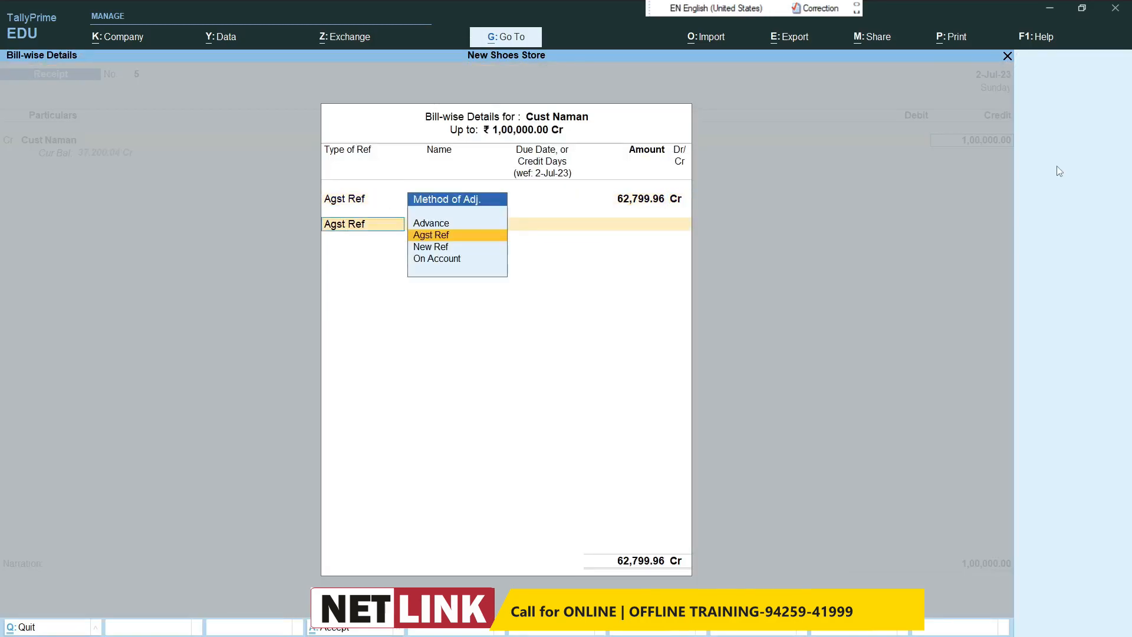
key("Down")
key("Down")
Step: Debit Cash with the full 1,00,000, save the receipt without a narration, and return to the Gateway of Tally
key("Return")
key("Return")
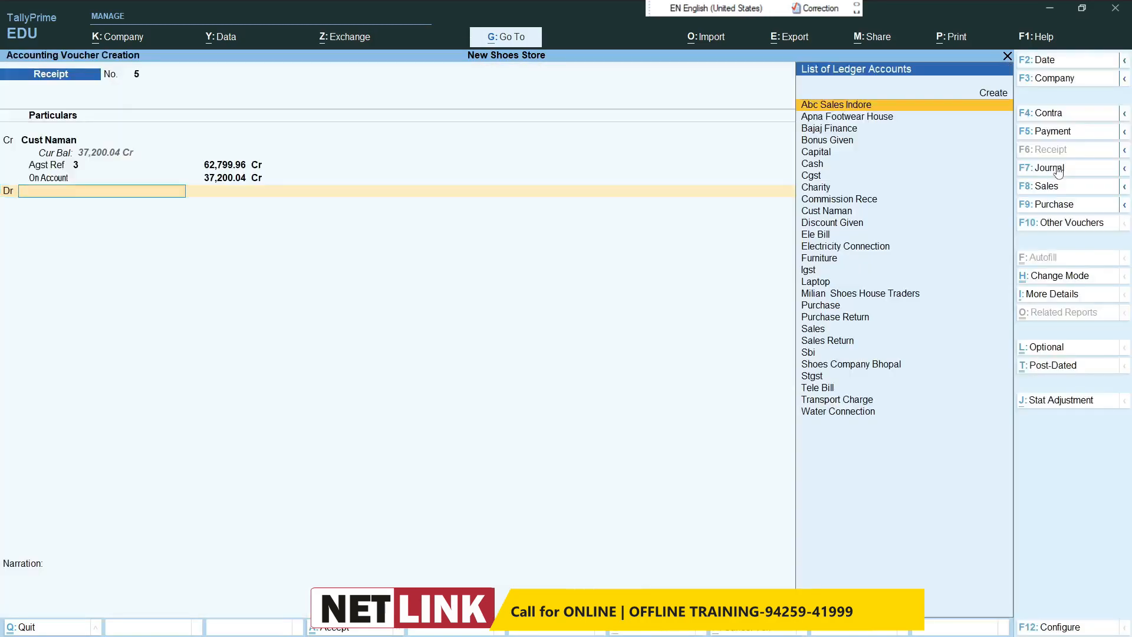
type("Cas")
key("Return")
key("Return")
key("Return")
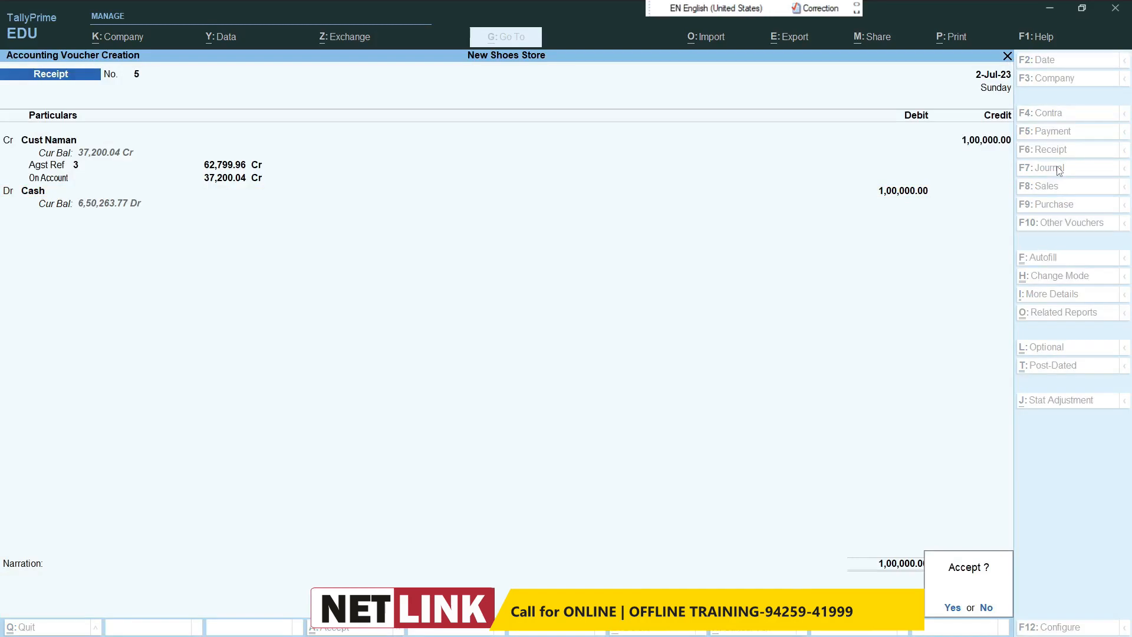
key("Return")
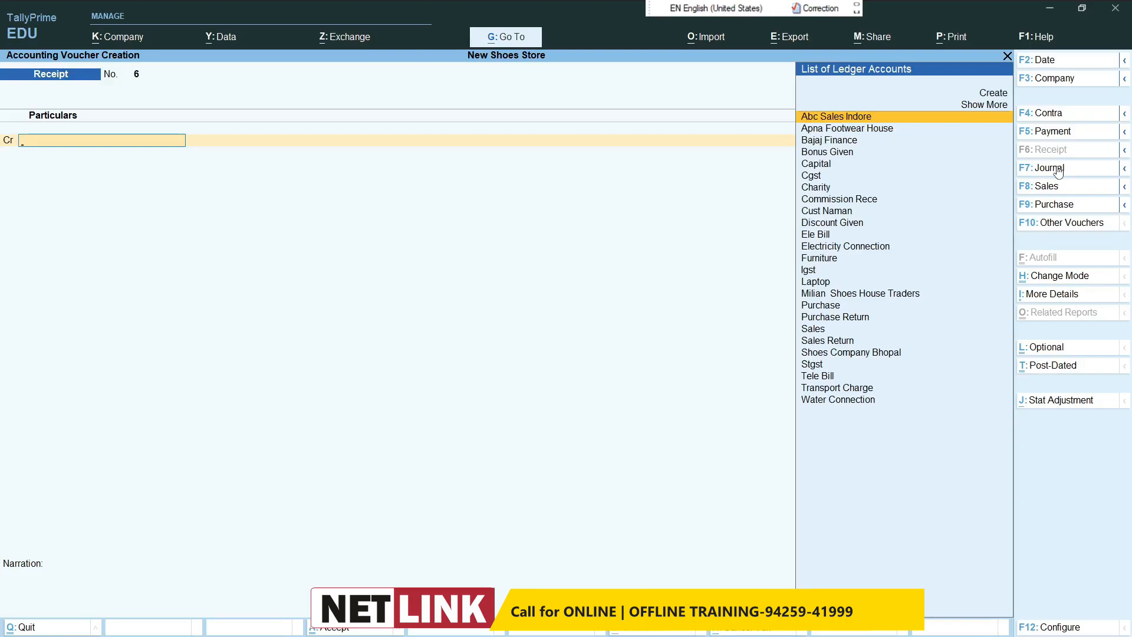
key("Escape")
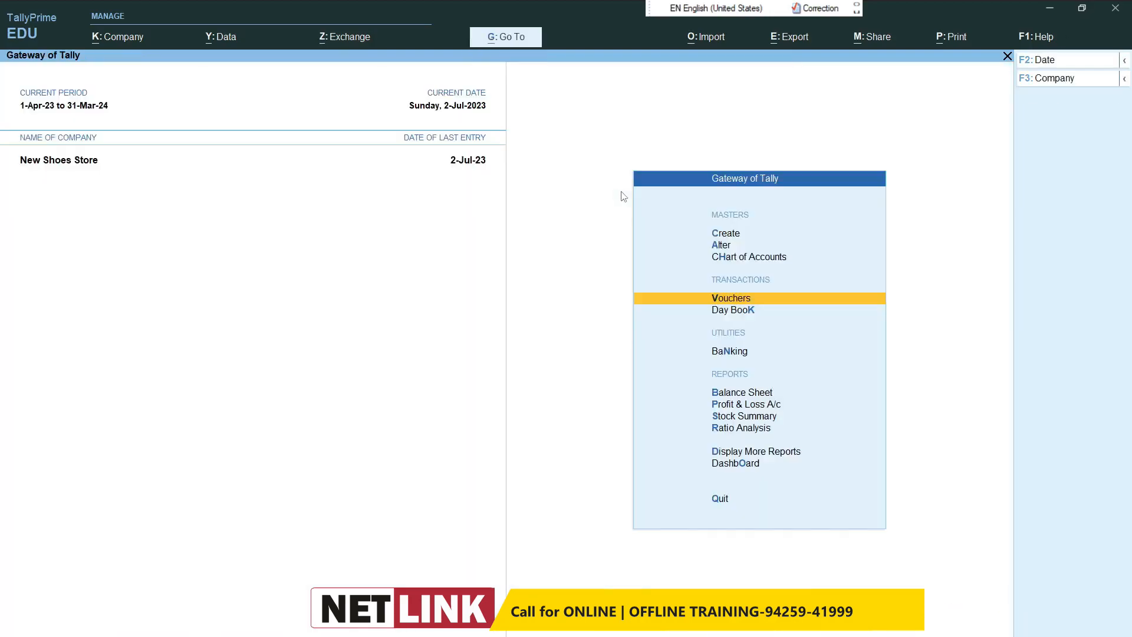
Step: Open the Shoes stock group for alteration and go to its IGST rate
left_click(730, 250)
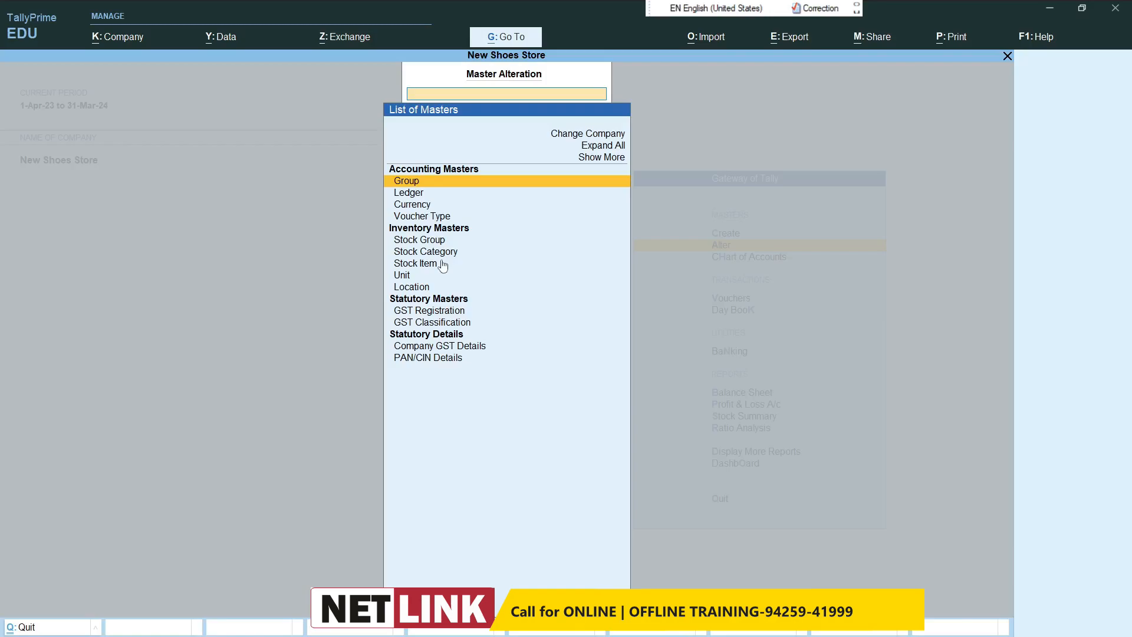
left_click(435, 242)
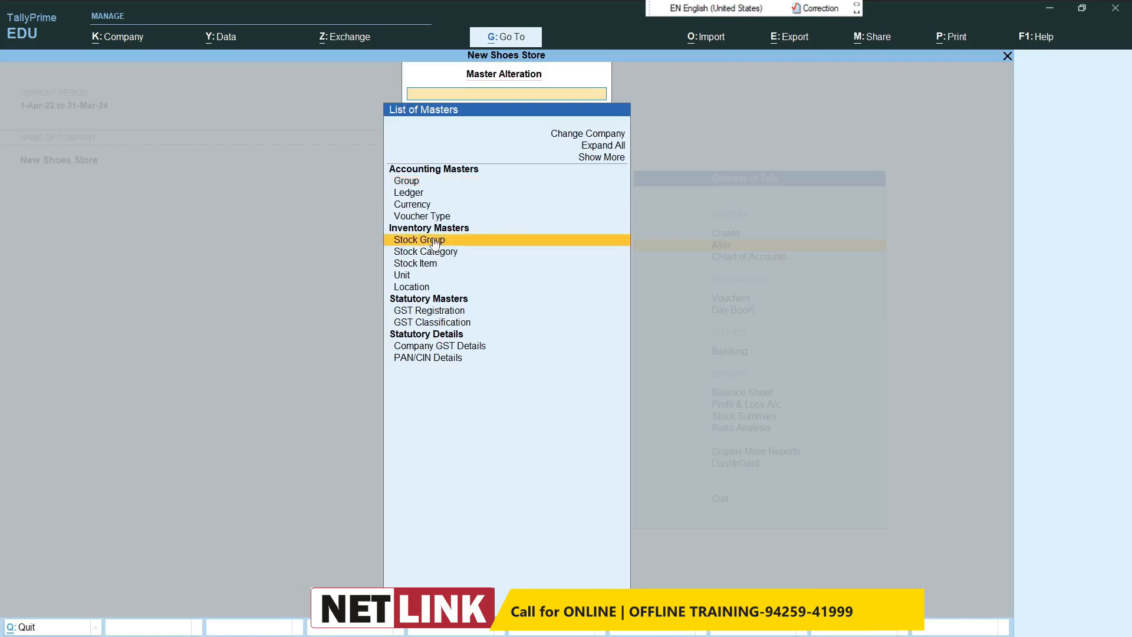
left_click(435, 241)
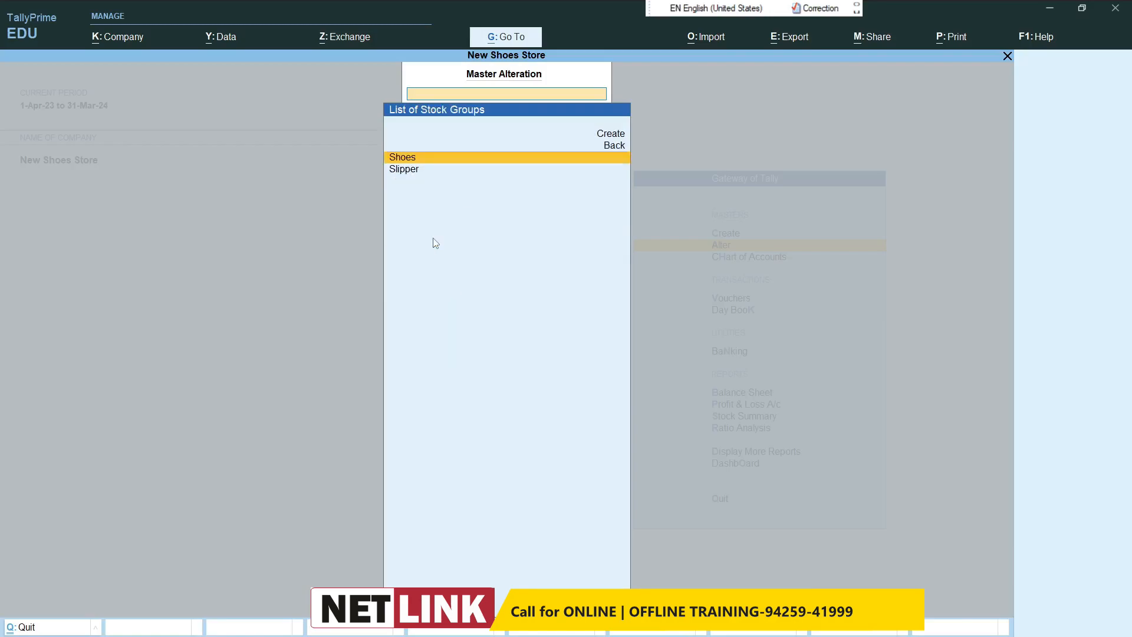
left_click(444, 156)
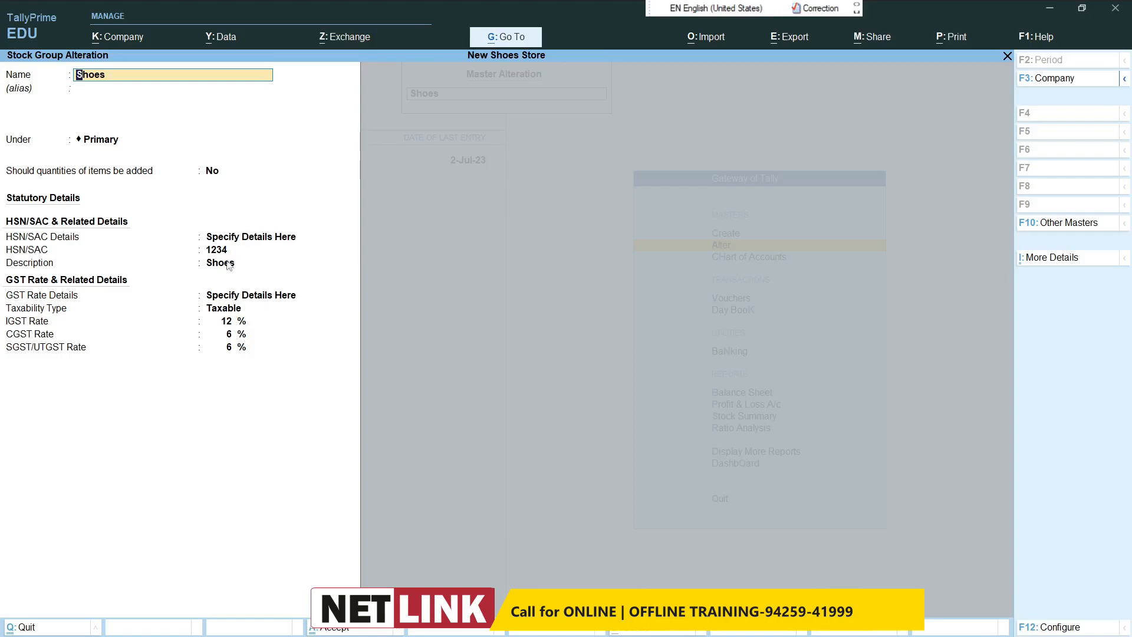
left_click(234, 326)
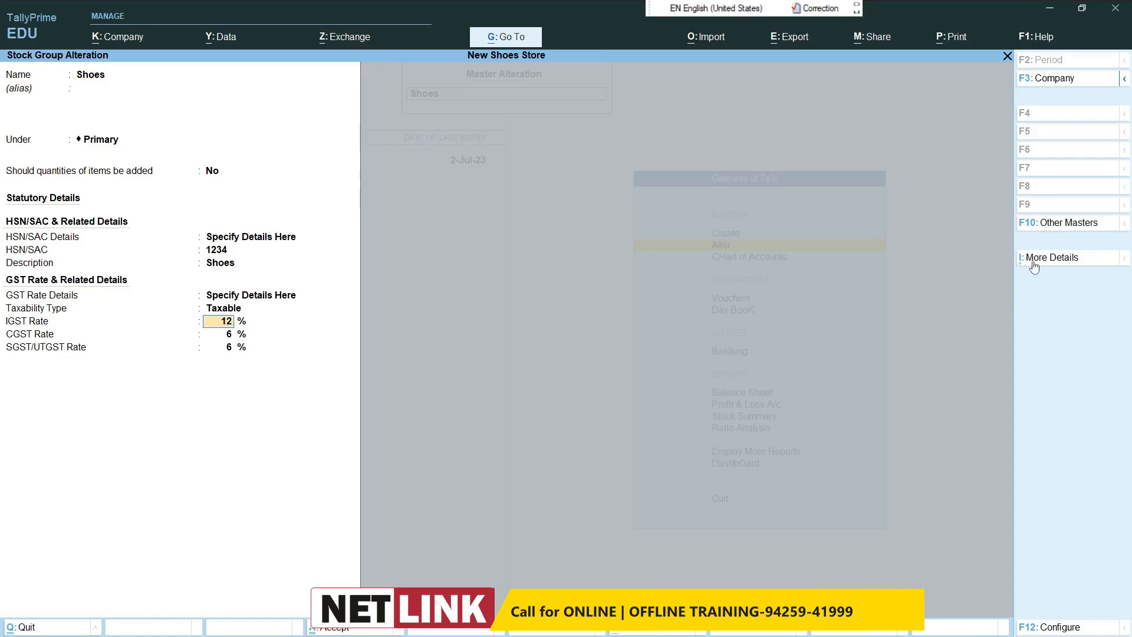
Step: Open the GST Rate & Related Details (History) of the Shoes stock group from its full list of details
key("ctrl+i")
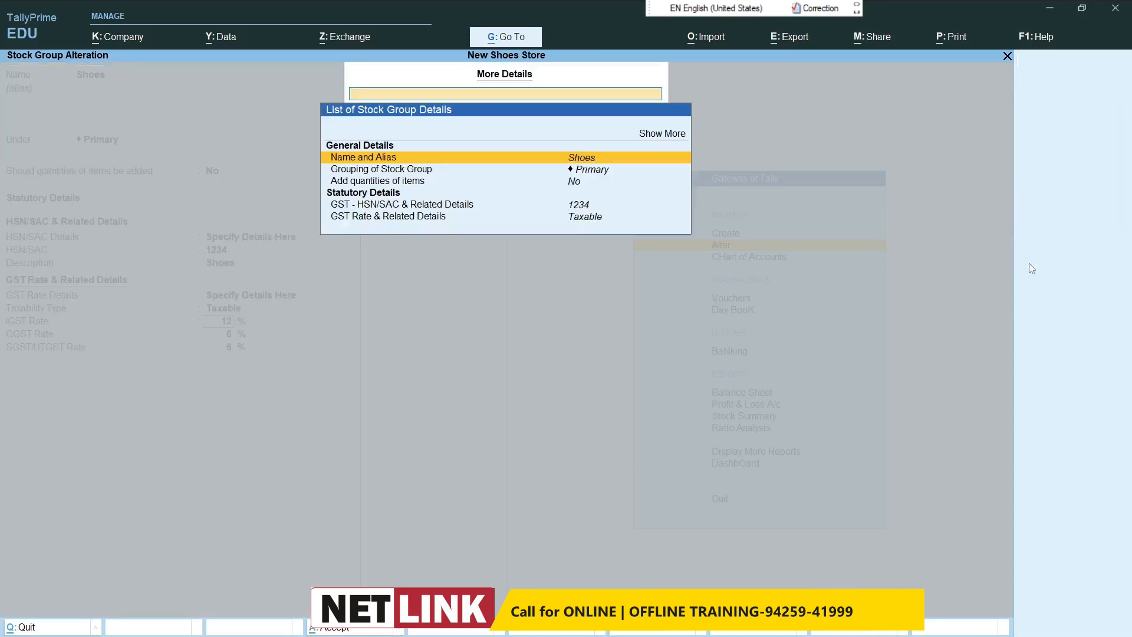
left_click(652, 140)
left_click(652, 137)
left_click(652, 137)
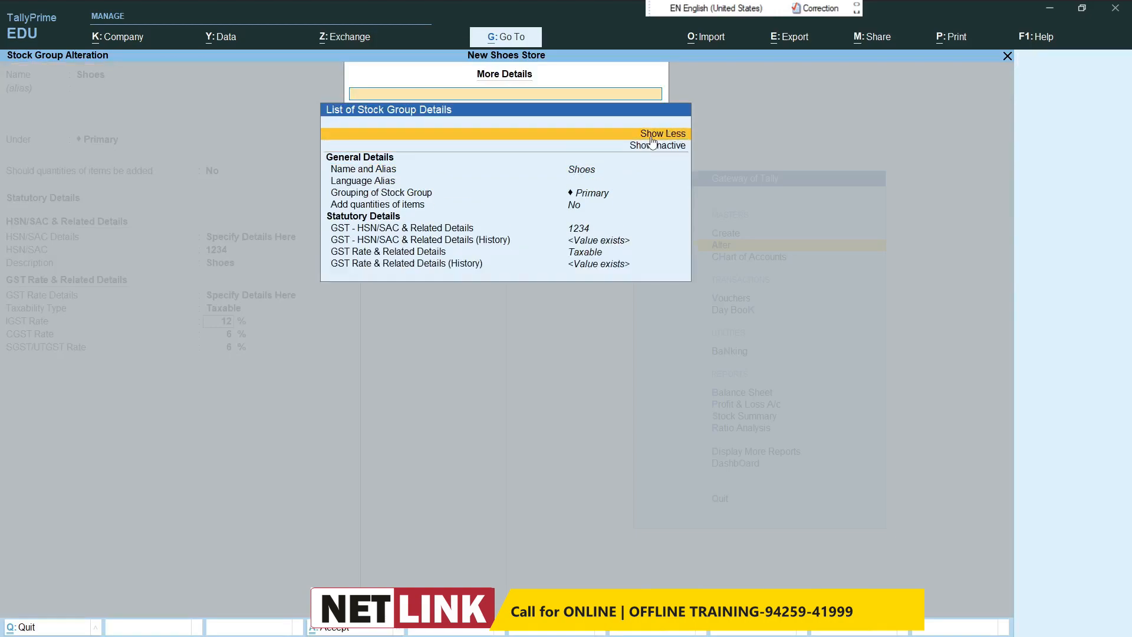
left_click(456, 267)
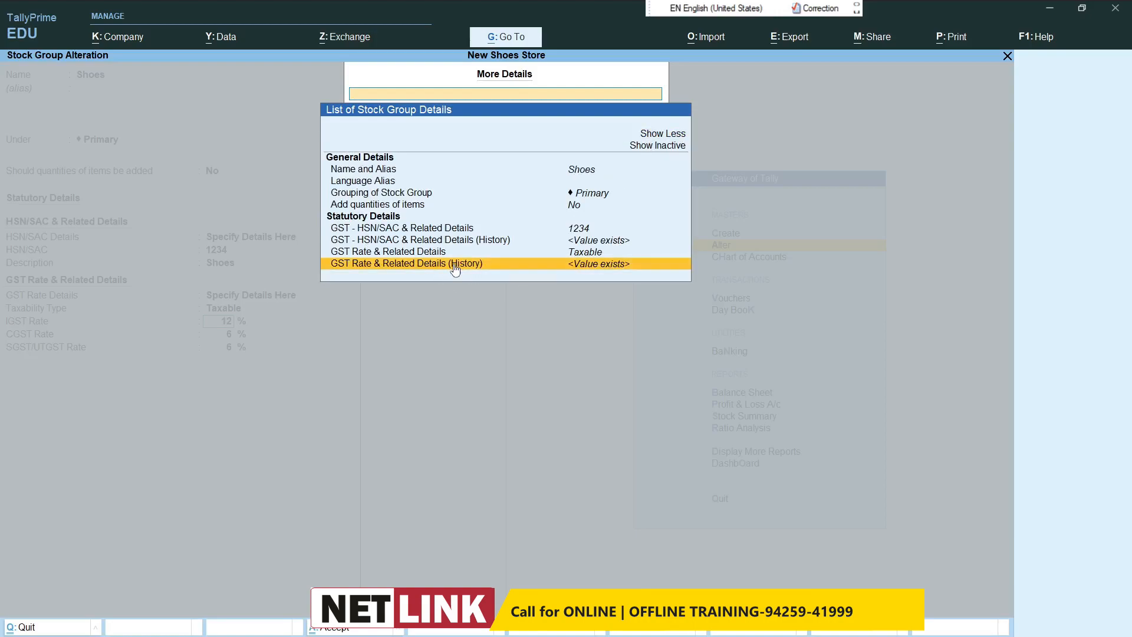
left_click(456, 267)
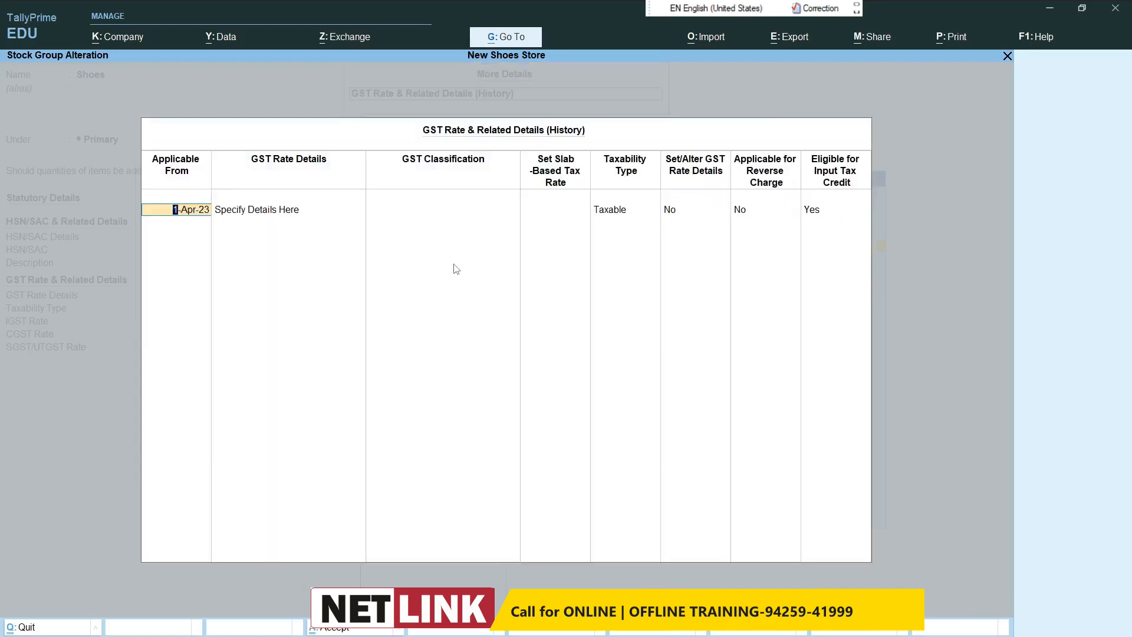
Step: For the 1-Apr-23 history entry, set Set/Alter GST Rate Details to Yes with a 12% IGST rate, keeping the other defaults
key("Return")
key("Return")
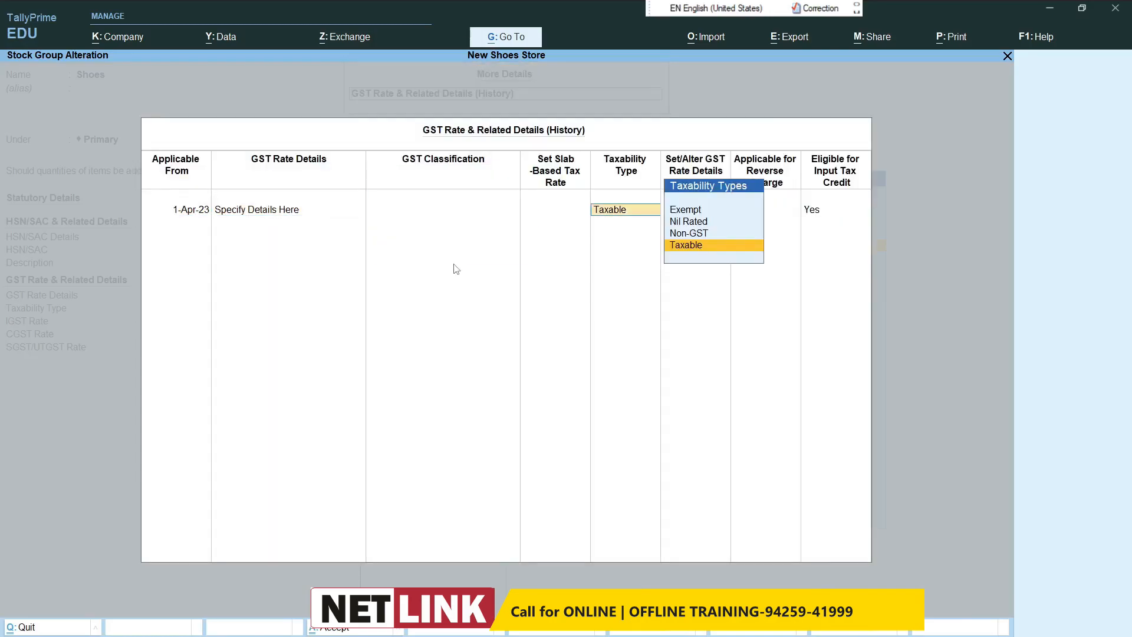
key("Return")
key("Return")
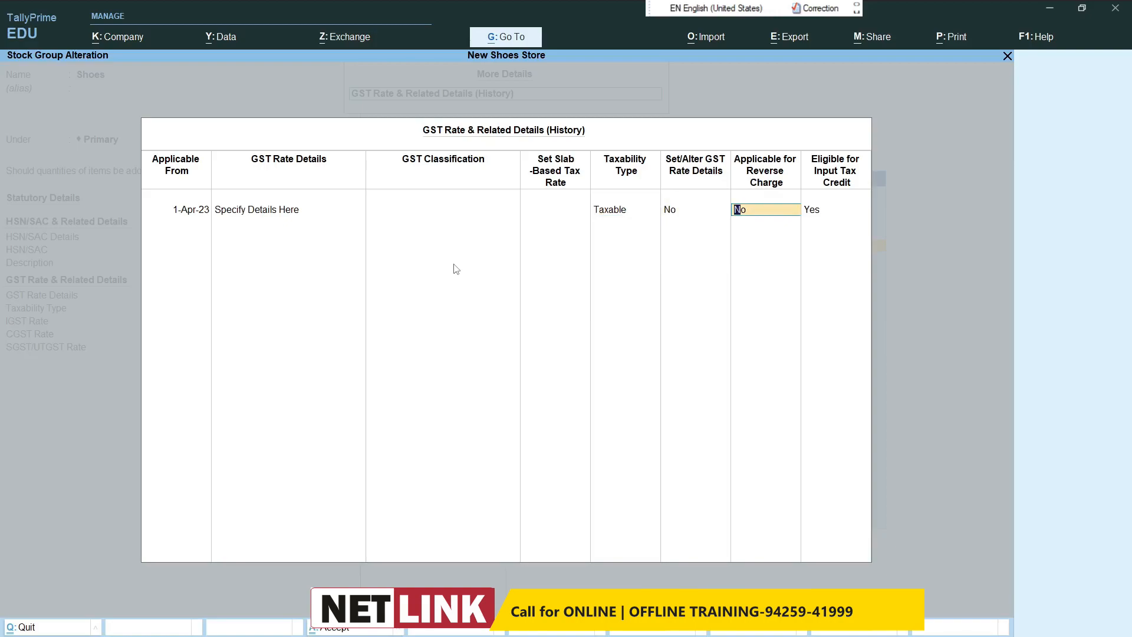
key("BackSpace")
type("y")
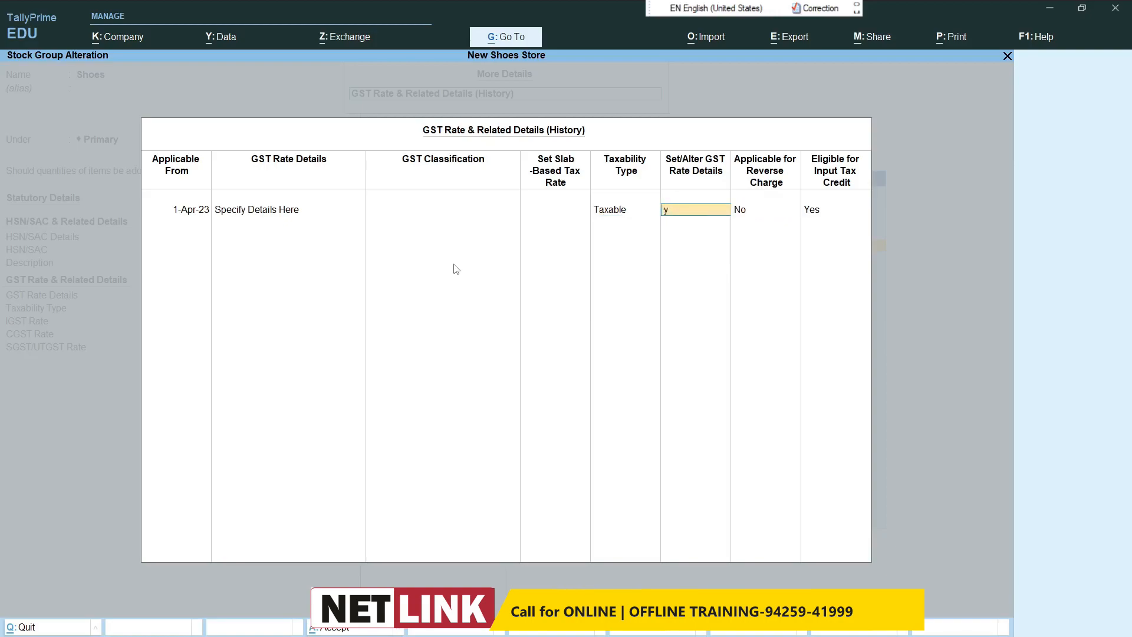
key("Return")
type("12")
key("Return")
key("Return")
key("Return")
key("Return")
key("Return")
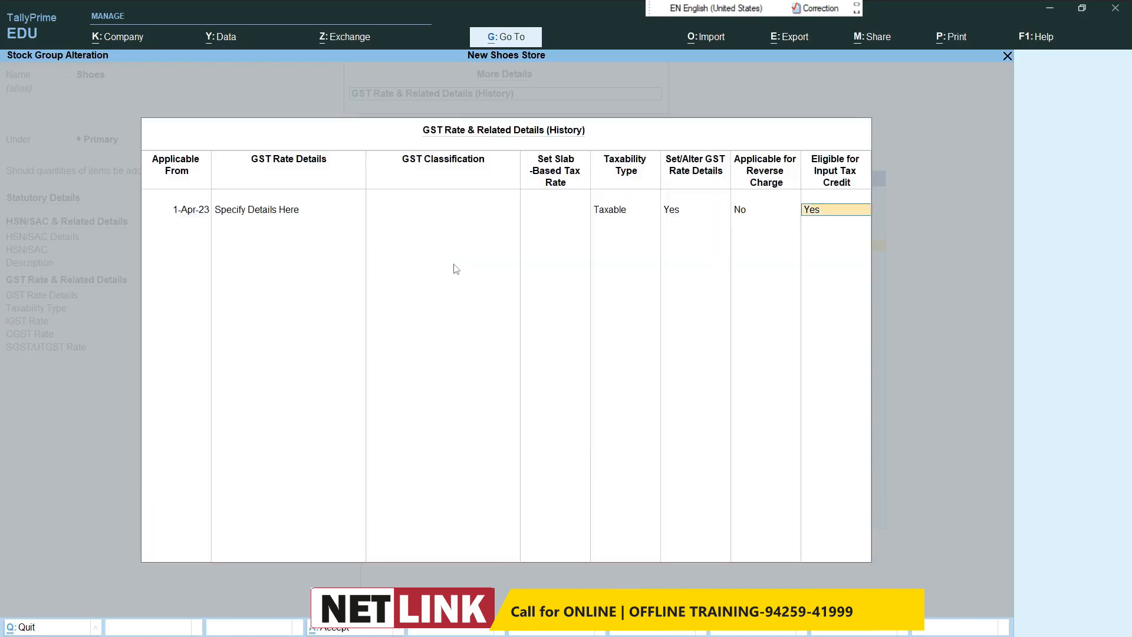
key("Return")
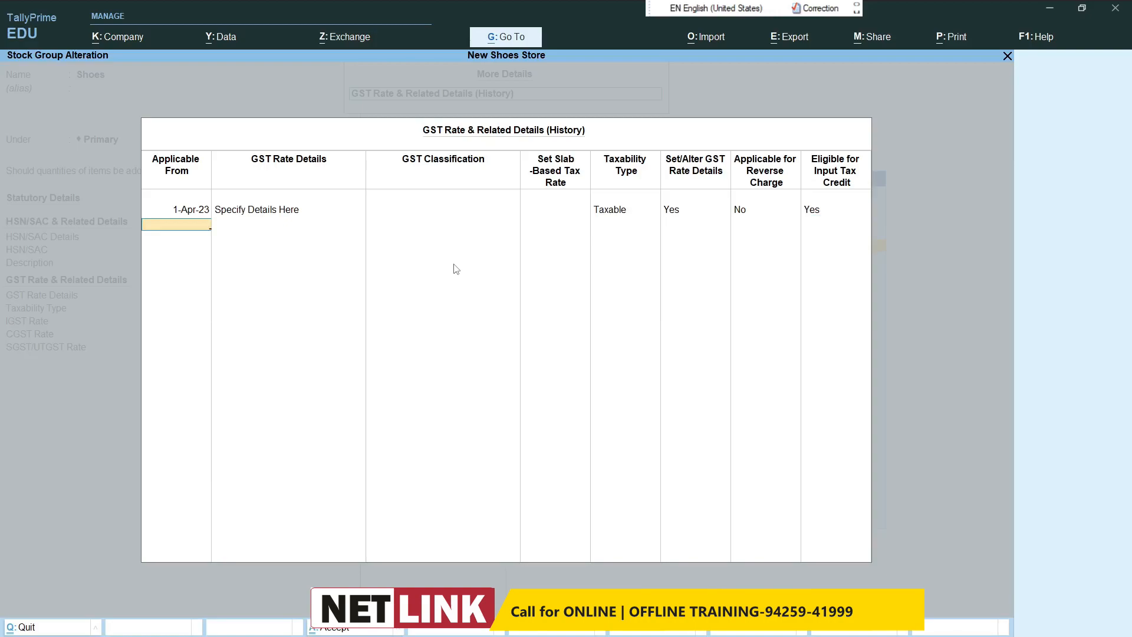
Step: Add a Shoes history entry applicable from 1-Aug-23 with Specify Details Here, Taxable, and Set/Alter GST Rate Details at Yes
type("1/8")
key("Return")
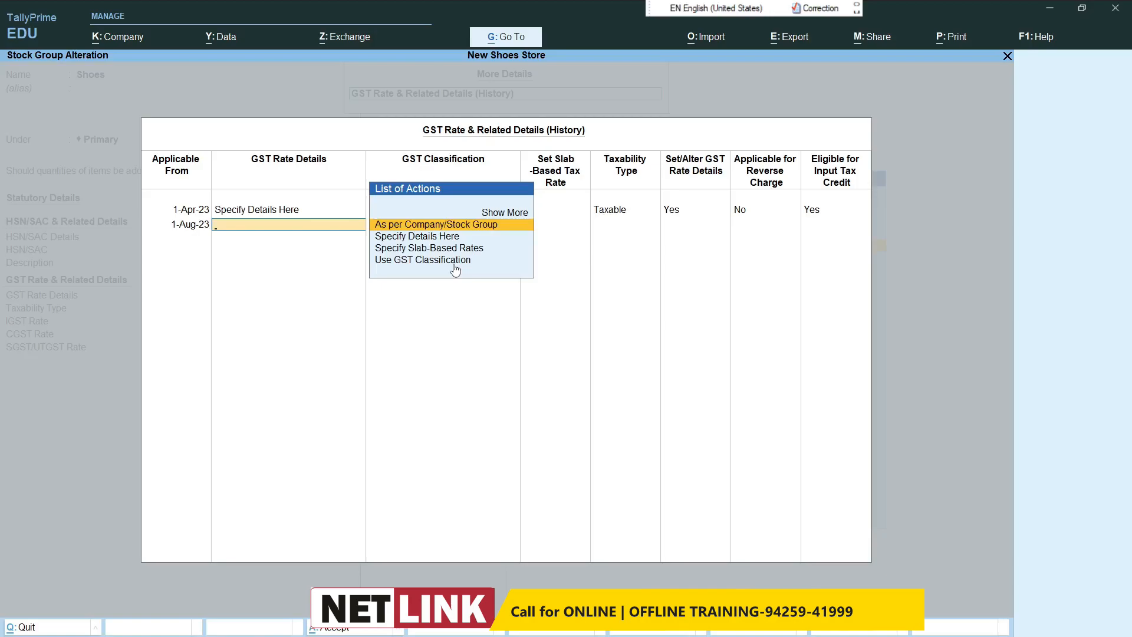
type("Sp")
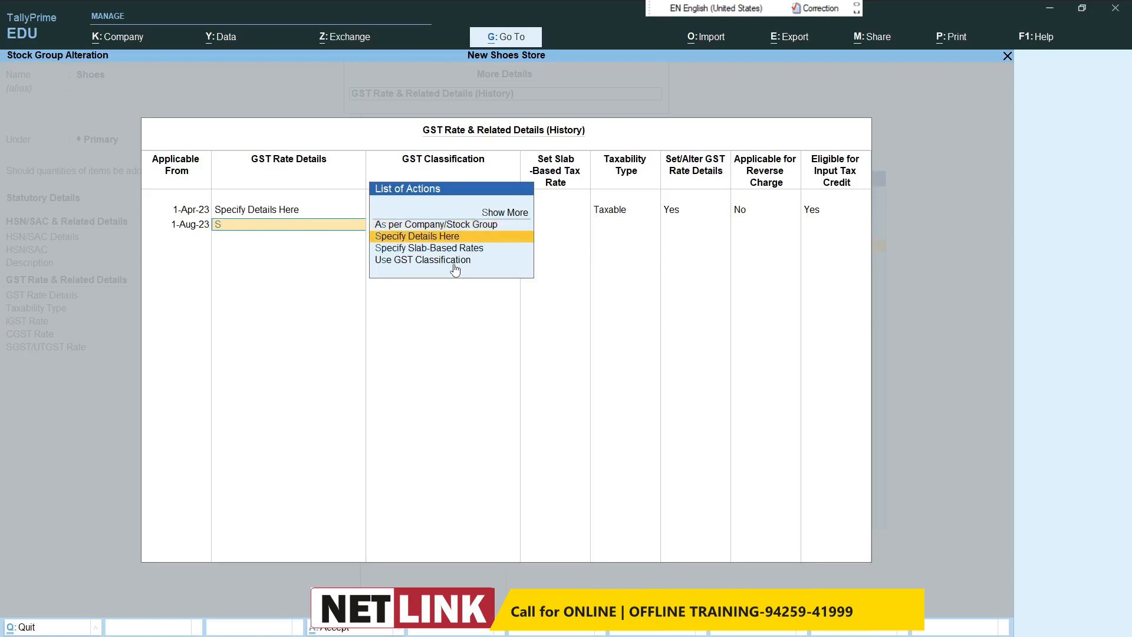
key("Return")
key("Return")
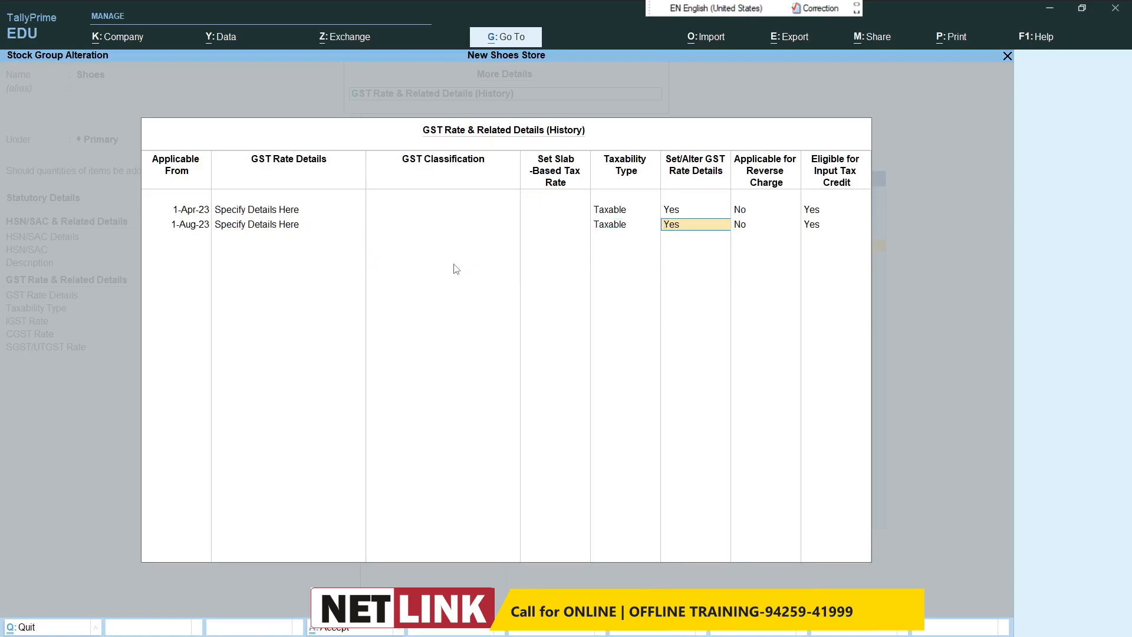
key("Return")
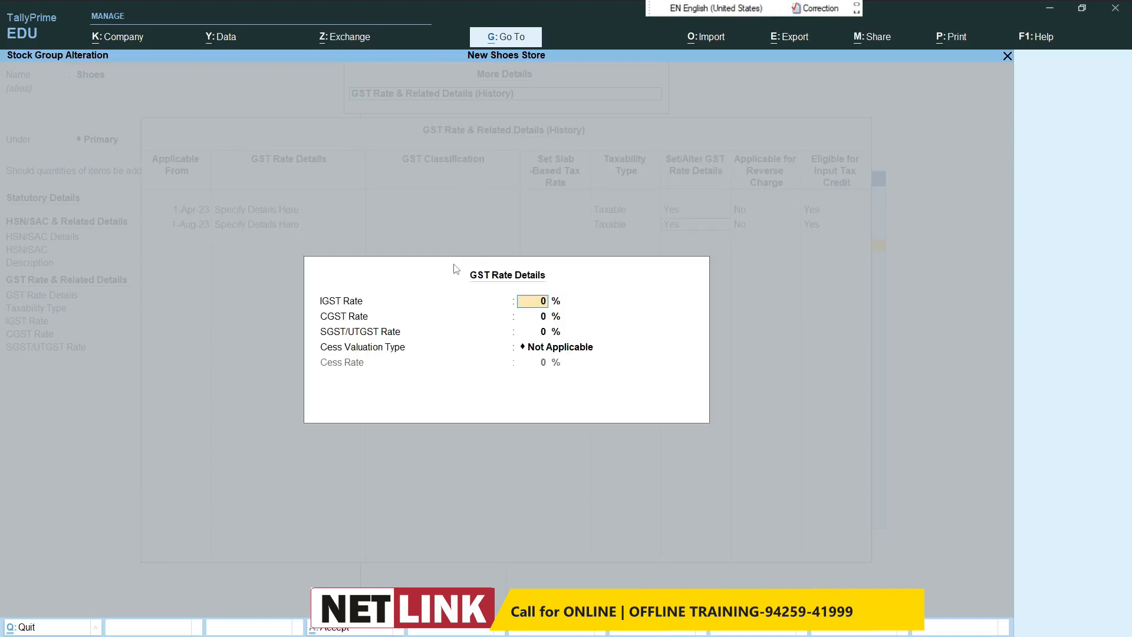
Step: Set the 1-Aug-23 IGST rate to 18% with 9% CGST and SGST, keep cess Not Applicable, and accept the history
type("18")
key("Return")
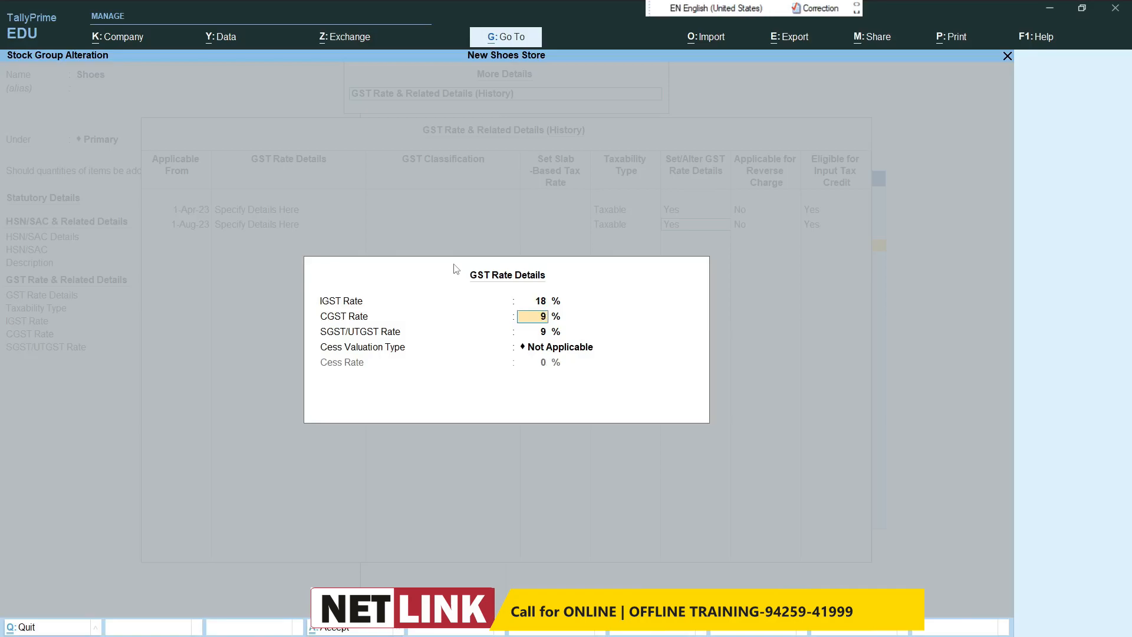
key("Return")
key("Return")
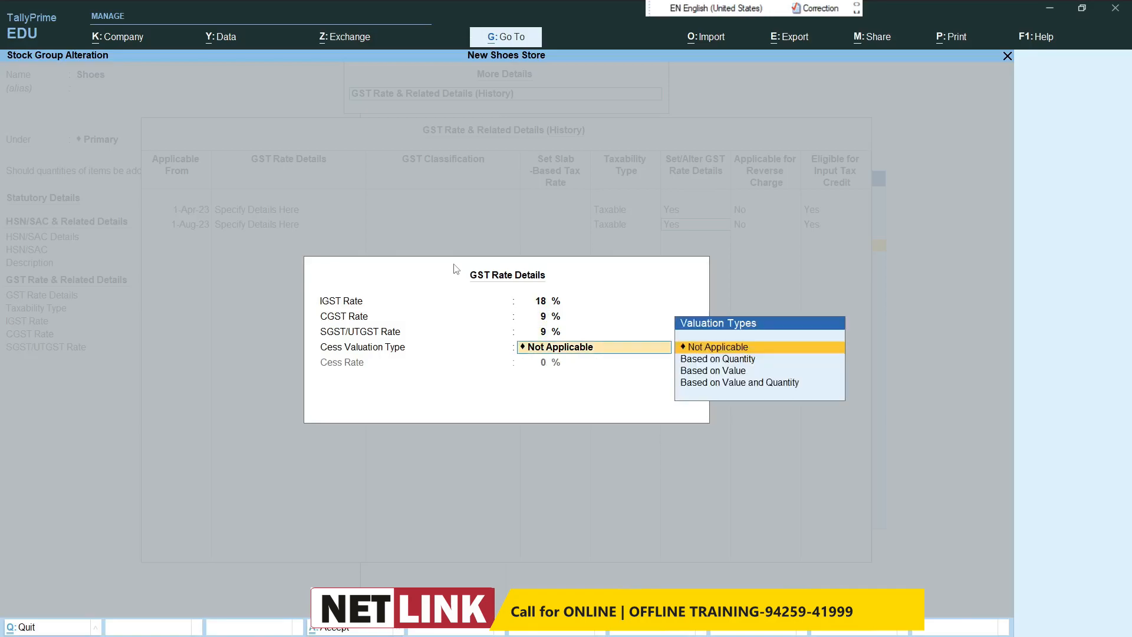
key("Return")
key("Return")
Step: Accept the remaining tax rate fields and save the Shoes stock group
key("Return")
key("Return")
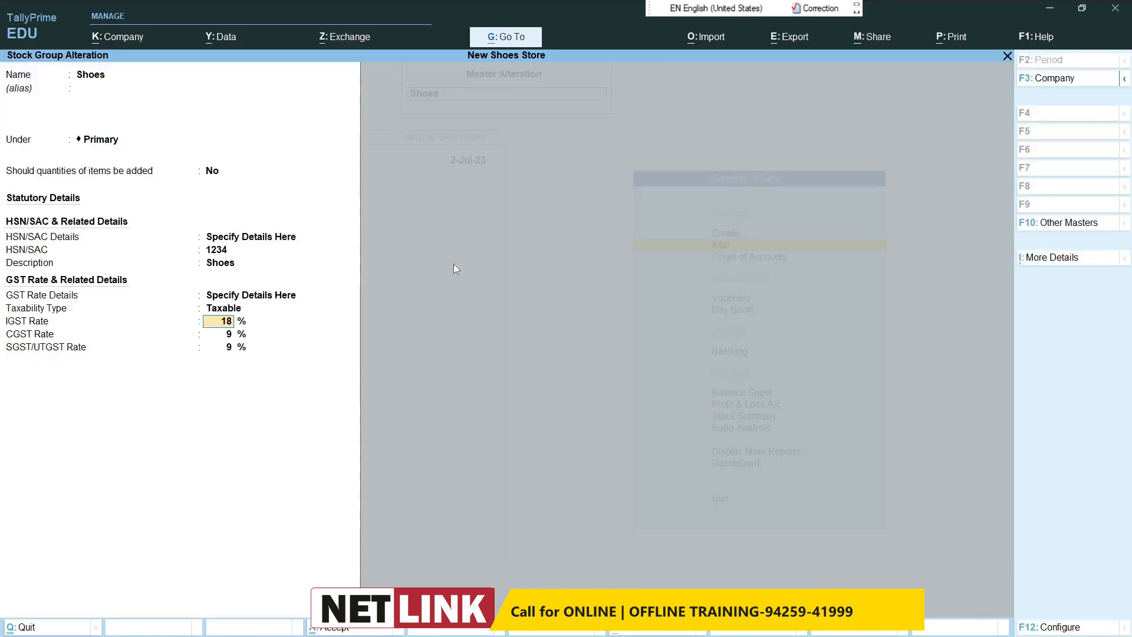
key("Return")
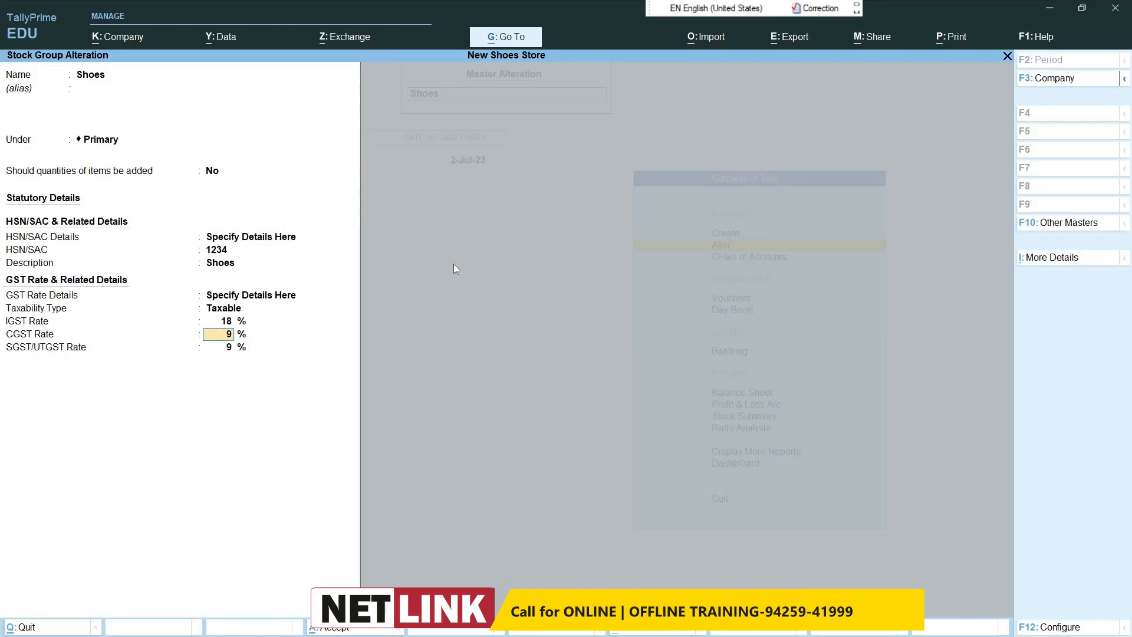
key("Return")
Step: Open the Slipper stock group for alteration and bring up its GST Rate & Related Details (History)
key("Return")
key("Return")
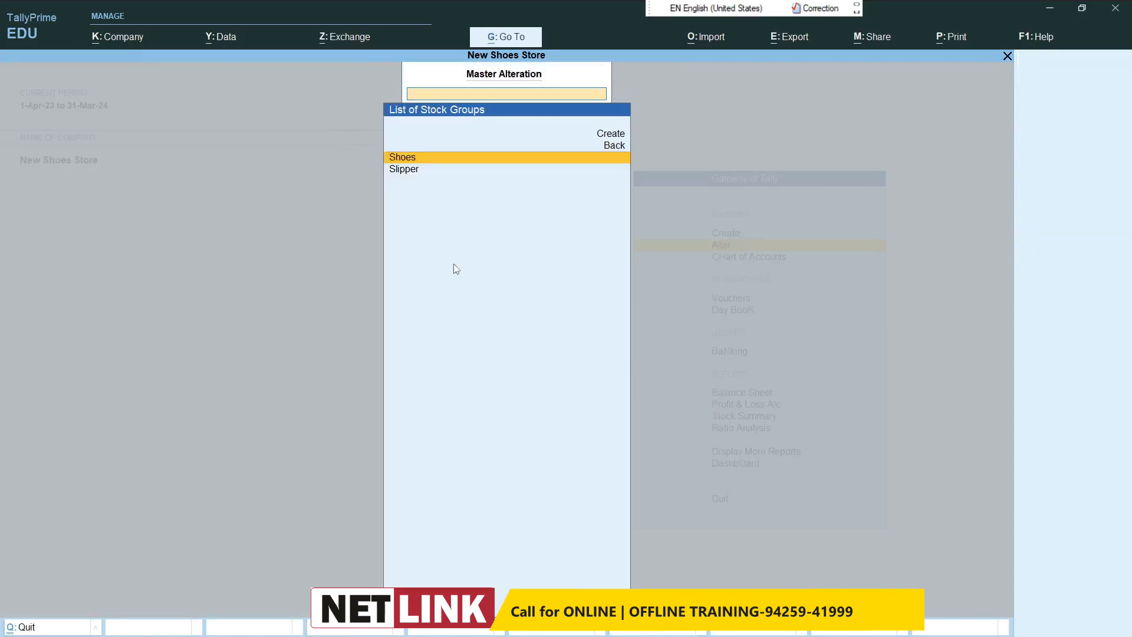
key("Down")
key("Return")
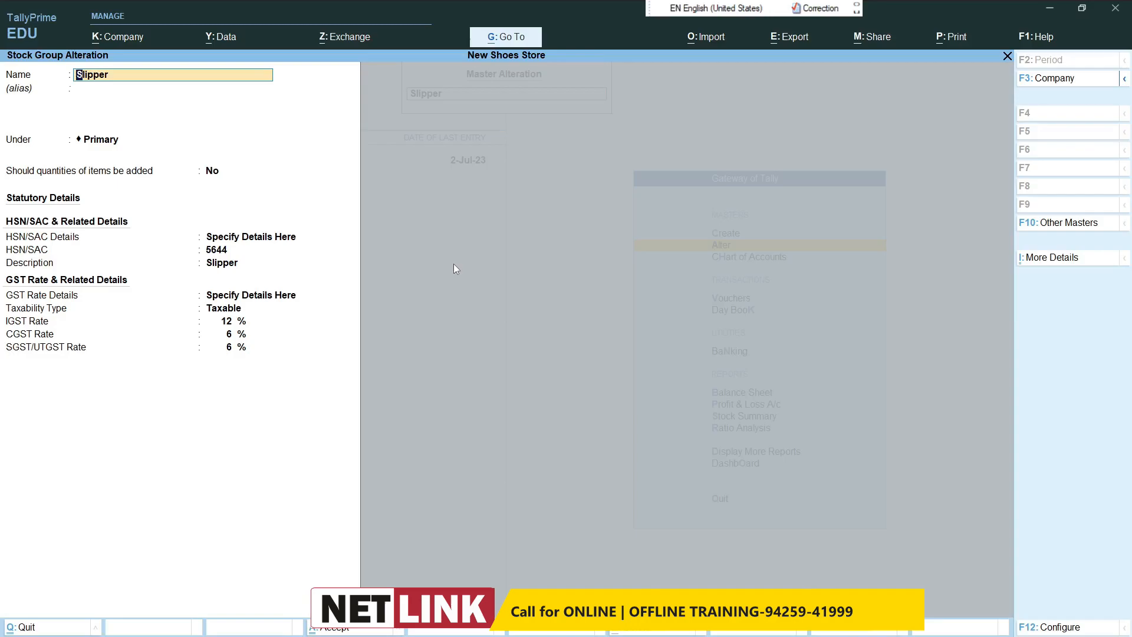
left_click(1041, 260)
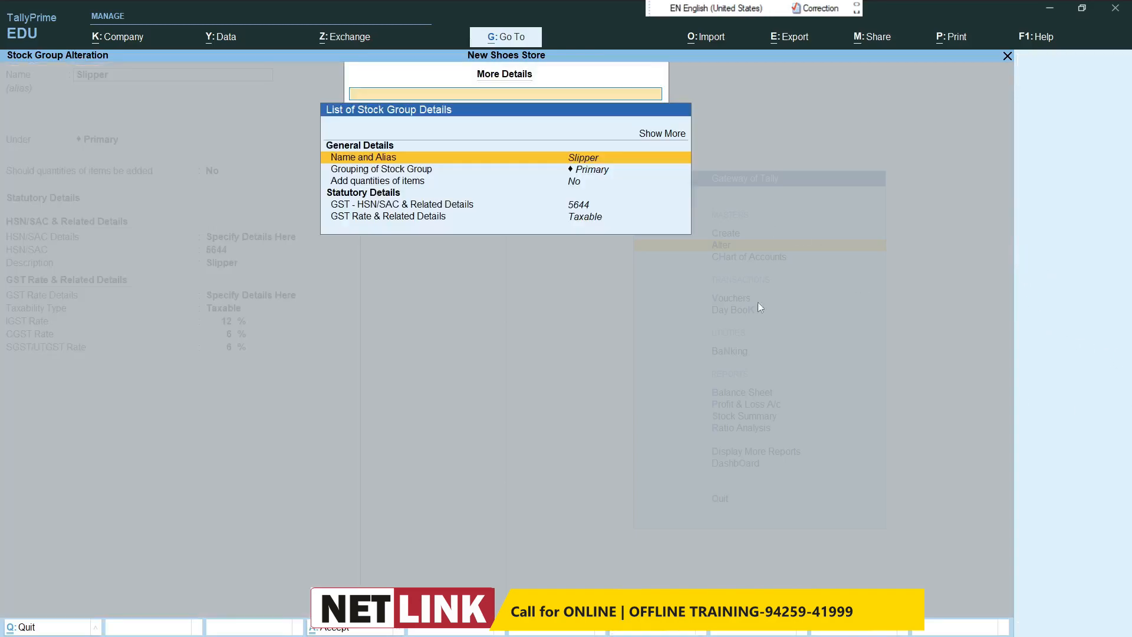
left_click(680, 136)
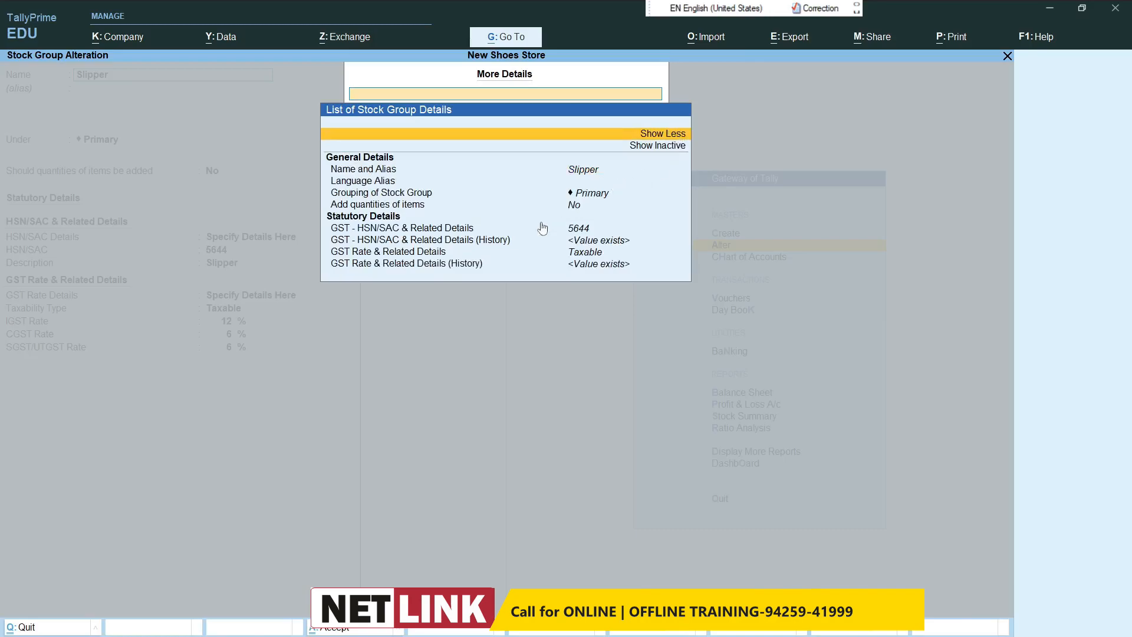
left_click(458, 266)
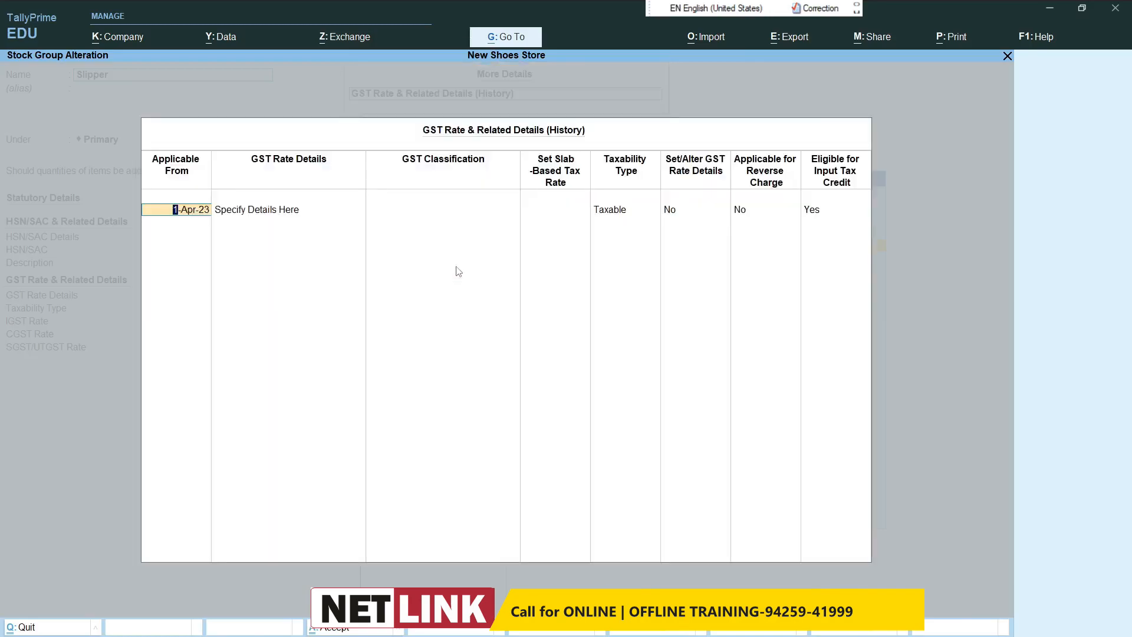
Step: Keep the 1-Apr-23 entry and add a 1-Aug-23 entry with Specify Details Here, Taxable, and Set/Alter GST Rate Details at Yes
key("Return")
key("Return")
key("Return")
key("Return")
key("Return")
key("Return")
key("Return")
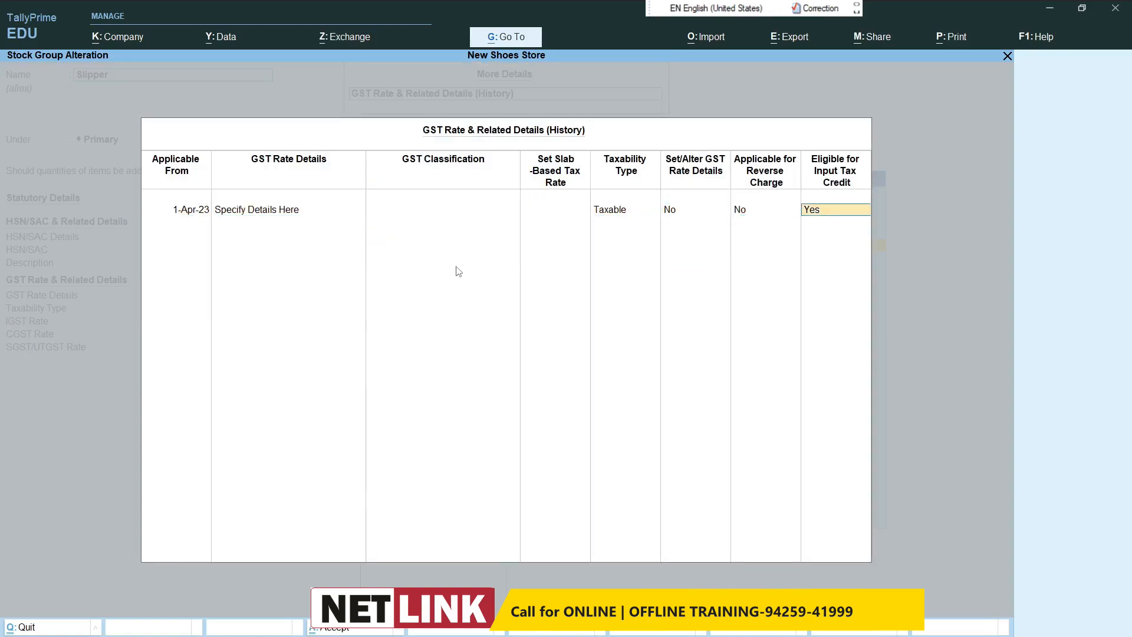
type("1-8")
key("Return")
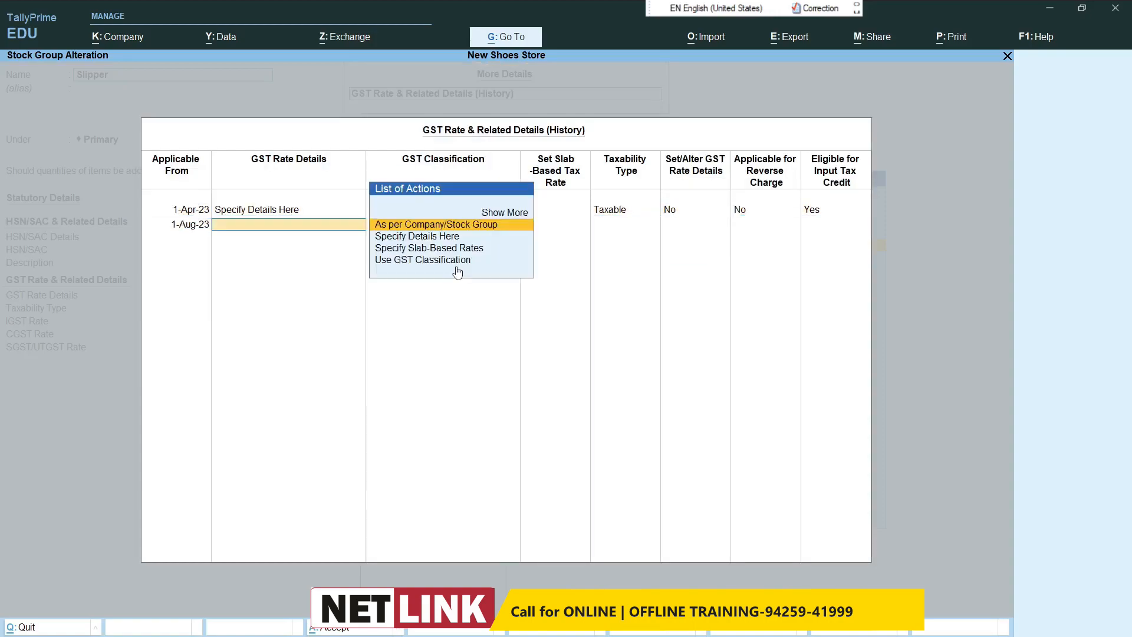
key("Down")
key("Down")
key("Up")
key("Return")
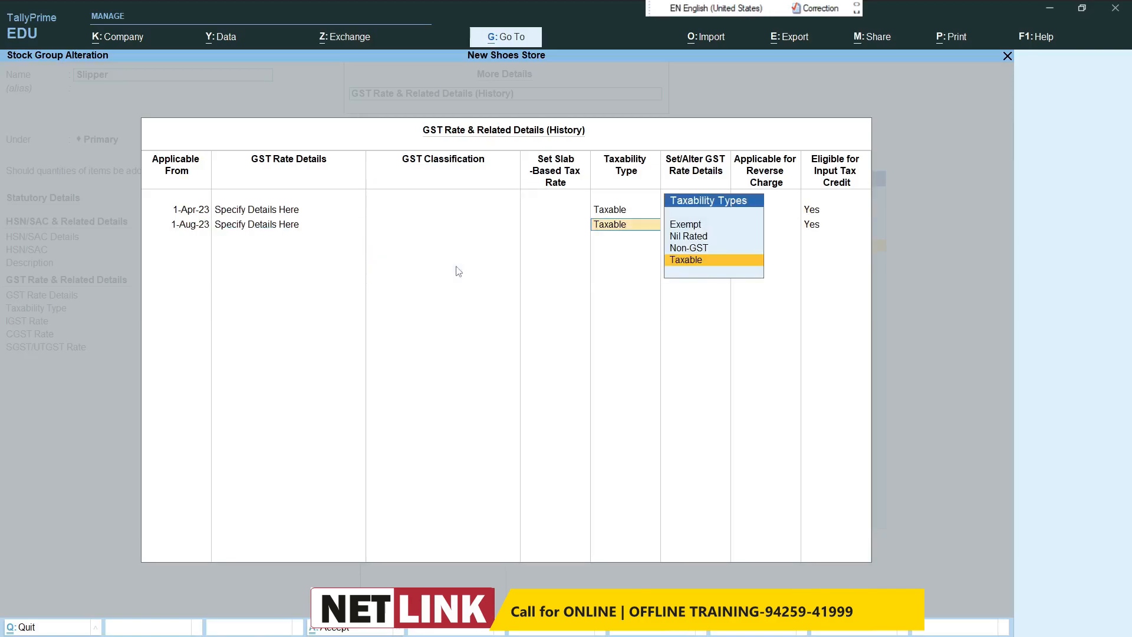
key("Return")
Step: Set the Slipper group's 1-Aug-23 rates to 18% IGST and 9% CGST and SGST, with cess Not Applicable, and accept the history
key("Return")
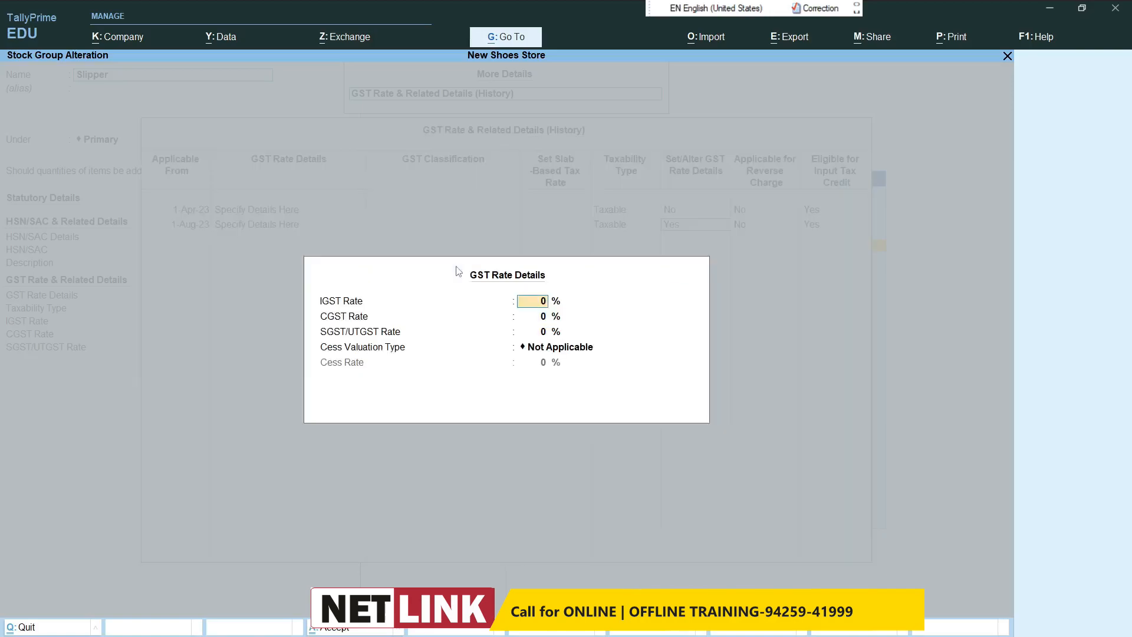
type("1")
key("Return")
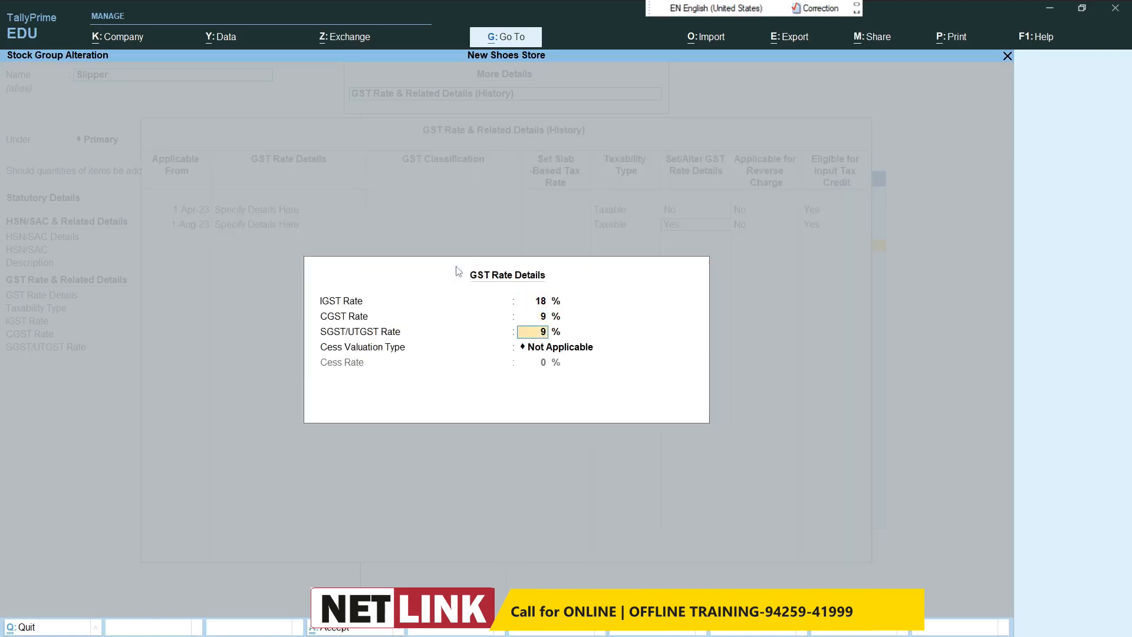
key("Return")
key("Return")
key("Return")
Step: Save the Slipper stock group and return to the list of masters
key("Return")
key("Return")
key("Return")
key("Return")
key("Return")
key("Return")
key("Return")
key("Return")
key("Return")
key("Return")
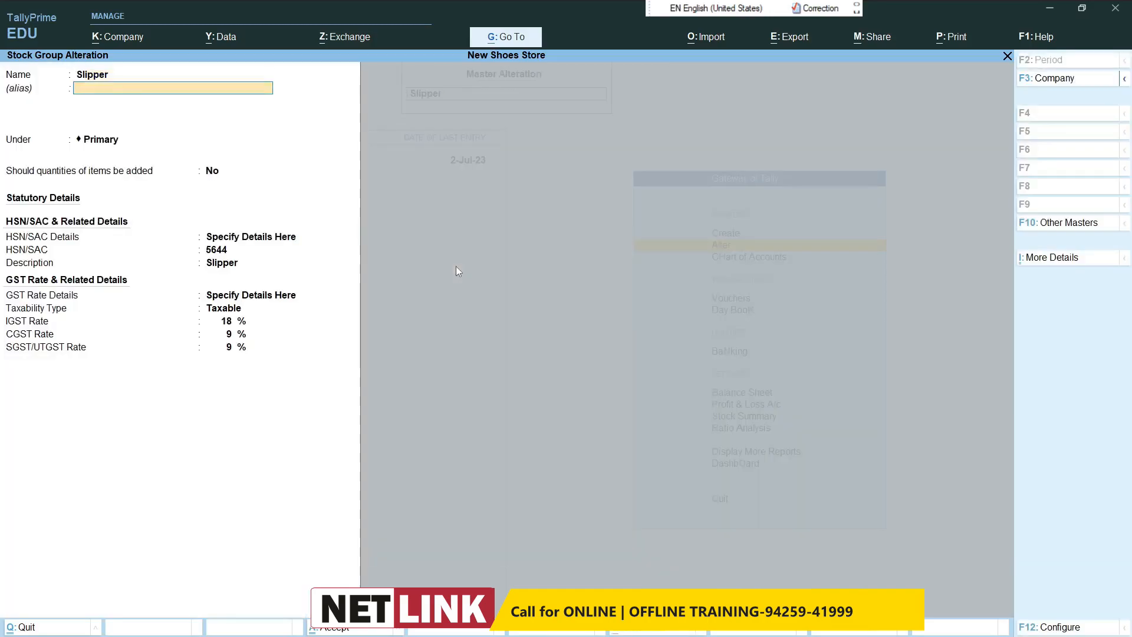
key("Return")
key("Return")
key("Return")
key("Return")
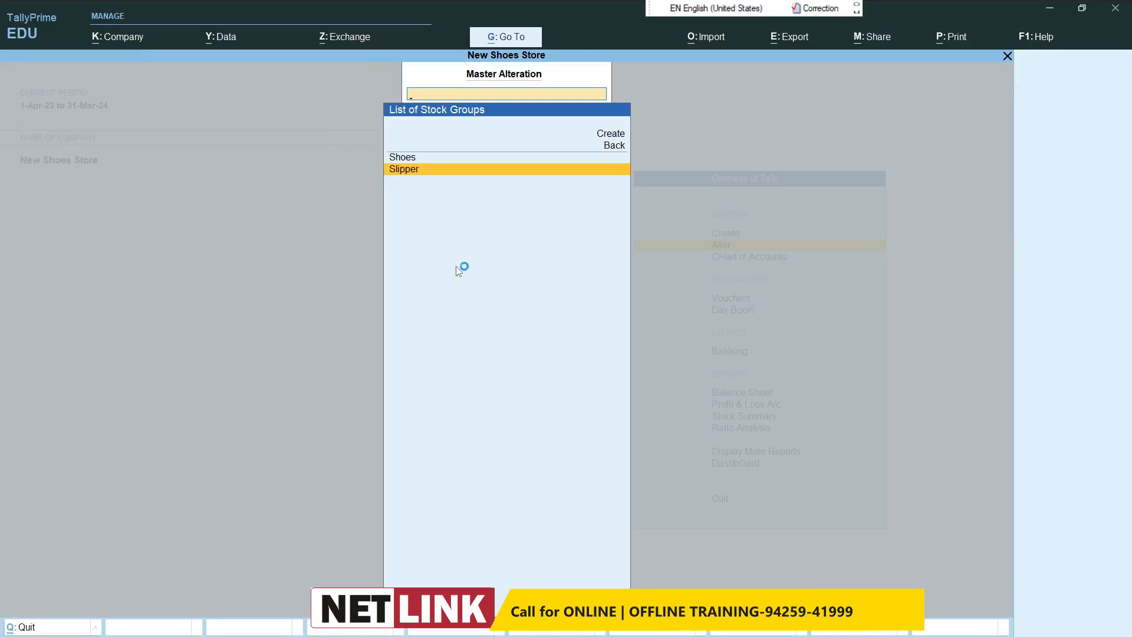
key("Escape")
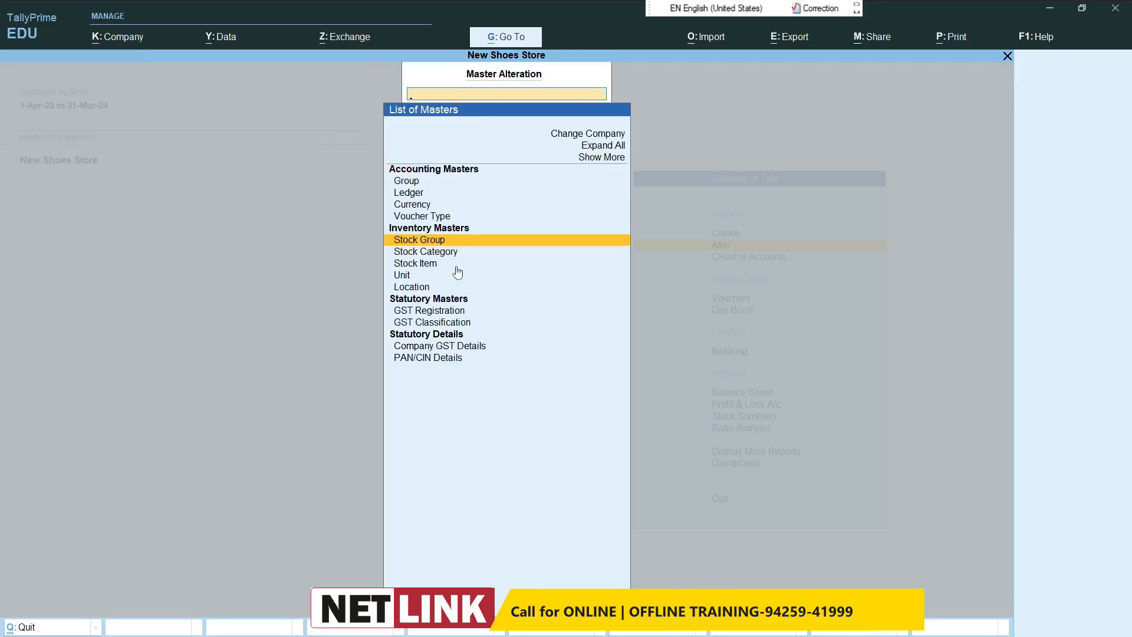
Step: Leave master alteration and start a sales voucher dated 2-Aug-23
key("Escape")
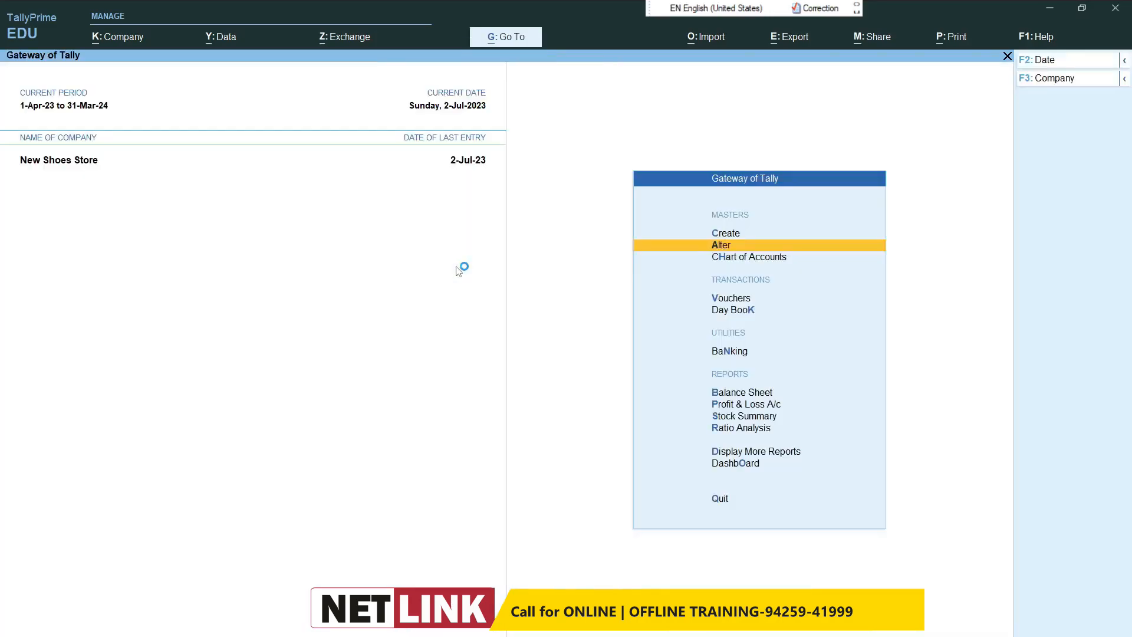
left_click(742, 300)
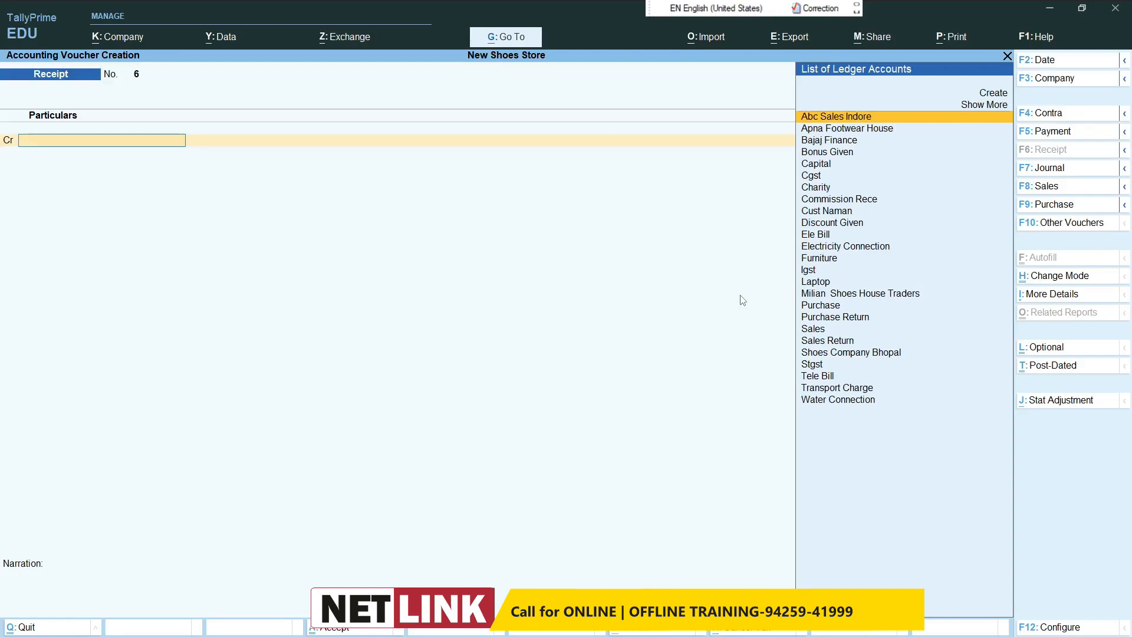
key("F2")
type("2-7")
key("Return")
key("F8")
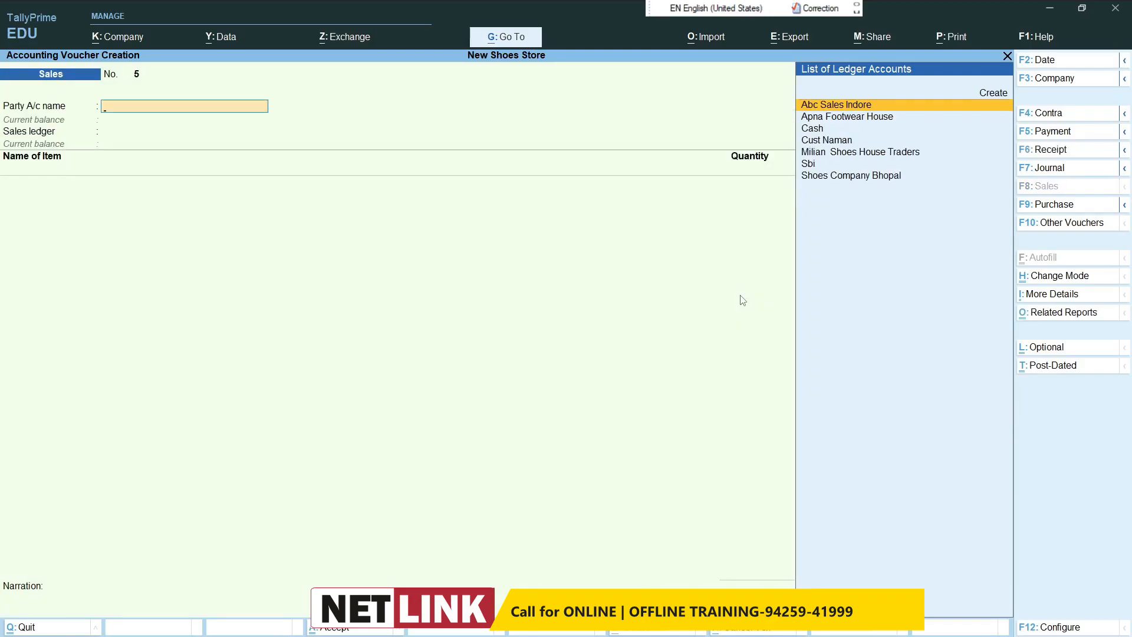
Step: Set the sales voucher's party account to Cash and its sales ledger to Sales
type("Ca")
key("Return")
key("ctrl+a")
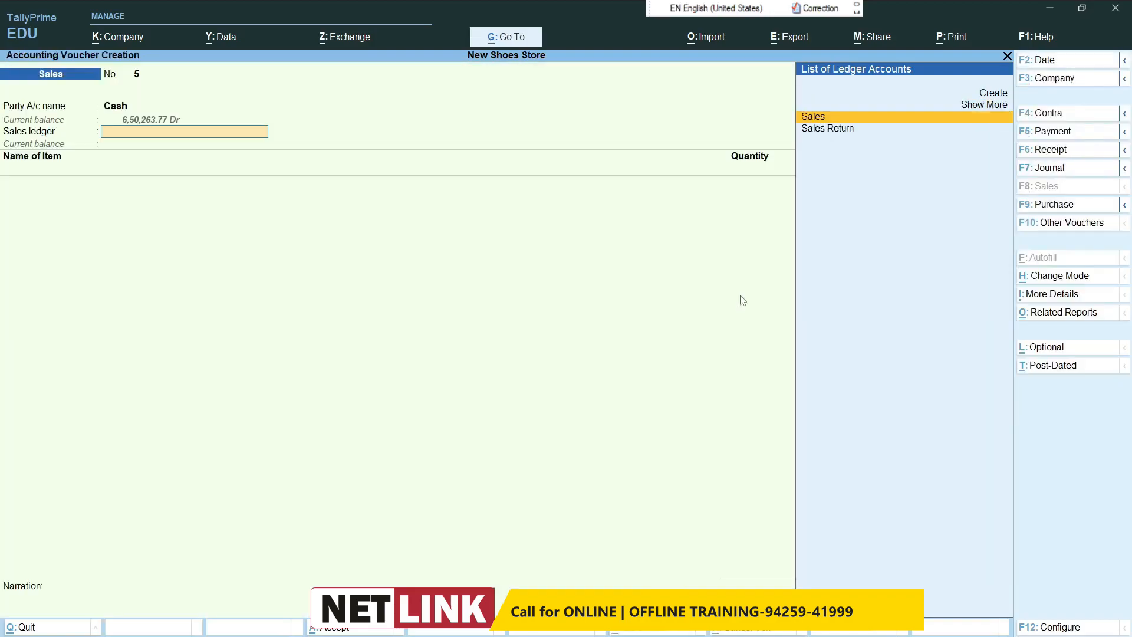
key("Return")
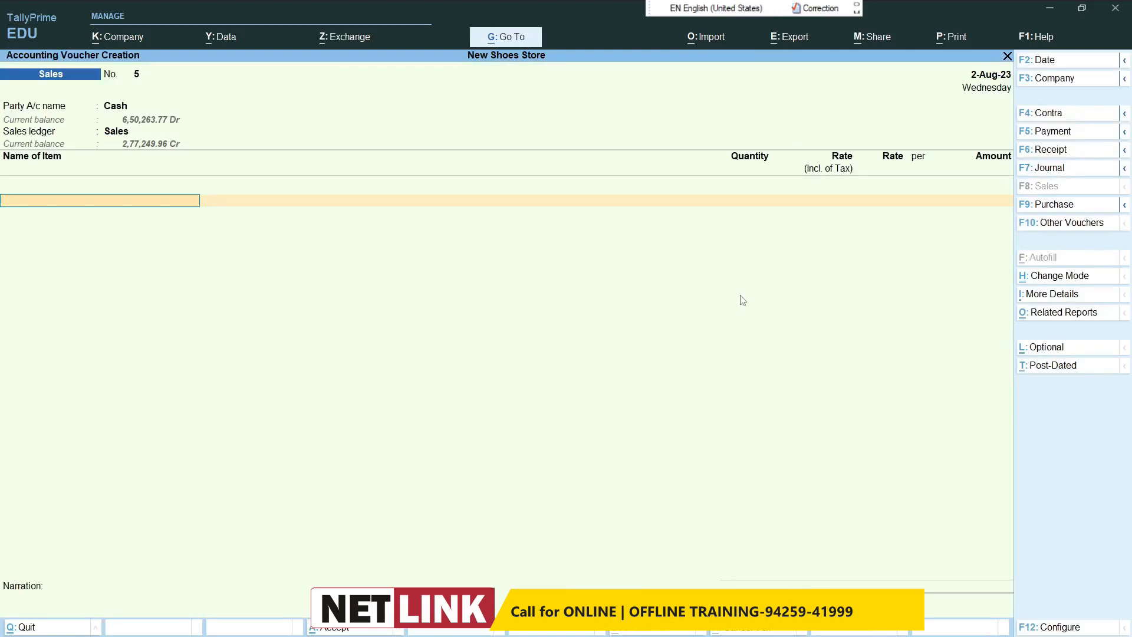
Step: Add 10 pcs of Bata Shoes at a tax-inclusive rate of 2,700, keeping the GST and HSN details as per masters
type("Ba")
key("Return")
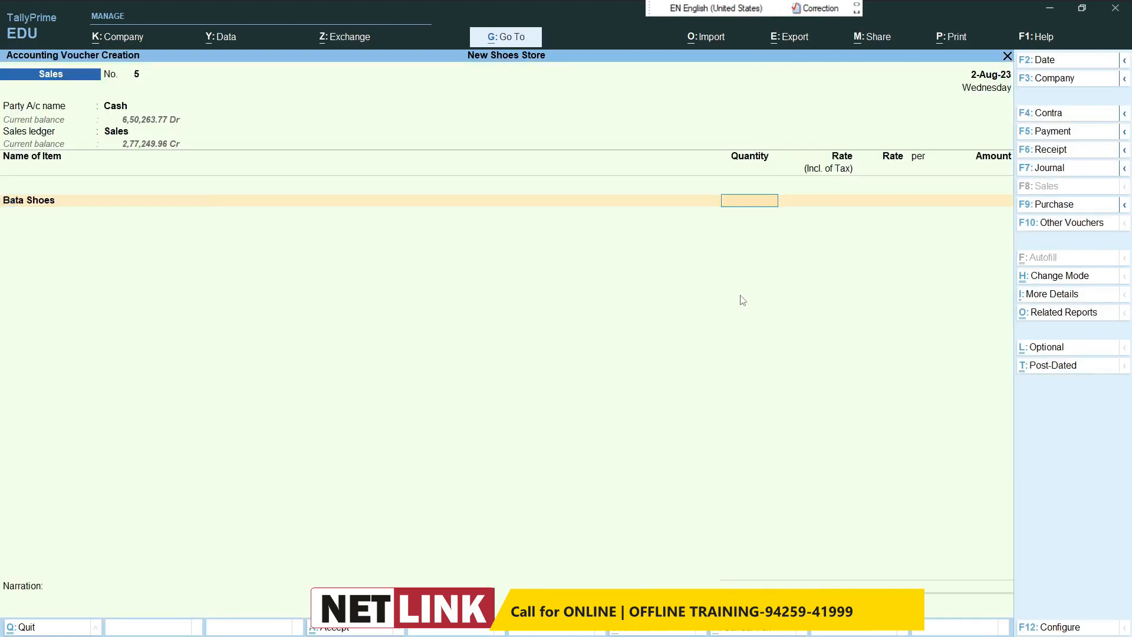
type("10")
key("Return")
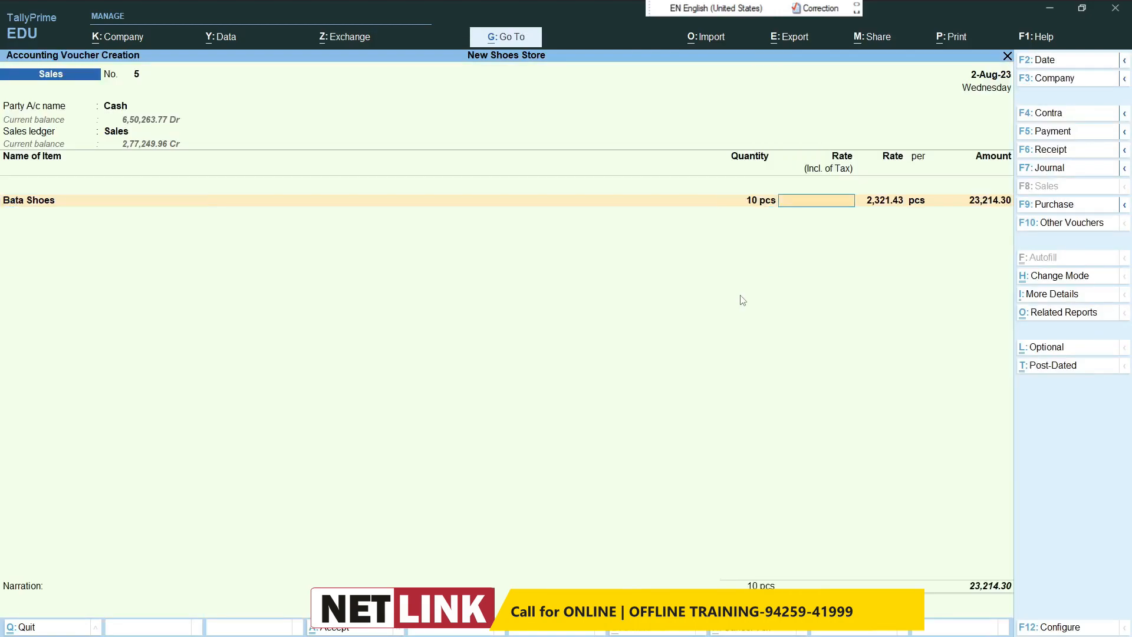
type("2700")
key("Return")
key("Return")
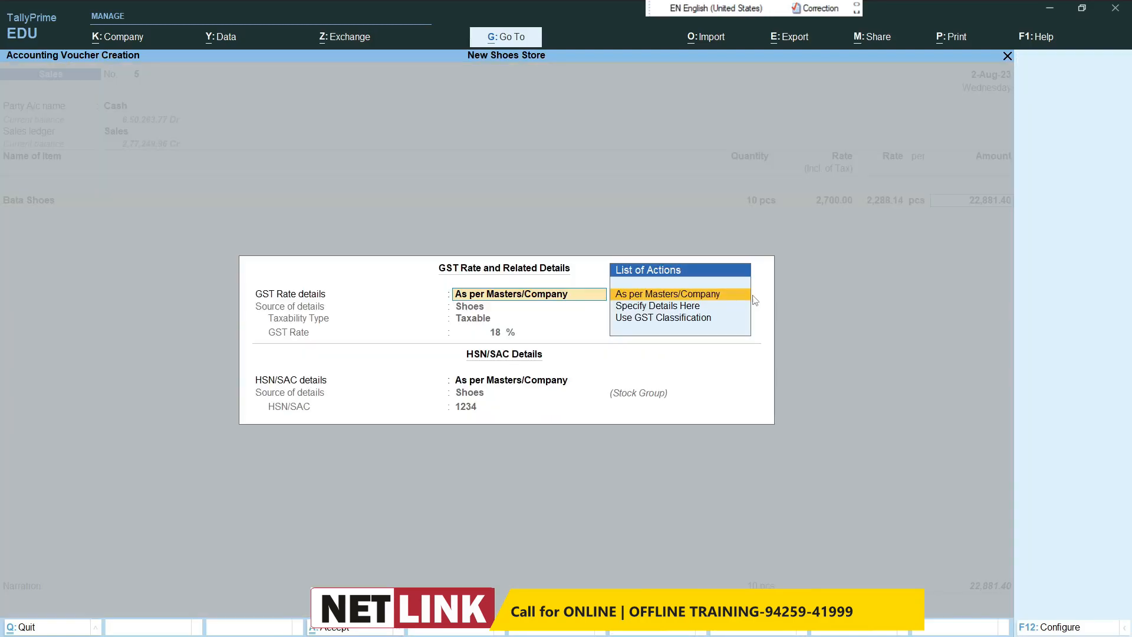
Step: Add 10 pcs of Rebook Shoes at a tax-inclusive rate of 2,900, keeping the GST and HSN details as per masters
key("Return")
type("Re")
key("Return")
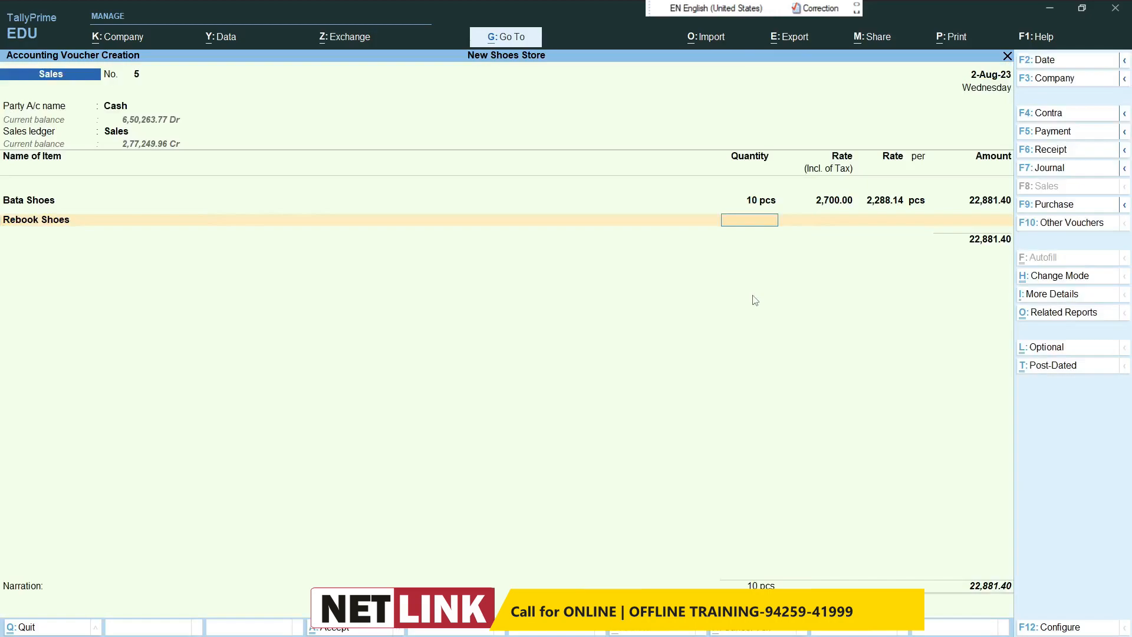
type("10")
key("Return")
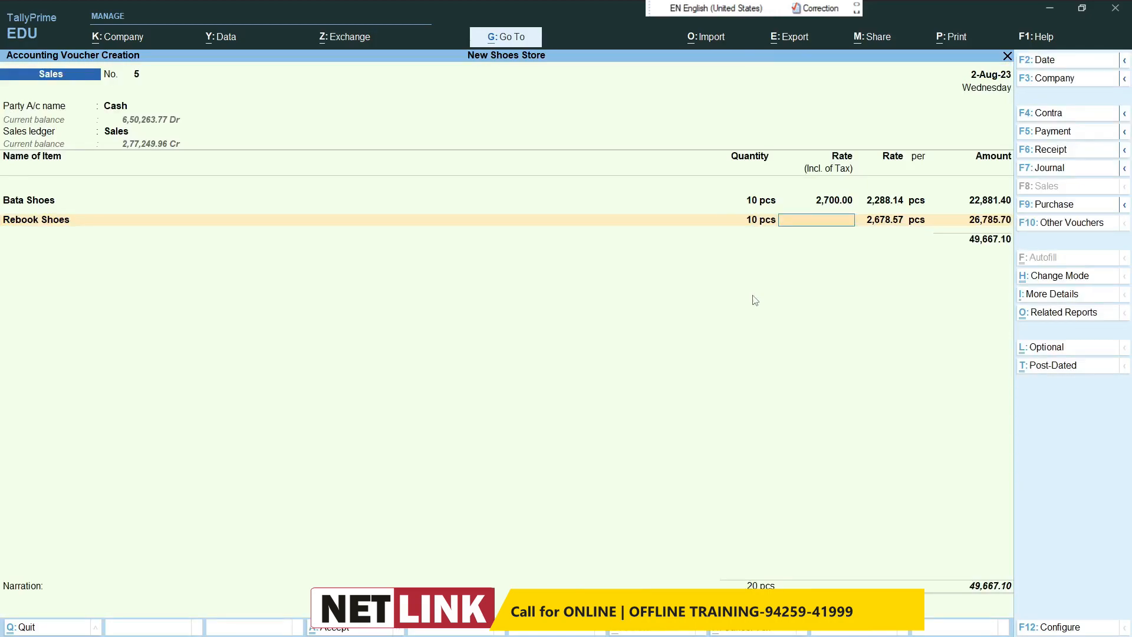
type("2900")
key("Return")
key("Return")
key("Return")
key("Return")
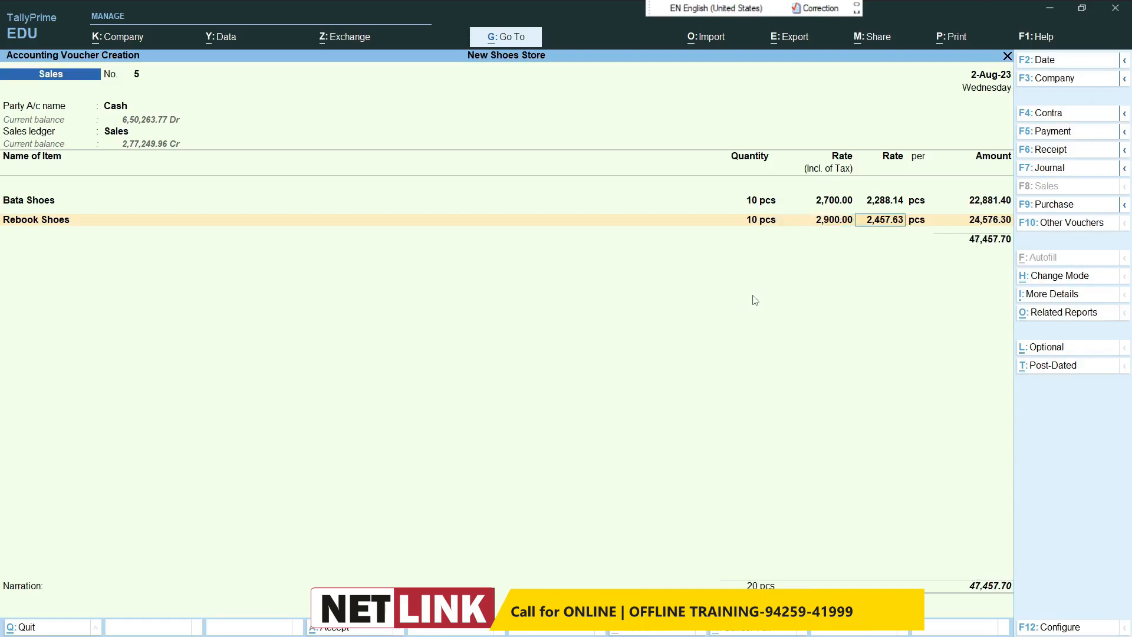
key("Return")
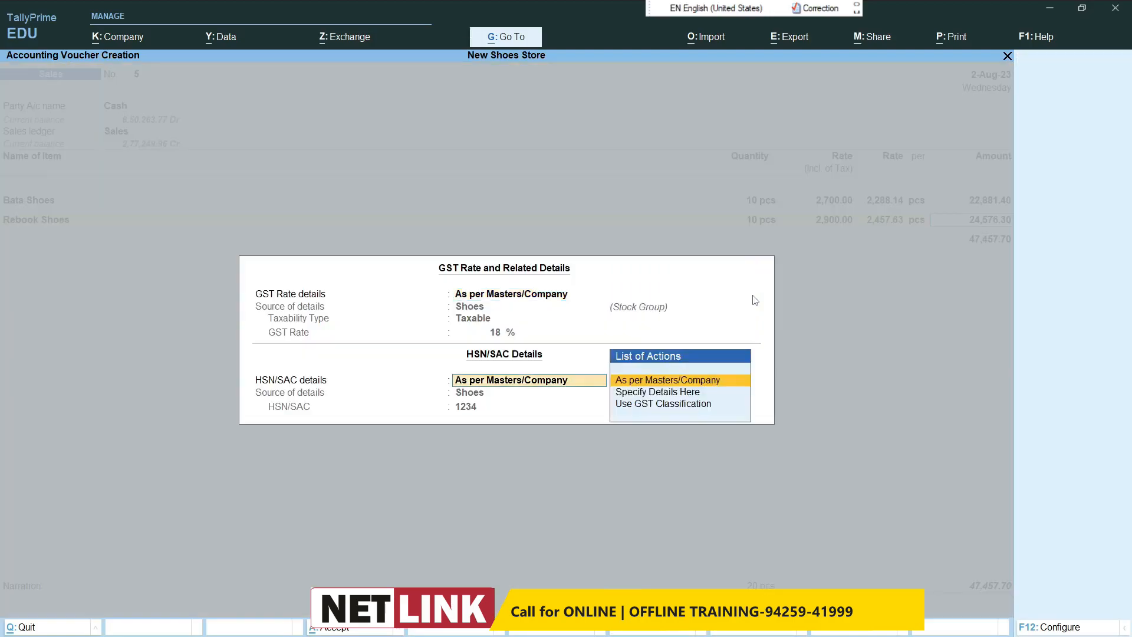
Step: Add the Cgst and Stgst ledgers below the shoe items in the cash sale
key("Return")
type("C")
key("Return")
type("S")
key("Return")
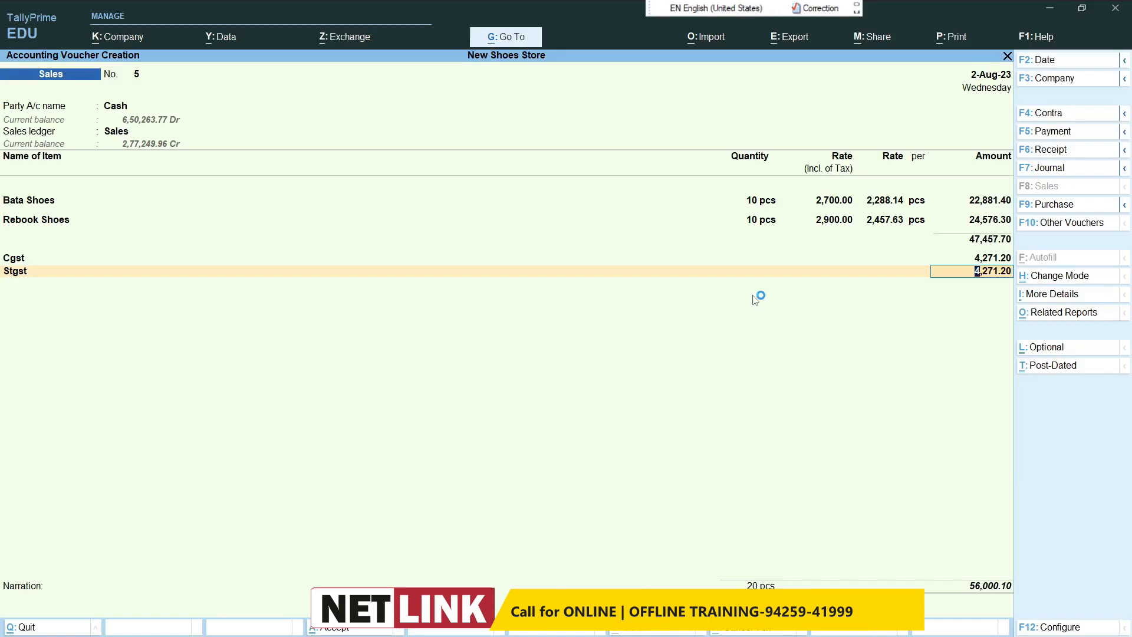
Step: Examine the cash sale's GST tax analysis in detailed form, including each item's tax rates, and return to the voucher
key("alt+a")
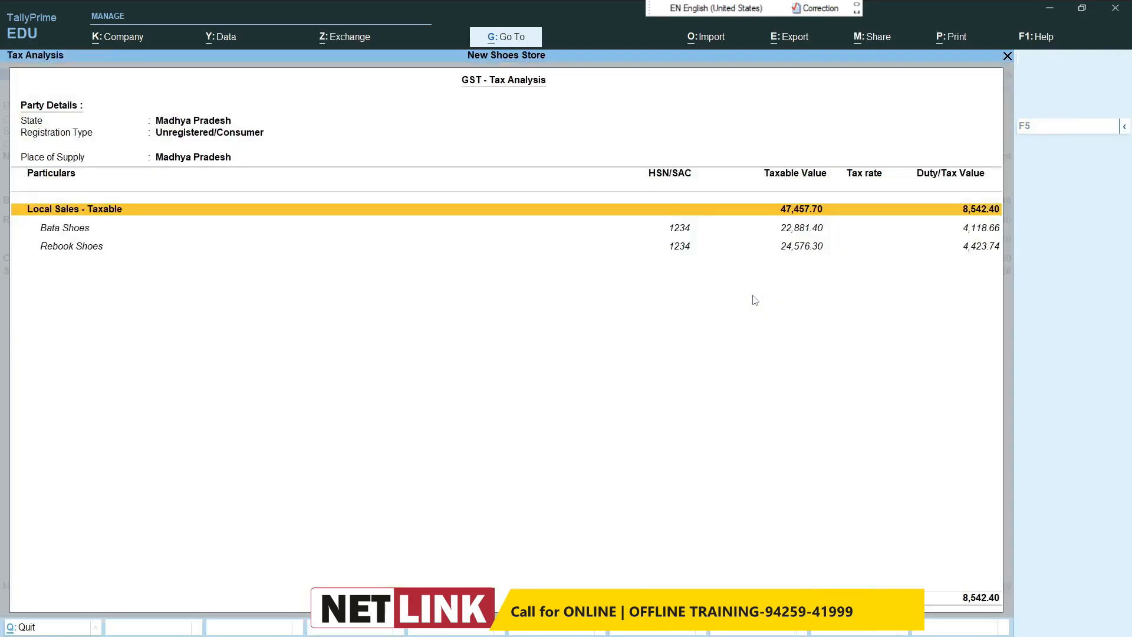
key("alt+F5")
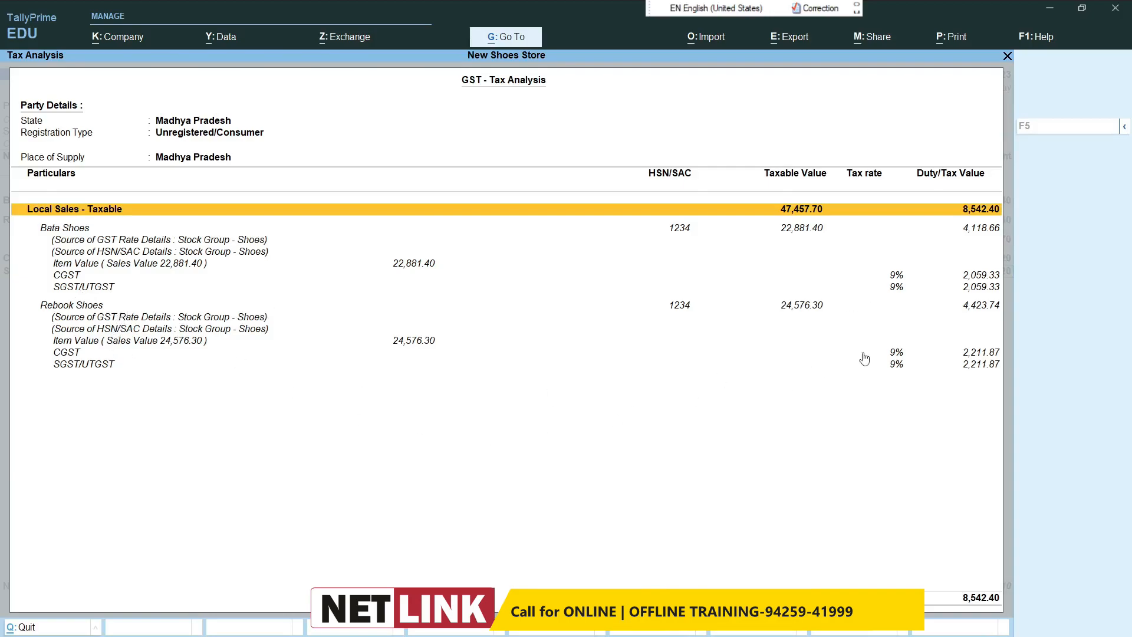
key("Escape")
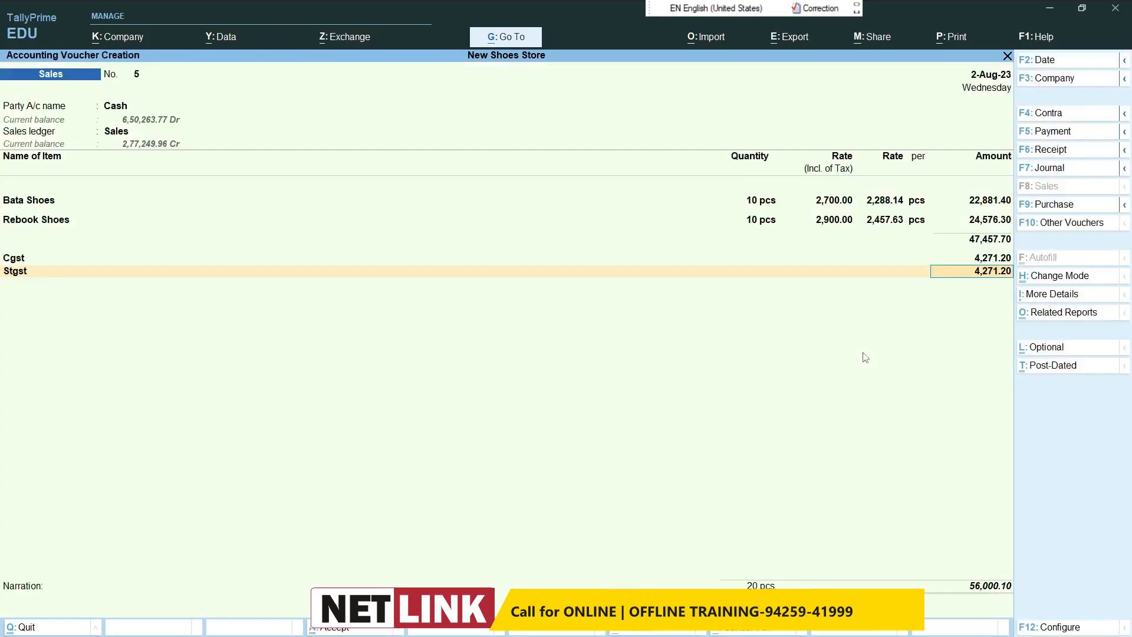
Step: Leave the narration blank and save the cash sales voucher
key("Return")
key("Return")
key("Return")
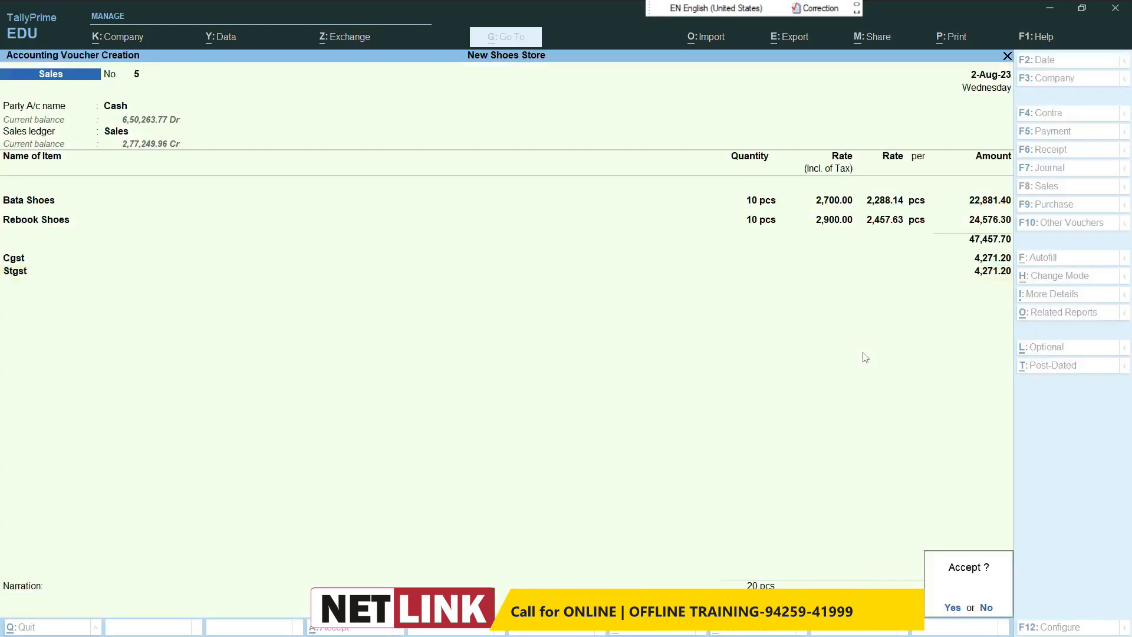
key("Return")
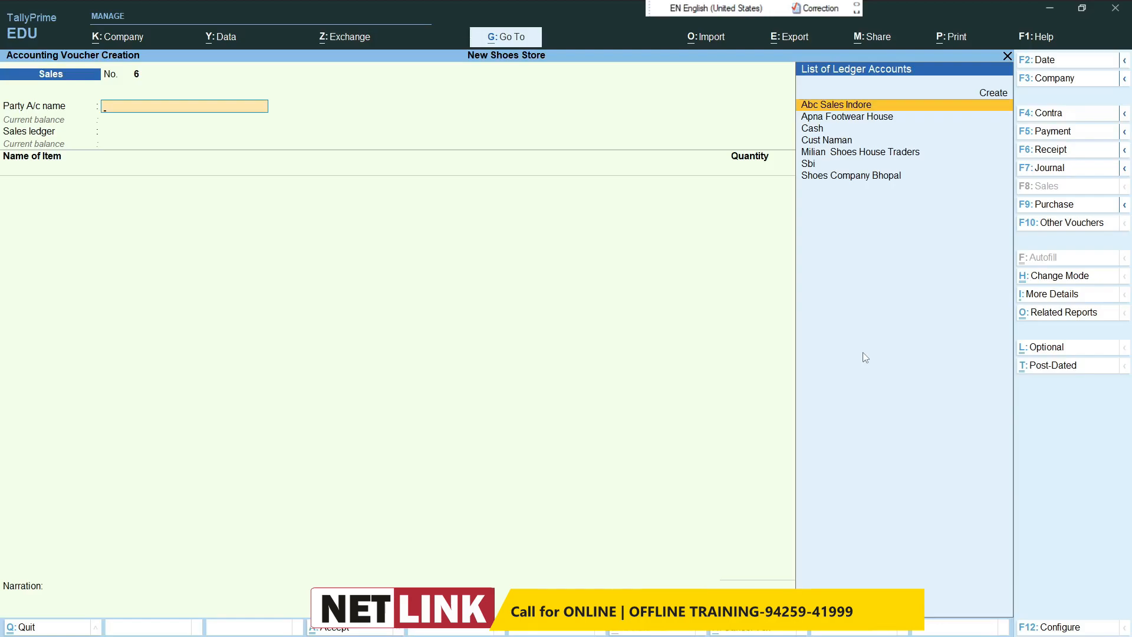
Step: Create a new party ledger from the next sales voucher and enter the customer's name as its name
key("alt+c")
type("Cust R")
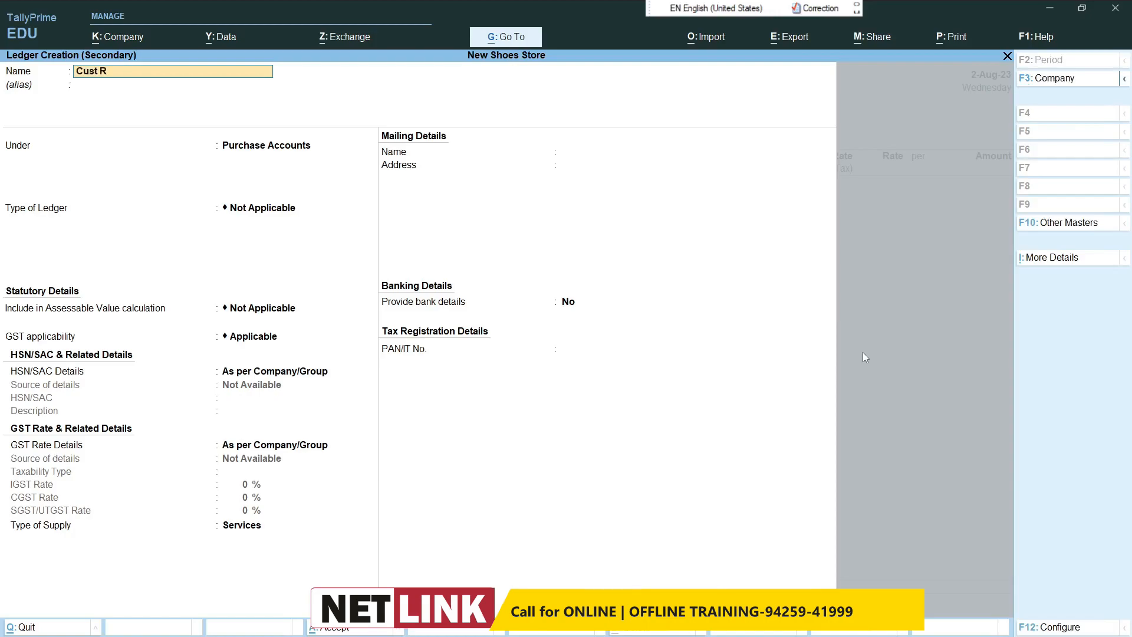
type("anveer Slaes")
key("Return")
key("BackSpace")
key("BackSpace")
key("BackSpace")
key("BackSpace")
key("BackSpace")
key("BackSpace")
key("BackSpace")
key("BackSpace")
key("BackSpace")
key("BackSpace")
key("BackSpace")
key("BackSpace")
key("BackSpace")
key("BackSpace")
key("BackSpace")
type("S")
key("BackSpace")
type("Ranveer Slaes")
key("BackSpace")
key("BackSpace")
type("ales")
key("Return")
Step: Place the new customer ledger under Sundry Debtors and save it as the voucher's party account
type("Sa")
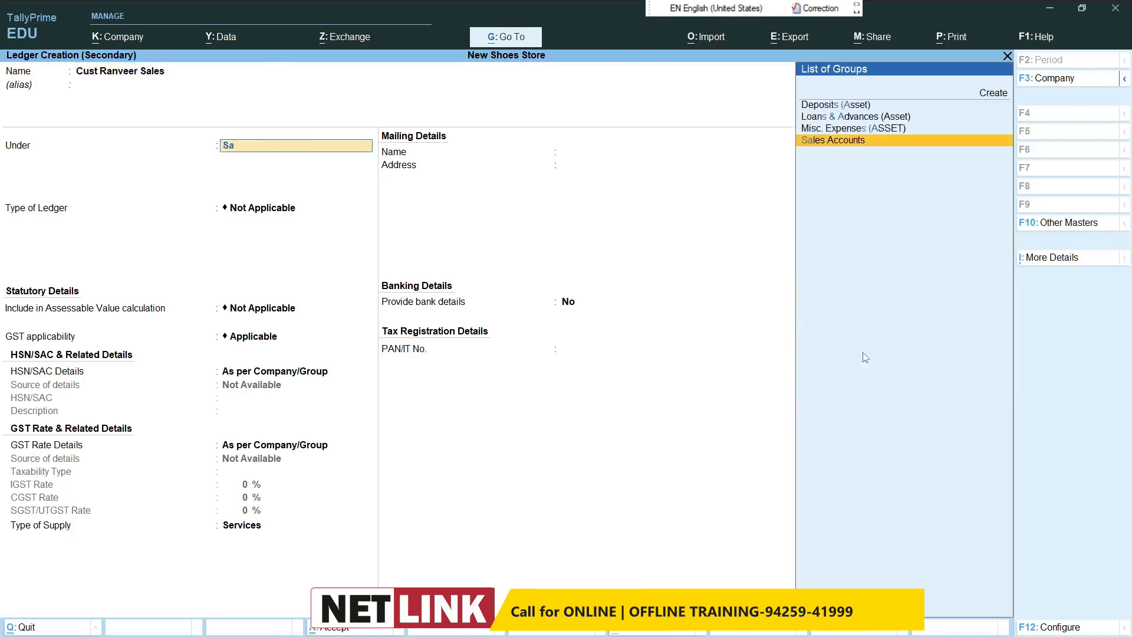
key("BackSpace")
key("BackSpace")
type("Sun")
key("Down")
key("Return")
key("ctrl+a")
key("ctrl+a")
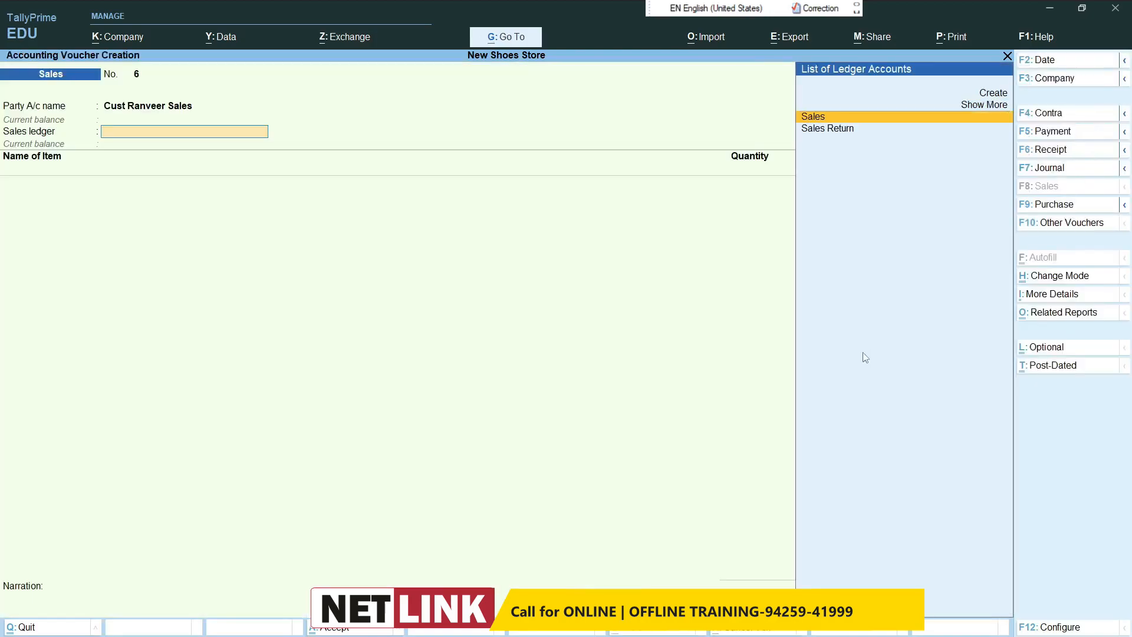
Step: Choose the Sales ledger and add 25 pcs of Spart Men's Slipper at a tax-inclusive rate of 380, with GST details as per masters
key("Return")
type("S")
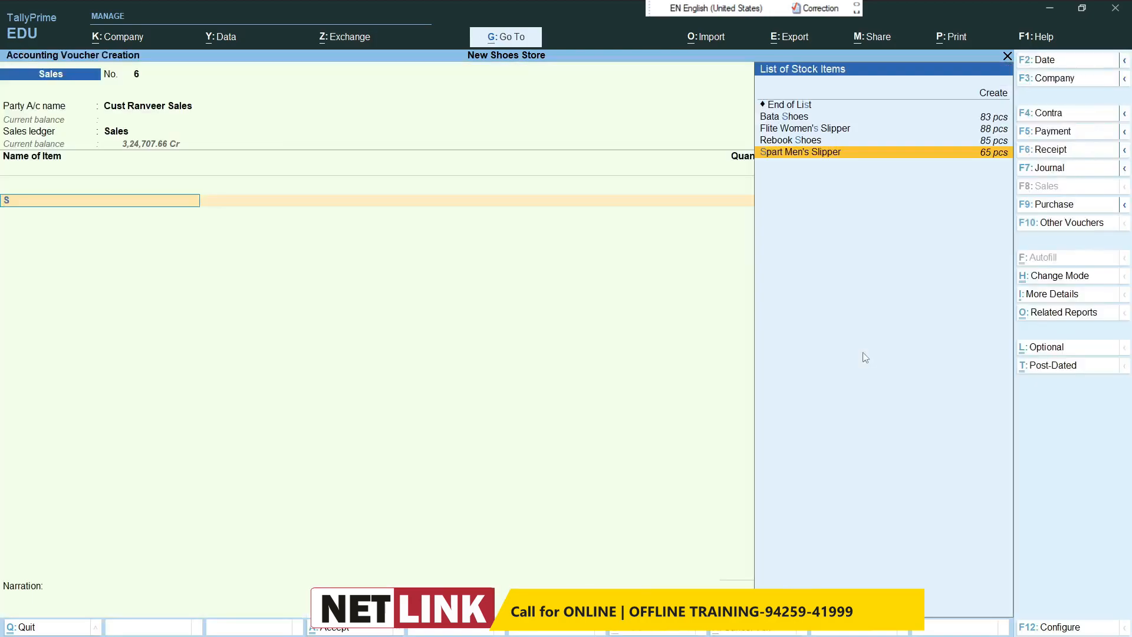
type("p")
key("Return")
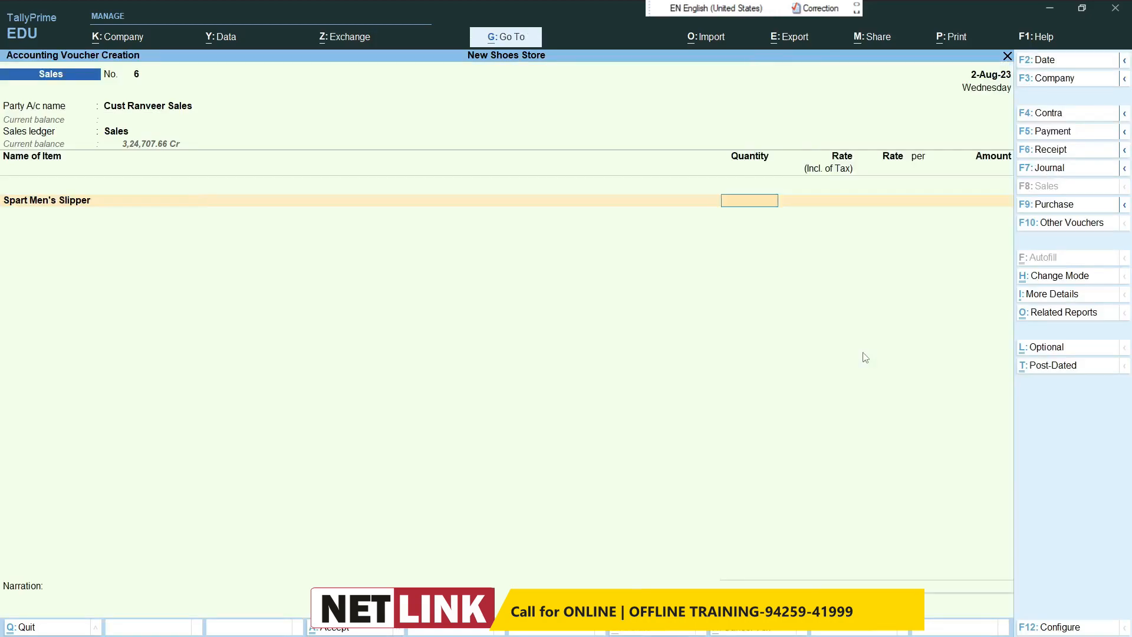
type("25")
key("Return")
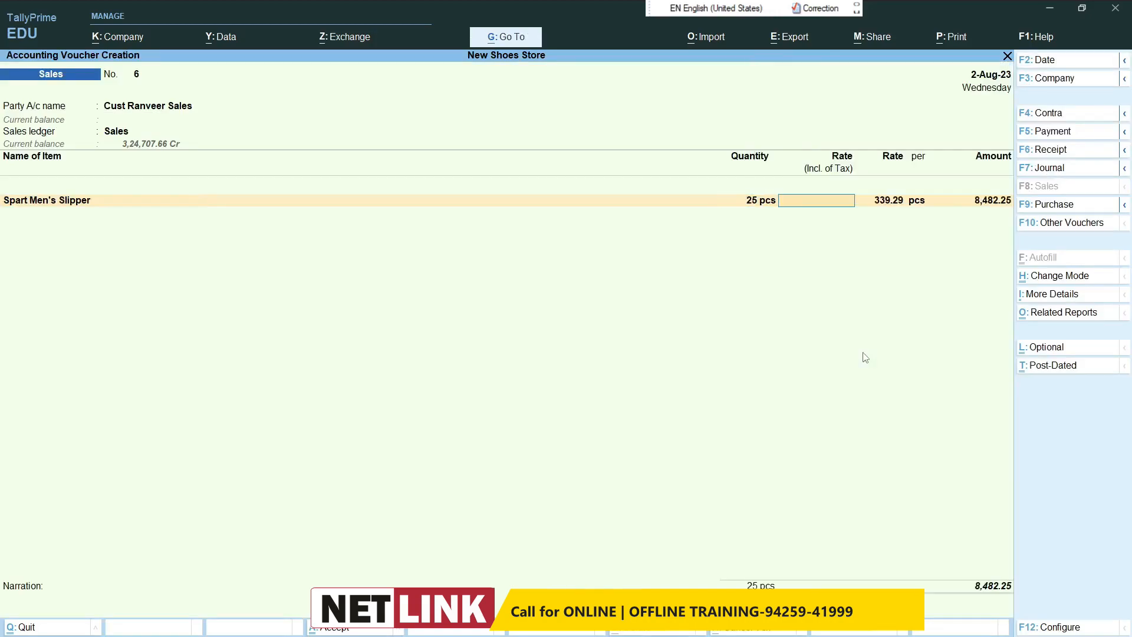
type("28")
key("BackSpace")
key("BackSpace")
type("380")
key("Return")
key("Return")
key("Return")
key("Return")
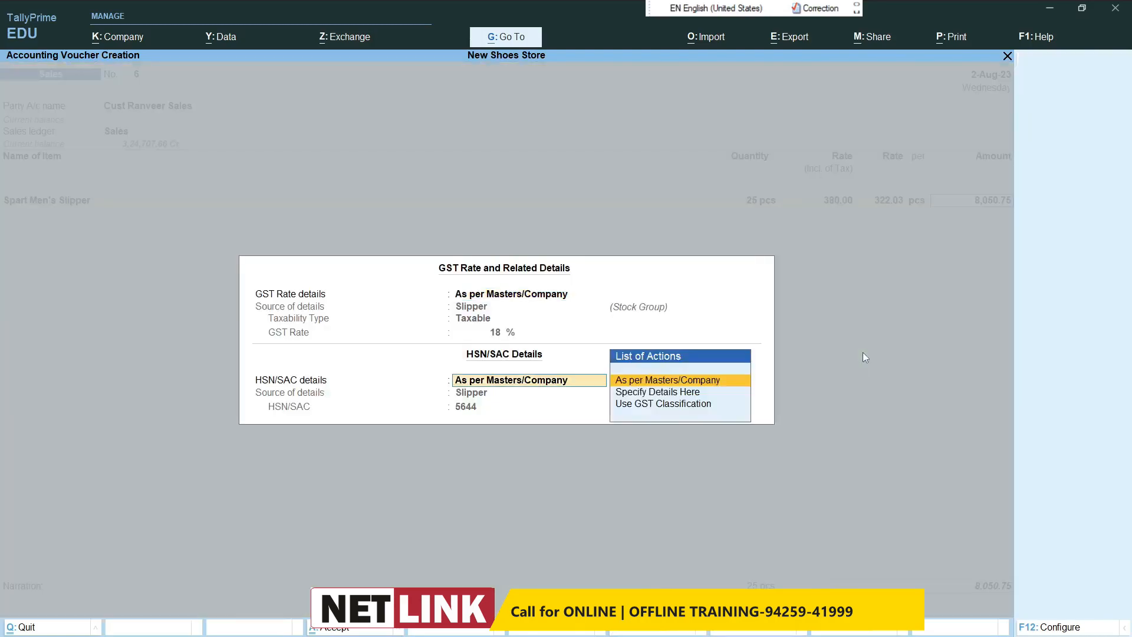
key("Return")
Step: Add 25 pcs of Flite Women's Slipper at a tax-inclusive rate of 360, with GST details as per masters
type("F")
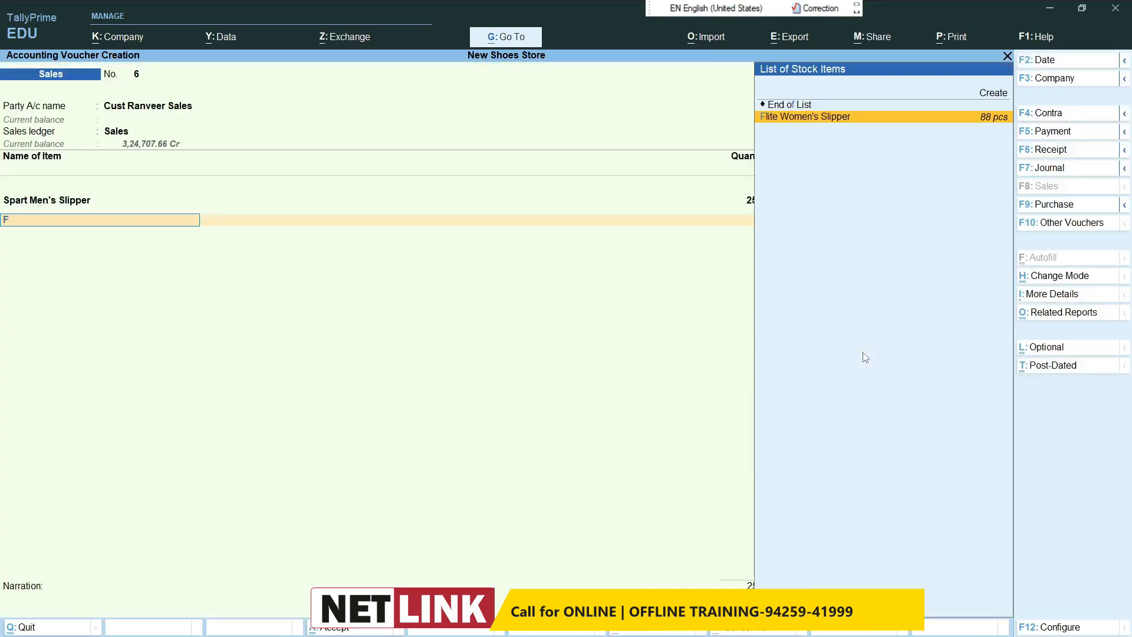
key("Return")
type("25")
key("Return")
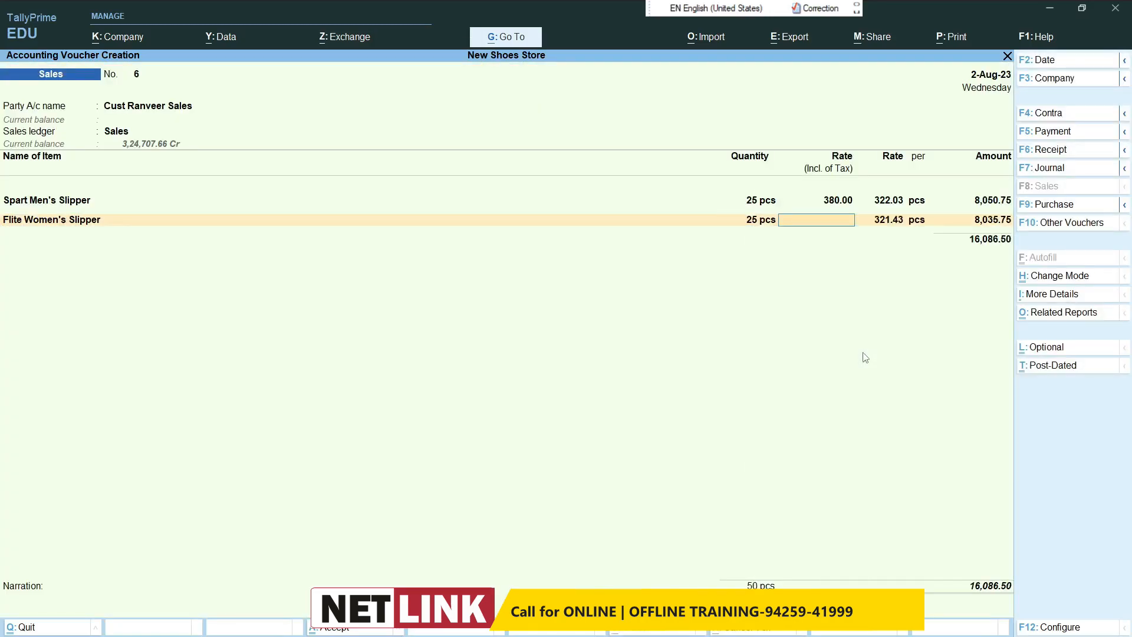
type("360")
key("Return")
key("Return")
key("Return")
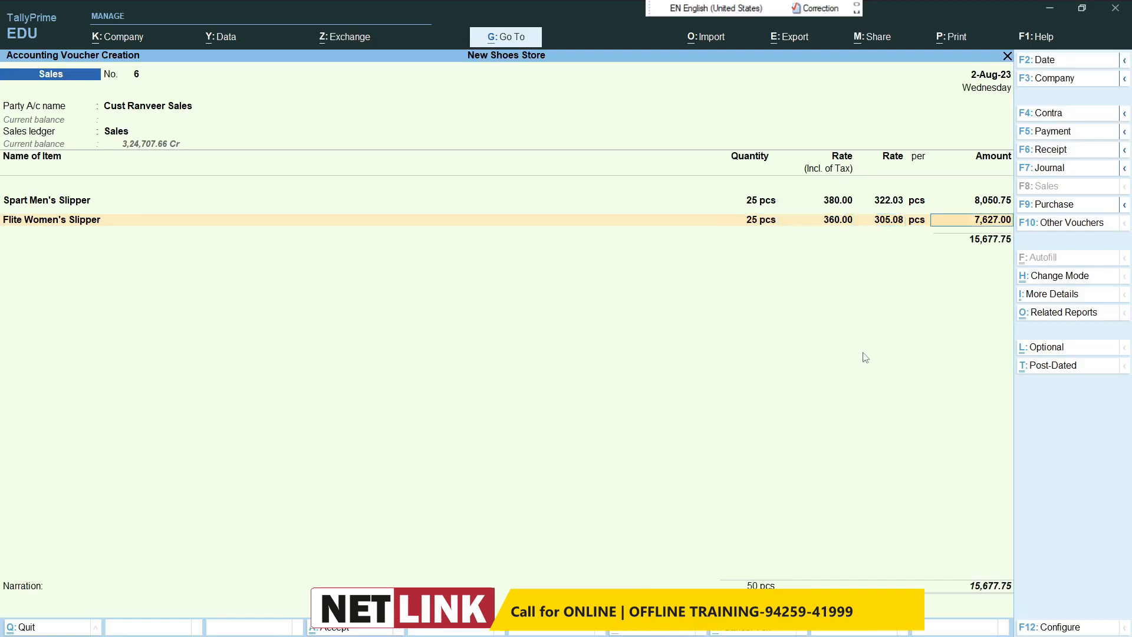
key("Return")
key("Return")
Step: Add the Cgst and Stgst ledgers to the slipper sale and save the voucher without a narration
key("Return")
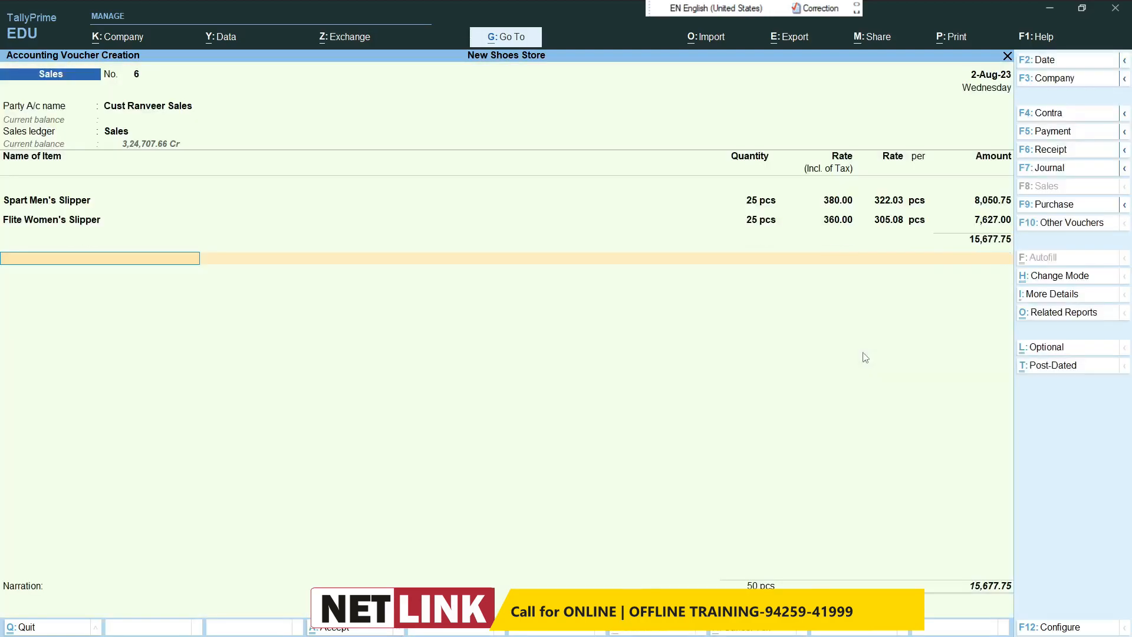
key("Return")
type("c")
key("Return")
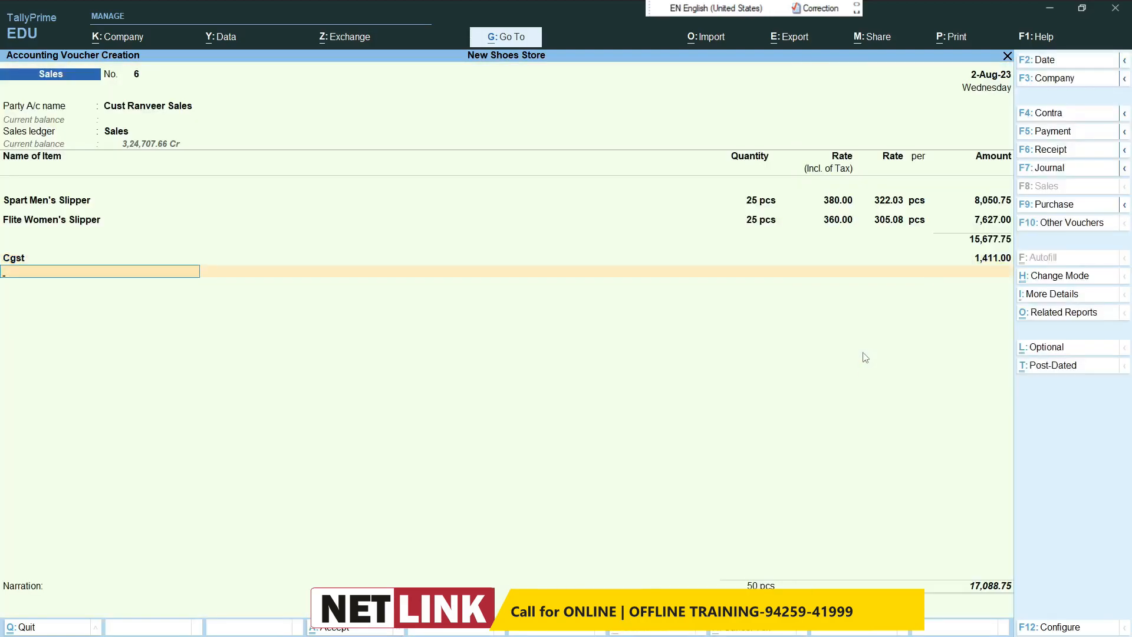
type("st")
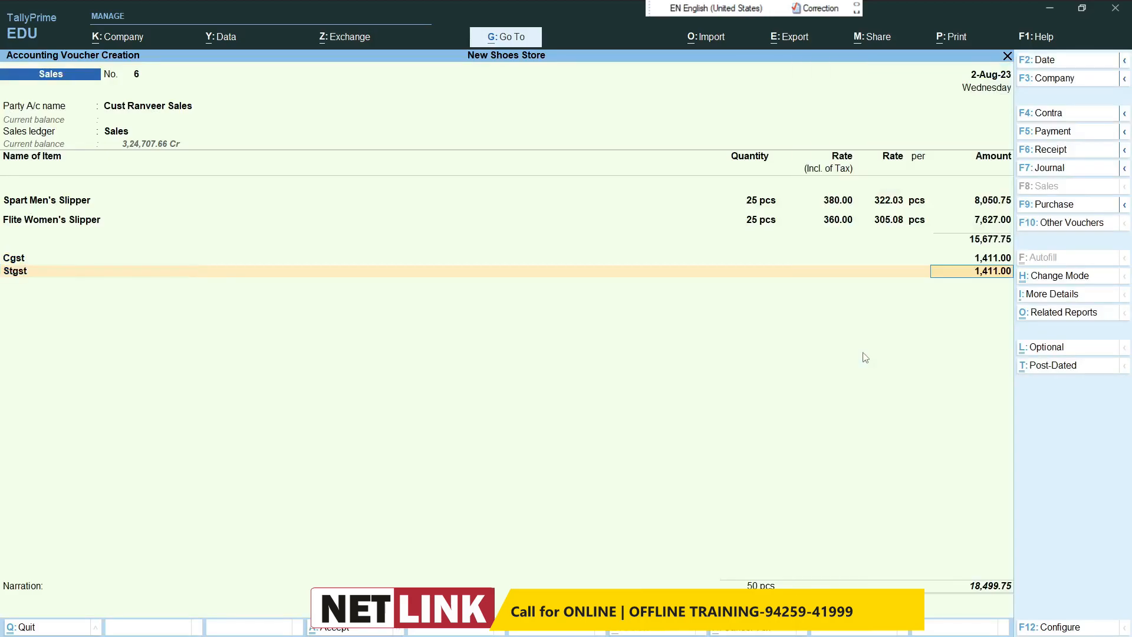
key("Return")
key("Return")
key("Return")
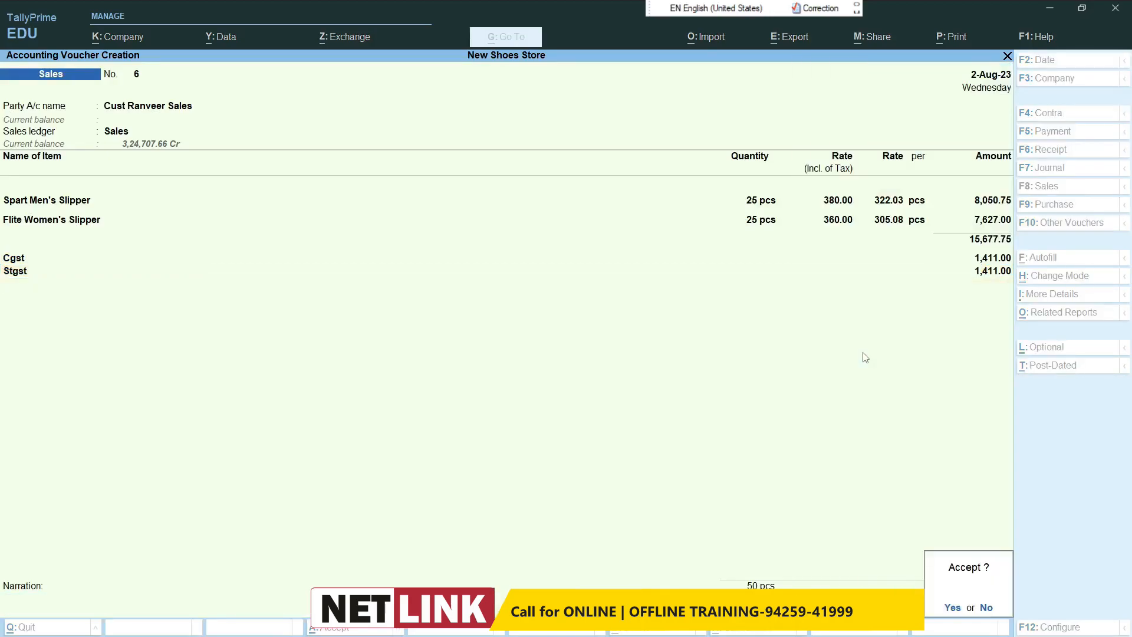
key("Return")
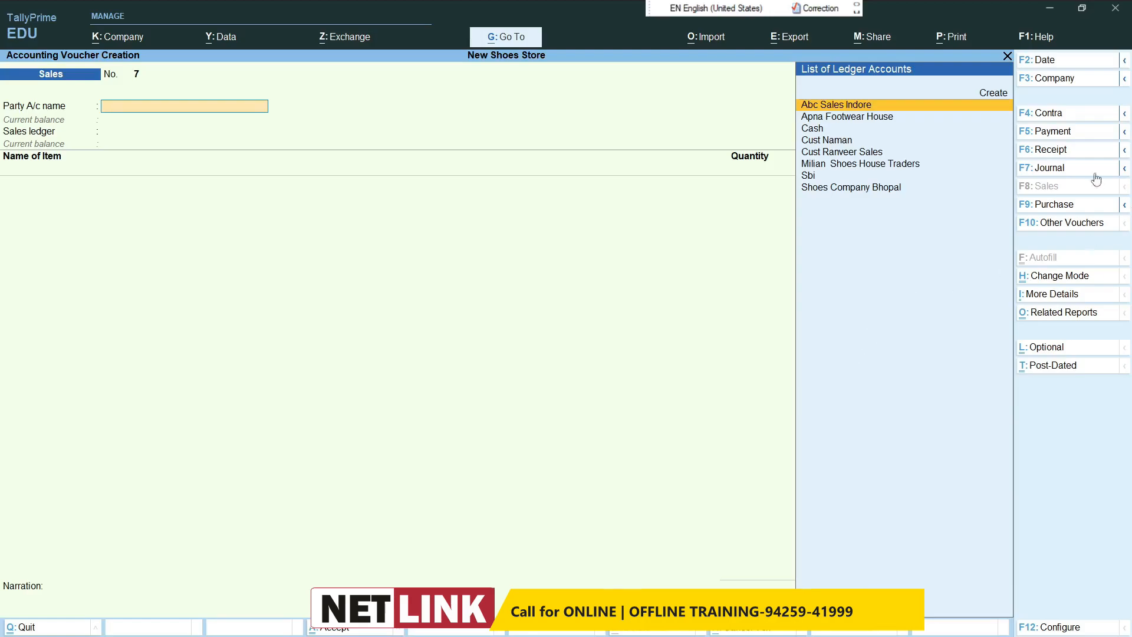
Step: Start a receipt voucher and credit the second ledger beginning with Cust with 1,00,000 as an On Account reference
left_click(1061, 150)
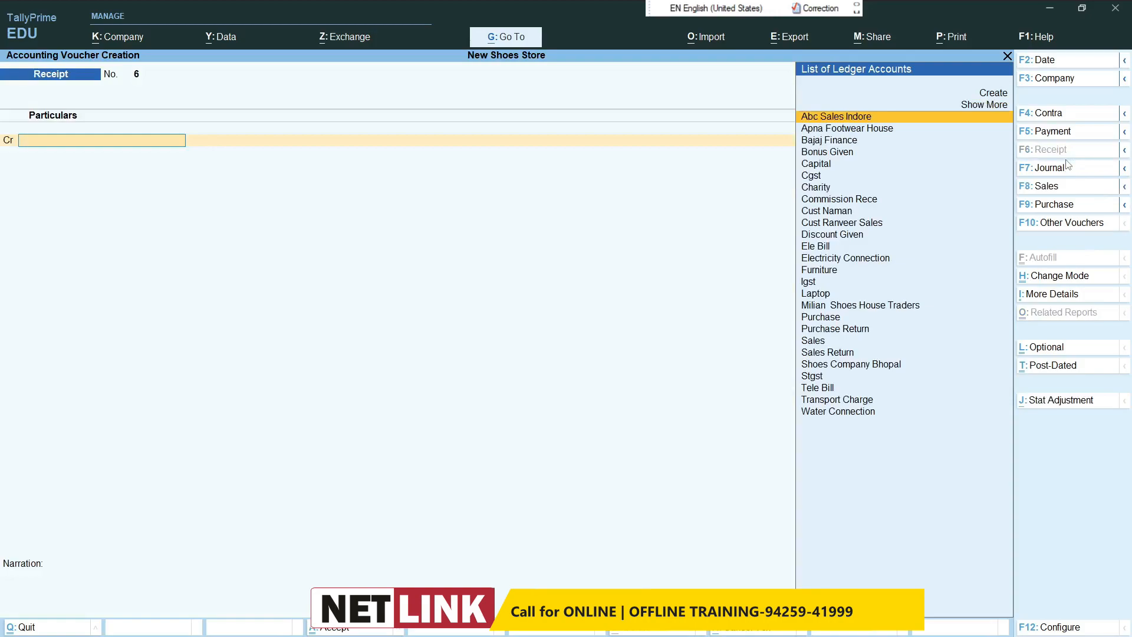
type("Cus")
key("Down")
key("Return")
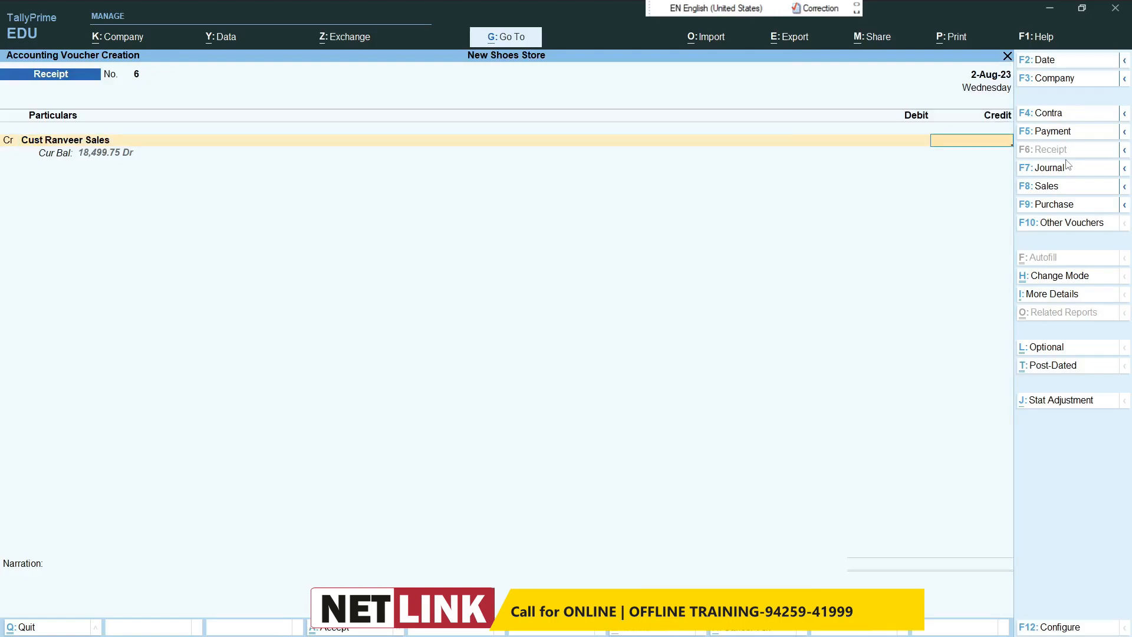
type("1,00,000")
key("Return")
type("o")
key("Return")
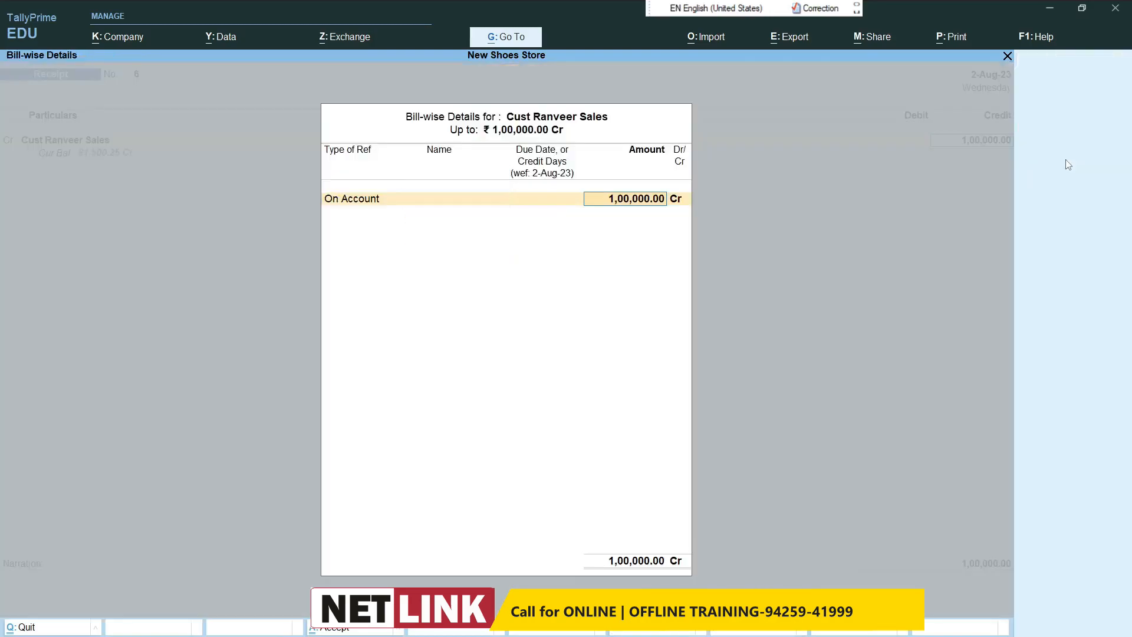
key("Return")
key("Return")
Step: Debit the Cash ledger with 50,000 as the cash part of the customer's receipt
type("cash")
key("Return")
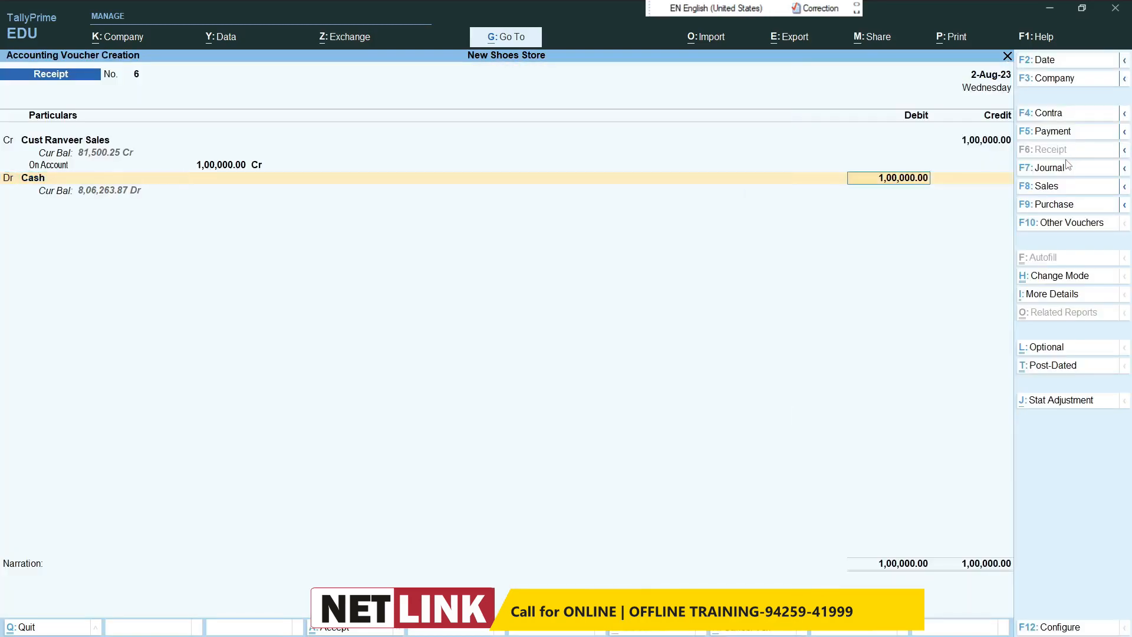
type("50000")
key("Return")
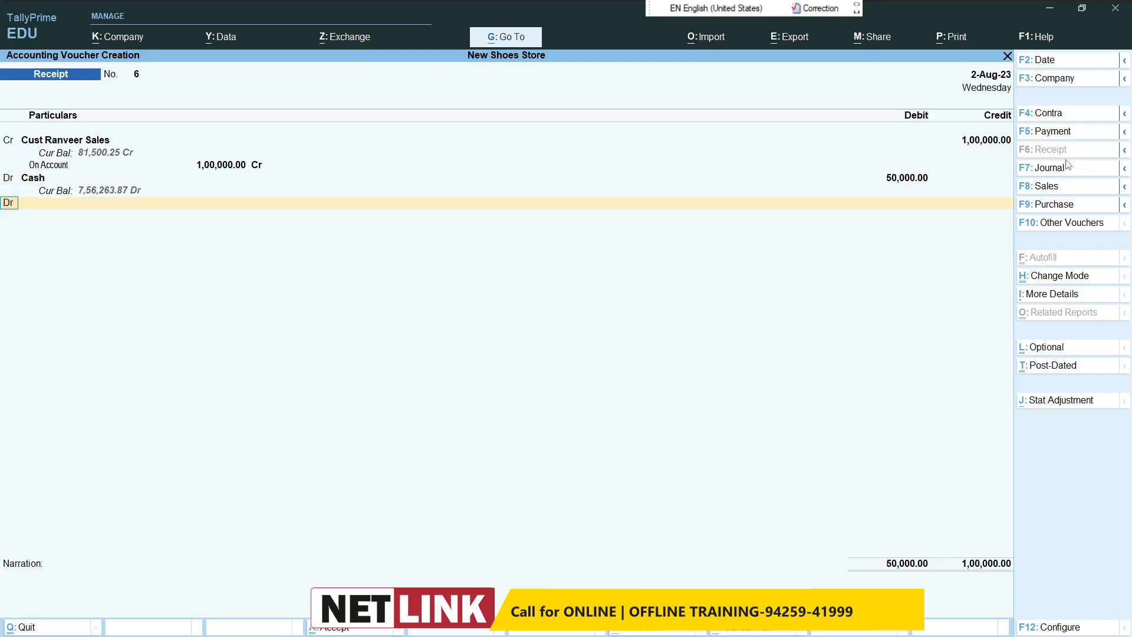
Step: Debit the Sbi ledger with the remaining 50,000 and save the receipt voucher without a narration
key("Return")
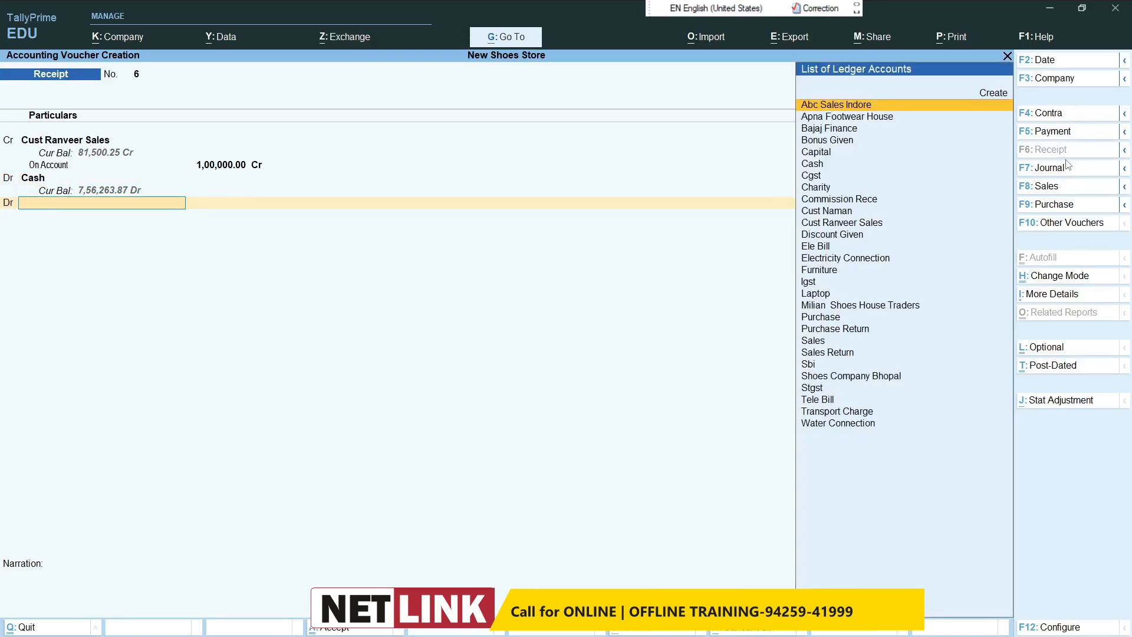
type("sbi")
key("Return")
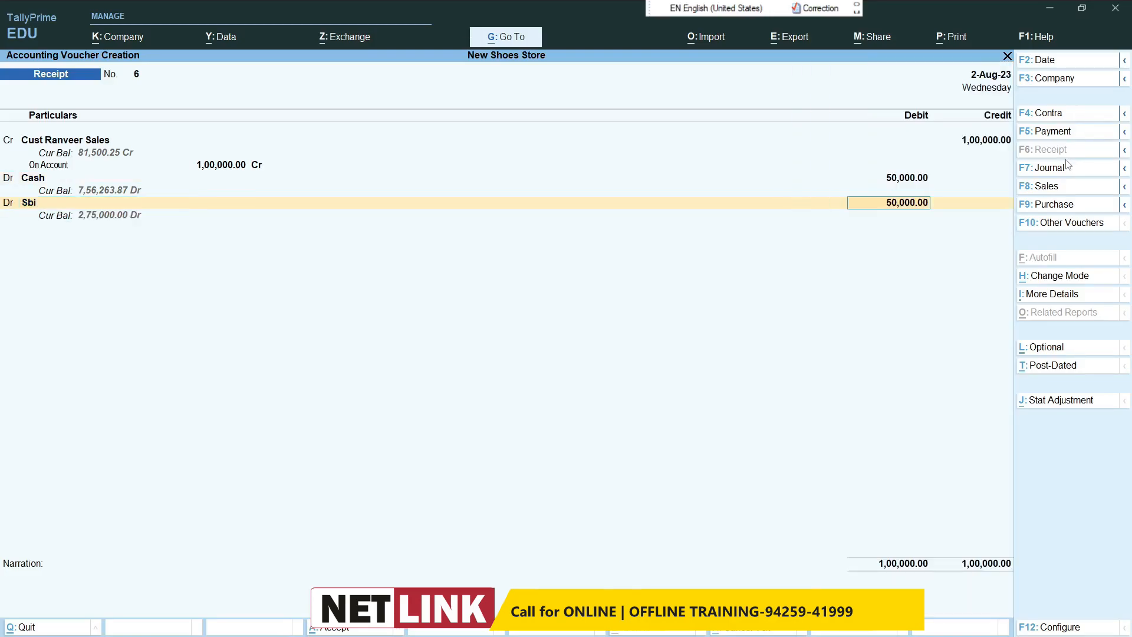
key("Return")
key("Return")
key("Return")
key("Return")
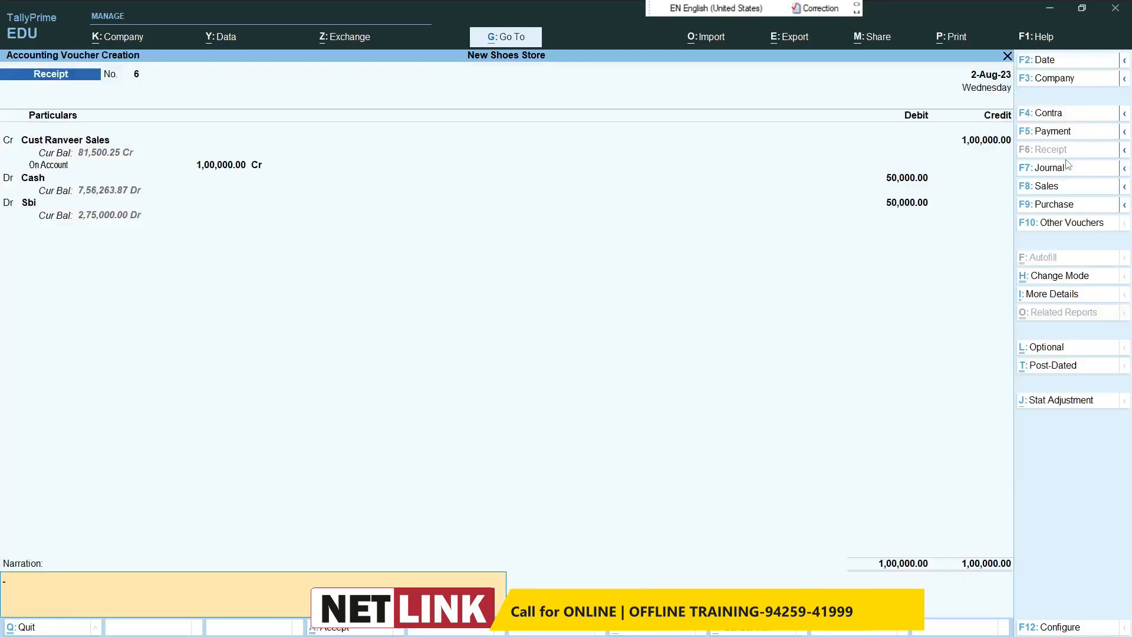
key("Return")
key("Return")
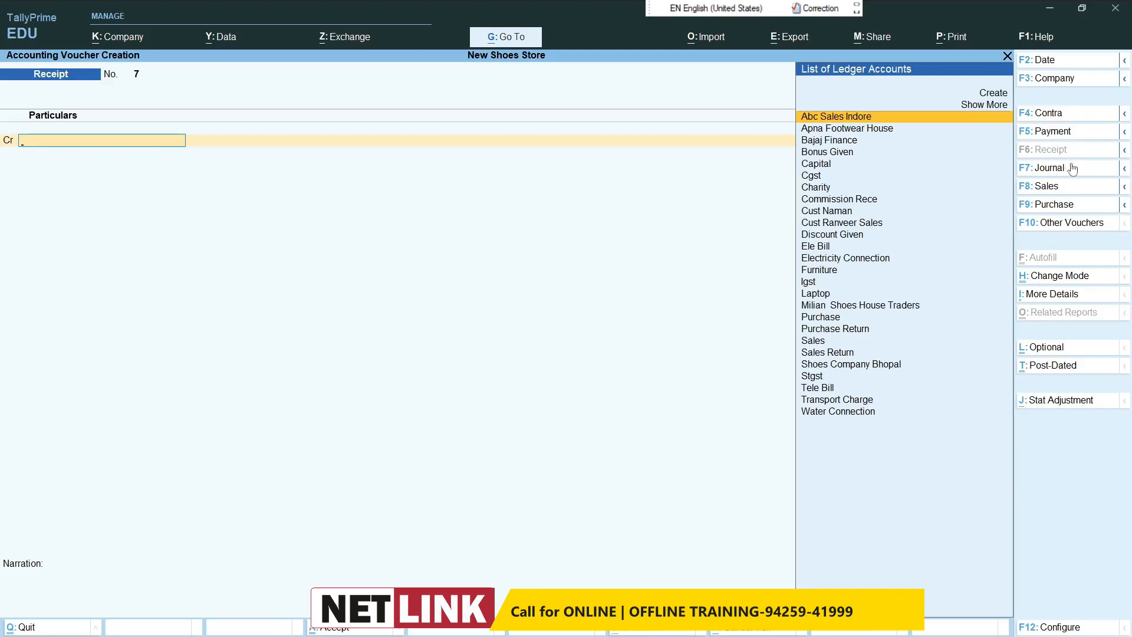
Step: Start a payment voucher and debit Shoes Company Bhopal with 50,000 as an On Account reference
left_click(1045, 133)
type("sho")
key("Return")
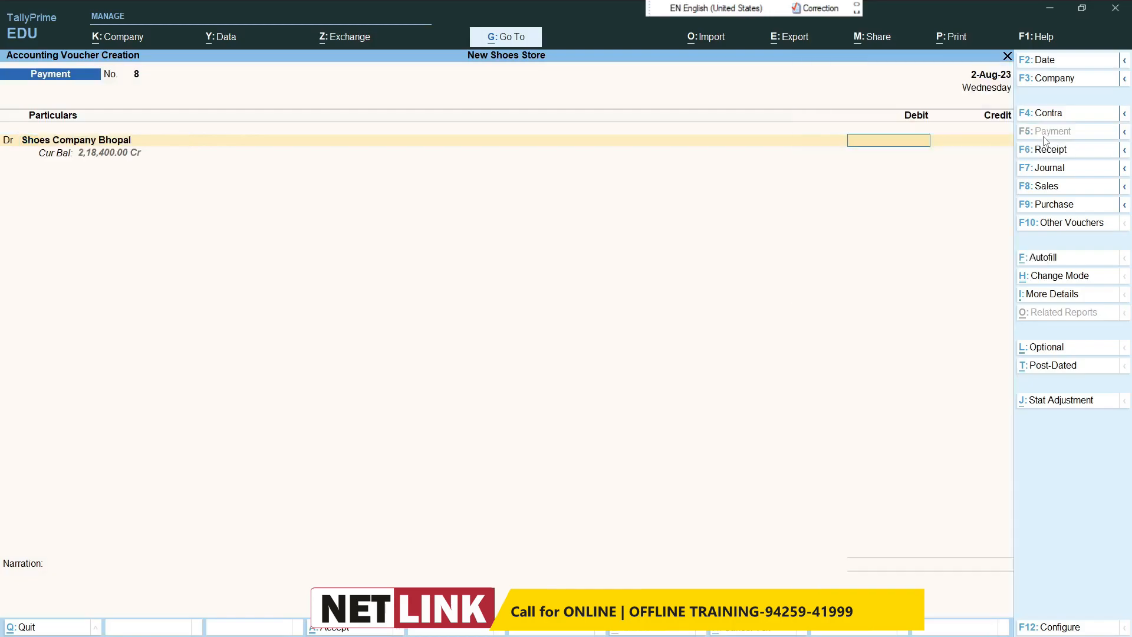
type("50,000")
key("Return")
key("Down")
key("Down")
key("Return")
key("Return")
Step: Credit the Cash ledger with the full 50,000 and save the payment voucher without a narration
type("Cas")
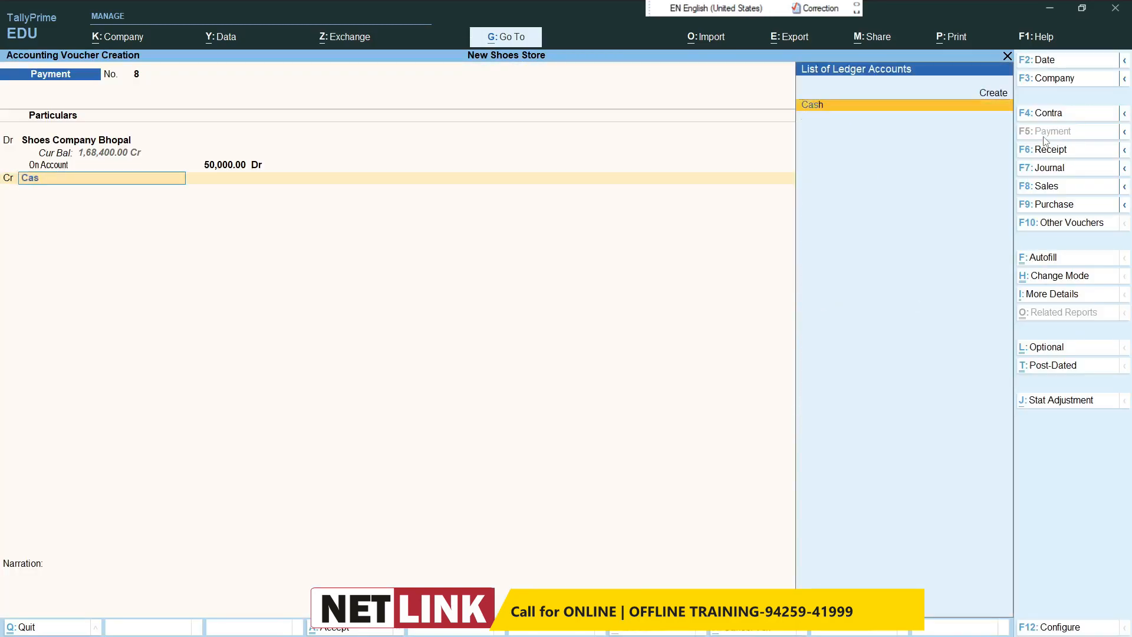
key("Return")
key("Return")
key("Return")
key("Return")
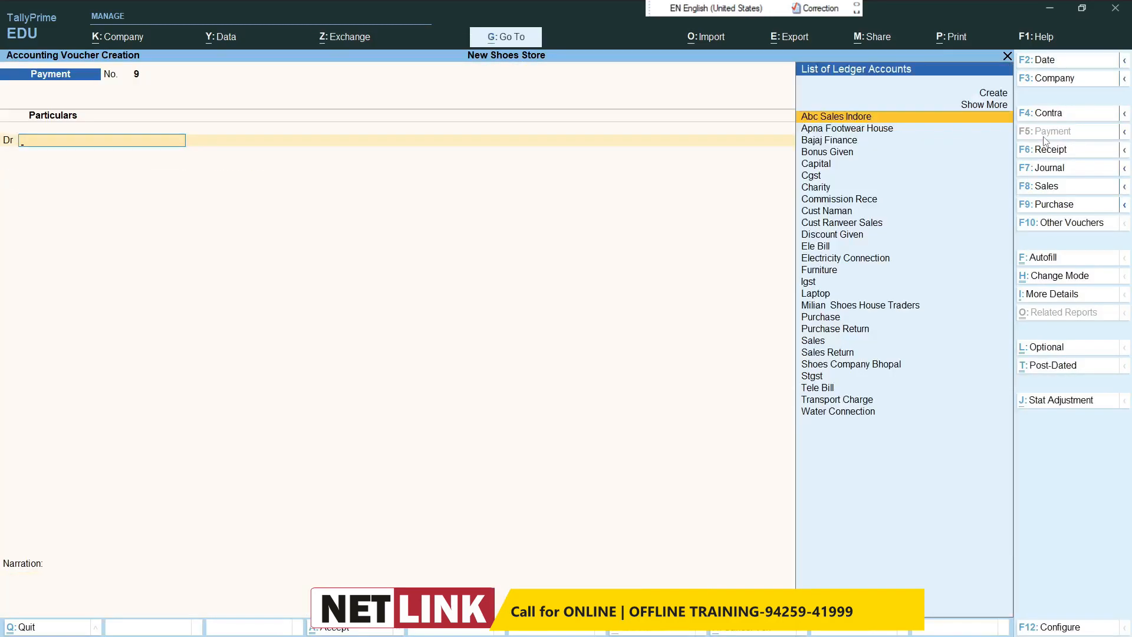